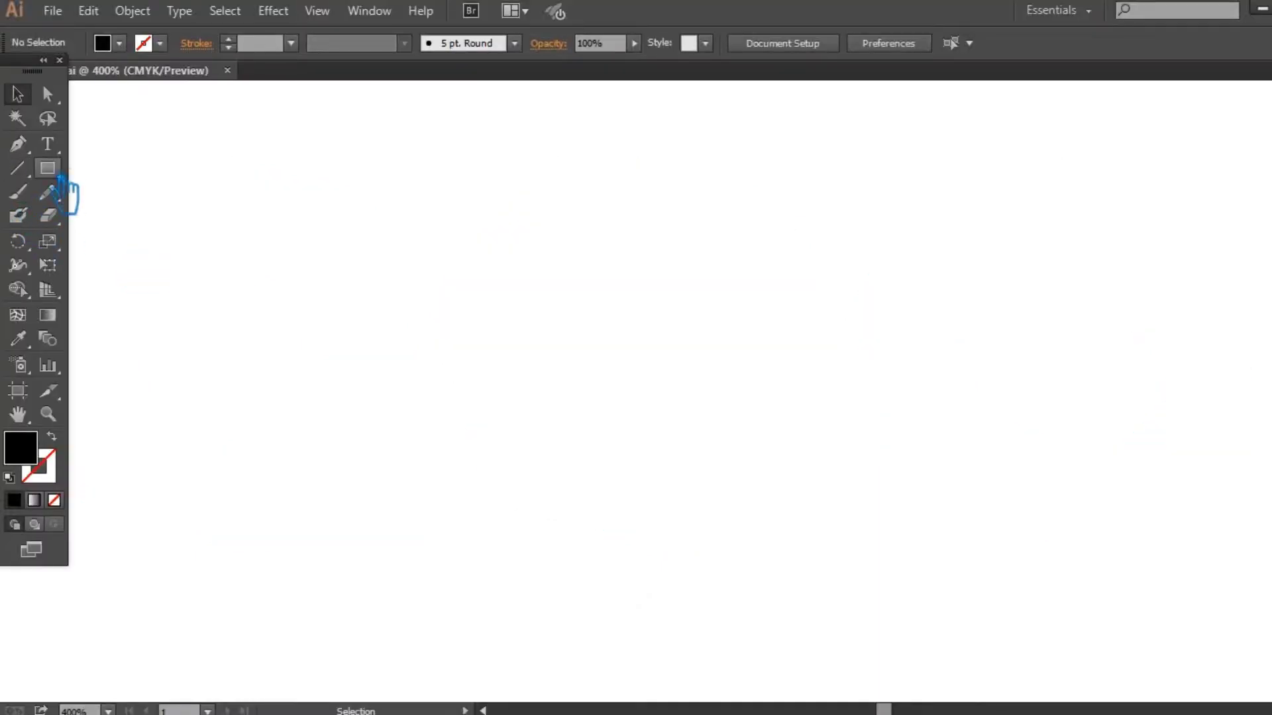
# Step: Draw a black hexagon with the Polygon Tool and move it toward the page centre
pyautogui.click(57, 171)
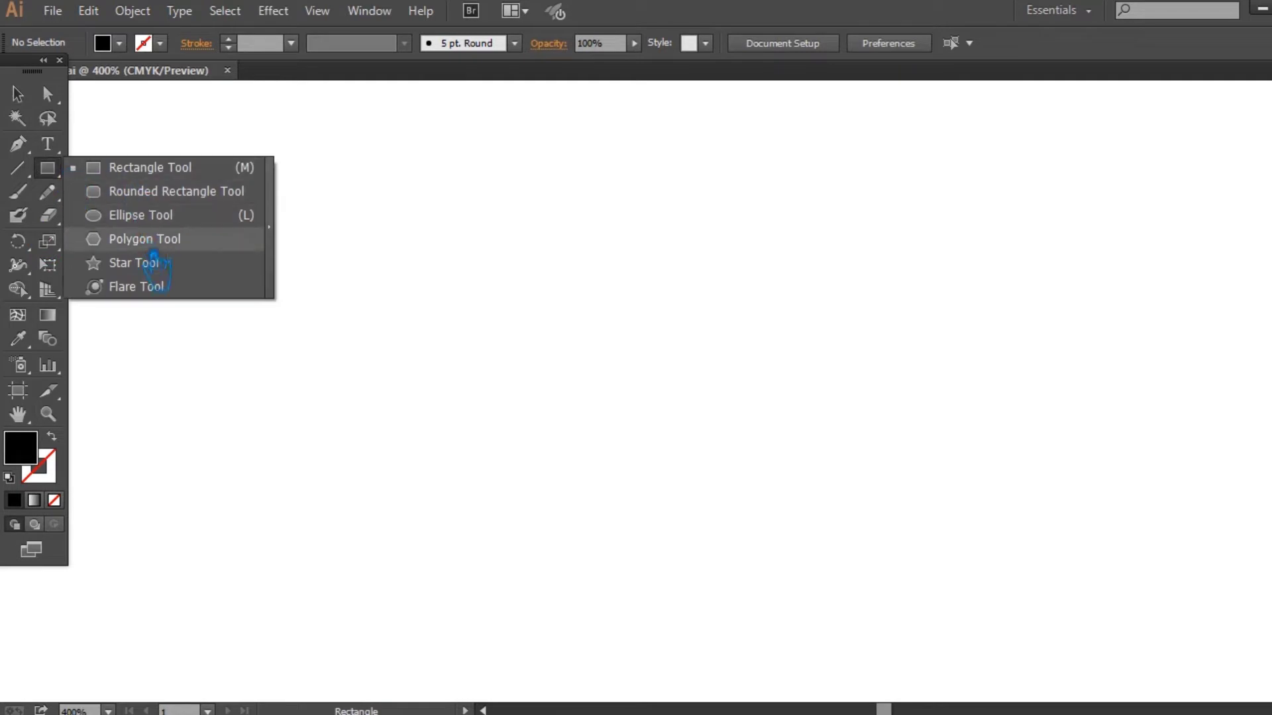
pyautogui.click(146, 240)
pyautogui.moveTo(459, 349)
pyautogui.mouseDown()
pyautogui.moveTo(654, 419)
pyautogui.moveTo(641, 414)
pyautogui.mouseUp()
pyautogui.moveTo(429, 325); pyautogui.dragTo(624, 390)
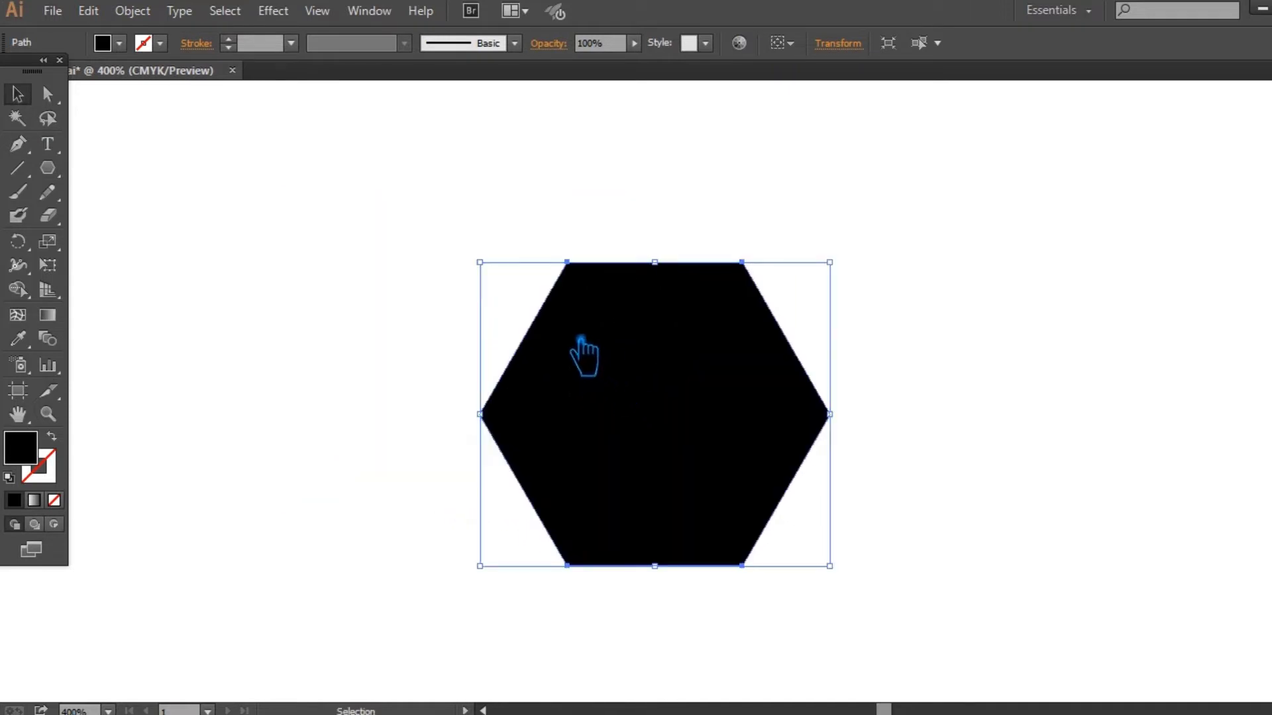
# Step: Round all of the hexagon's corners with a 10 px corner radius
pyautogui.press('a')
pyautogui.moveTo(951, 631)
pyautogui.mouseDown()
pyautogui.moveTo(451, 383)
pyautogui.moveTo(369, 165)
pyautogui.mouseUp()
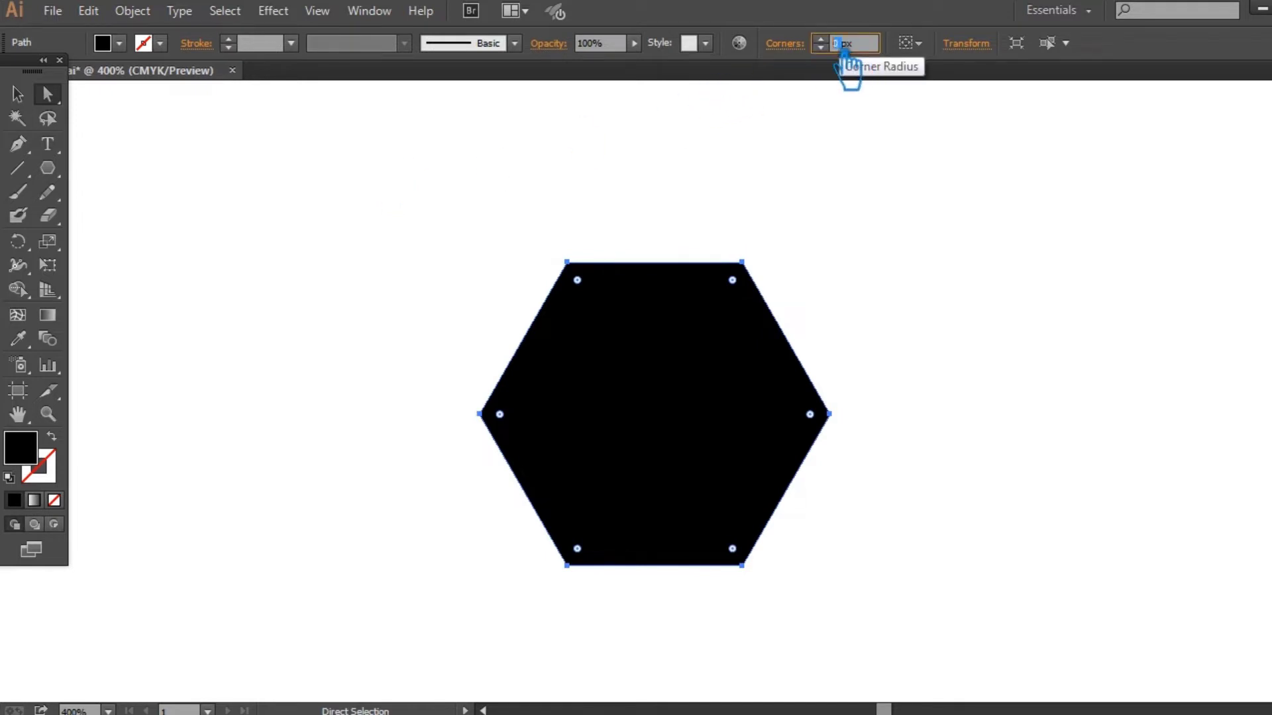
pyautogui.write('10')
pyautogui.press('Return')
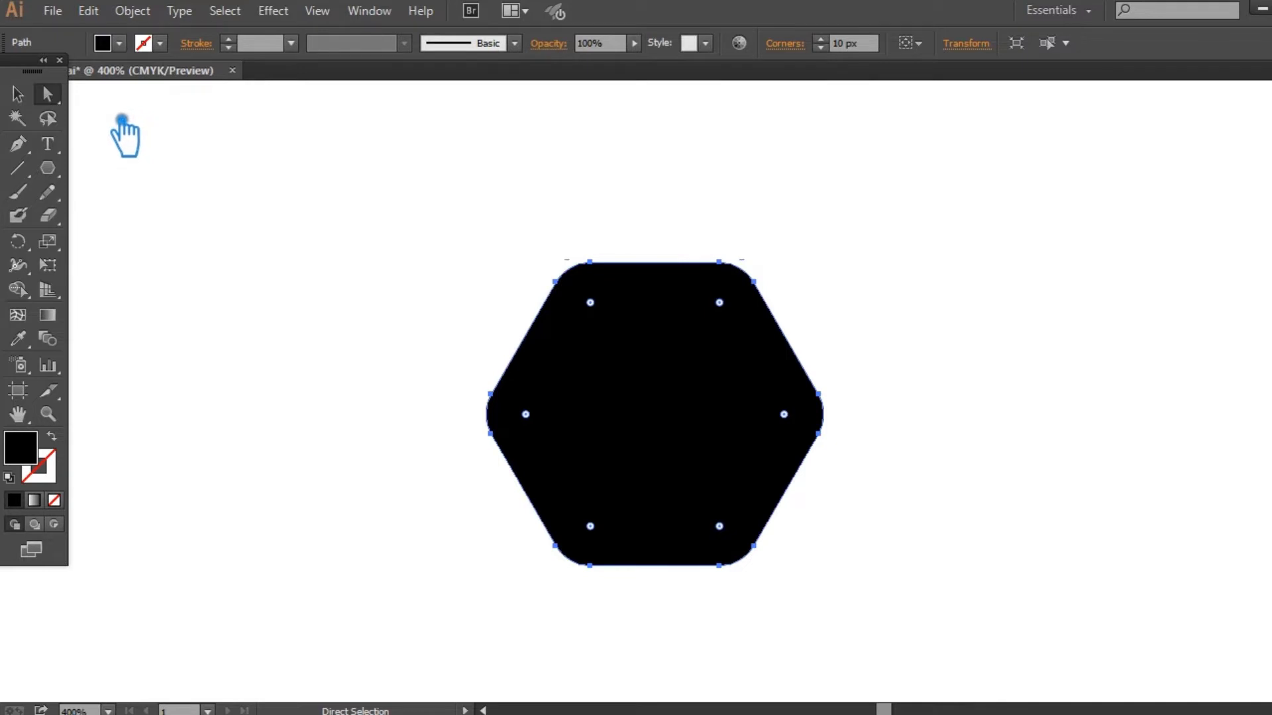
# Step: Swap the hexagon's black fill to a stroke and set the stroke weight to 16 pt
pyautogui.click(17, 94)
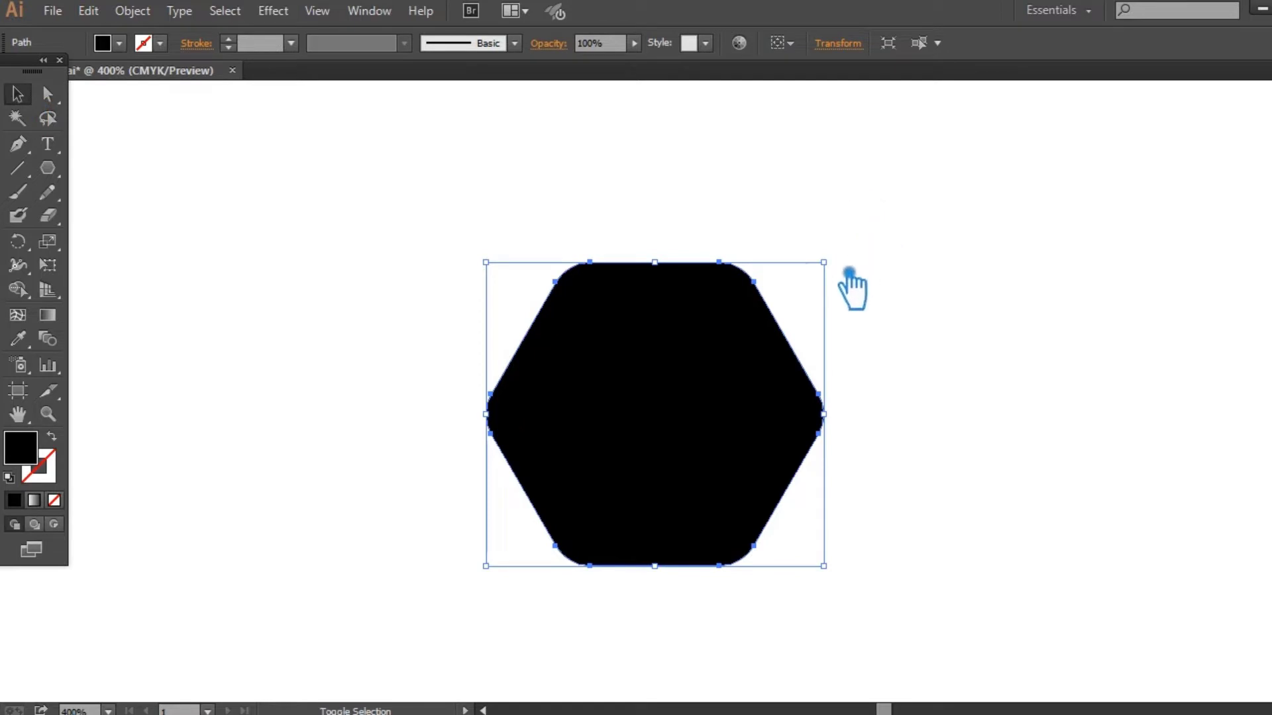
pyautogui.moveTo(853, 268); pyautogui.dragTo(798, 568)
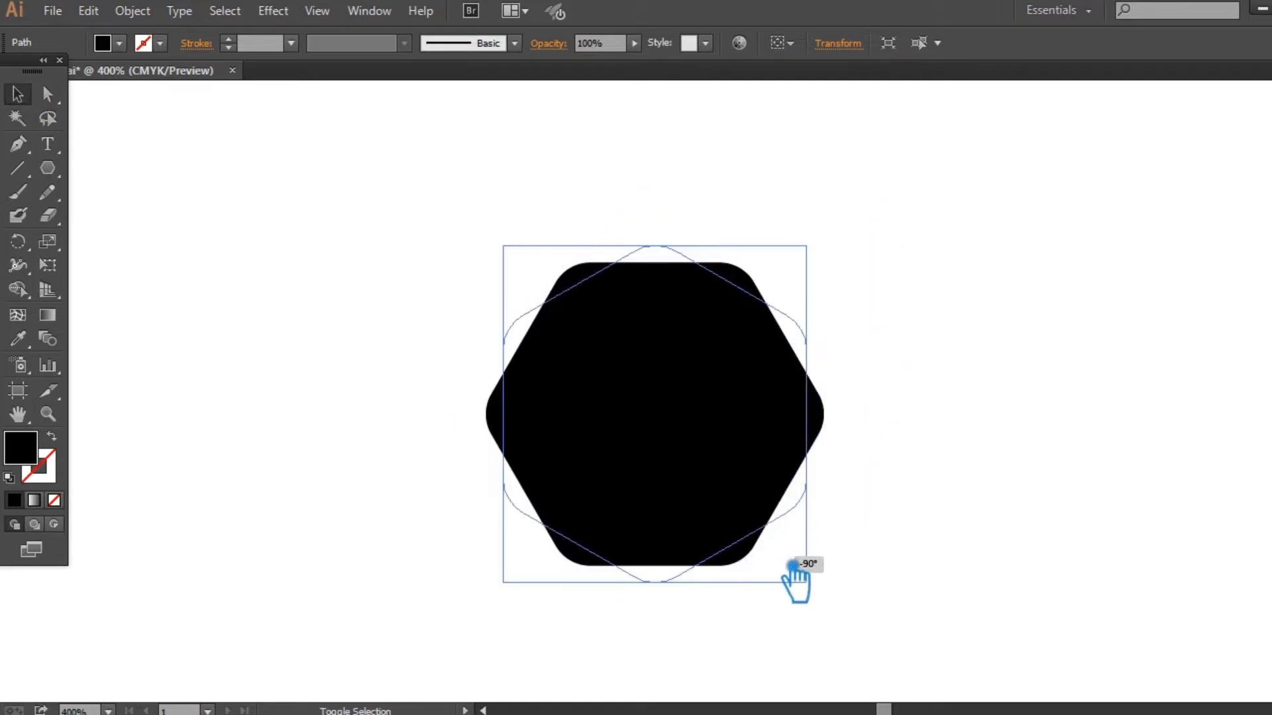
pyautogui.hotkey('ctrl', 'z')
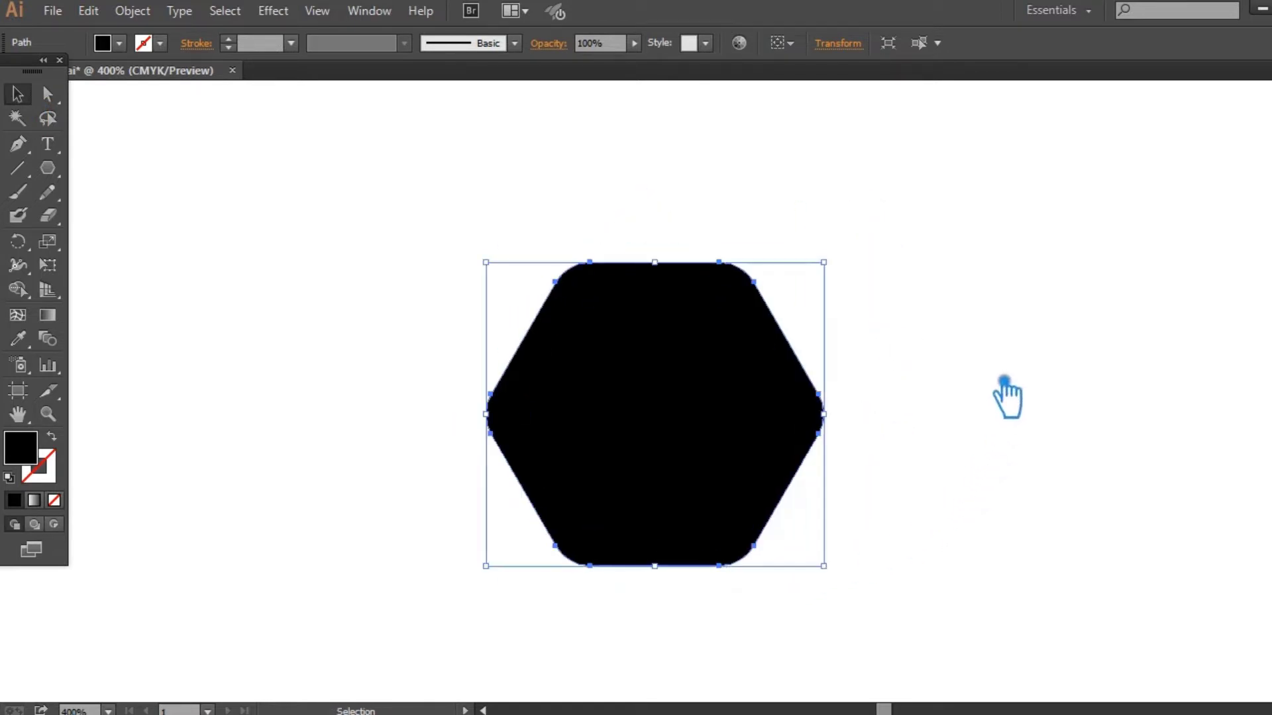
pyautogui.click(1006, 394)
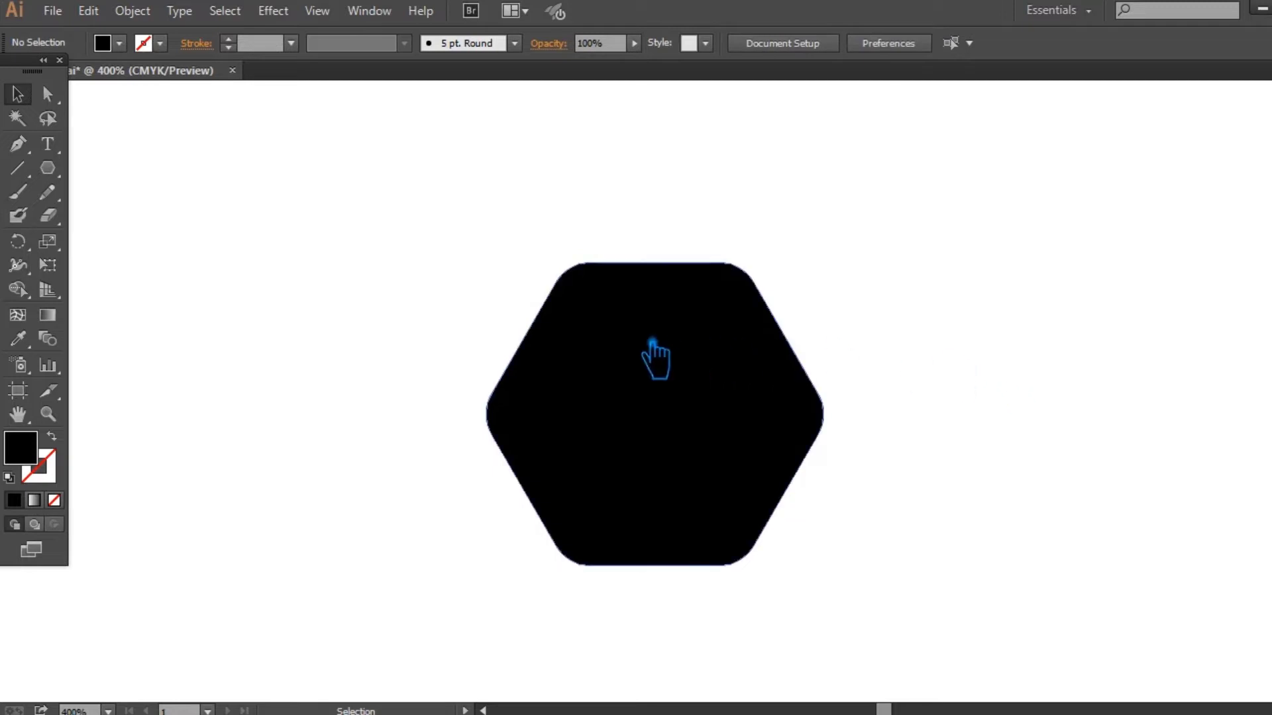
pyautogui.click(654, 359)
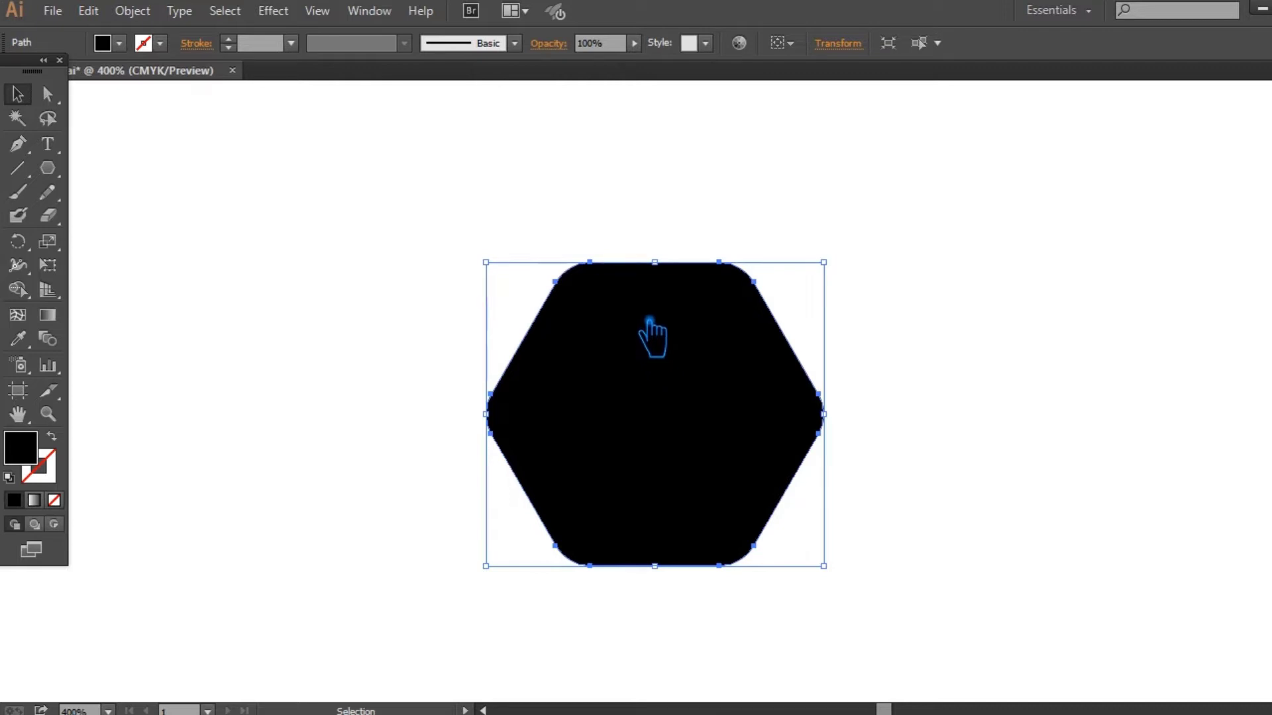
pyautogui.click(52, 436)
pyautogui.click(255, 44)
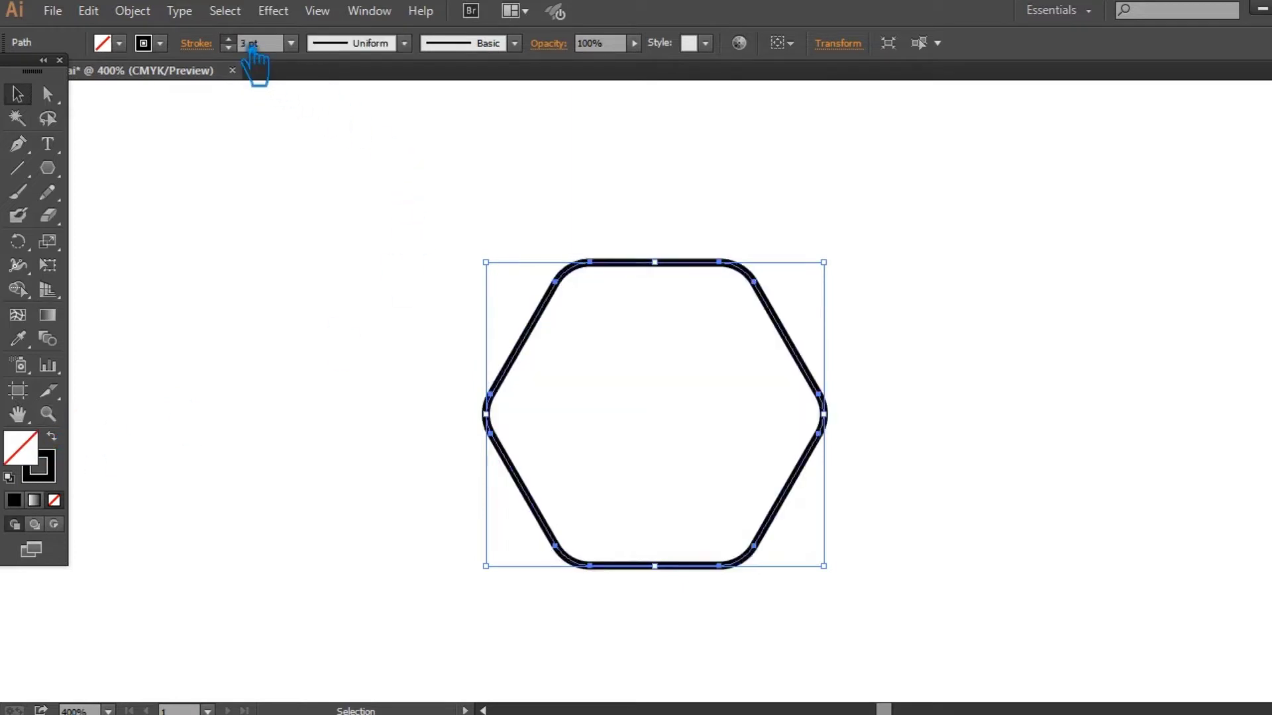
pyautogui.press('Up')
pyautogui.press('Up')
pyautogui.press('Up')
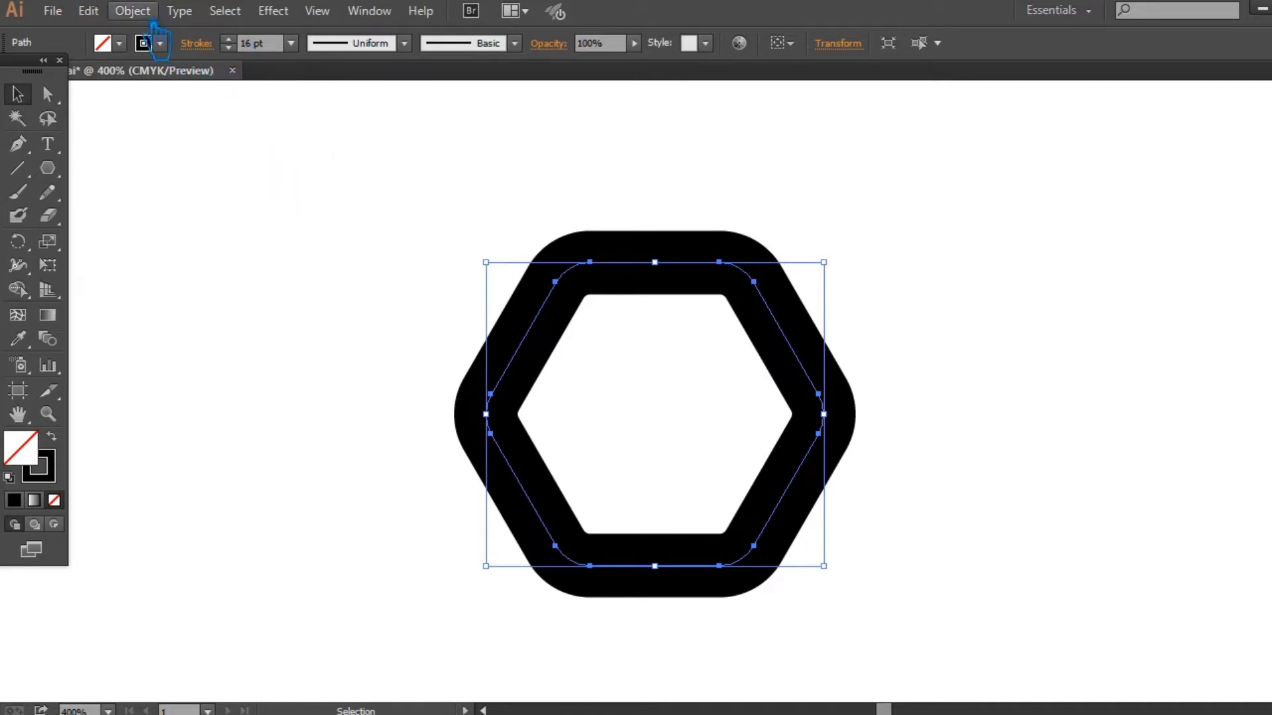
# Step: Expand the 16 pt stroke, fill and stroke checked, into a solid black ring
pyautogui.click(133, 10)
pyautogui.click(199, 225)
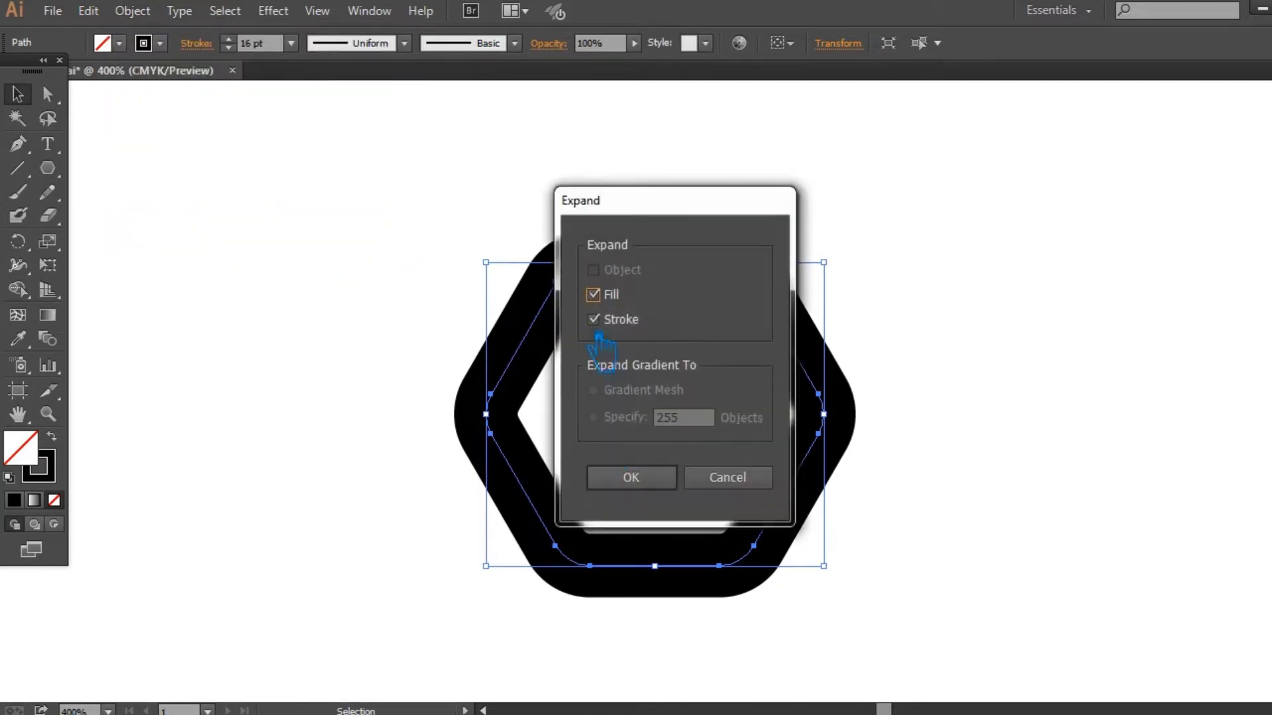
pyautogui.click(646, 475)
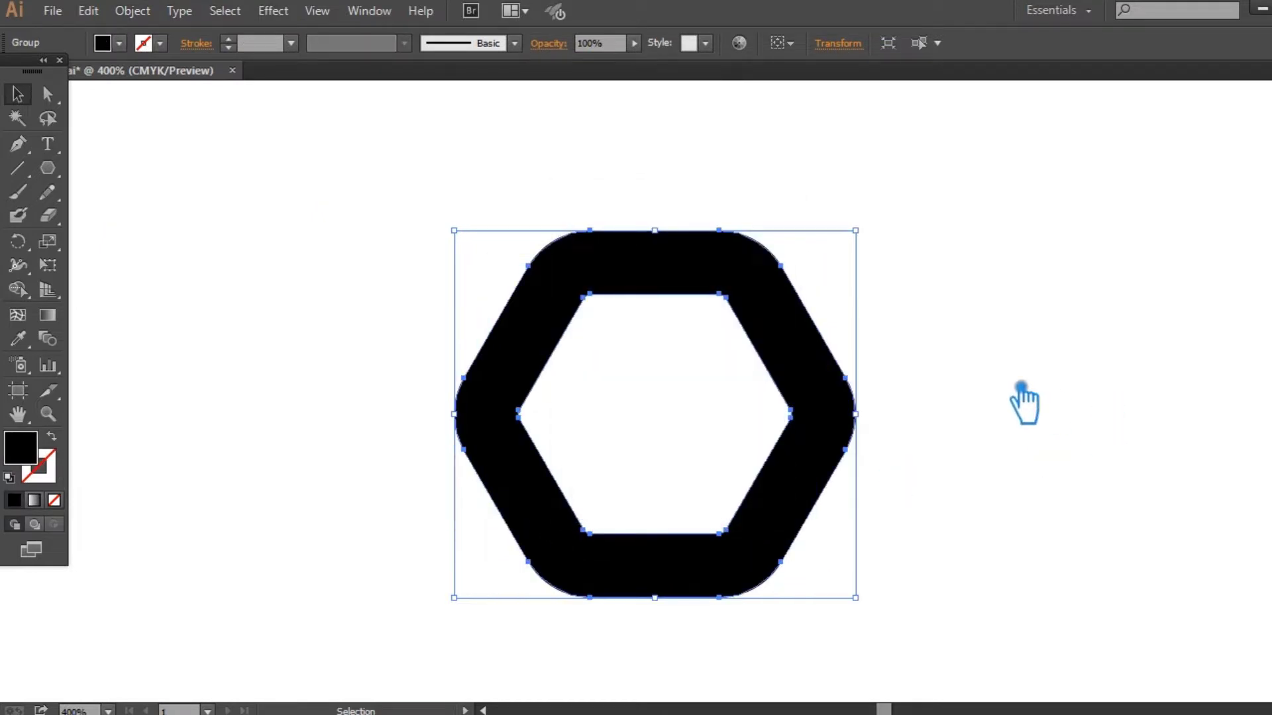
pyautogui.click(1021, 386)
pyautogui.click(848, 354)
pyautogui.click(971, 338)
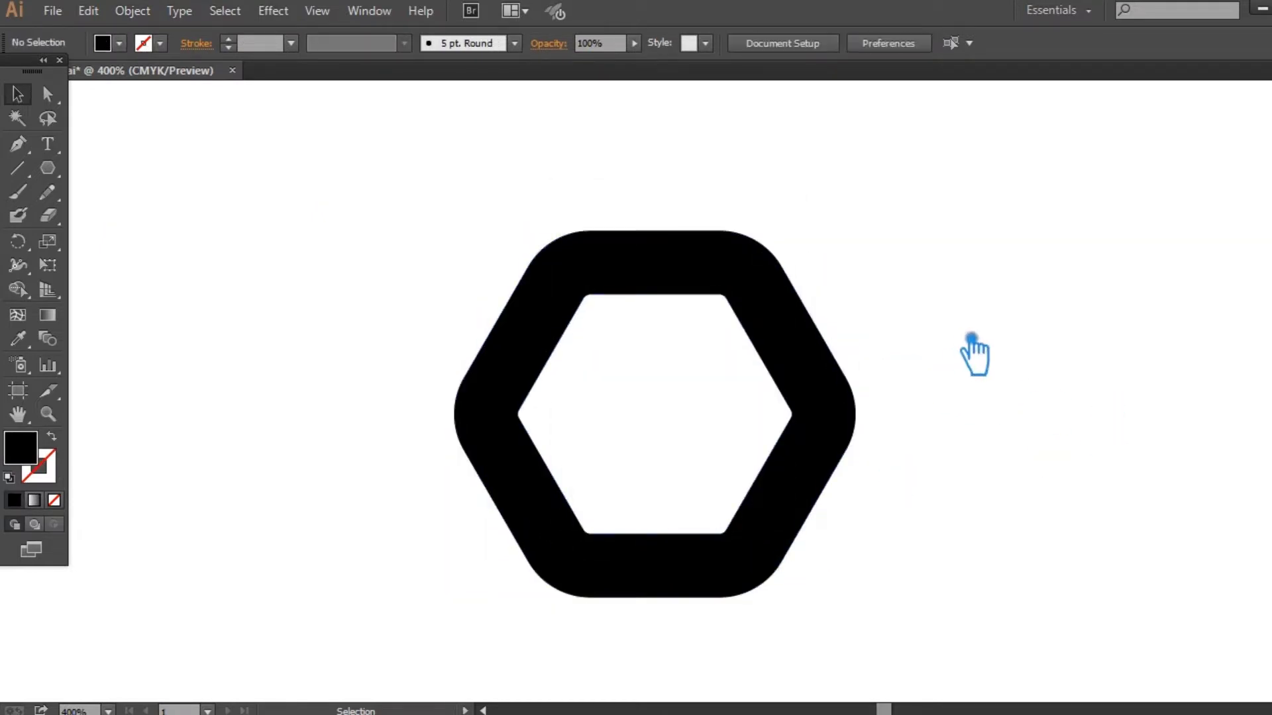
pyautogui.click(19, 169)
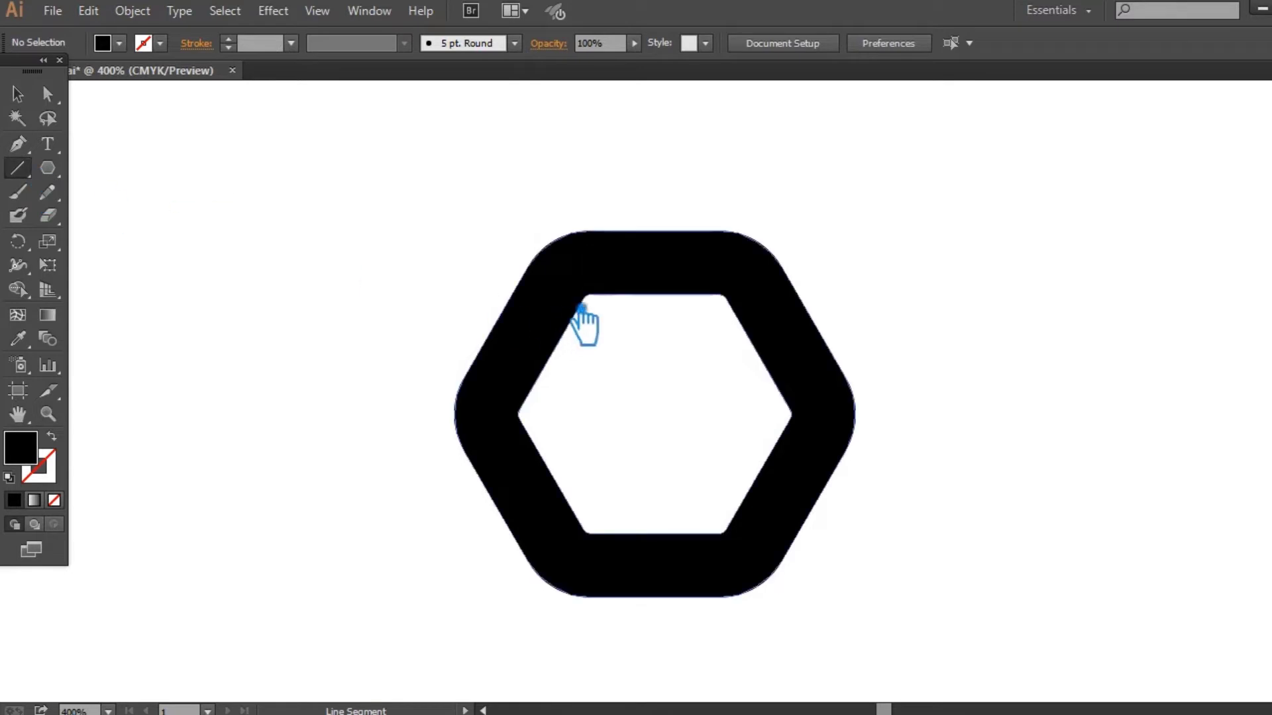
# Step: Draw a line along the ring's inner top edge and stretch it wider than the ring
pyautogui.moveTo(608, 304); pyautogui.dragTo(741, 304)
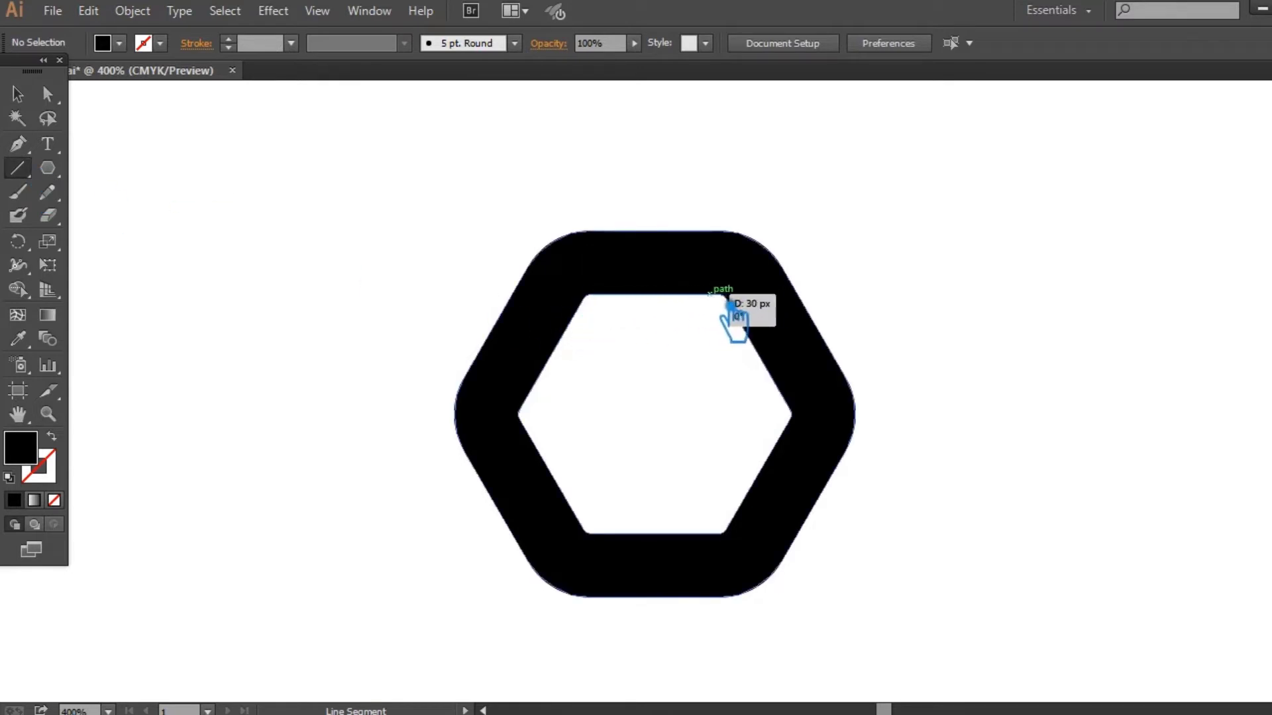
pyautogui.click(17, 94)
pyautogui.moveTo(722, 294); pyautogui.dragTo(922, 364)
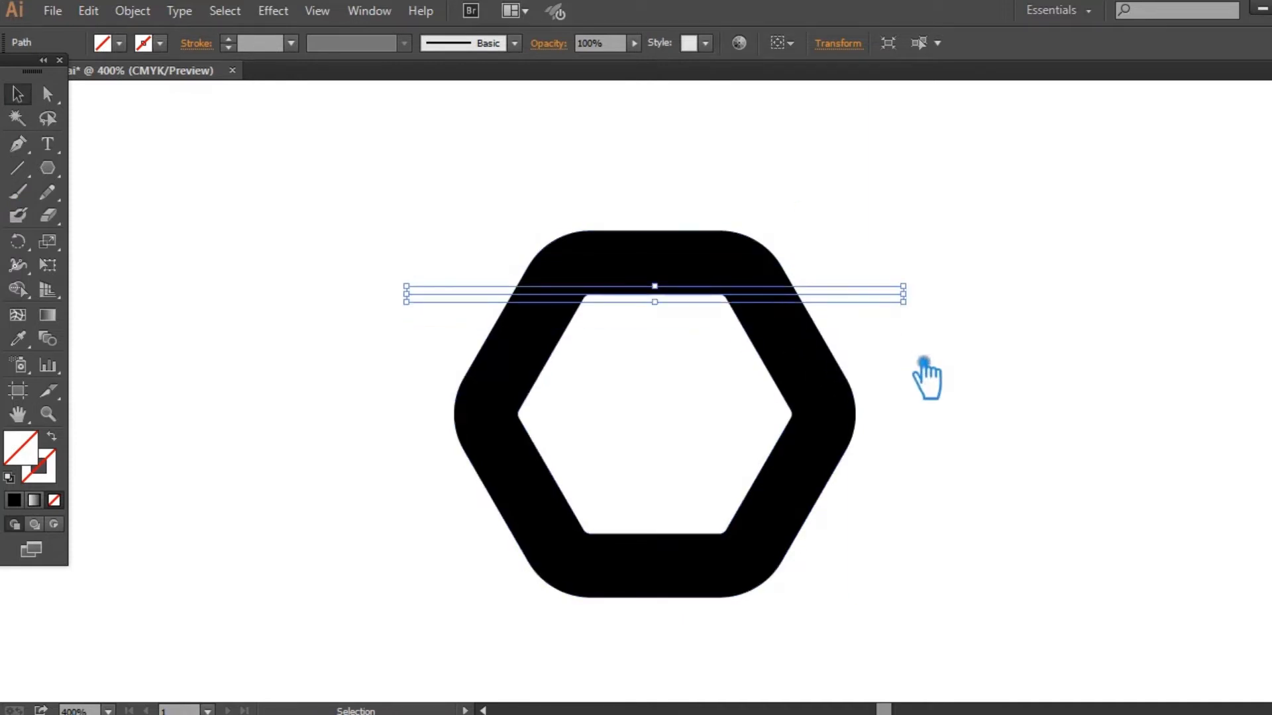
# Step: Add a second stretched line along the inner bottom edge, then select the ring and both lines
pyautogui.click(21, 170)
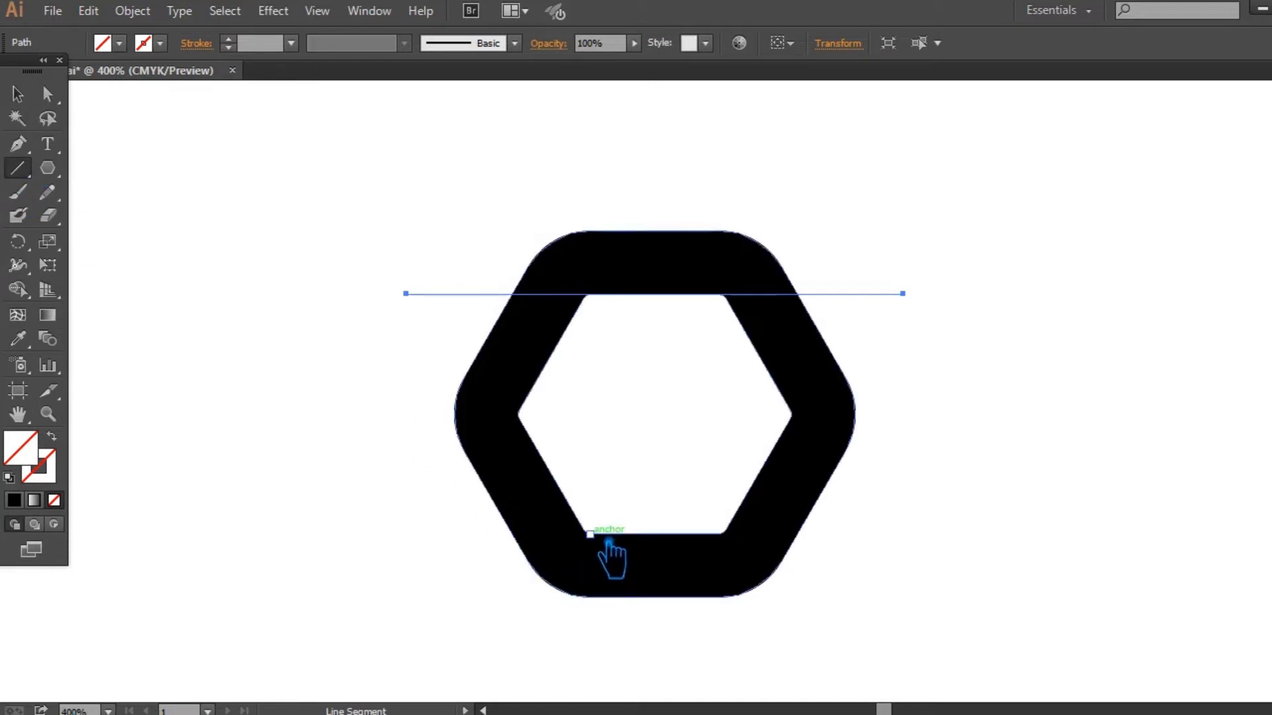
pyautogui.moveTo(608, 542); pyautogui.dragTo(733, 544)
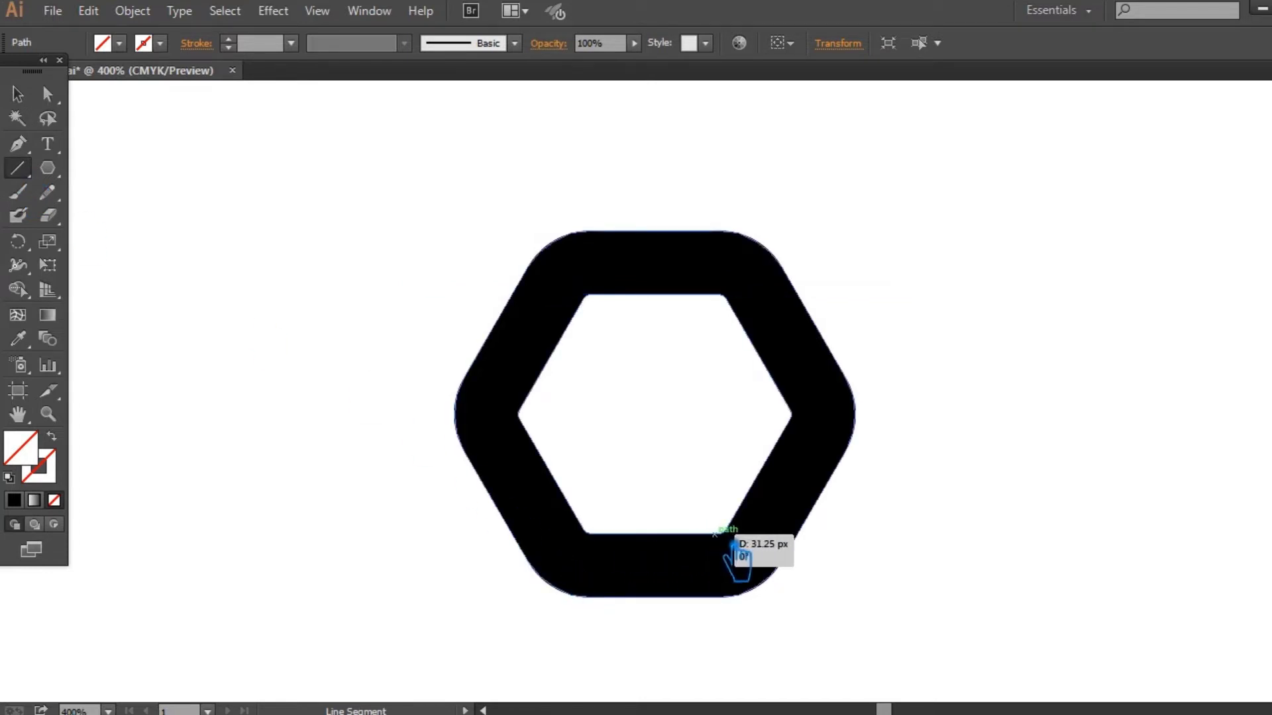
pyautogui.moveTo(740, 542); pyautogui.dragTo(736, 542)
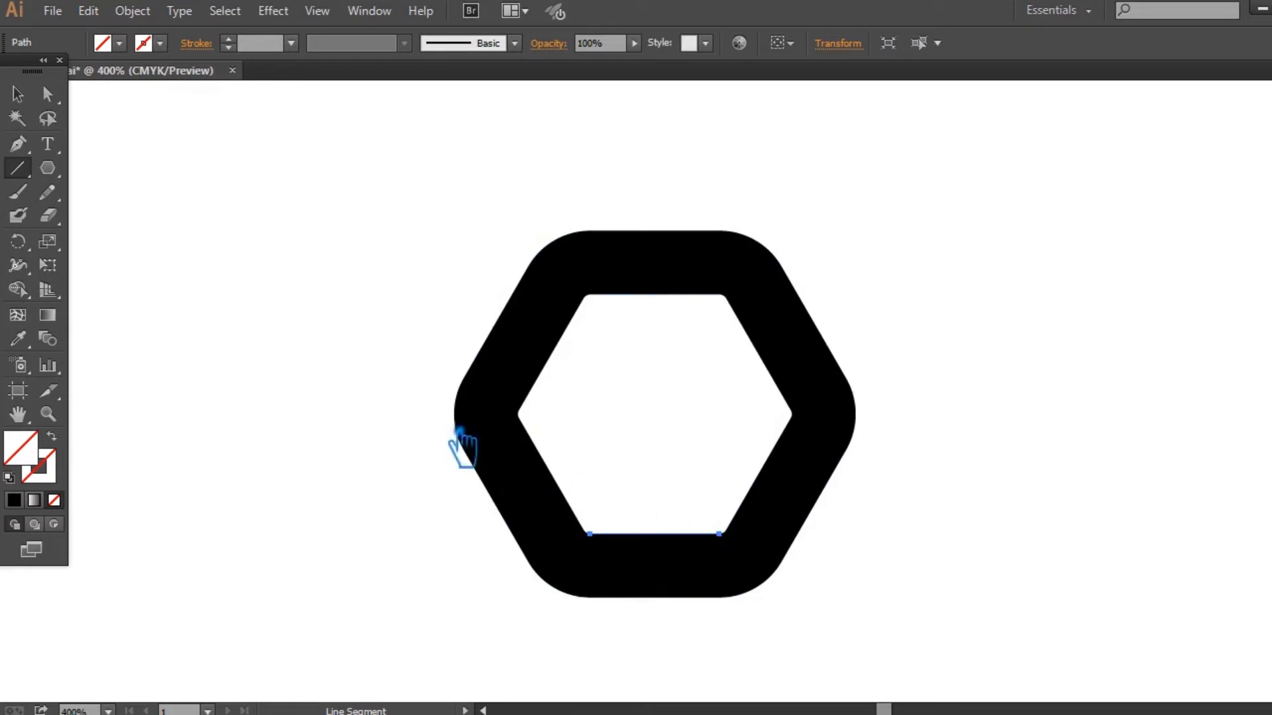
pyautogui.click(18, 94)
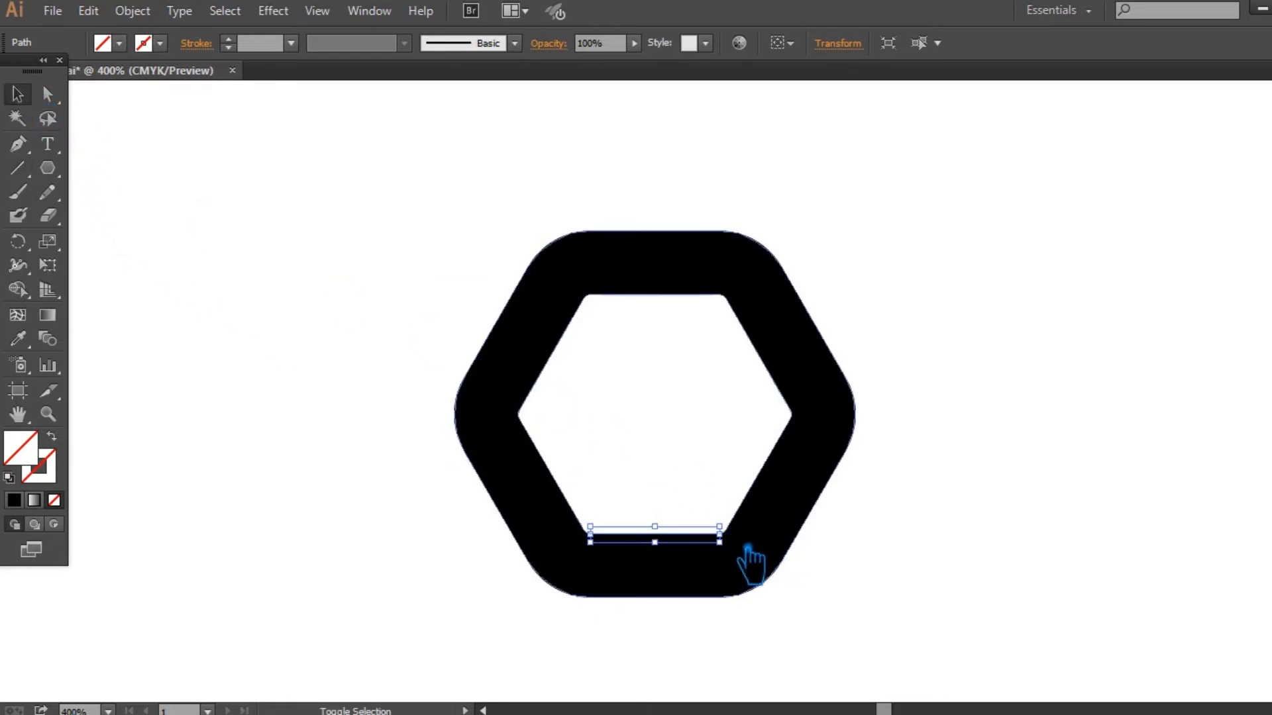
pyautogui.moveTo(737, 555); pyautogui.dragTo(941, 609)
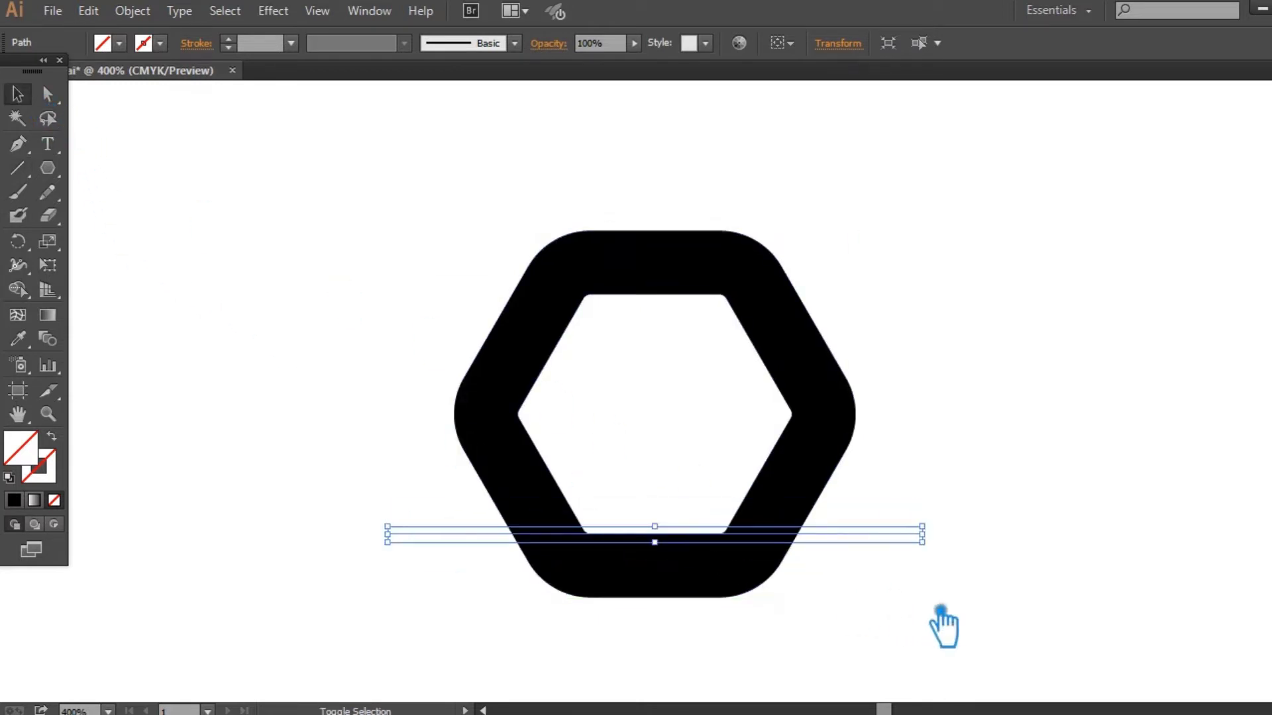
pyautogui.click(892, 665)
pyautogui.hotkey('ctrl', '-')
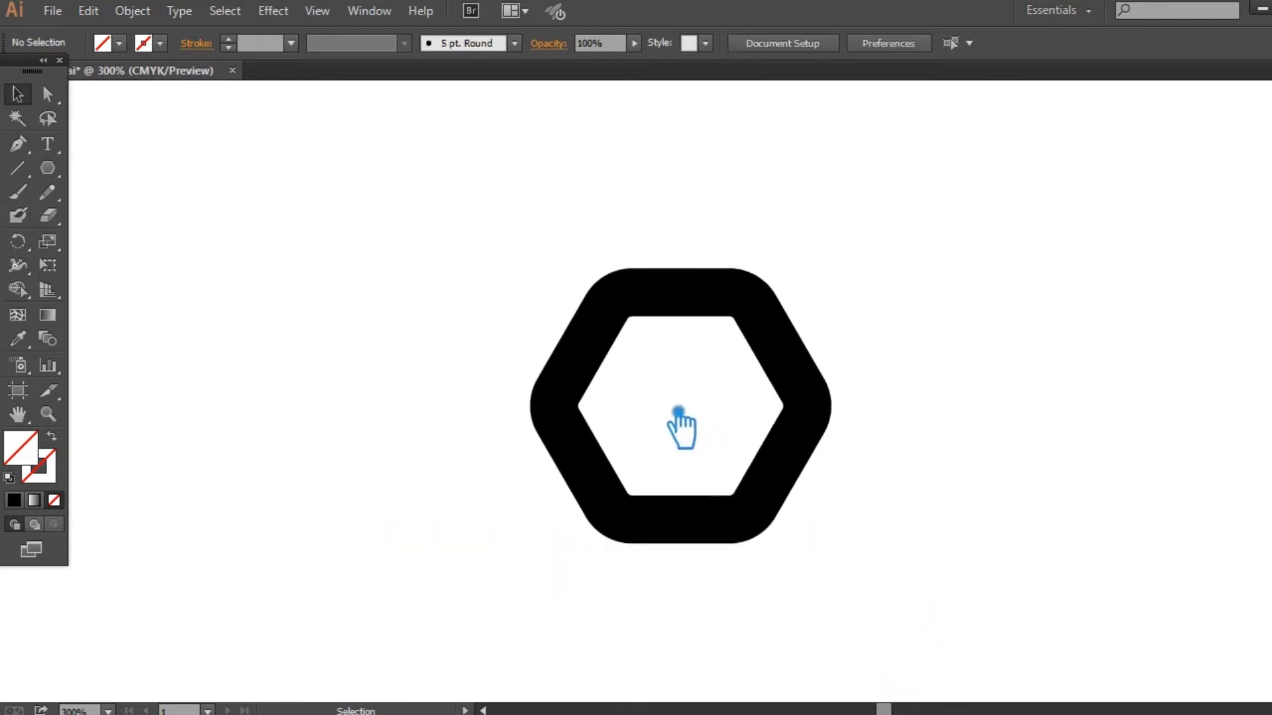
pyautogui.moveTo(894, 589); pyautogui.dragTo(365, 187)
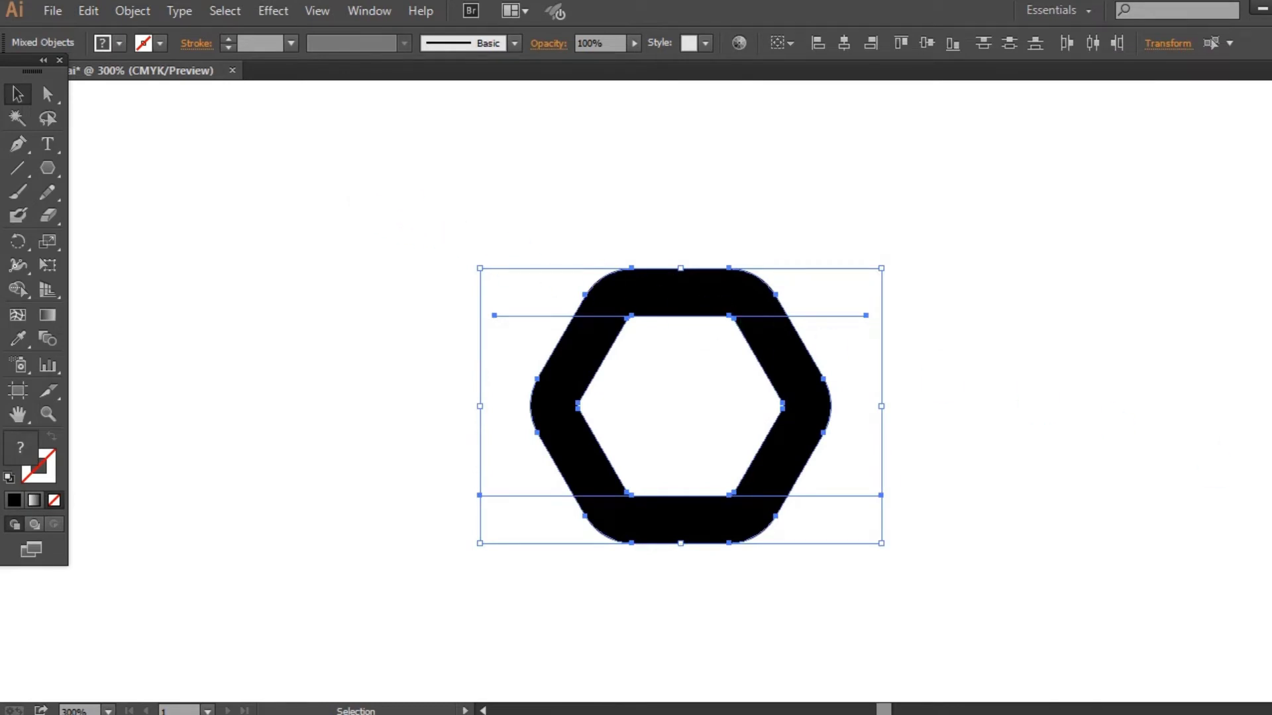
# Step: Divide the ring along the two lines with Pathfinder and ungroup the pieces
pyautogui.hotkey('shift', 'ctrl', 'F9')
pyautogui.click(1106, 604)
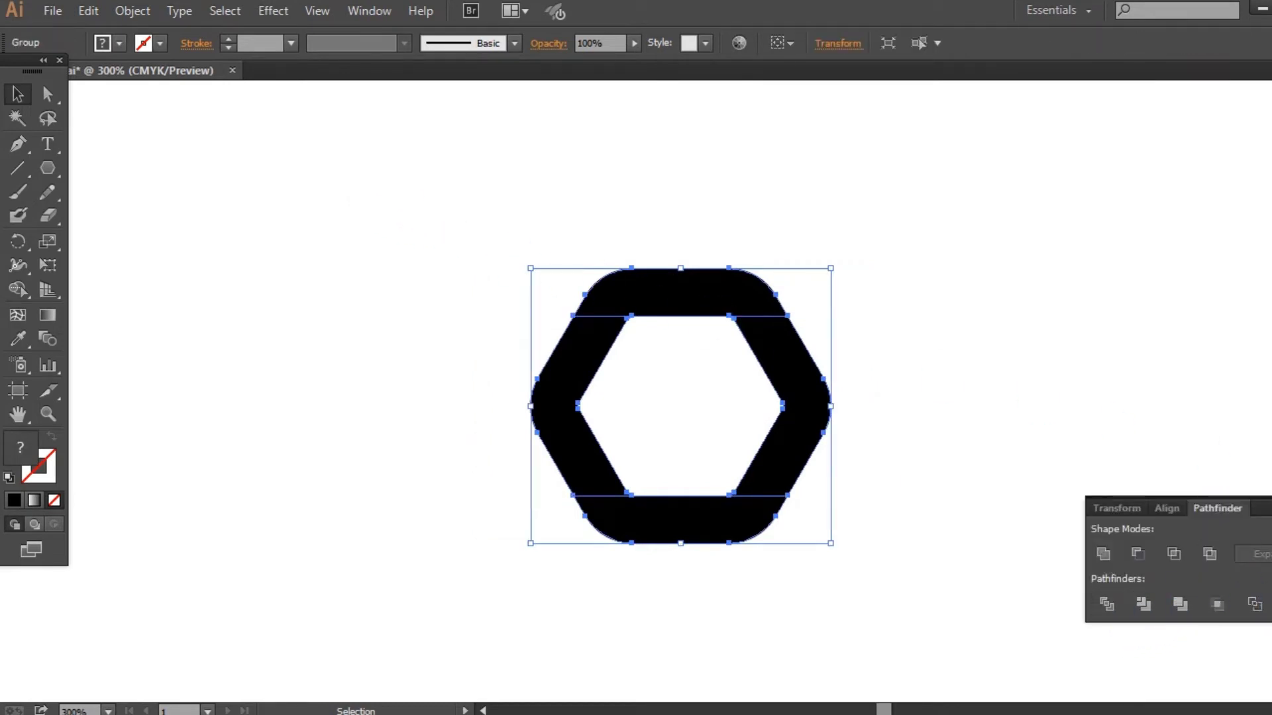
pyautogui.click(733, 312)
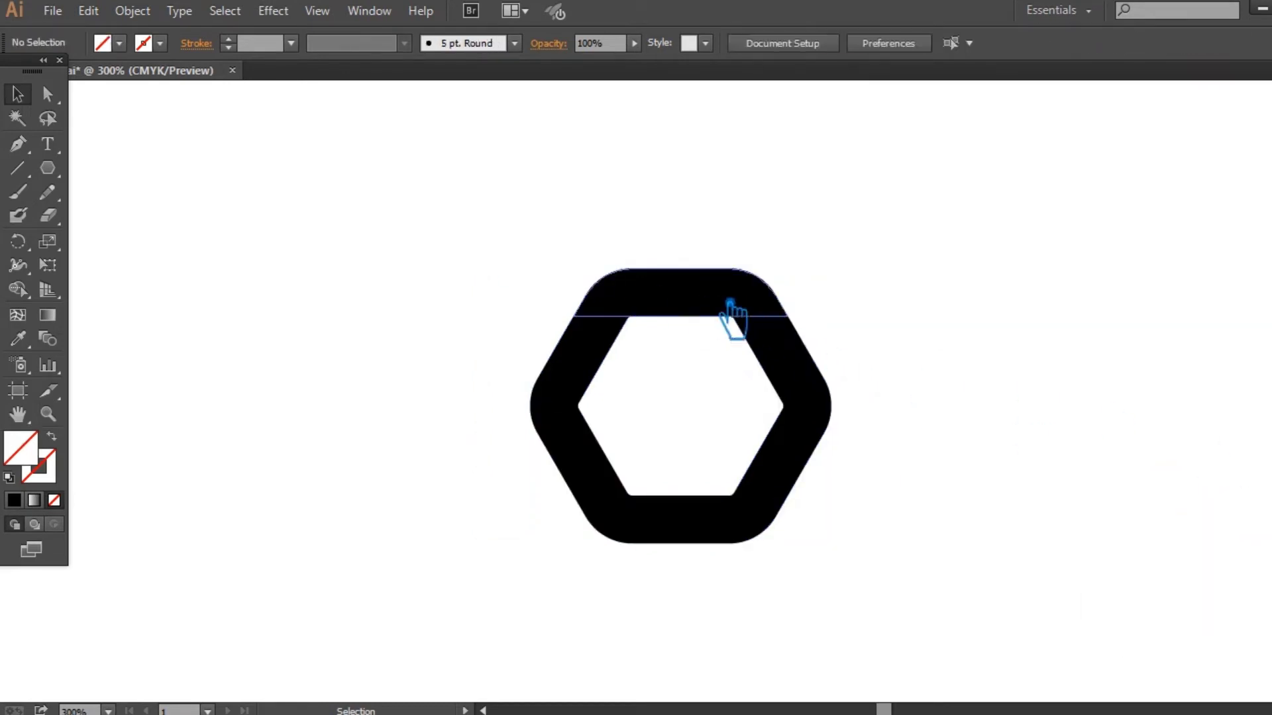
pyautogui.rightClick(693, 287)
pyautogui.click(805, 402)
pyautogui.click(965, 426)
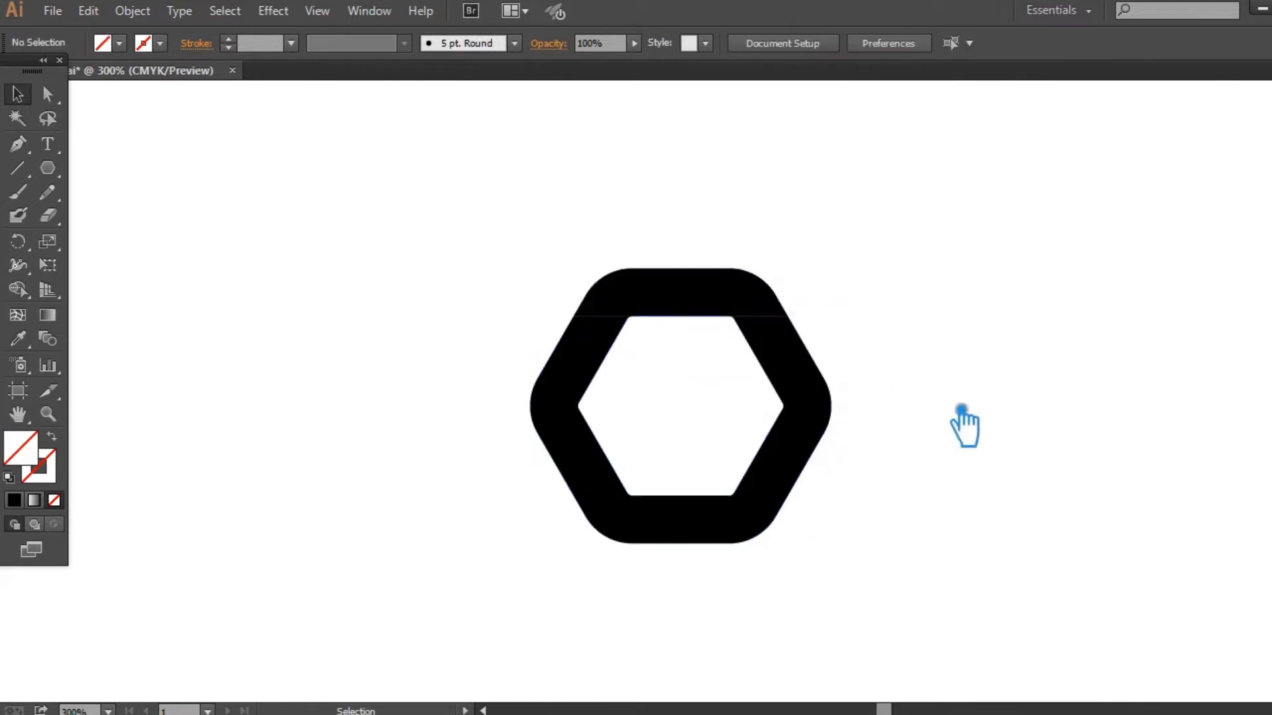
pyautogui.click(713, 550)
pyautogui.hotkey('ctrl', '=')
pyautogui.hotkey('ctrl', '=')
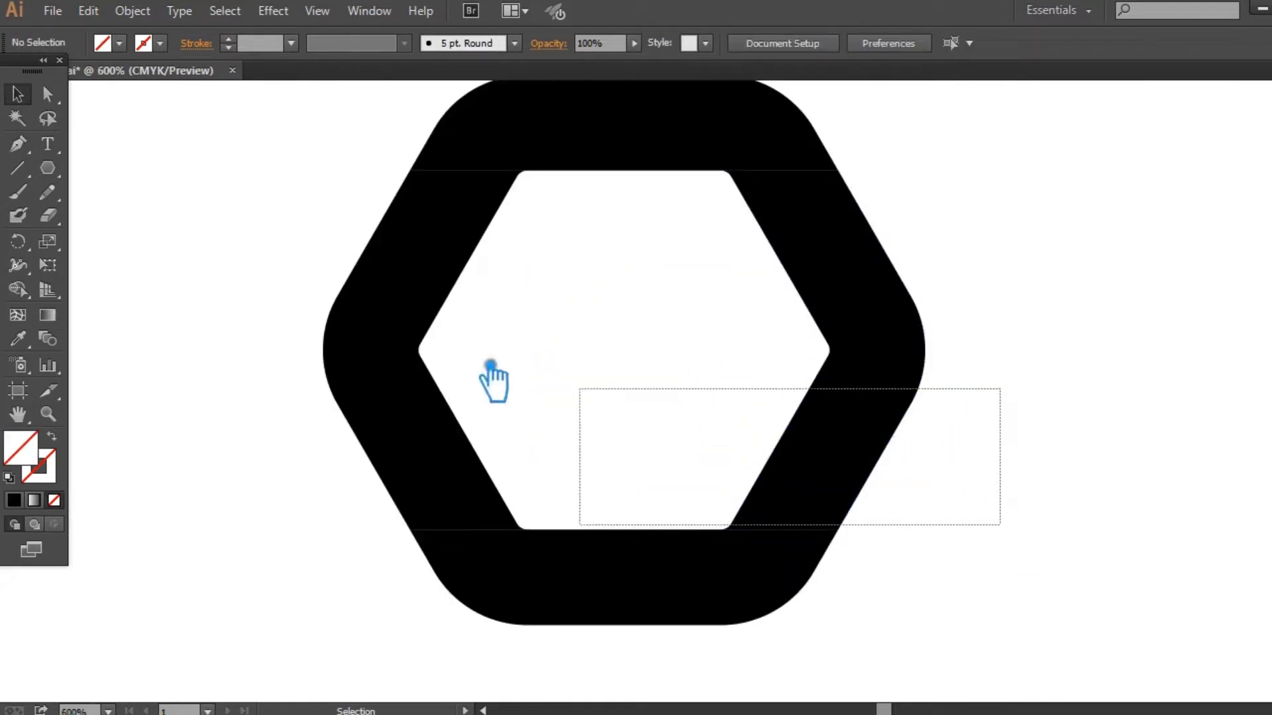
# Step: Divide the selected ring pieces along the middle line and ungroup them again
pyautogui.click(411, 349)
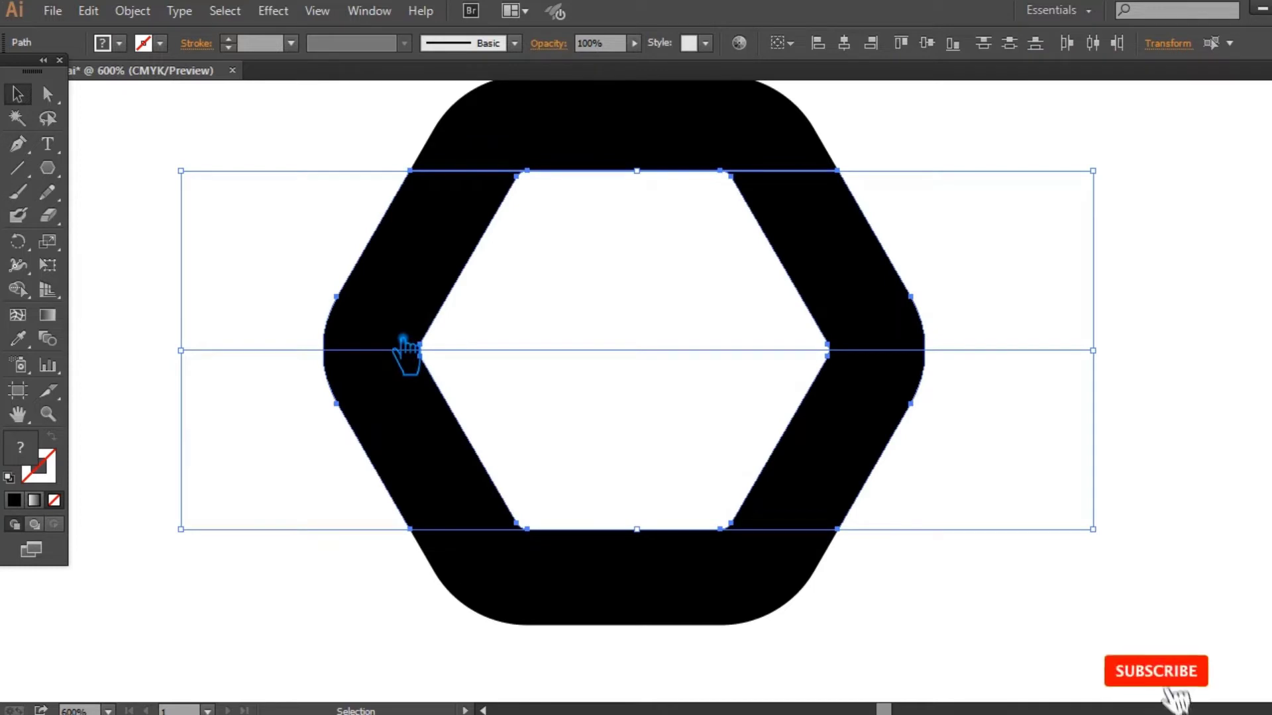
pyautogui.hotkey('shift', 'ctrl', 'F9')
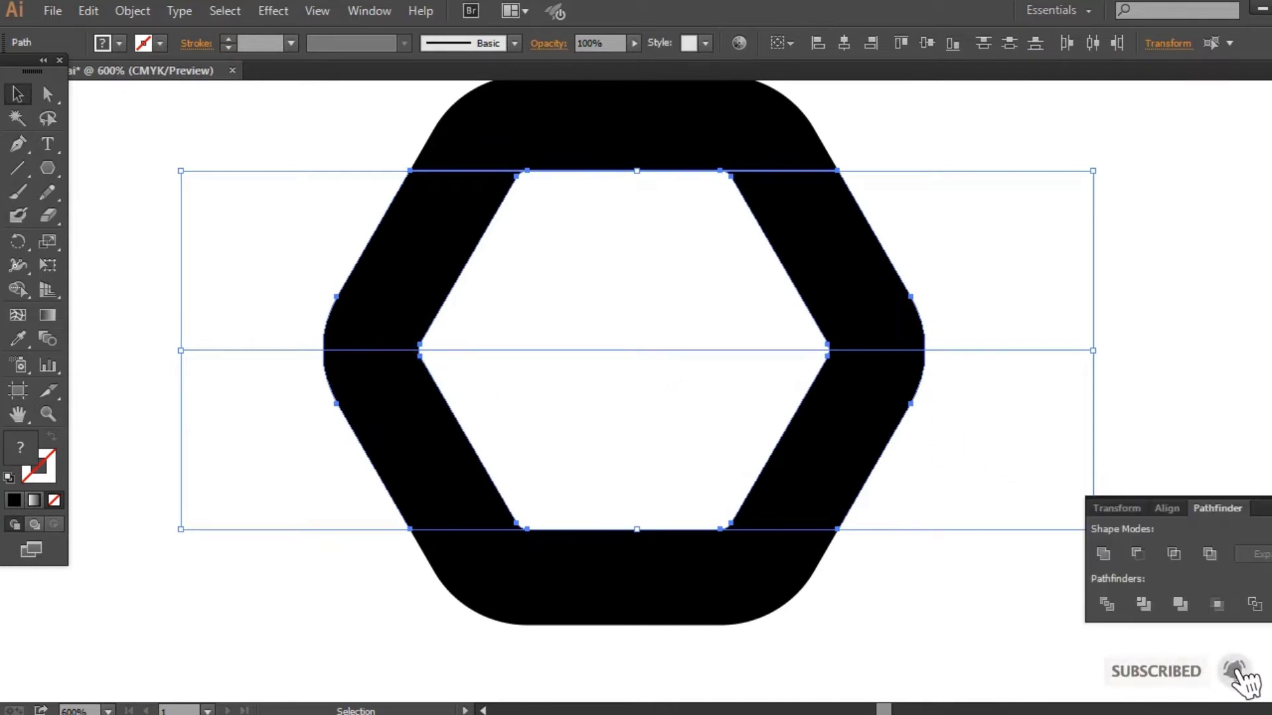
pyautogui.click(1142, 604)
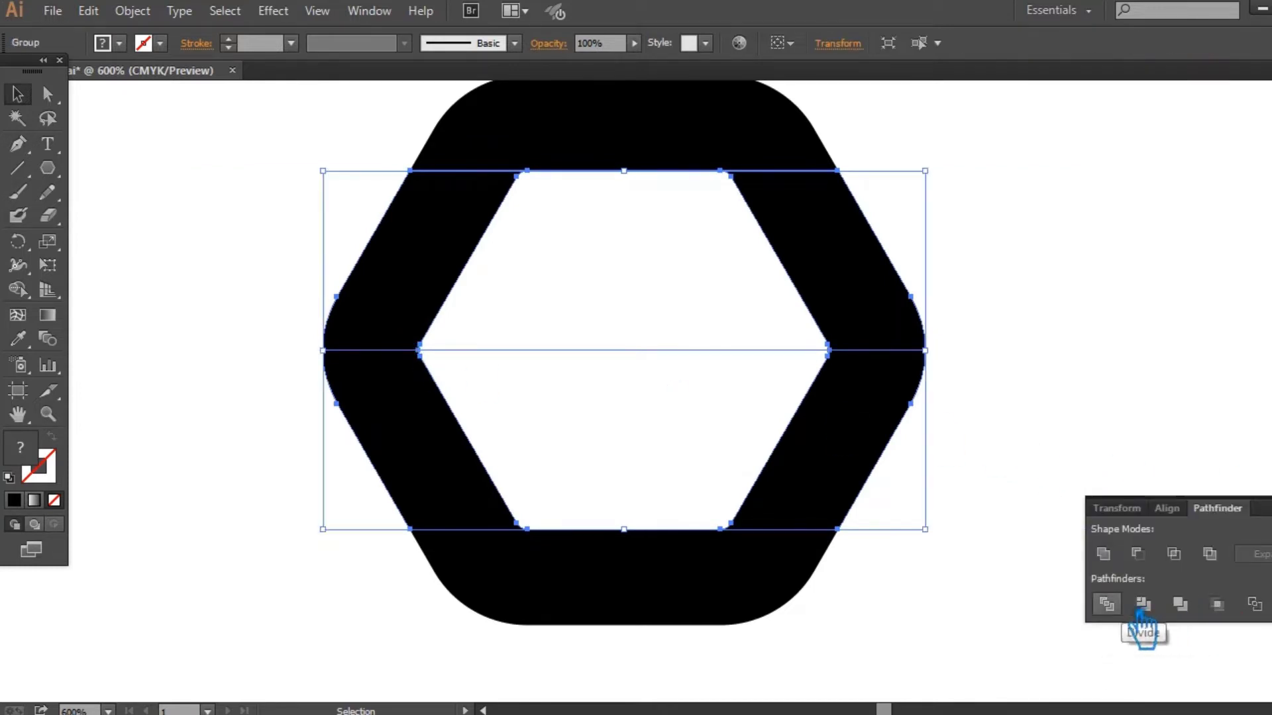
pyautogui.click(994, 437)
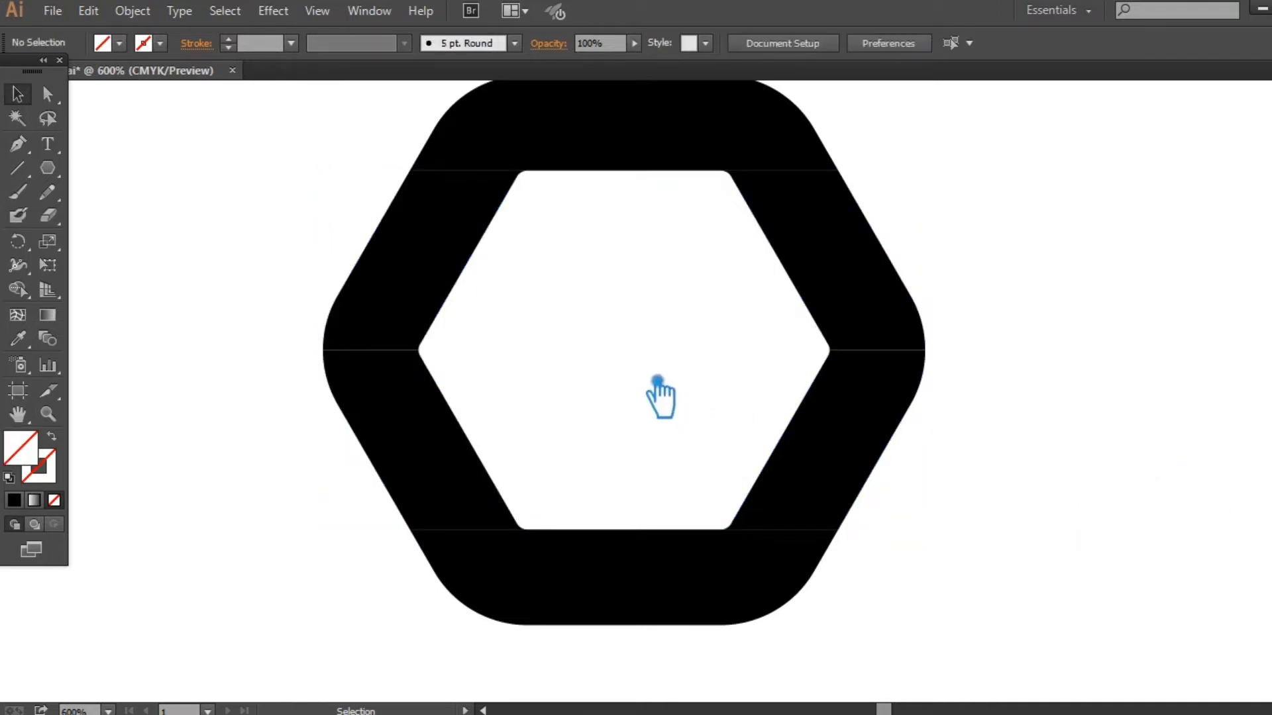
pyautogui.click(629, 351)
pyautogui.rightClick(628, 352)
pyautogui.click(702, 471)
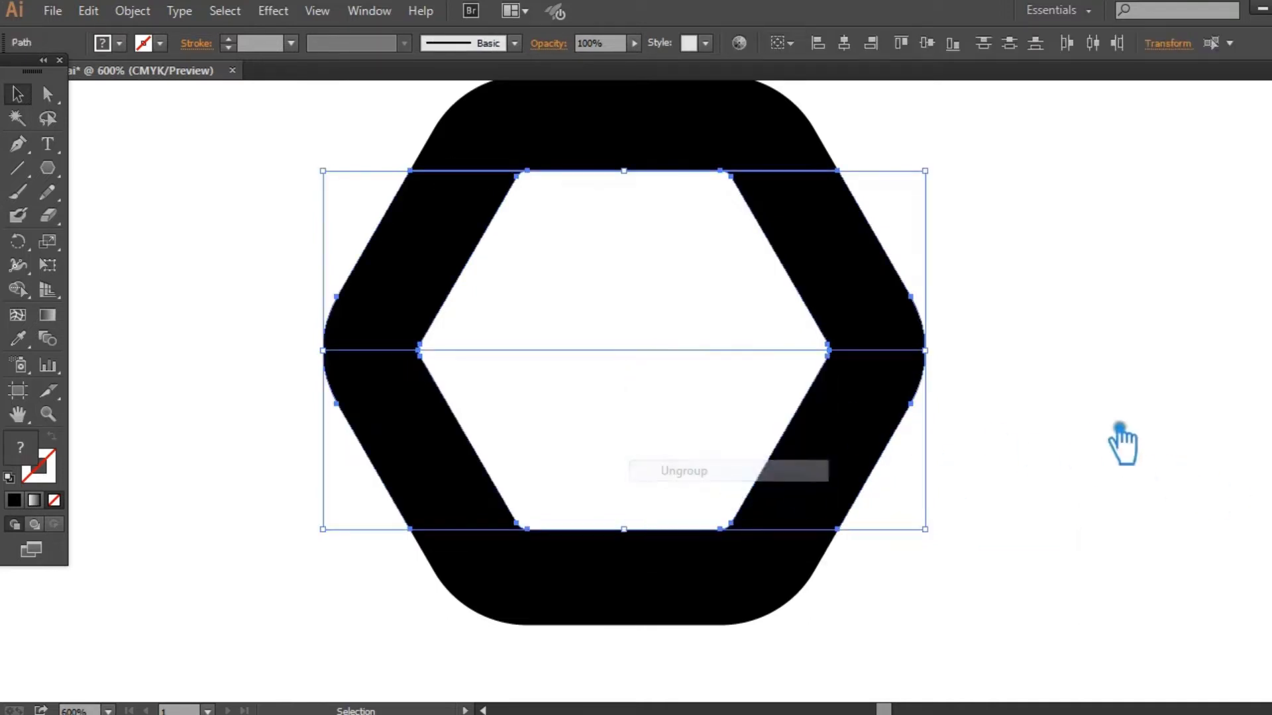
# Step: Select the leftover inner hexagon piece and delete it
pyautogui.click(1121, 439)
pyautogui.moveTo(656, 346); pyautogui.dragTo(632, 494)
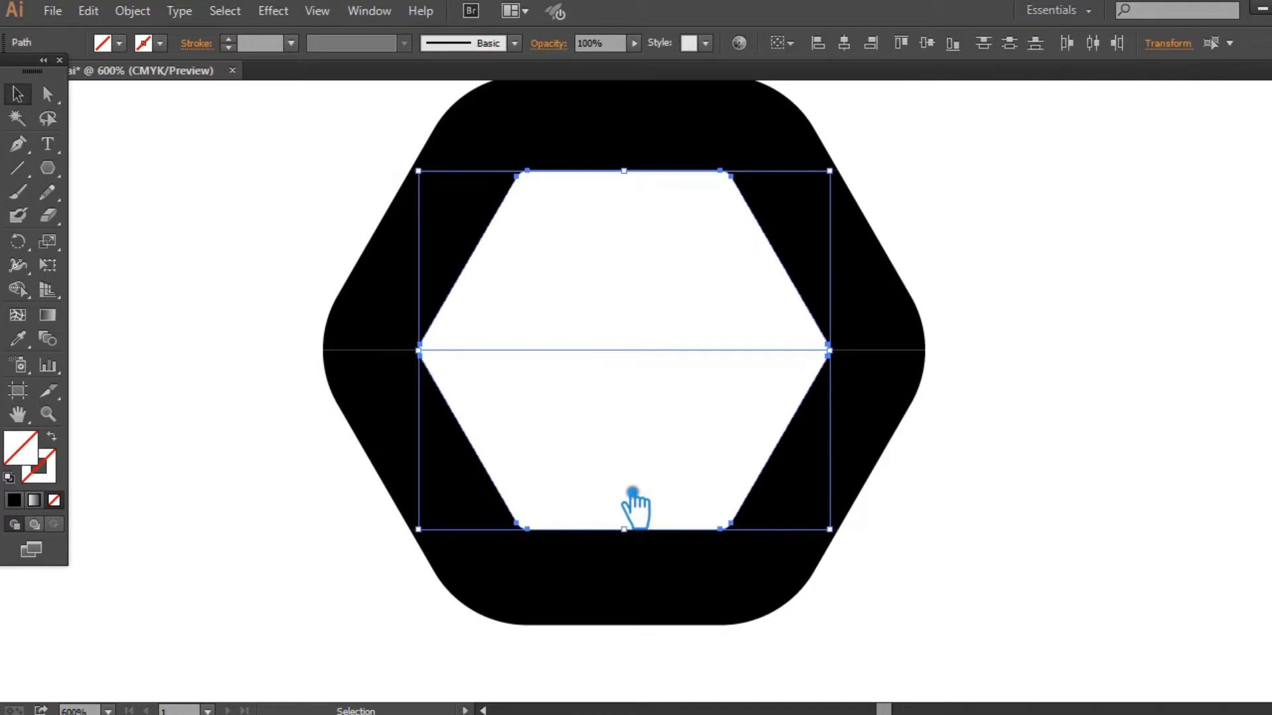
pyautogui.press('Delete')
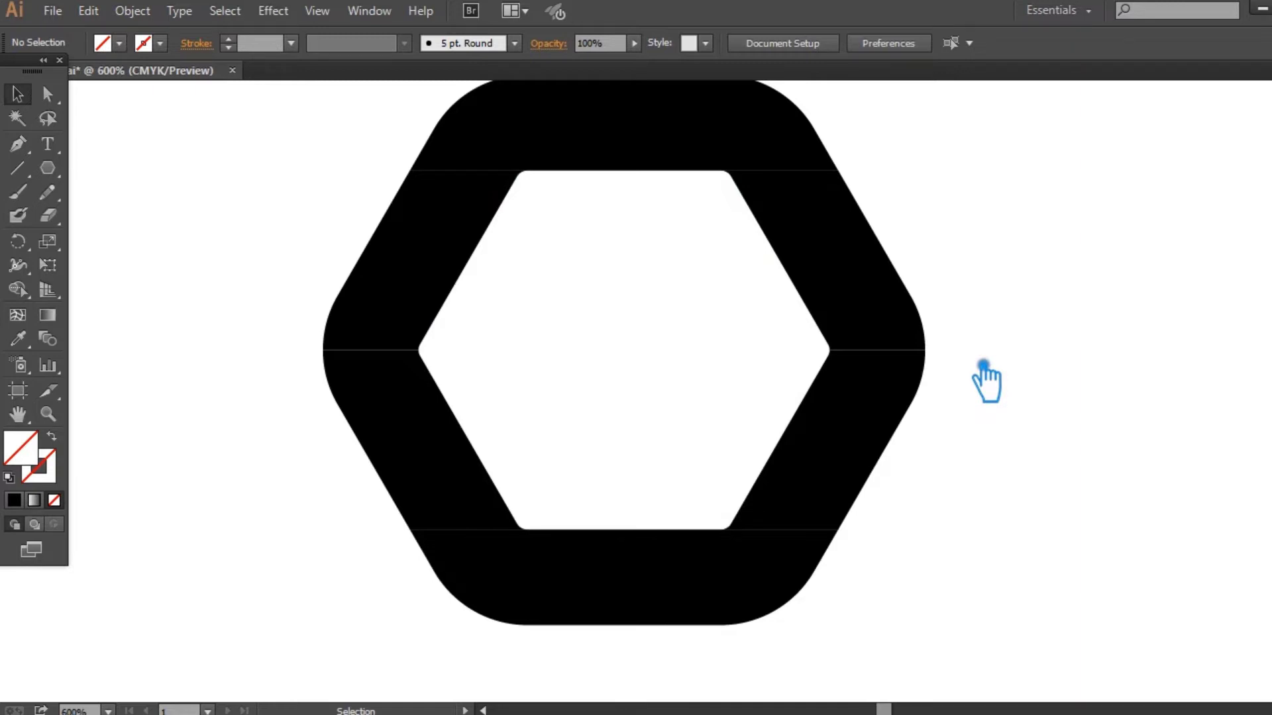
# Step: Draw a horizontal line across the ring's middle and Alt-drag a copy midway down the lower half
pyautogui.click(18, 169)
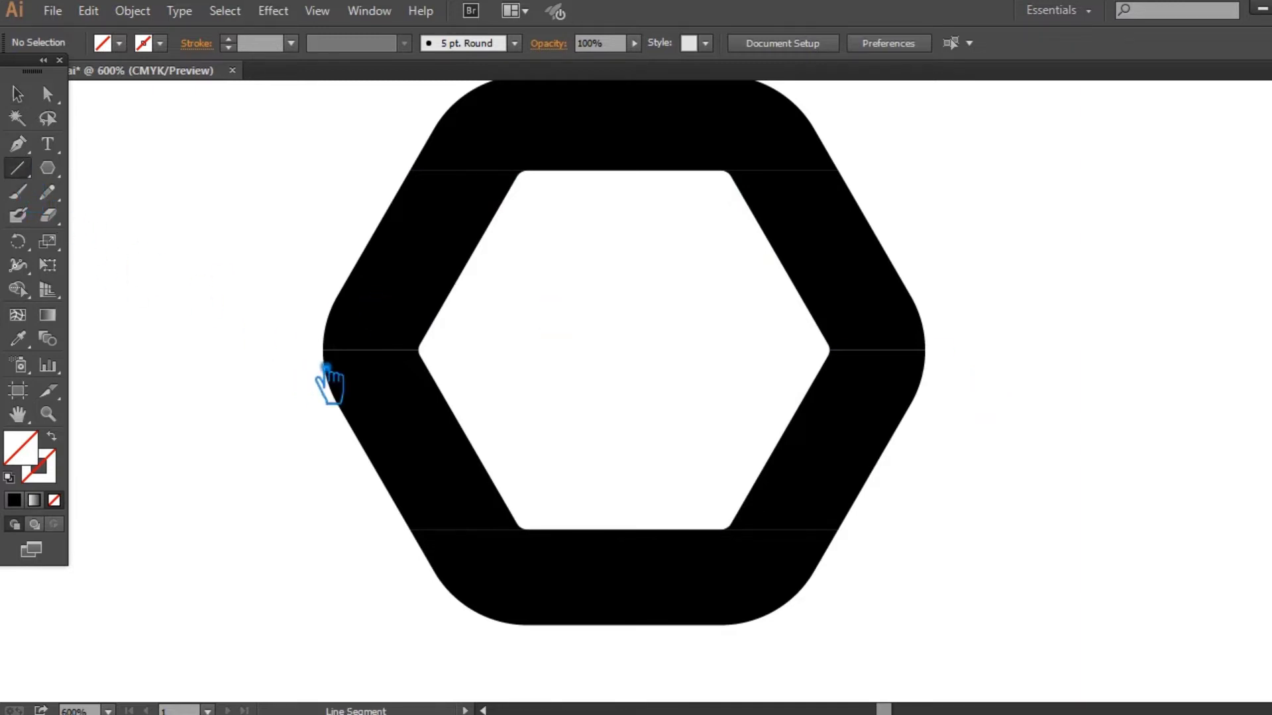
pyautogui.moveTo(341, 361); pyautogui.dragTo(944, 367)
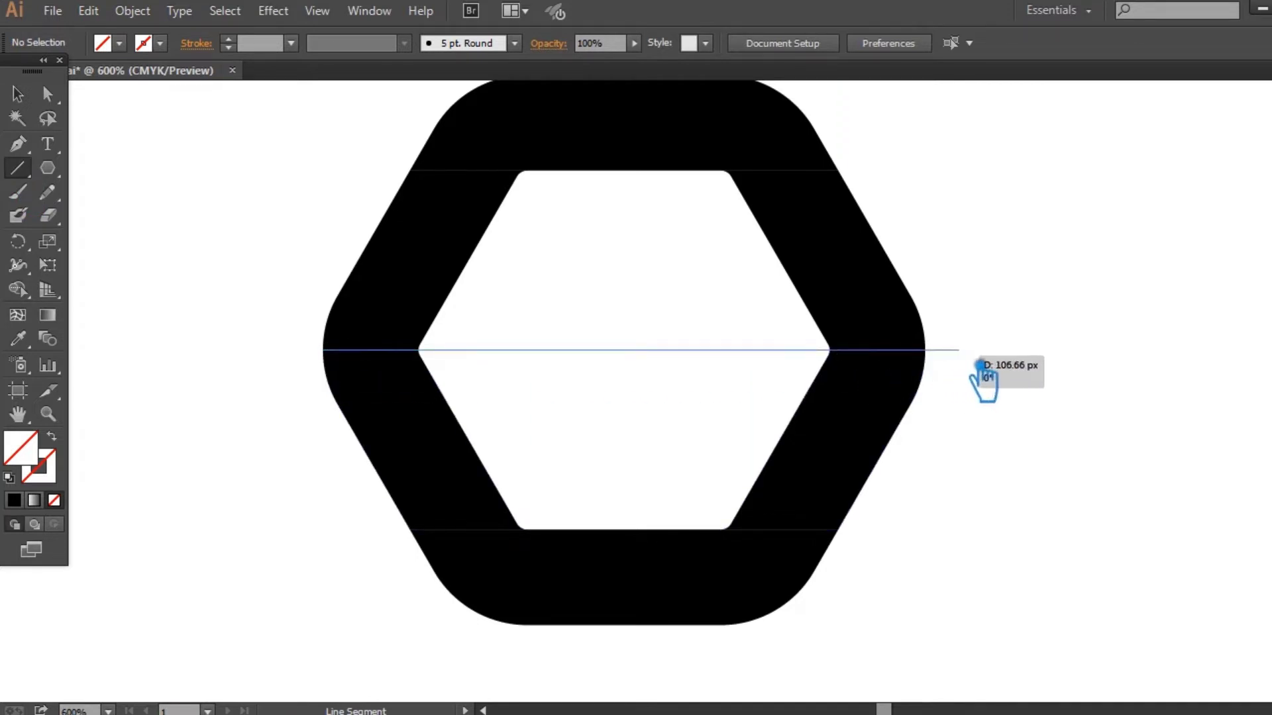
pyautogui.moveTo(943, 366); pyautogui.dragTo(996, 369)
pyautogui.click(26, 99)
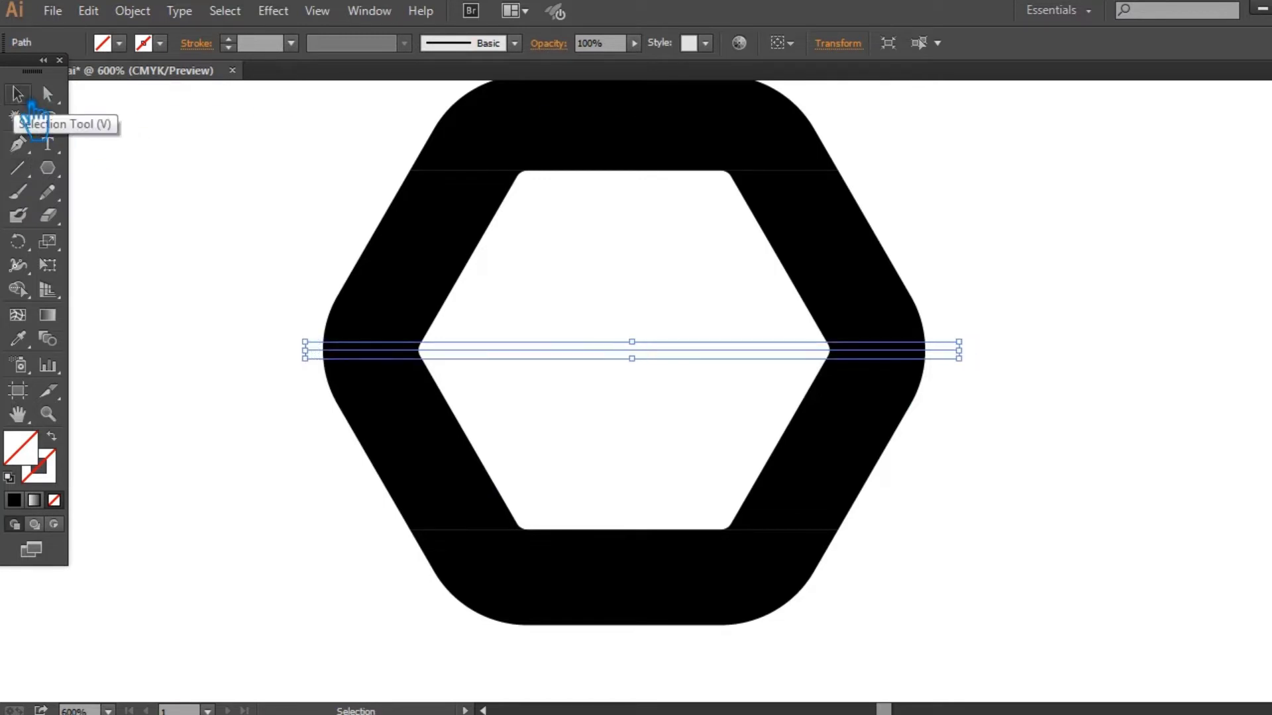
pyautogui.press('Left')
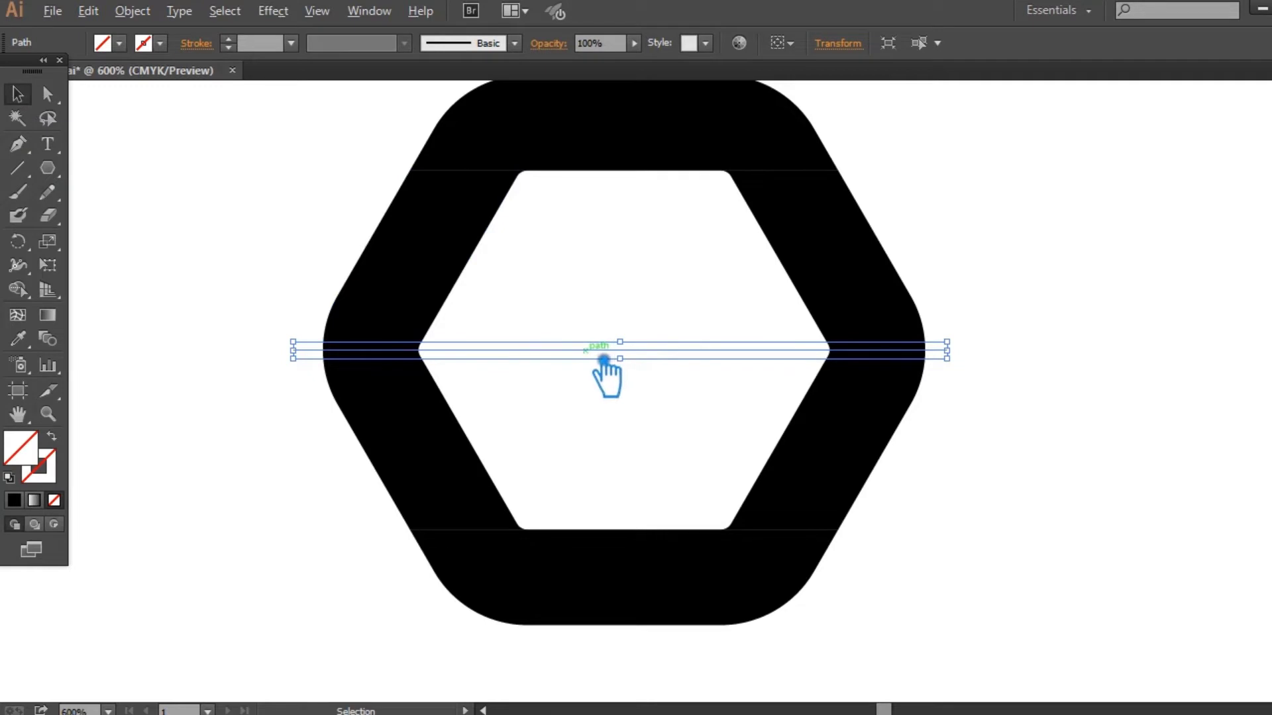
pyautogui.moveTo(604, 359); pyautogui.dragTo(627, 449)
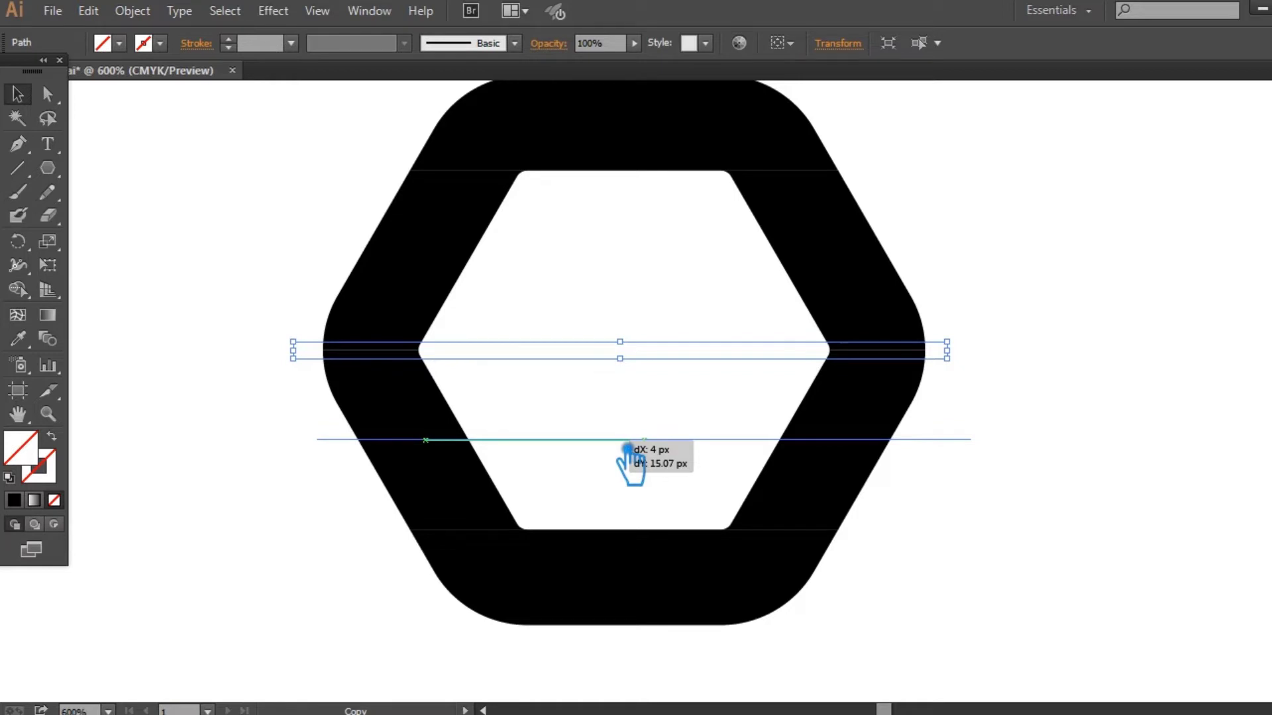
pyautogui.moveTo(627, 450); pyautogui.dragTo(625, 450)
# Step: Divide the lower ring half along the copied line with Pathfinder
pyautogui.keyDown('shift'); pyautogui.click(503, 518); pyautogui.keyUp('shift')
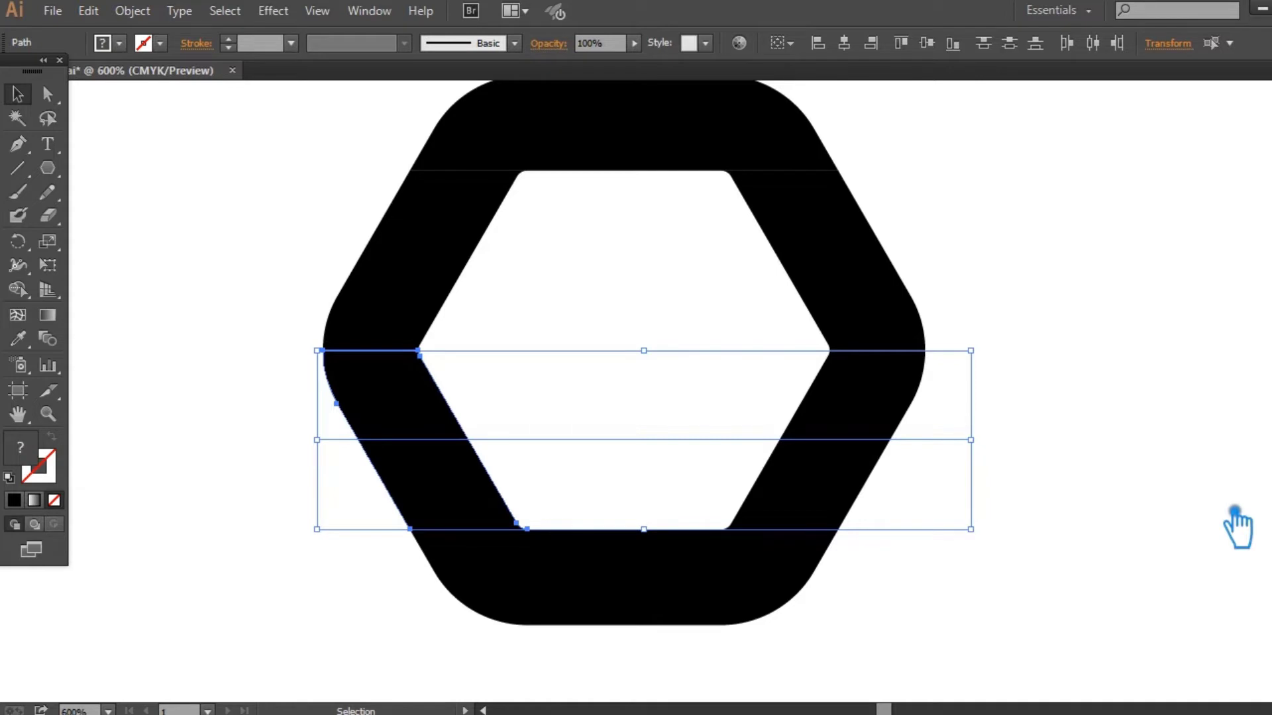
pyautogui.hotkey('shift', 'ctrl', 'F9')
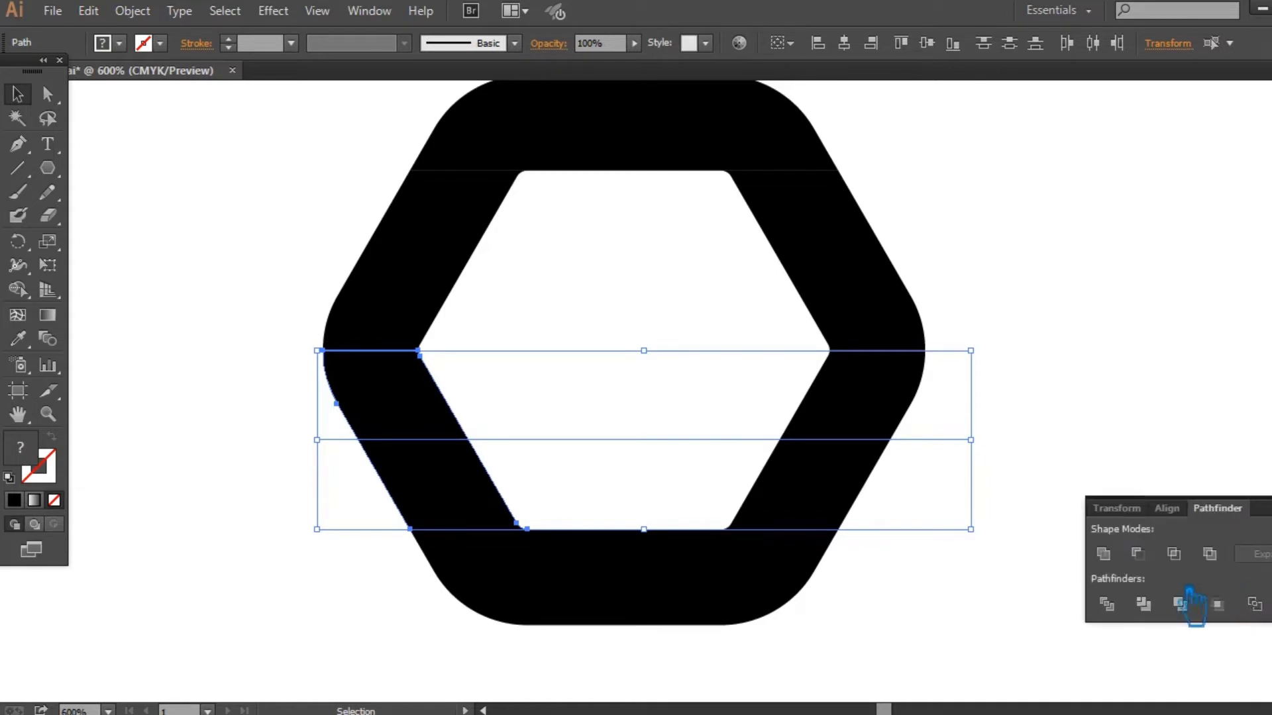
pyautogui.click(1138, 553)
pyautogui.keyDown('shift'); pyautogui.click(854, 438); pyautogui.keyUp('shift')
pyautogui.click(1118, 606)
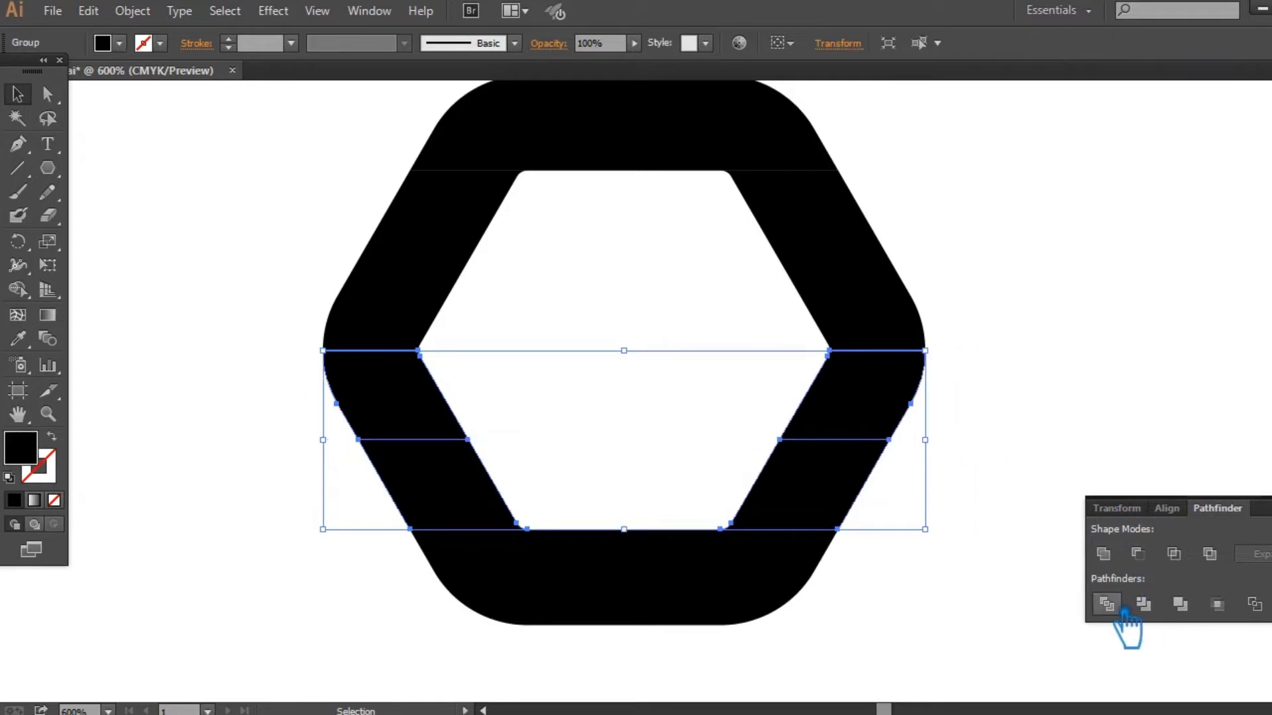
pyautogui.click(1195, 462)
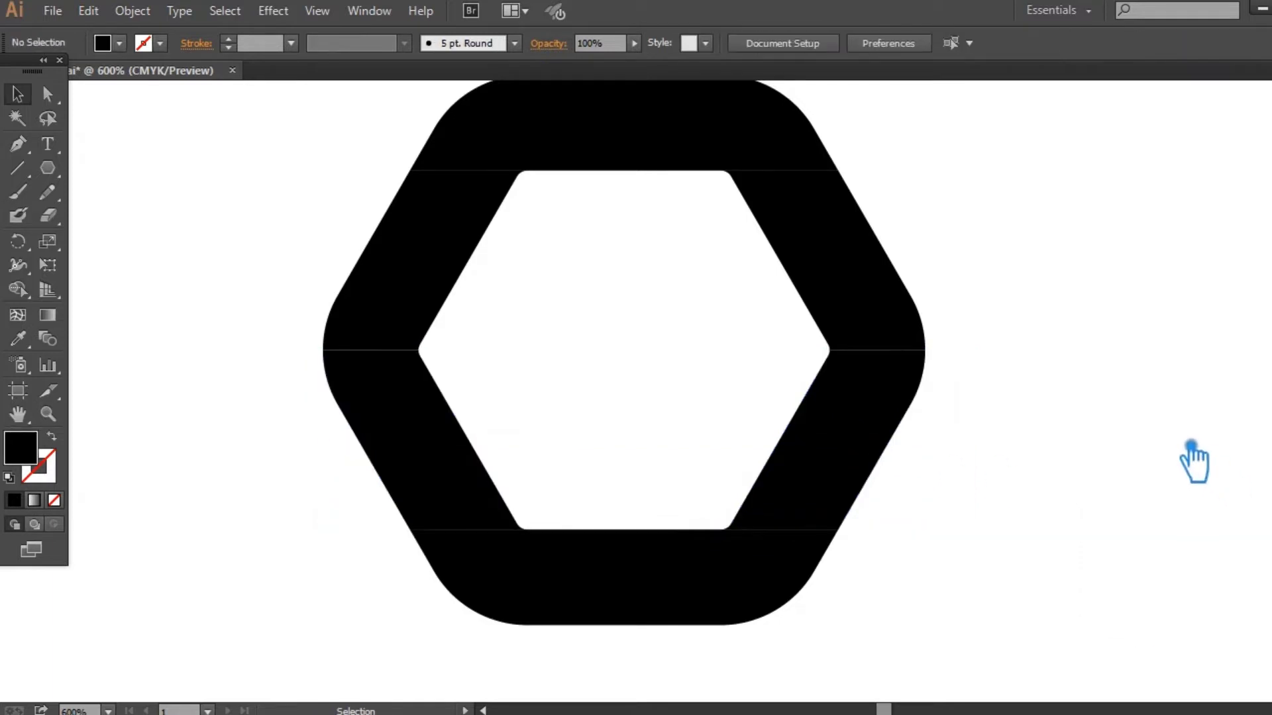
pyautogui.click(843, 269)
# Step: Draw a widened line along the inner top edge and Alt-drag a copy midway down the upper half
pyautogui.click(1107, 261)
pyautogui.click(19, 168)
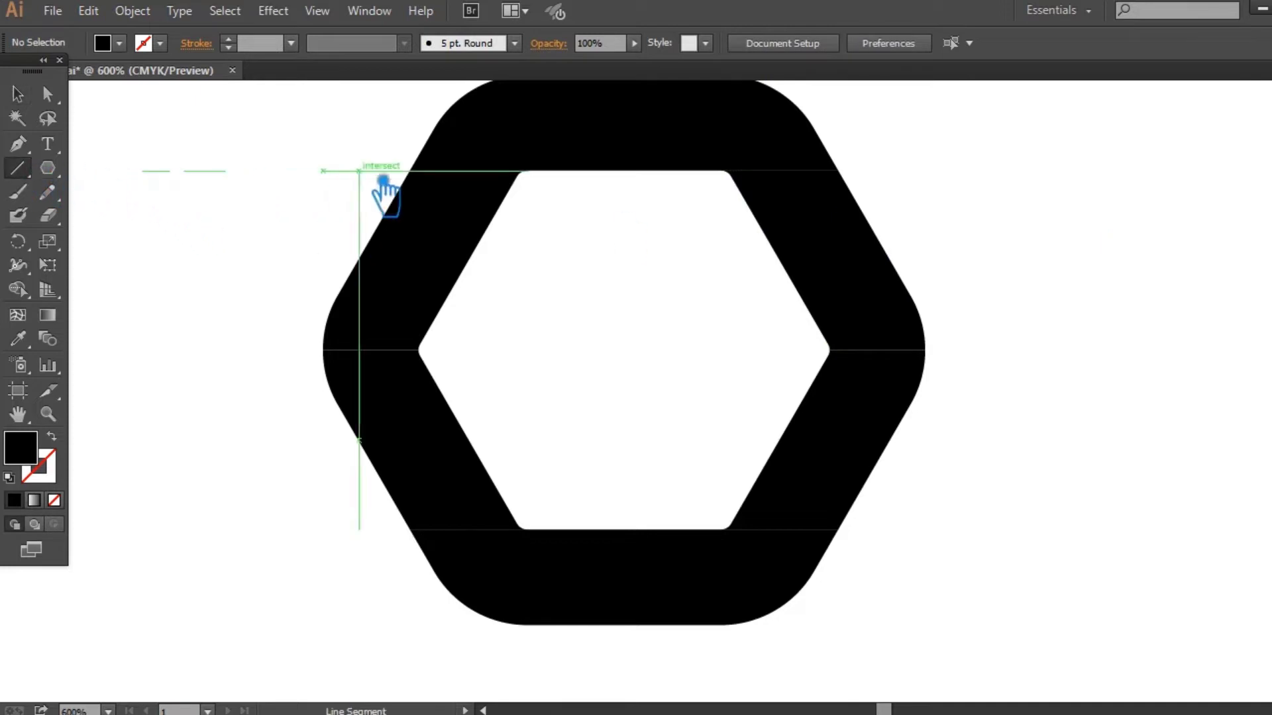
pyautogui.moveTo(410, 171); pyautogui.dragTo(838, 171)
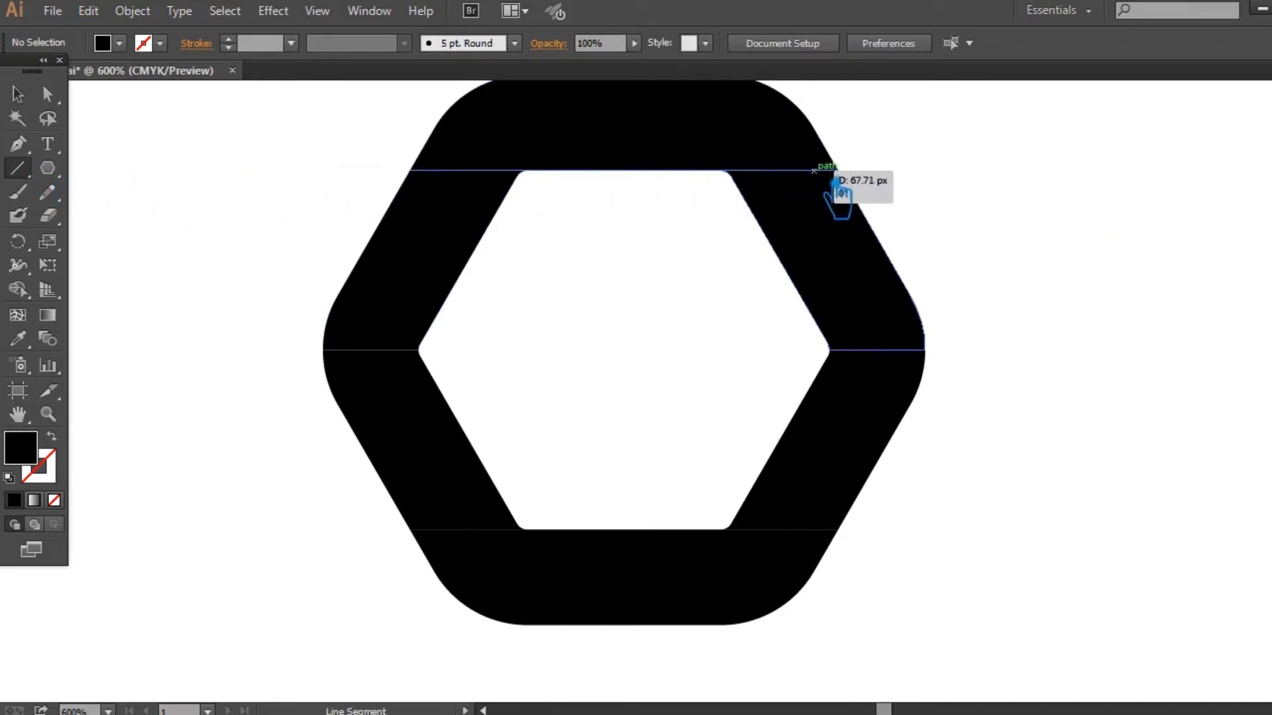
pyautogui.click(18, 94)
pyautogui.moveTo(838, 172); pyautogui.dragTo(1046, 255)
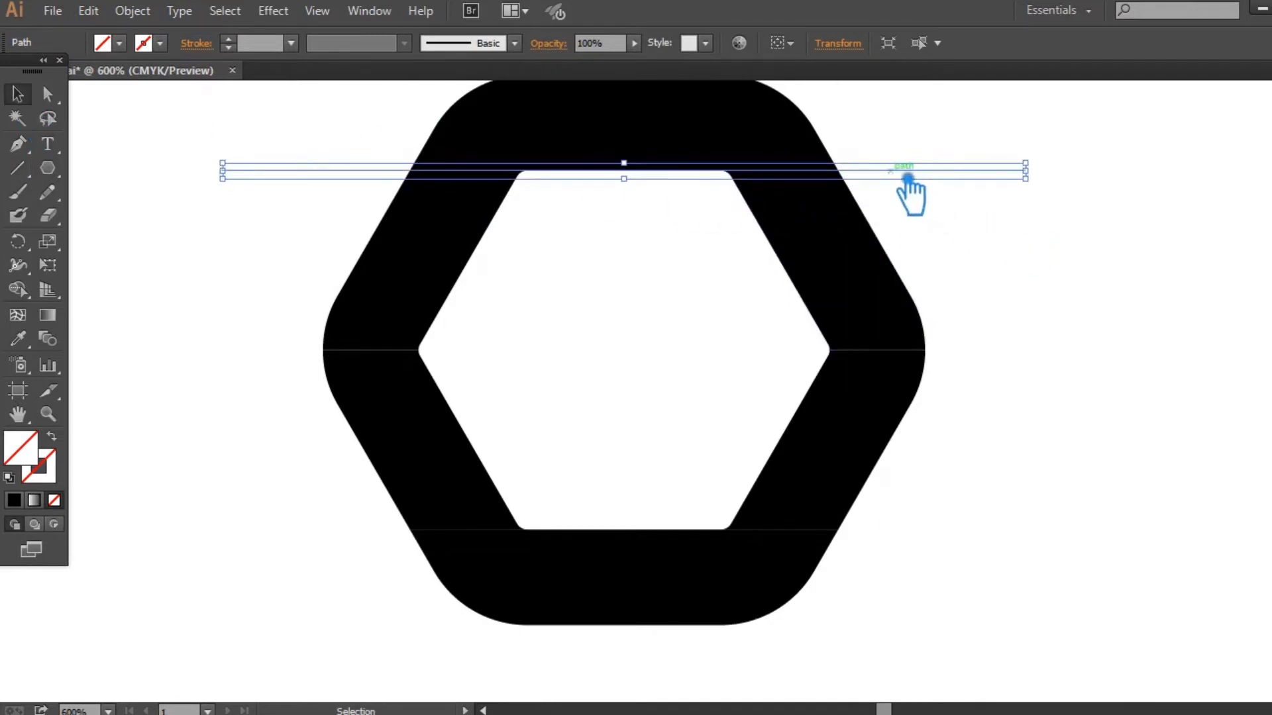
pyautogui.moveTo(906, 177); pyautogui.dragTo(902, 270)
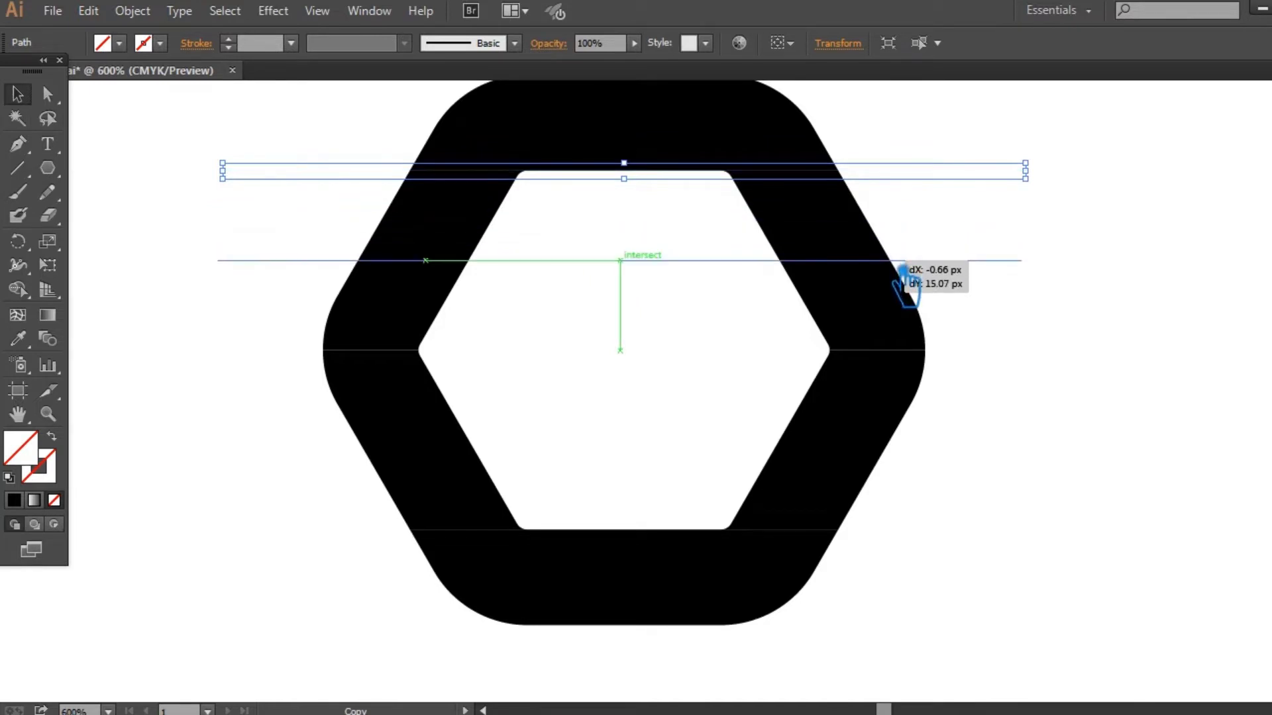
pyautogui.moveTo(902, 270); pyautogui.dragTo(903, 270)
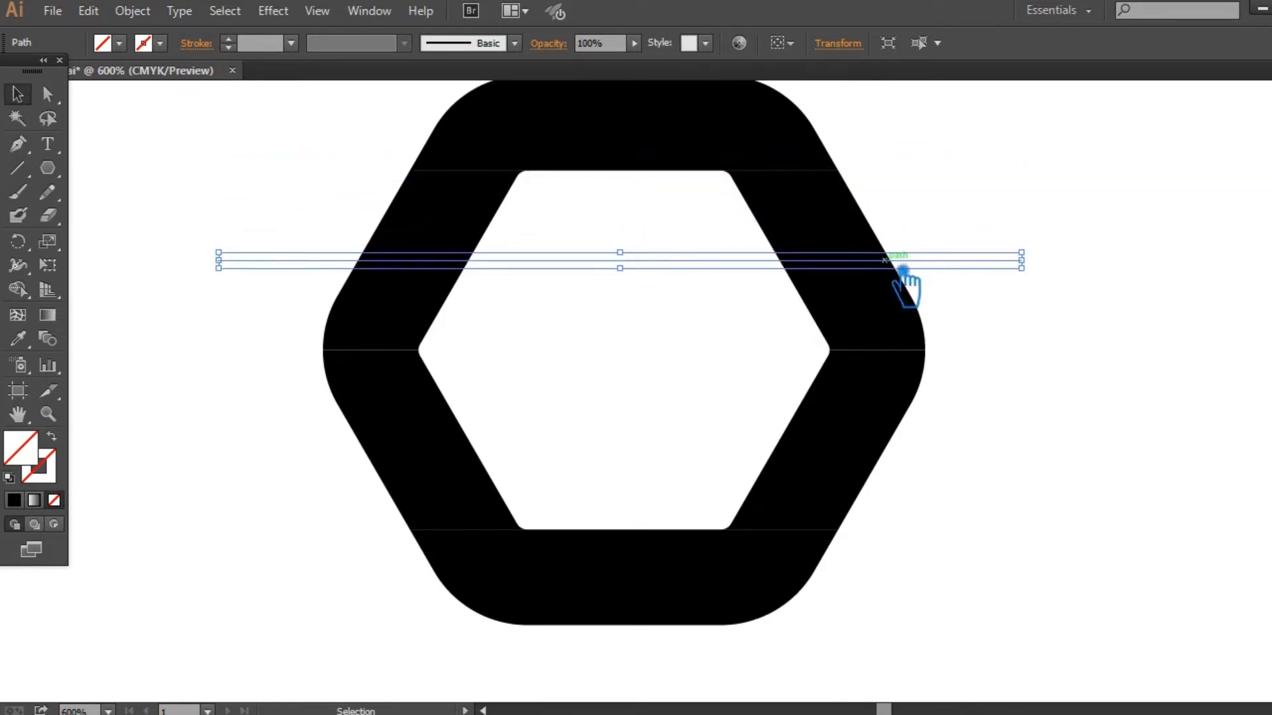
# Step: Divide the upper ring half along both lines with Pathfinder
pyautogui.keyDown('shift'); pyautogui.click(577, 181); pyautogui.keyUp('shift')
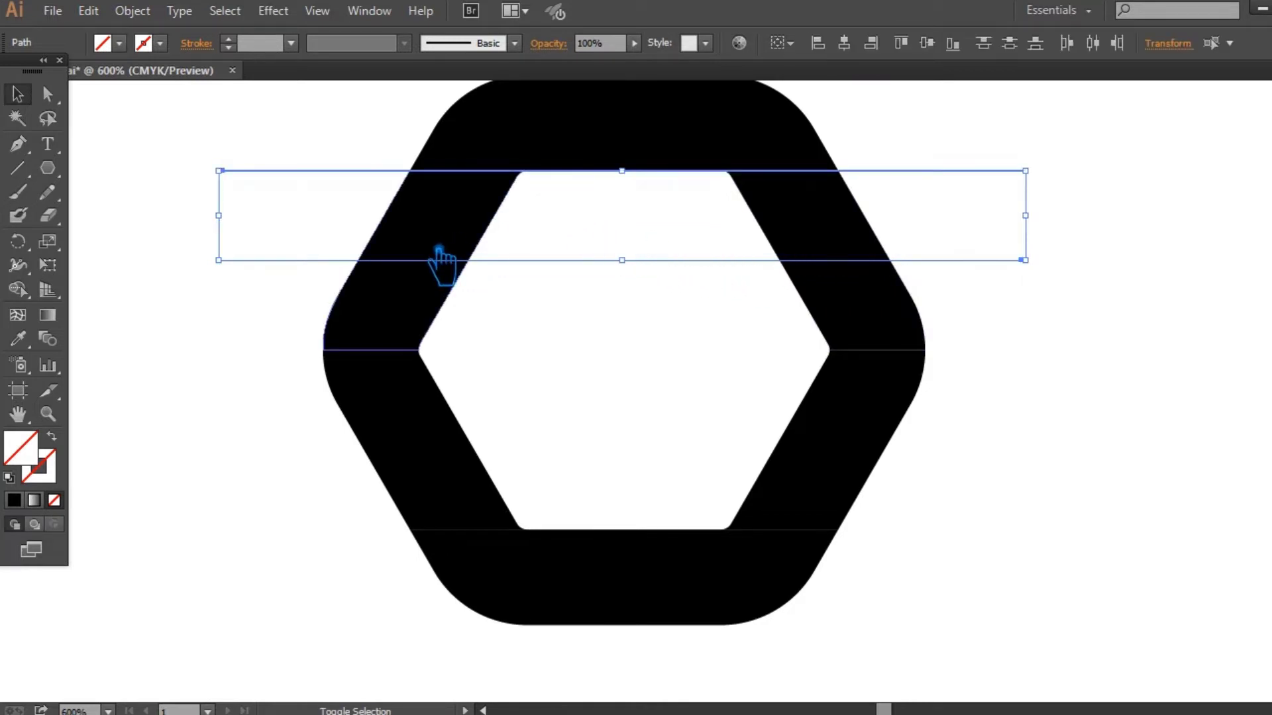
pyautogui.keyDown('shift'); pyautogui.click(439, 250); pyautogui.keyUp('shift')
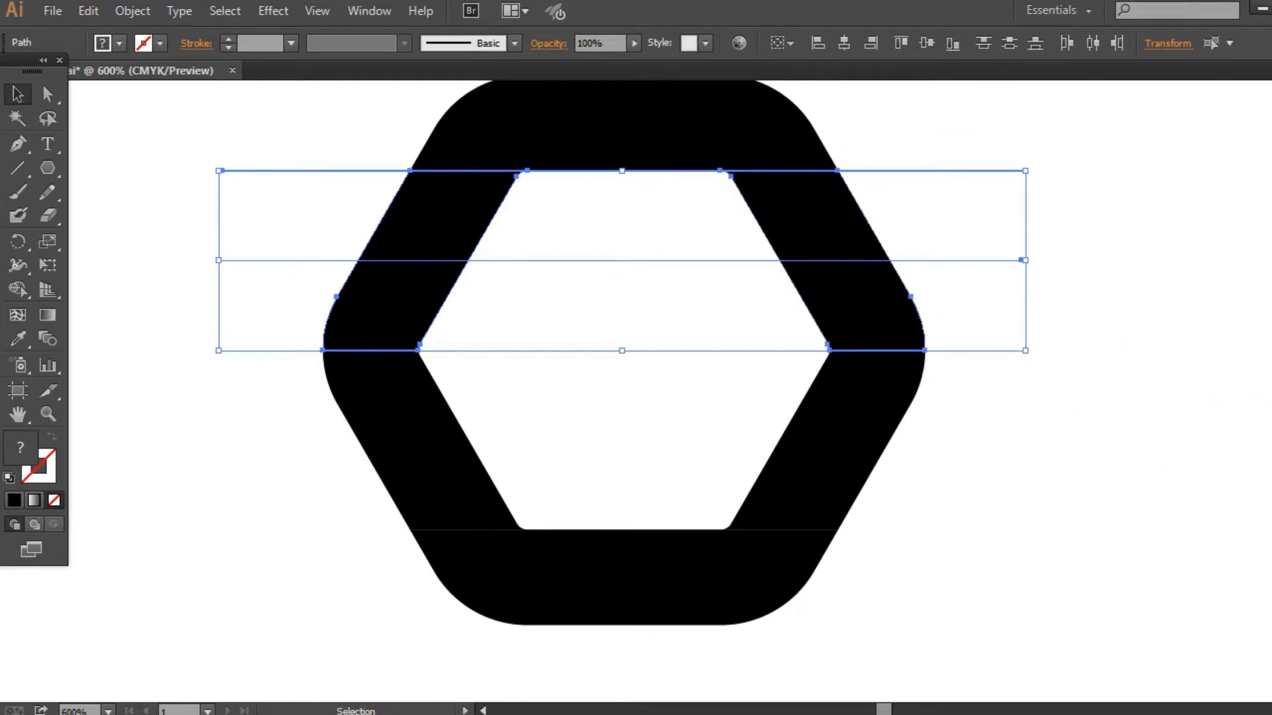
pyautogui.hotkey('shift', 'ctrl', 'F9')
pyautogui.click(1106, 604)
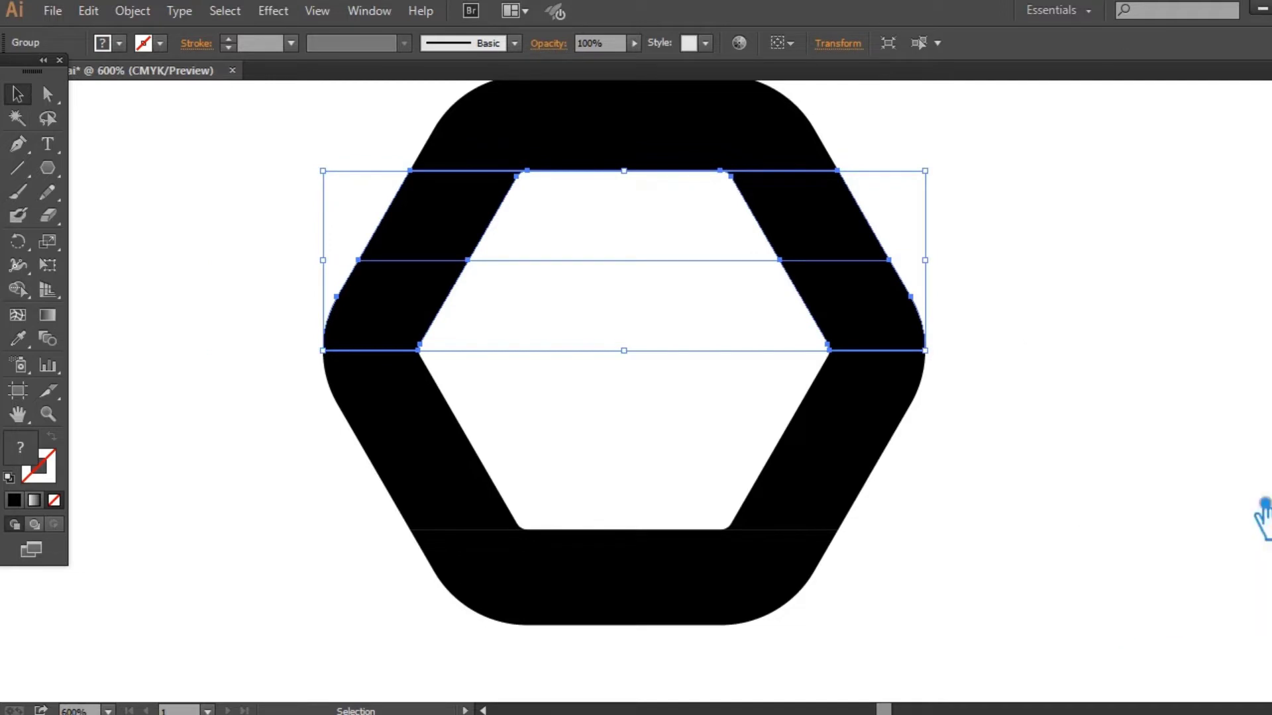
pyautogui.click(1033, 404)
pyautogui.rightClick(646, 270)
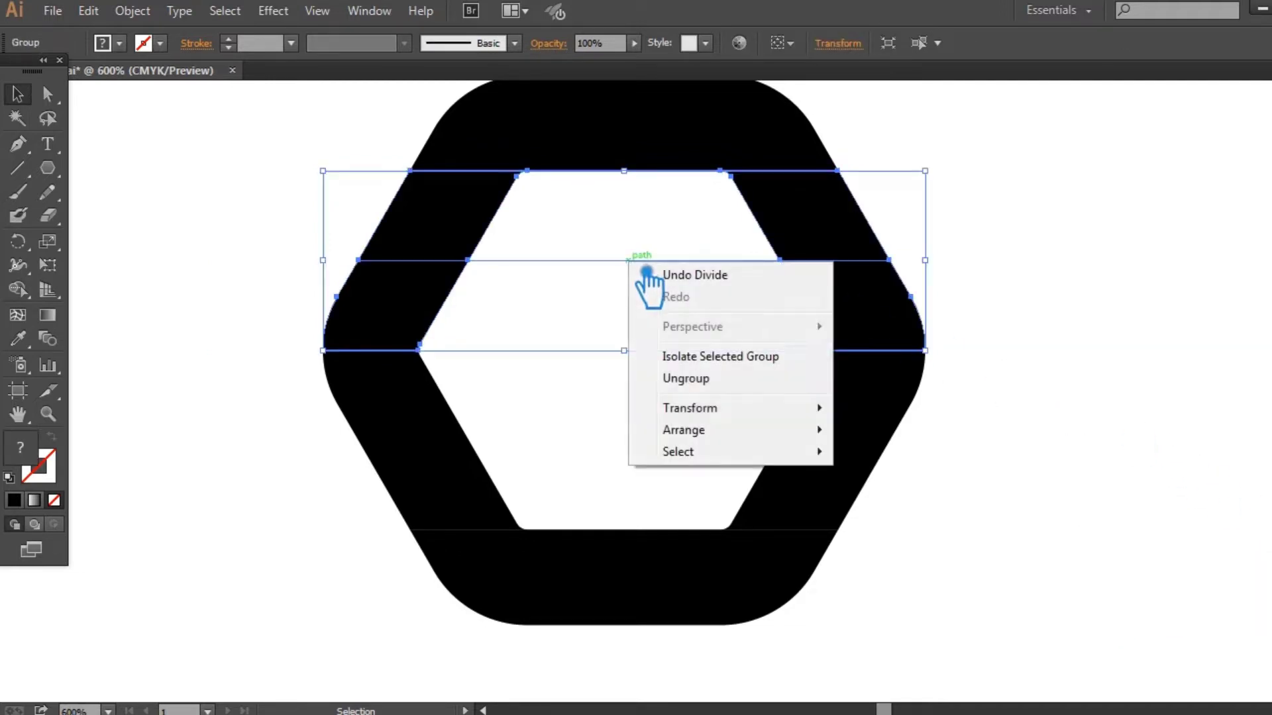
# Step: Ungroup the divided pieces and select all six ring bands
pyautogui.click(689, 379)
pyautogui.click(712, 525)
pyautogui.moveTo(694, 520); pyautogui.dragTo(582, 202)
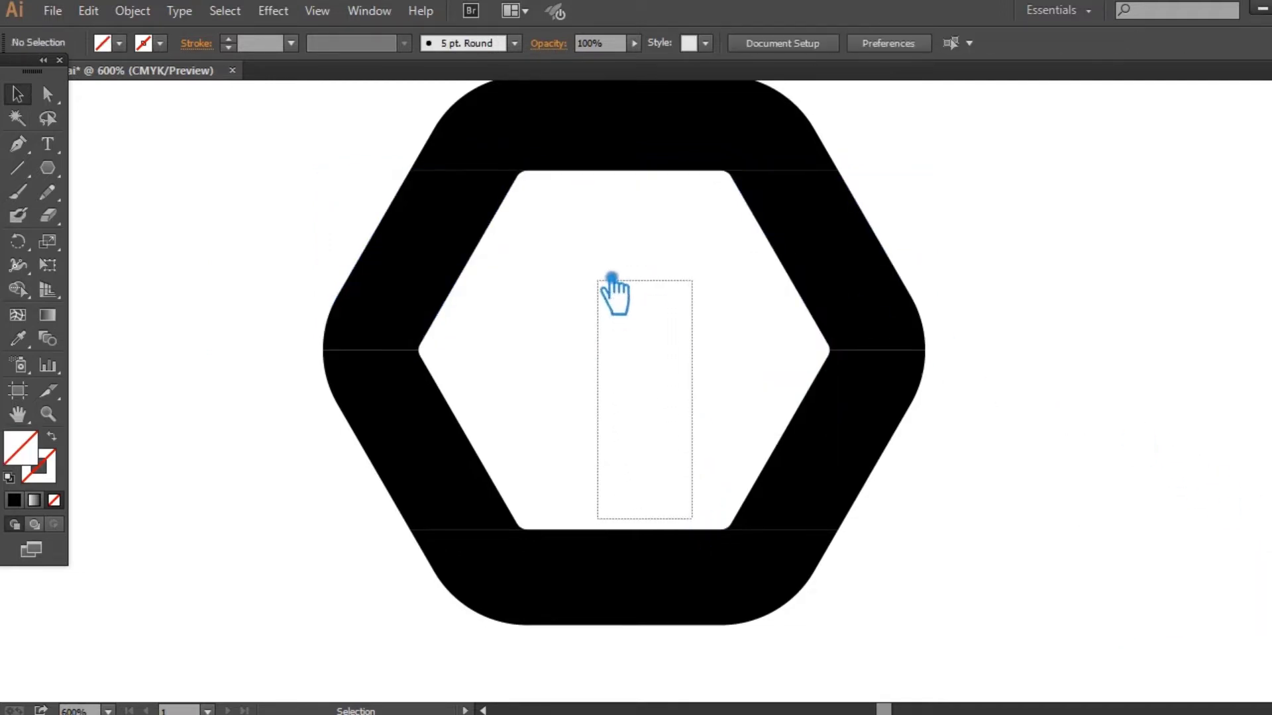
pyautogui.click(658, 254)
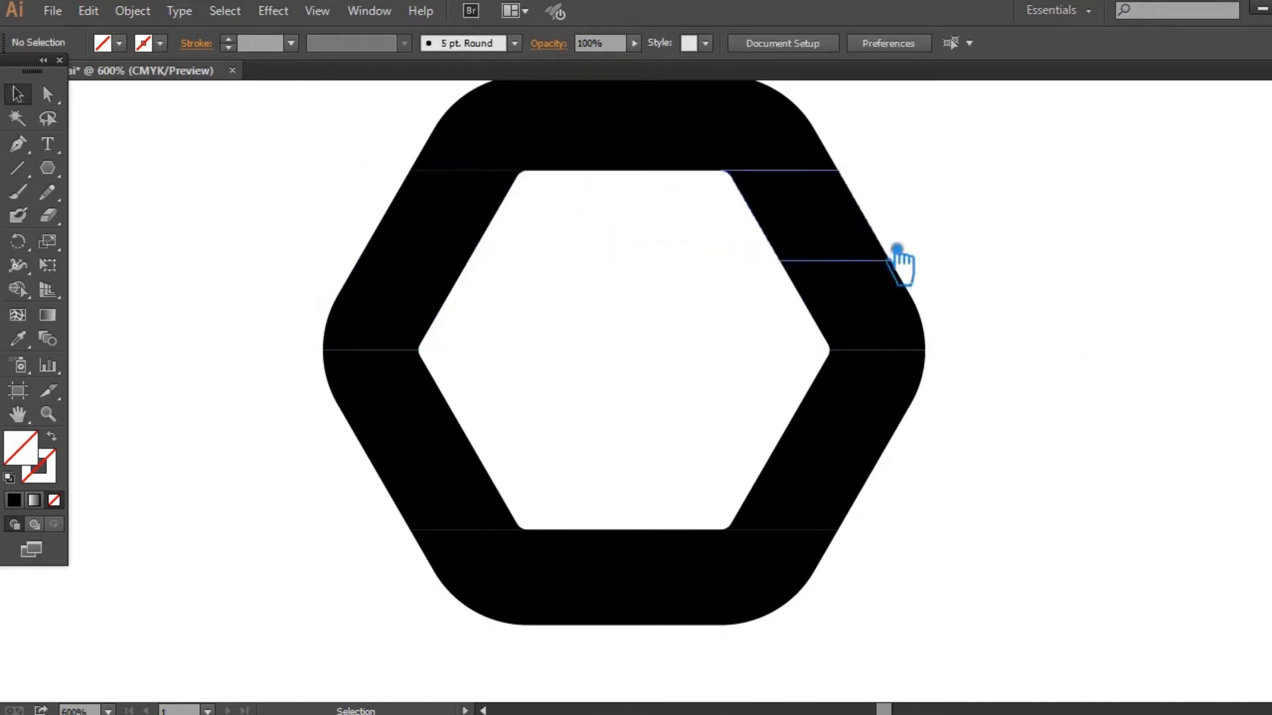
pyautogui.keyDown('alt'); pyautogui.scroll(-1, 1023, 278); pyautogui.keyUp('alt')
pyautogui.moveTo(1093, 419)
pyautogui.mouseDown()
pyautogui.moveTo(1050, 467)
pyautogui.moveTo(1025, 461)
pyautogui.mouseUp()
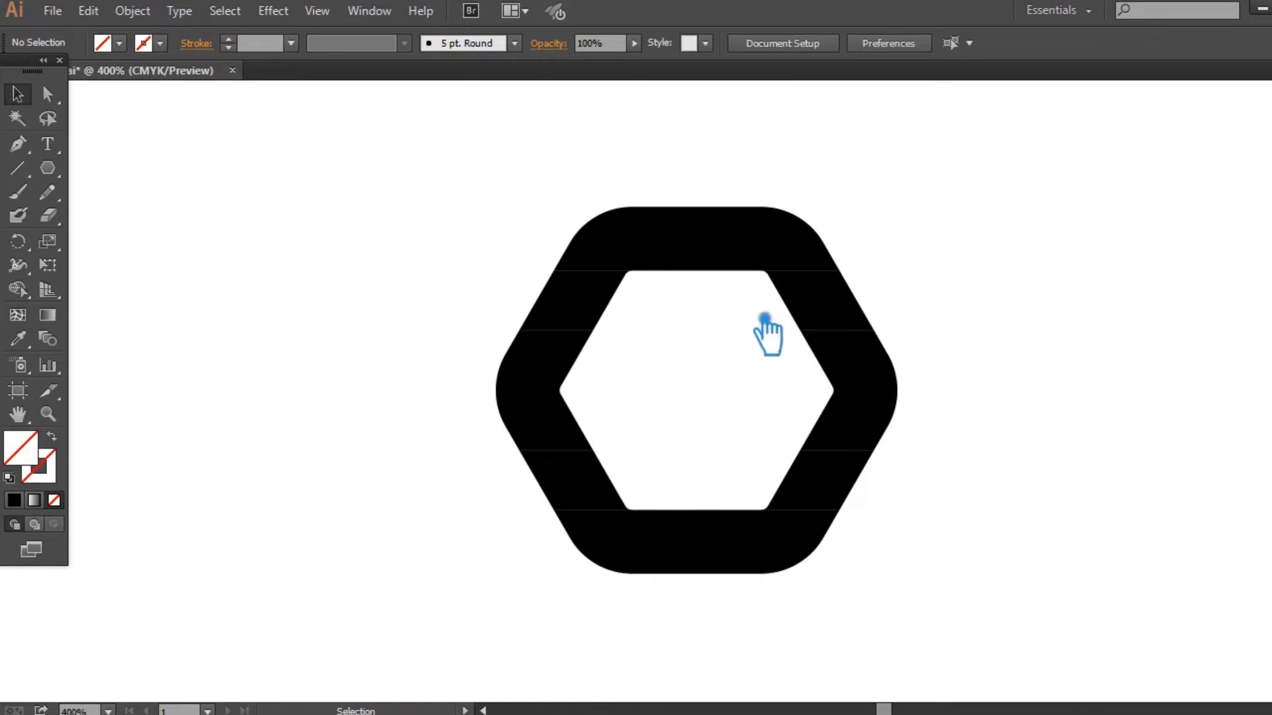
pyautogui.moveTo(977, 644)
pyautogui.mouseDown()
pyautogui.moveTo(576, 279)
pyautogui.moveTo(454, 213)
pyautogui.mouseUp()
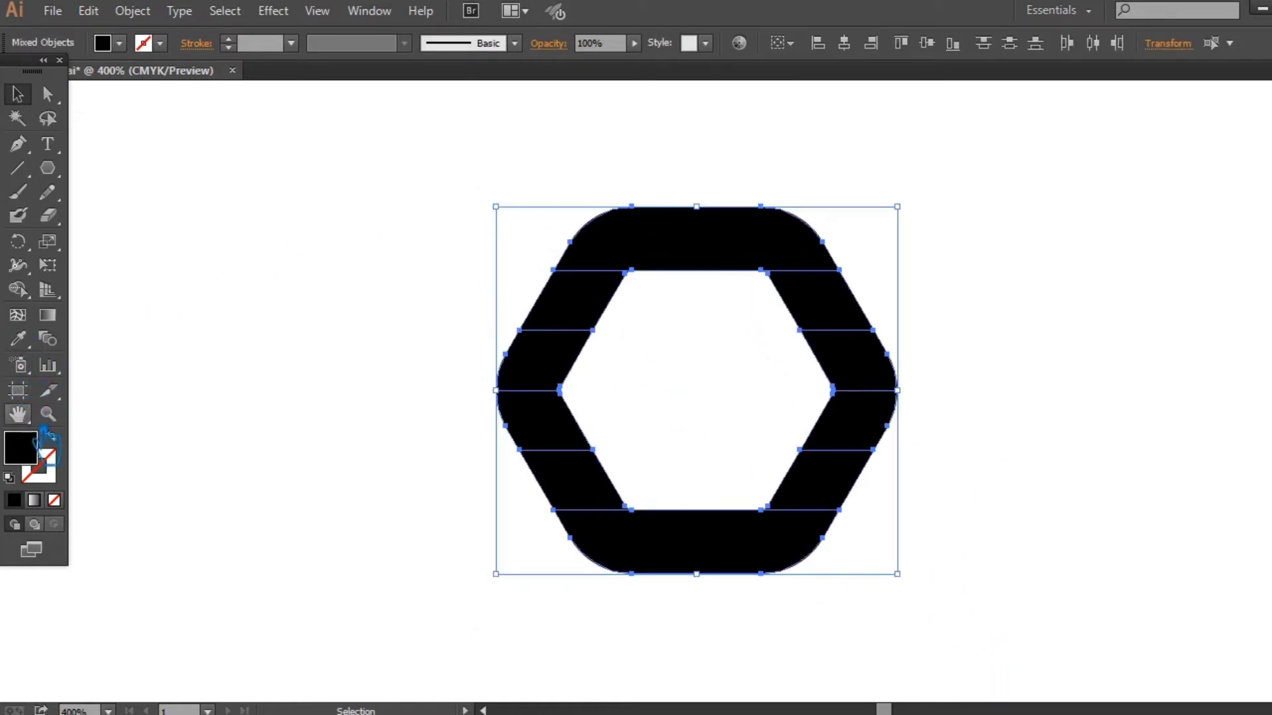
# Step: Switch the Color panel's colour mode to RGB
pyautogui.press('F6')
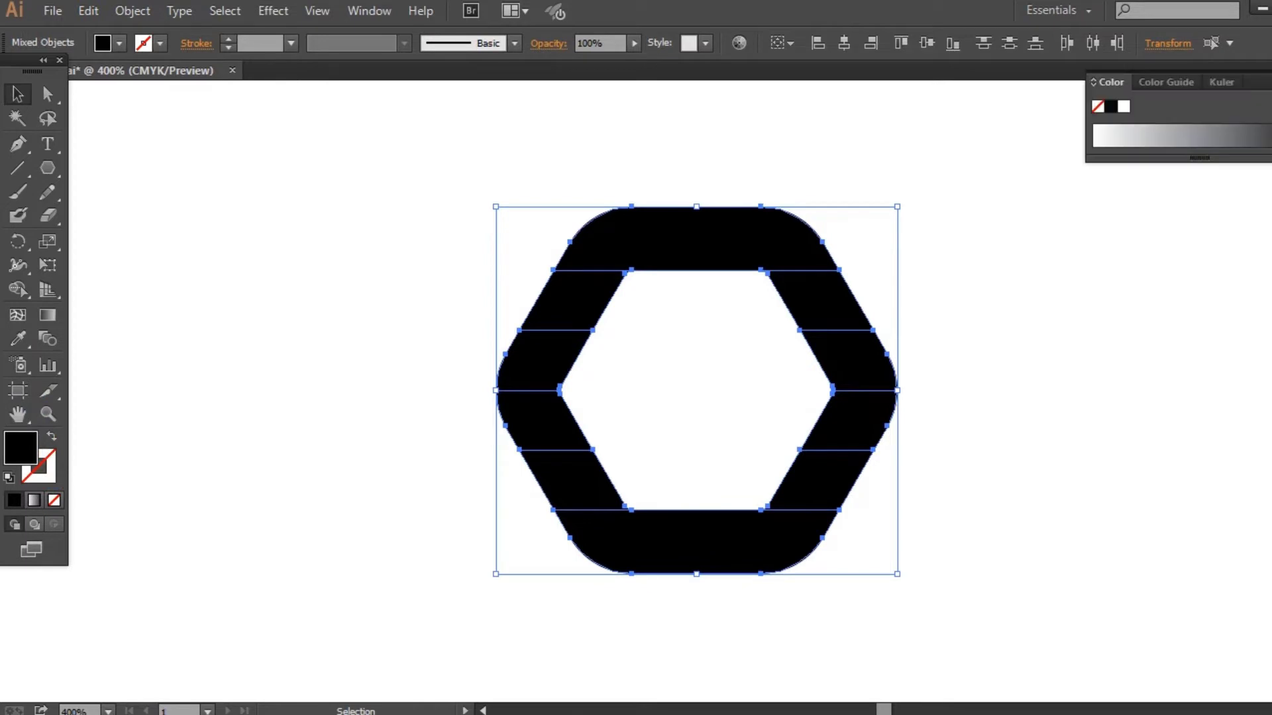
pyautogui.click(1262, 81)
pyautogui.click(1176, 137)
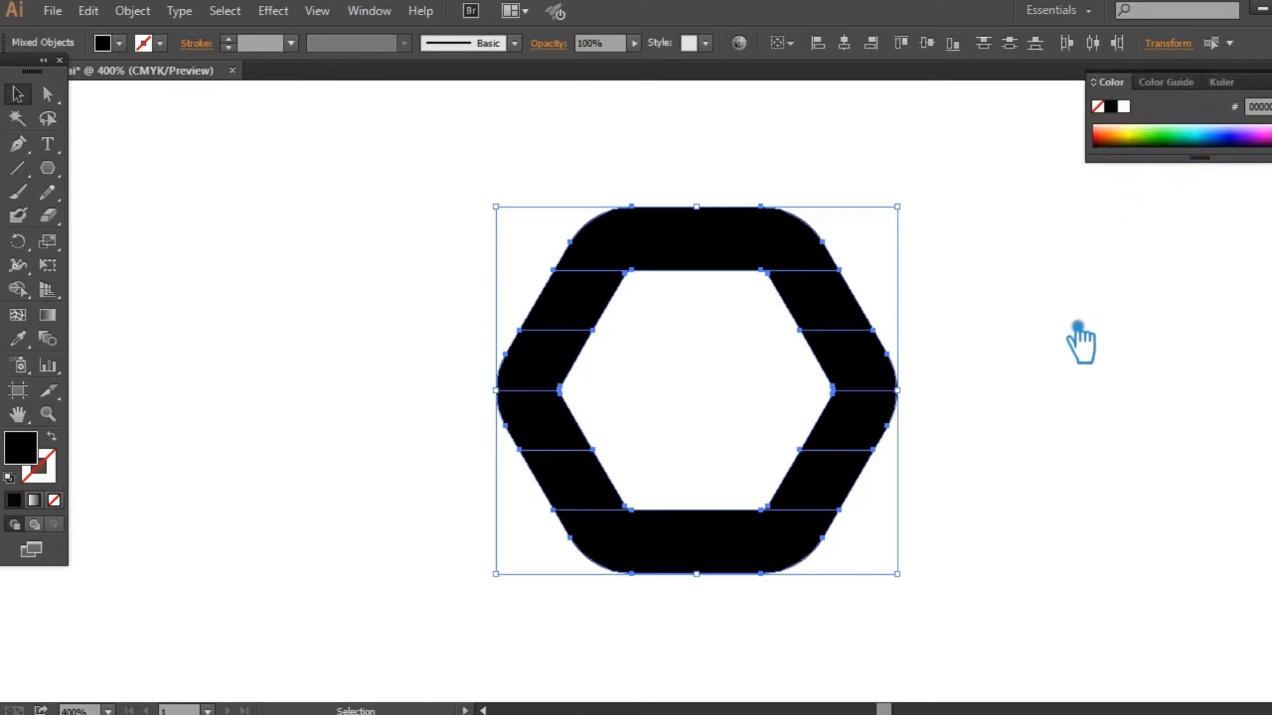
pyautogui.click(1077, 346)
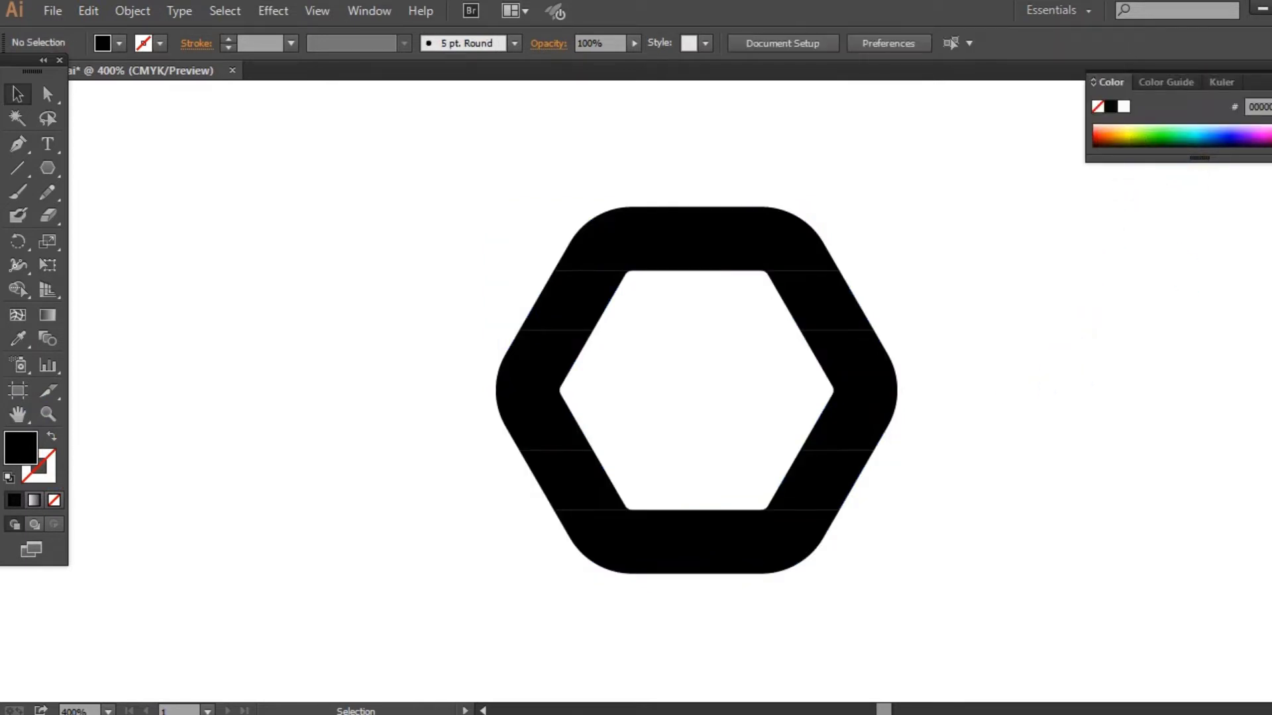
# Step: Fill the ring's top band with bright teal #30D6AF
pyautogui.click(689, 265)
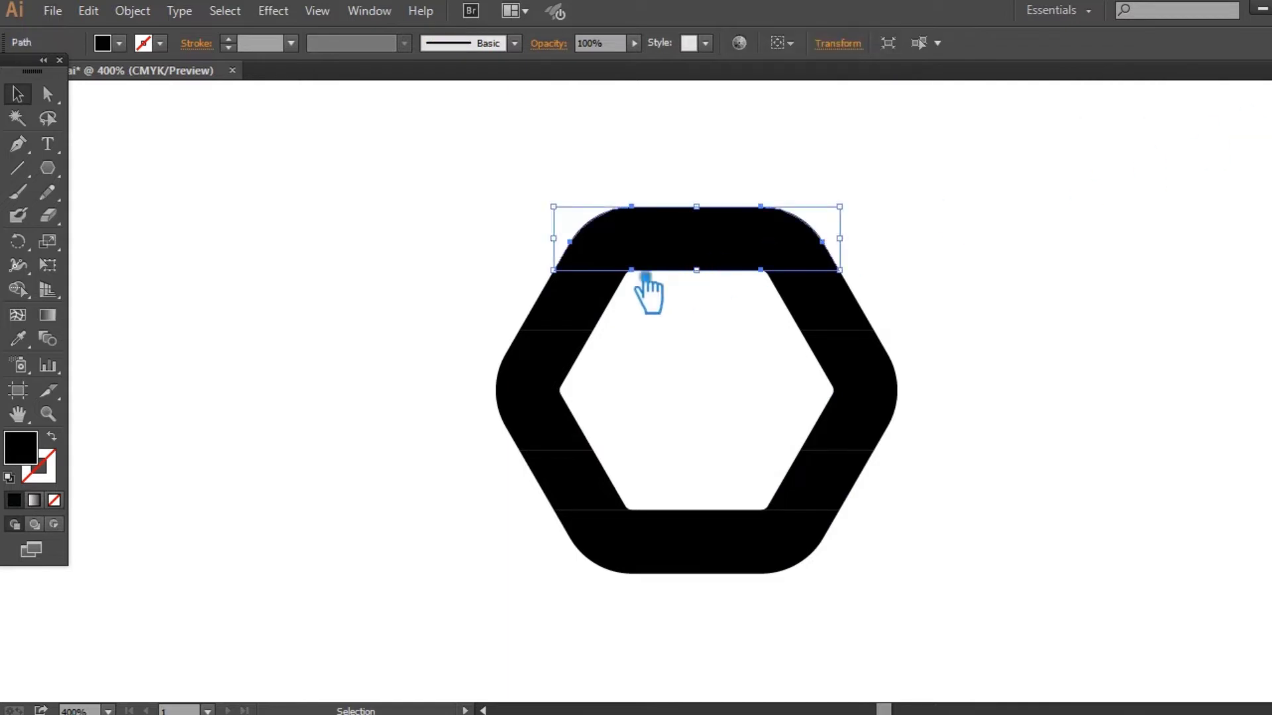
pyautogui.doubleClick(36, 456)
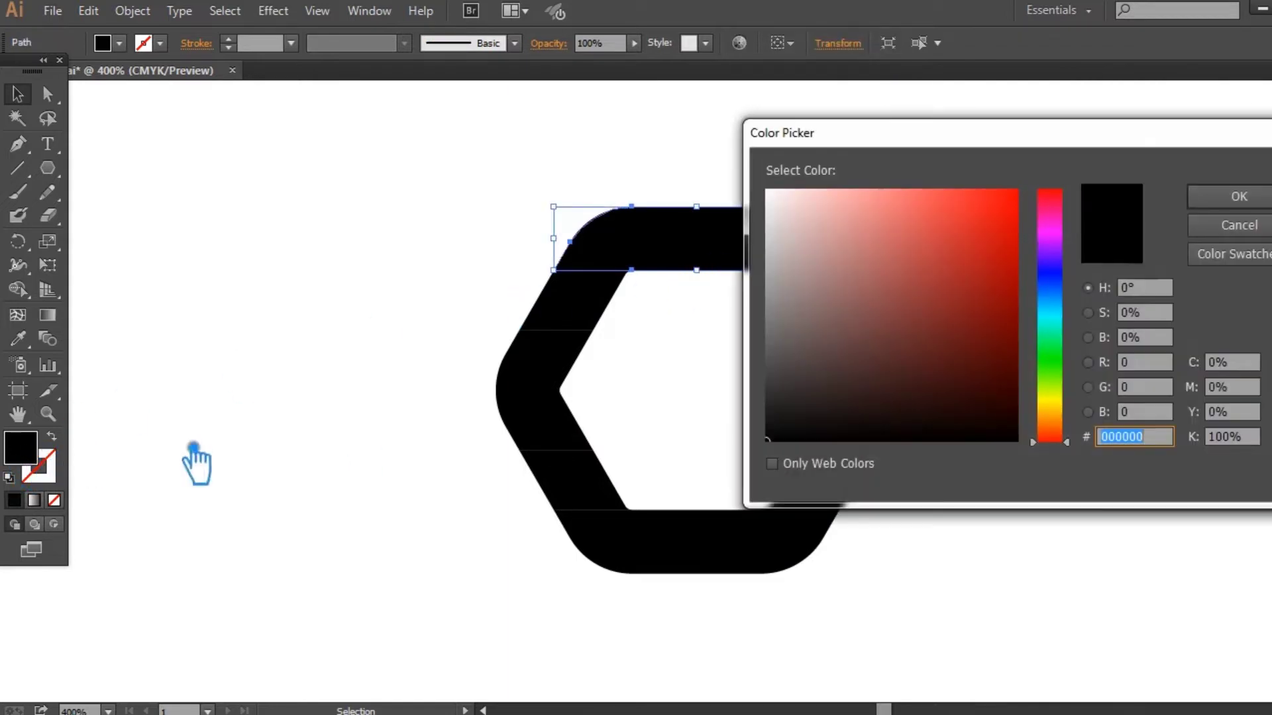
pyautogui.click(1065, 313)
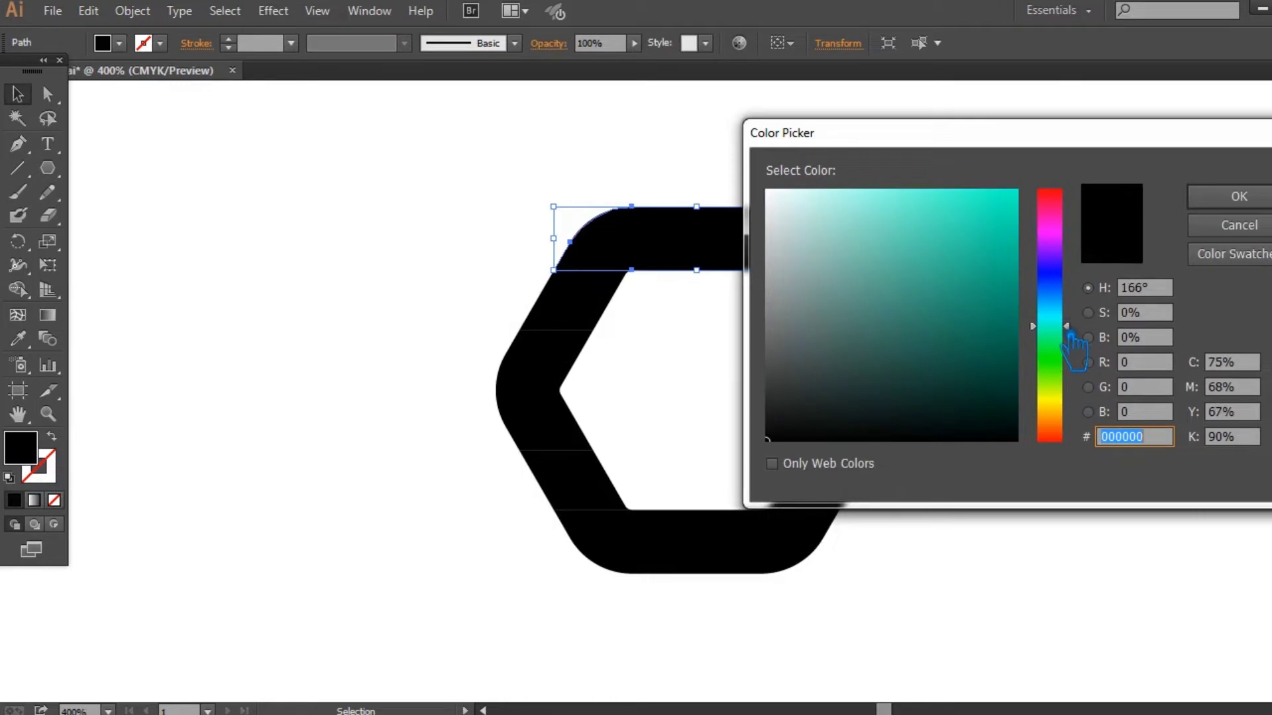
pyautogui.click(961, 229)
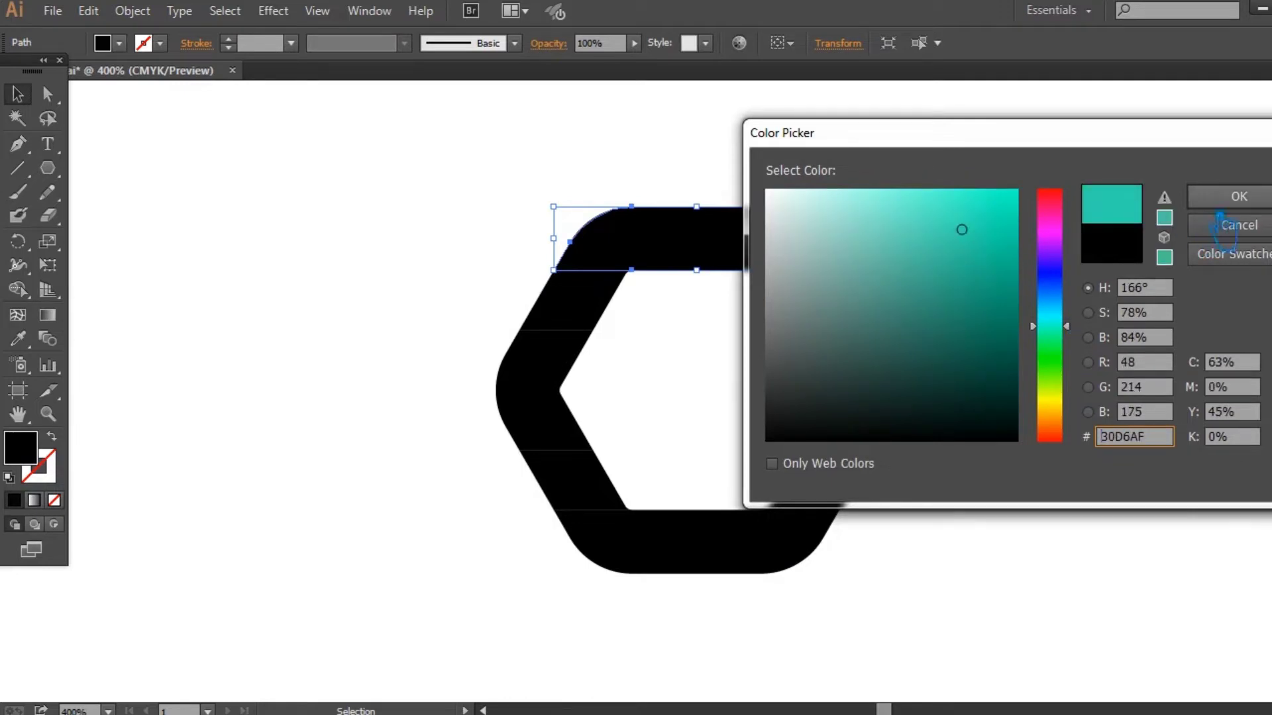
pyautogui.click(1239, 196)
pyautogui.click(1096, 283)
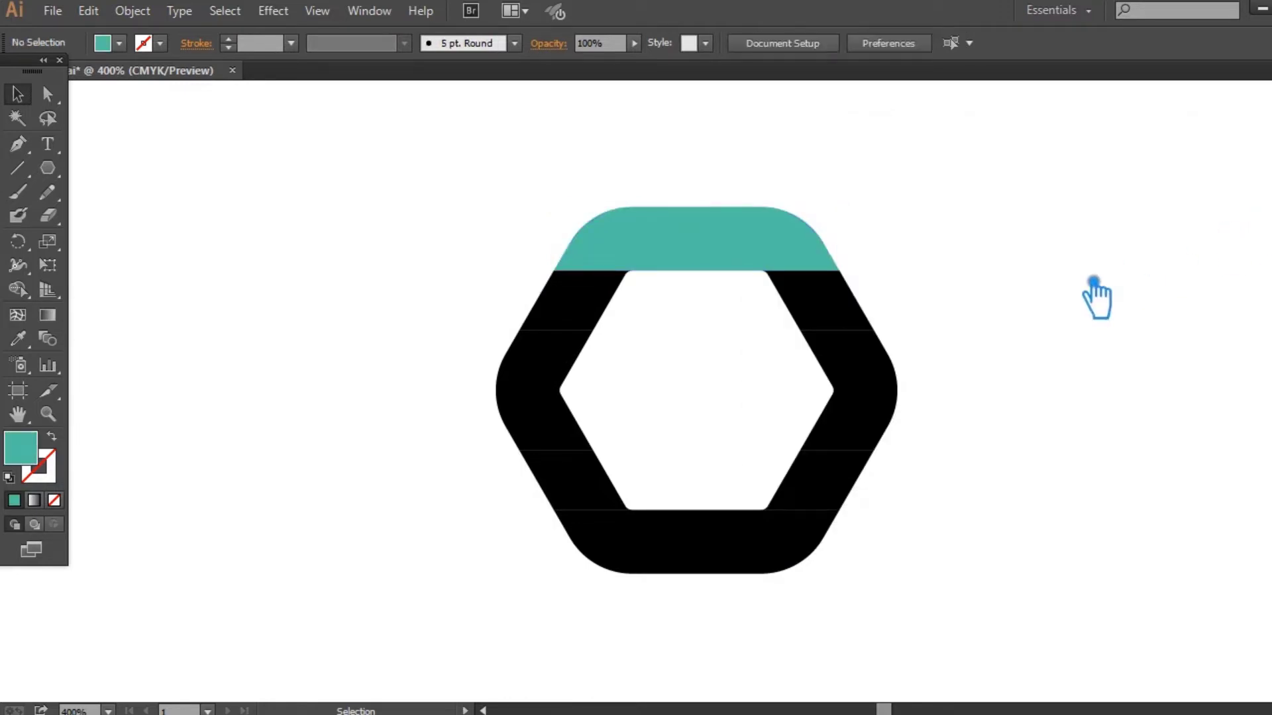
# Step: Eyedrop the teal onto both second-band pieces and darken it slightly
pyautogui.click(863, 304)
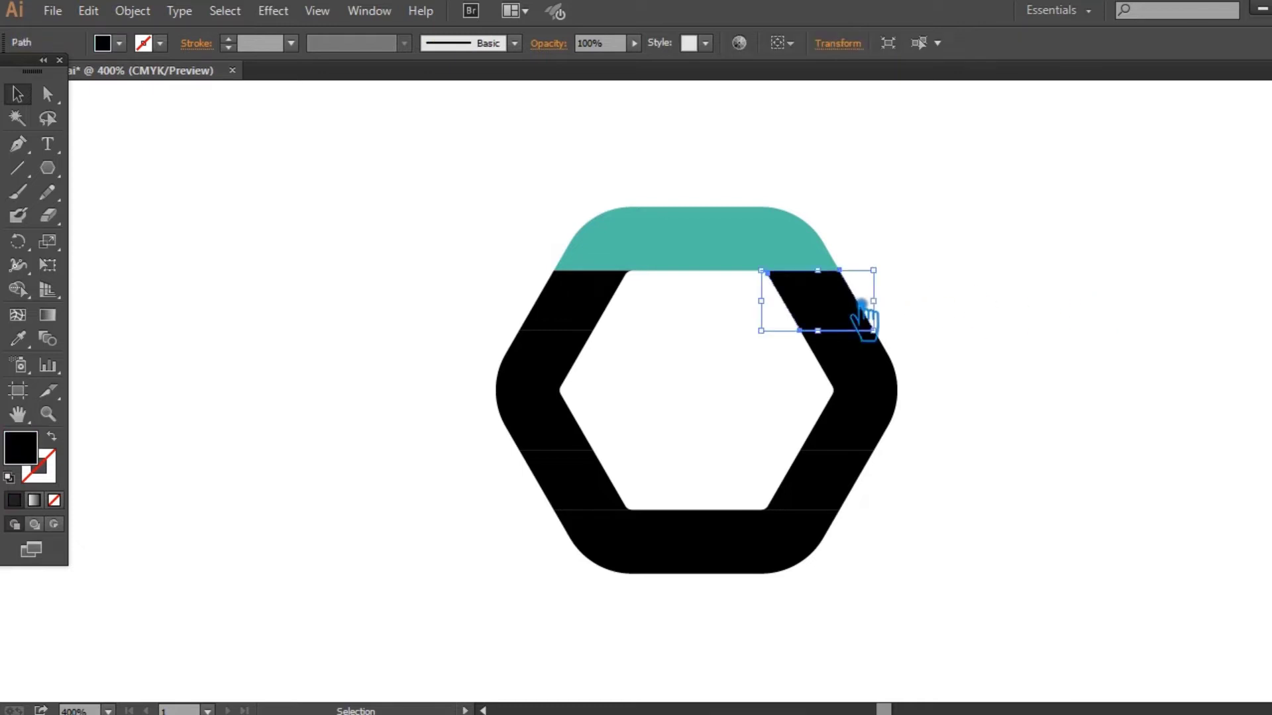
pyautogui.keyDown('shift'); pyautogui.click(608, 302); pyautogui.keyUp('shift')
pyautogui.click(18, 339)
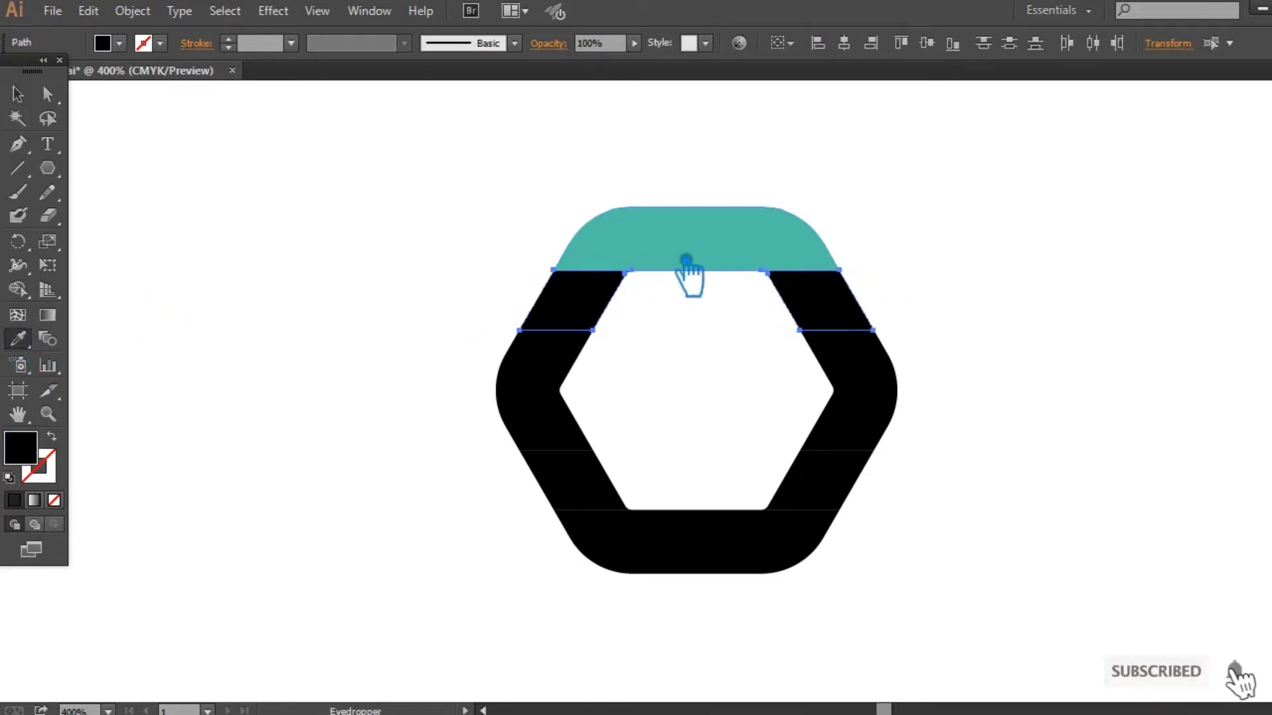
pyautogui.click(681, 260)
pyautogui.doubleClick(19, 449)
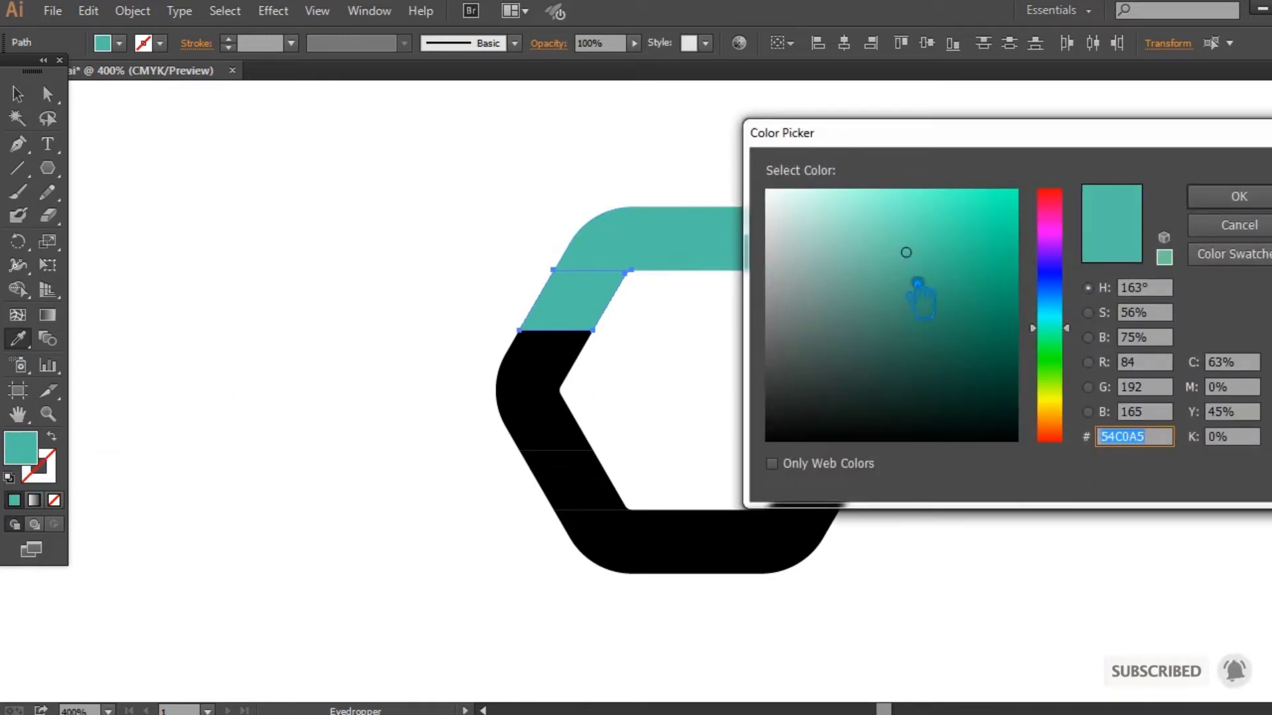
pyautogui.click(954, 280)
pyautogui.click(1239, 197)
pyautogui.click(18, 94)
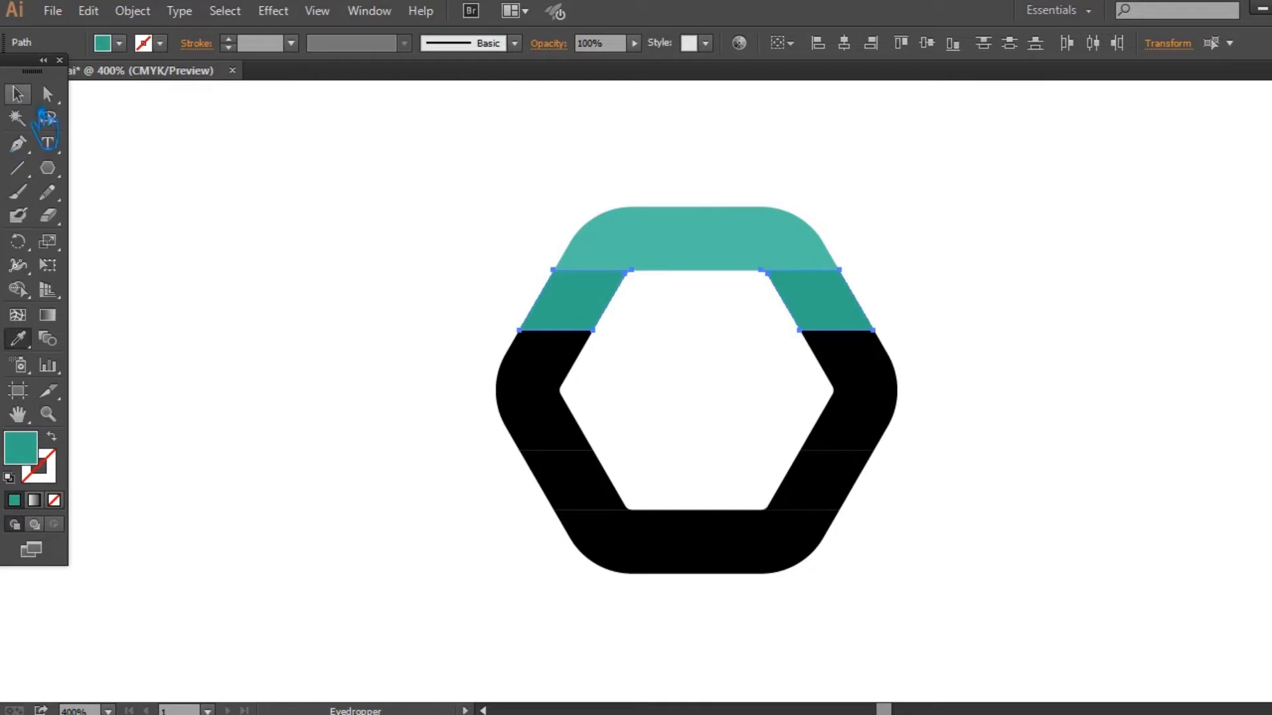
pyautogui.click(265, 188)
# Step: Eyedrop the second band's teal onto both third-band pieces and darken it further
pyautogui.click(560, 371)
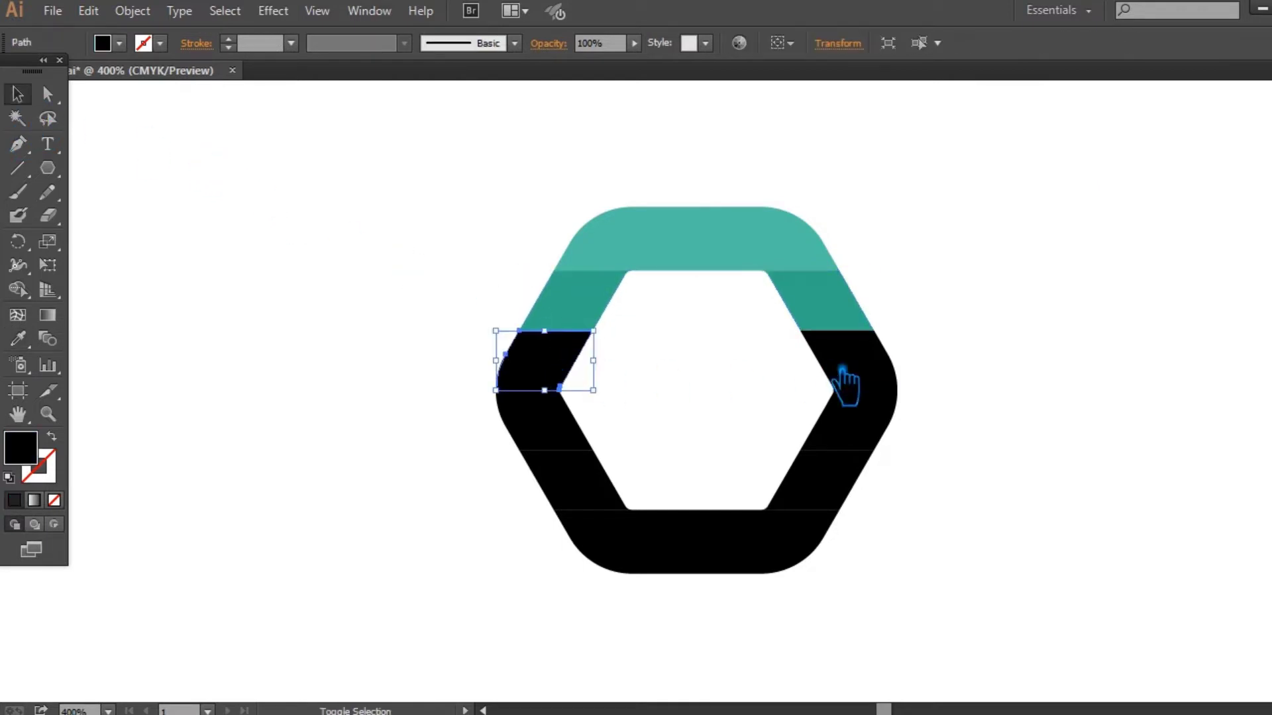
pyautogui.keyDown('shift'); pyautogui.click(861, 374); pyautogui.keyUp('shift')
pyautogui.press('i')
pyautogui.click(583, 311)
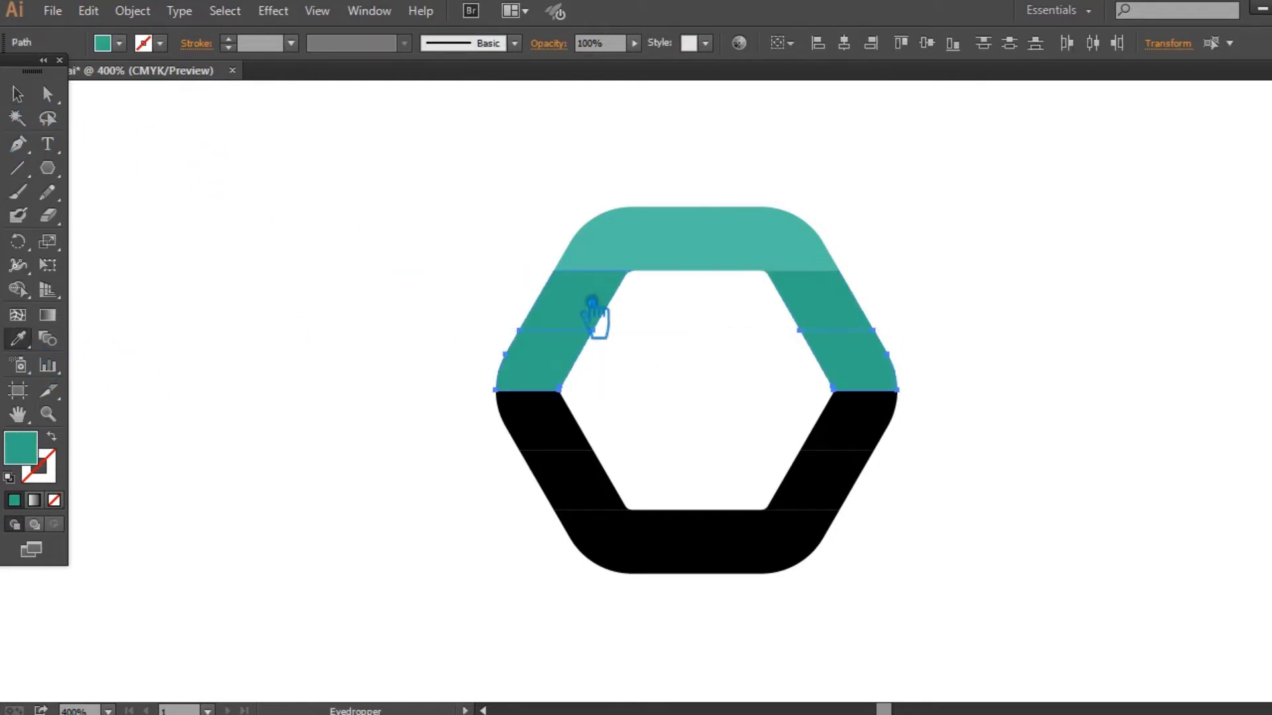
pyautogui.doubleClick(37, 460)
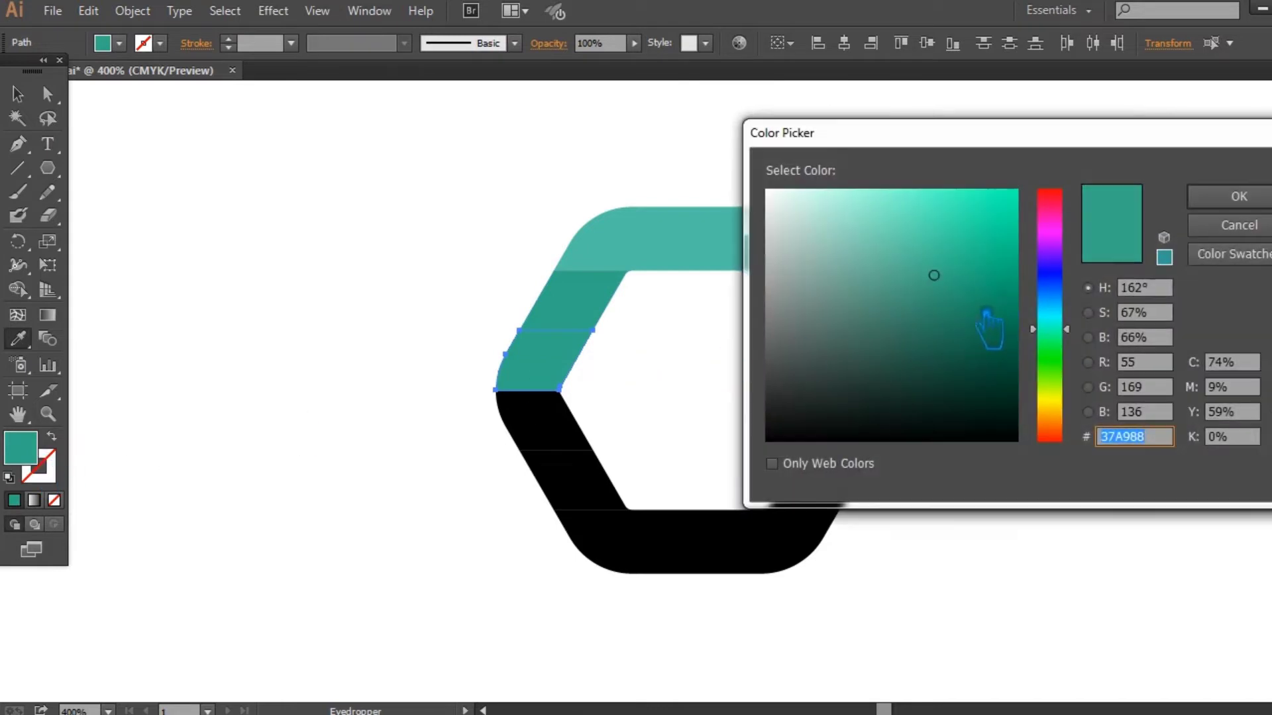
pyautogui.click(967, 294)
pyautogui.click(1237, 196)
pyautogui.click(18, 94)
pyautogui.click(392, 264)
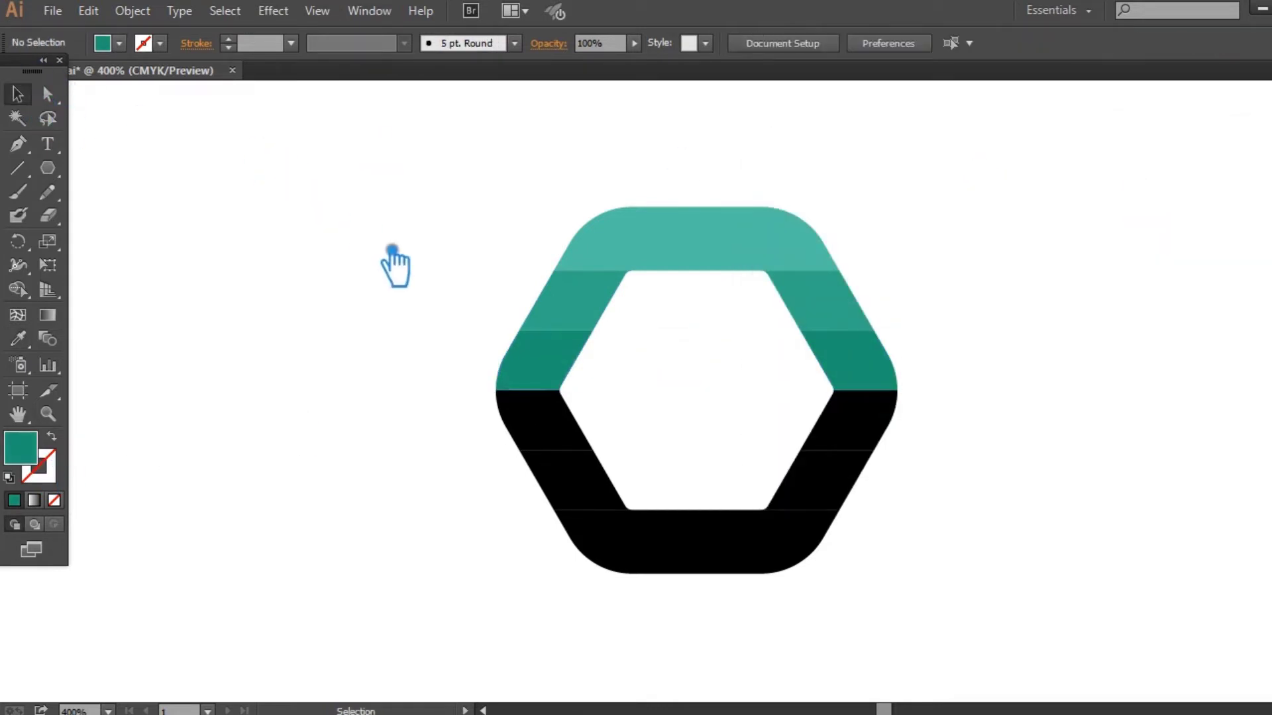
# Step: Ungroup the grouped black lower bands of the ring
pyautogui.click(580, 440)
pyautogui.click(968, 424)
pyautogui.rightClick(859, 442)
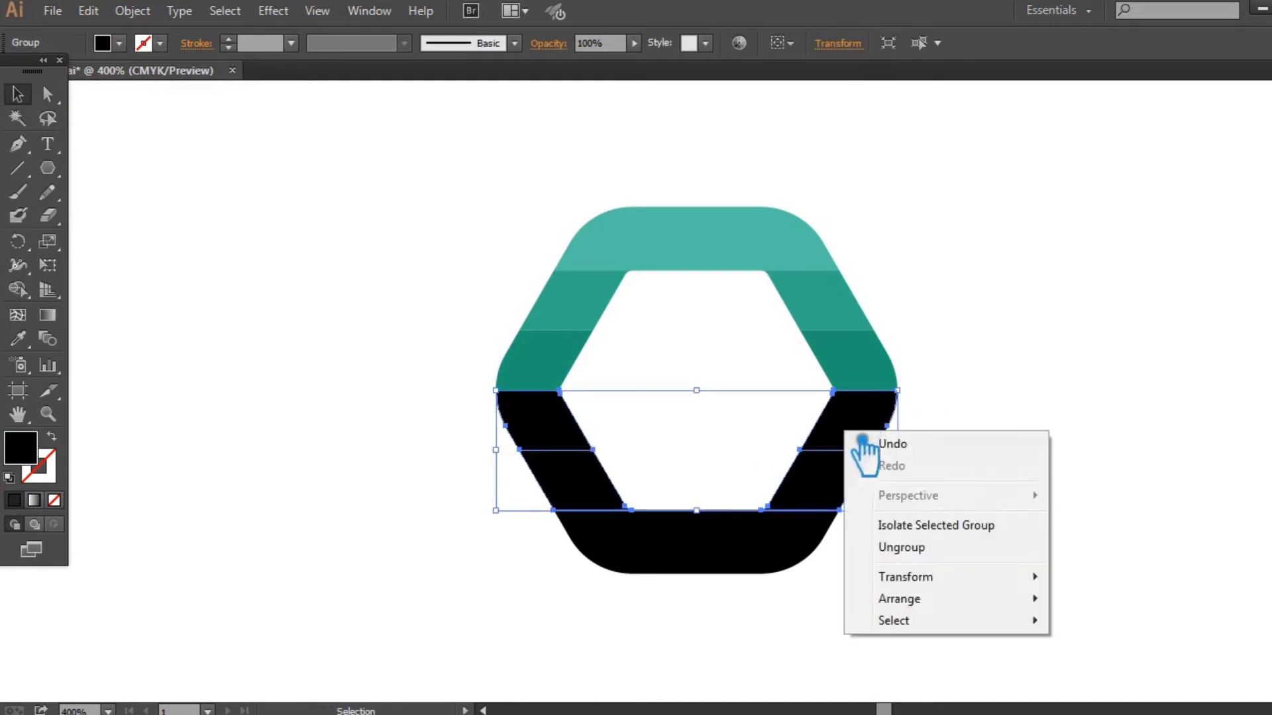
pyautogui.click(927, 547)
pyautogui.click(940, 467)
# Step: Colour both fourth-band pieces a teal darker than the third band's, sampled with Eyedropper
pyautogui.click(884, 434)
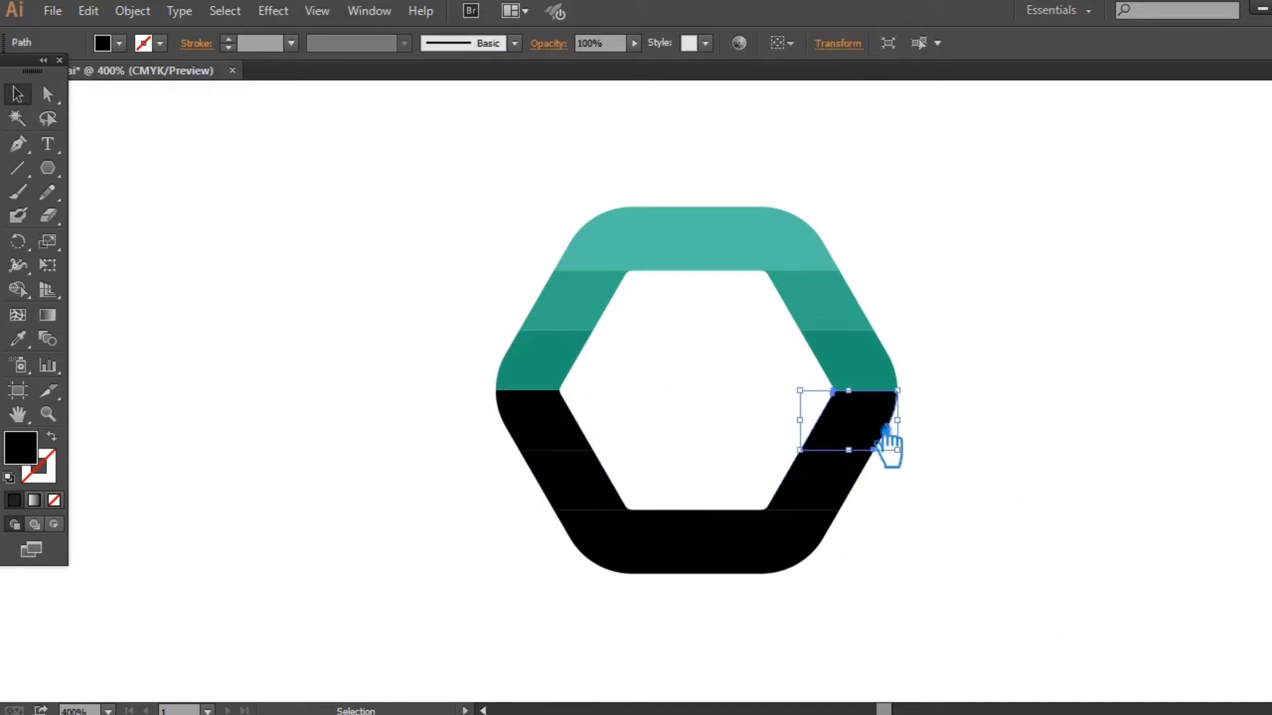
pyautogui.keyDown('shift'); pyautogui.click(562, 443); pyautogui.keyUp('shift')
pyautogui.click(18, 338)
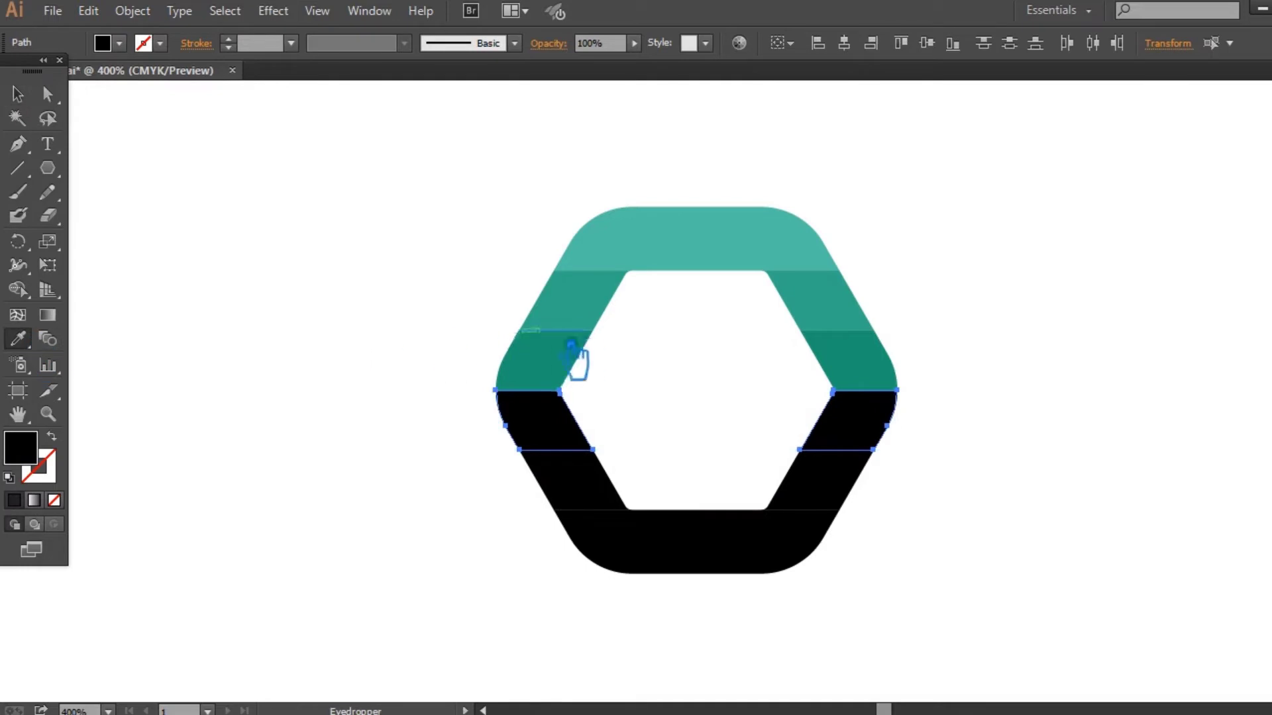
pyautogui.click(571, 351)
pyautogui.doubleClick(27, 464)
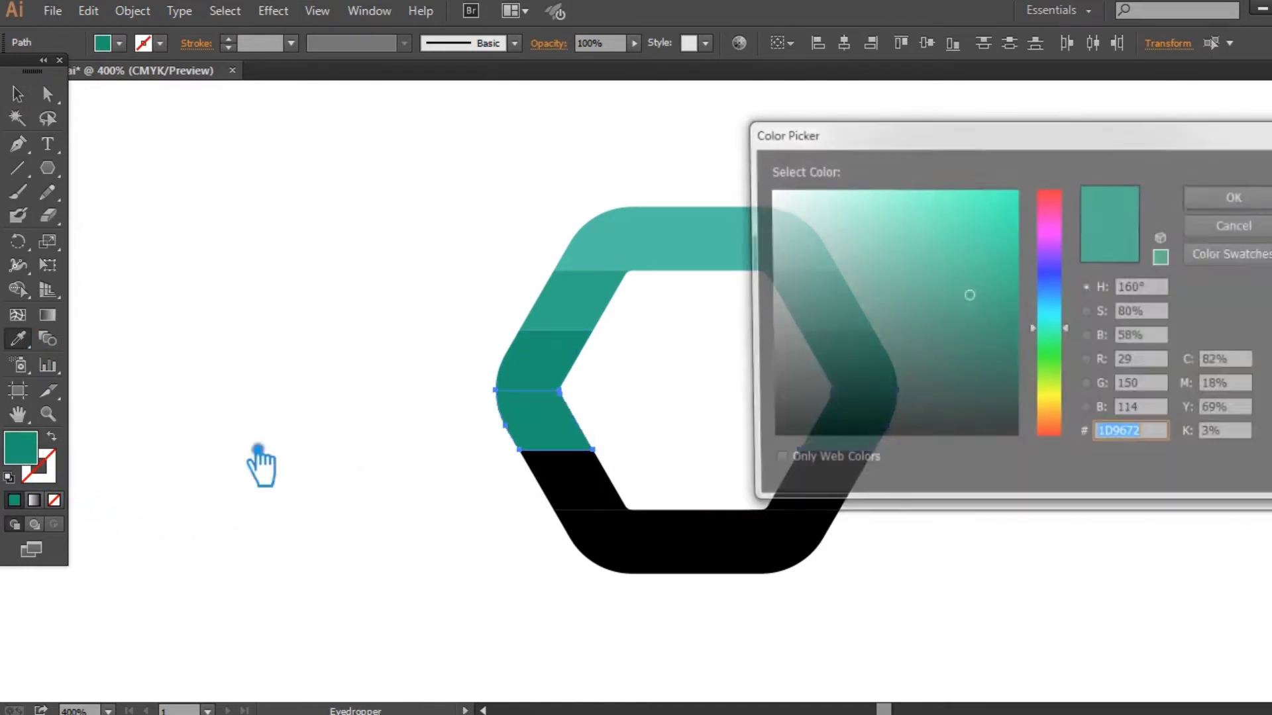
pyautogui.moveTo(1007, 334); pyautogui.dragTo(982, 316)
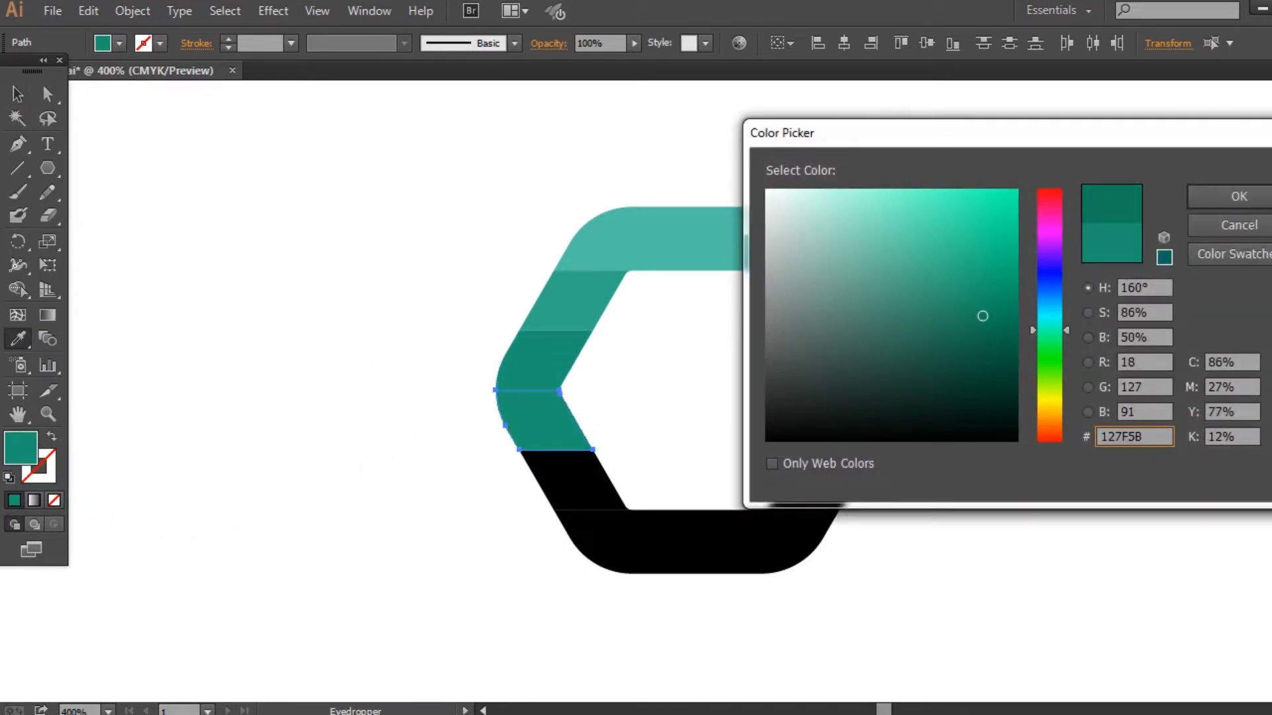
pyautogui.press('Return')
pyautogui.click(18, 93)
pyautogui.click(360, 277)
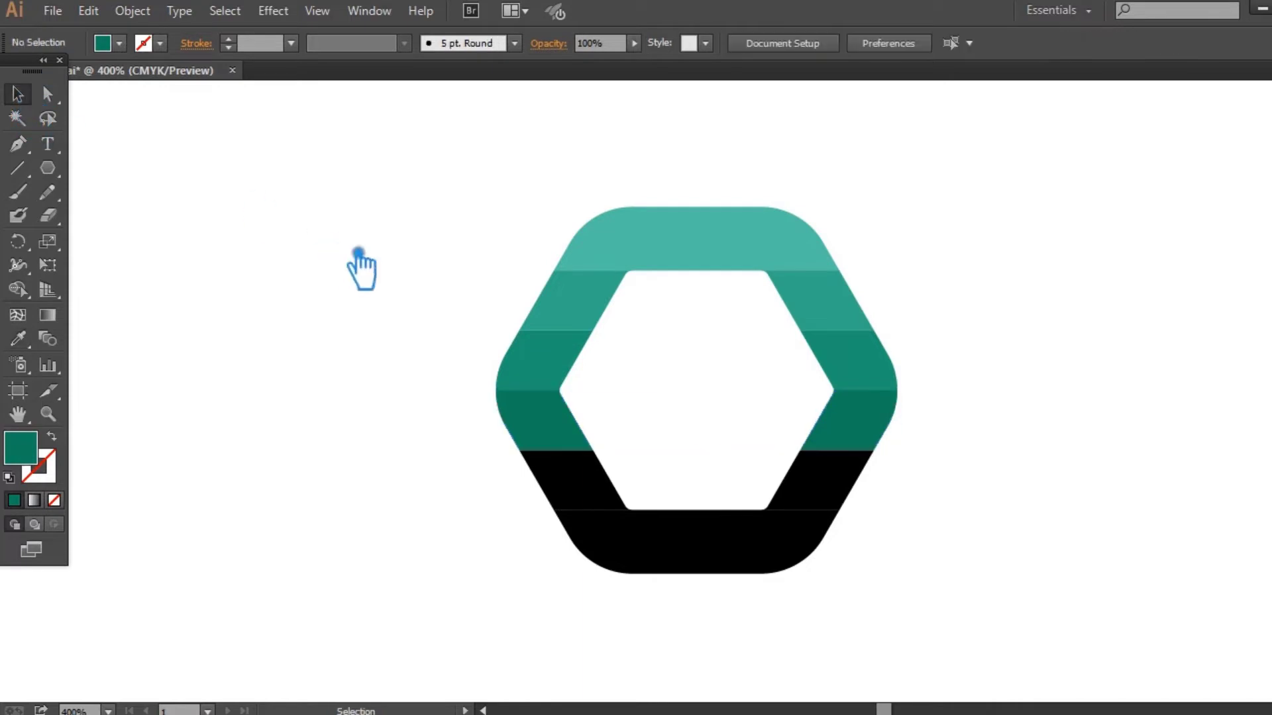
# Step: Give both fifth-band pieces a teal darker than the fourth band's
pyautogui.click(602, 484)
pyautogui.keyDown('shift'); pyautogui.click(841, 484); pyautogui.keyUp('shift')
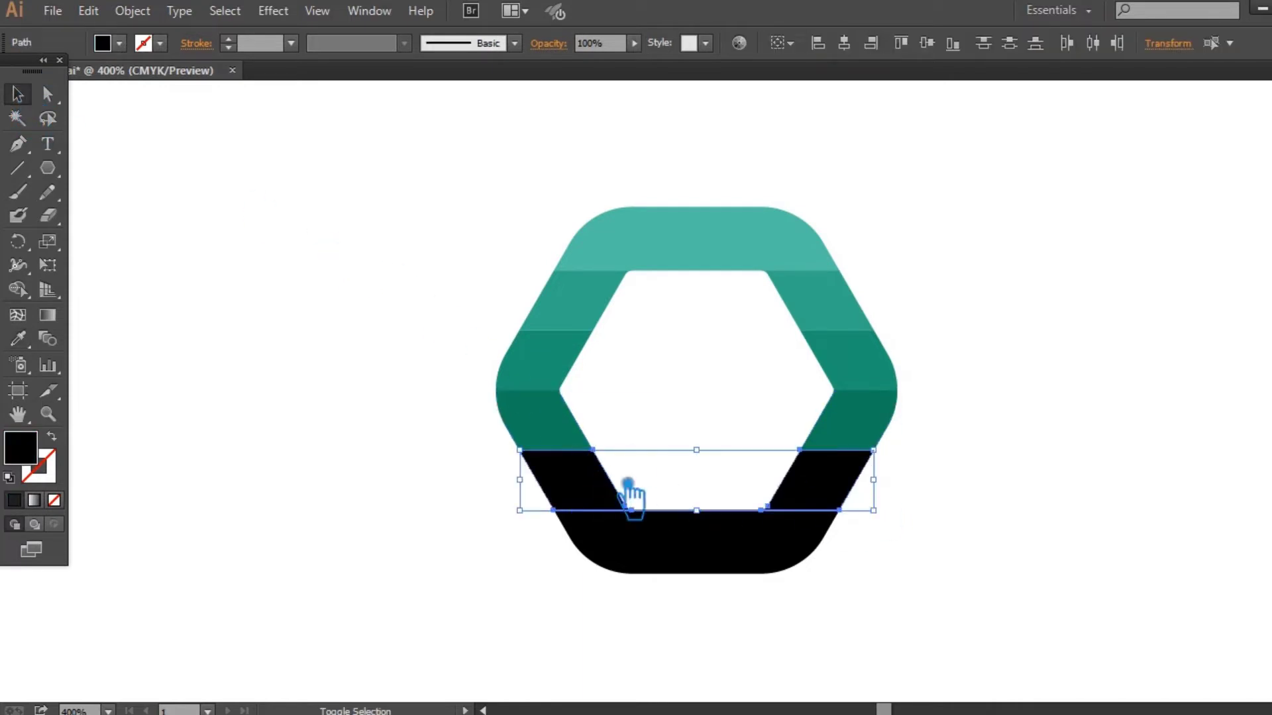
pyautogui.click(27, 340)
pyautogui.click(568, 444)
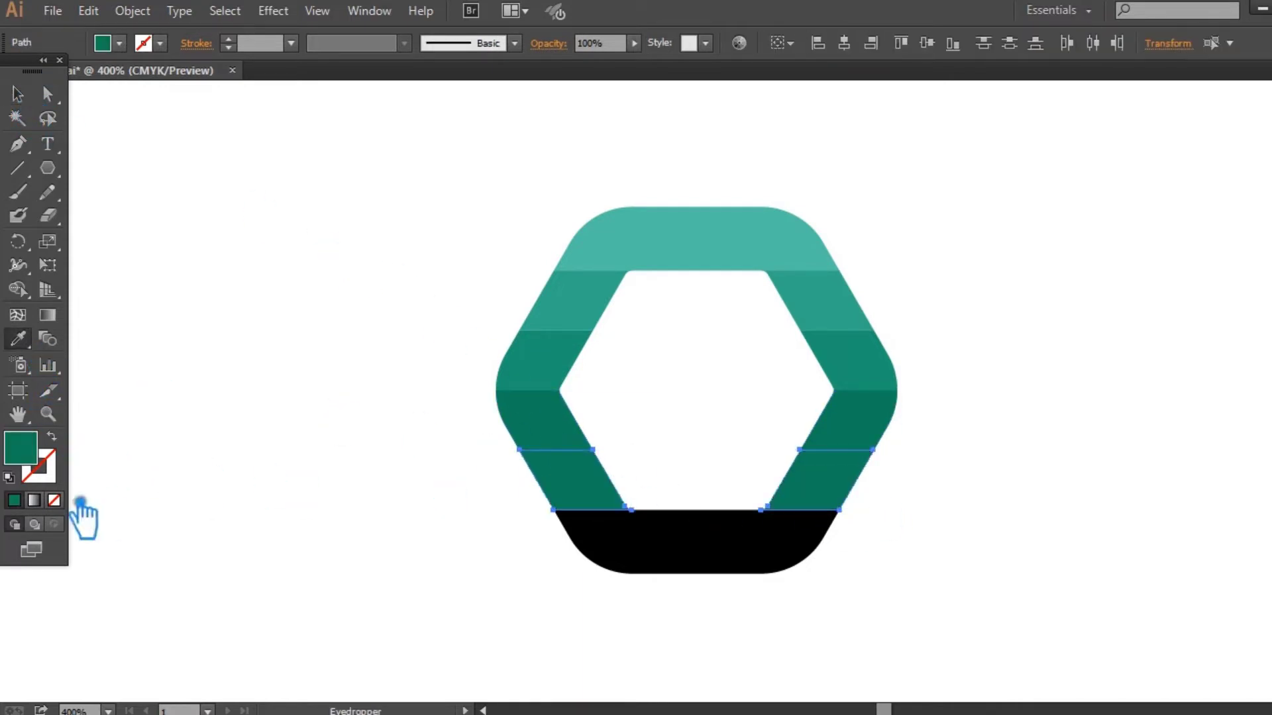
pyautogui.doubleClick(28, 462)
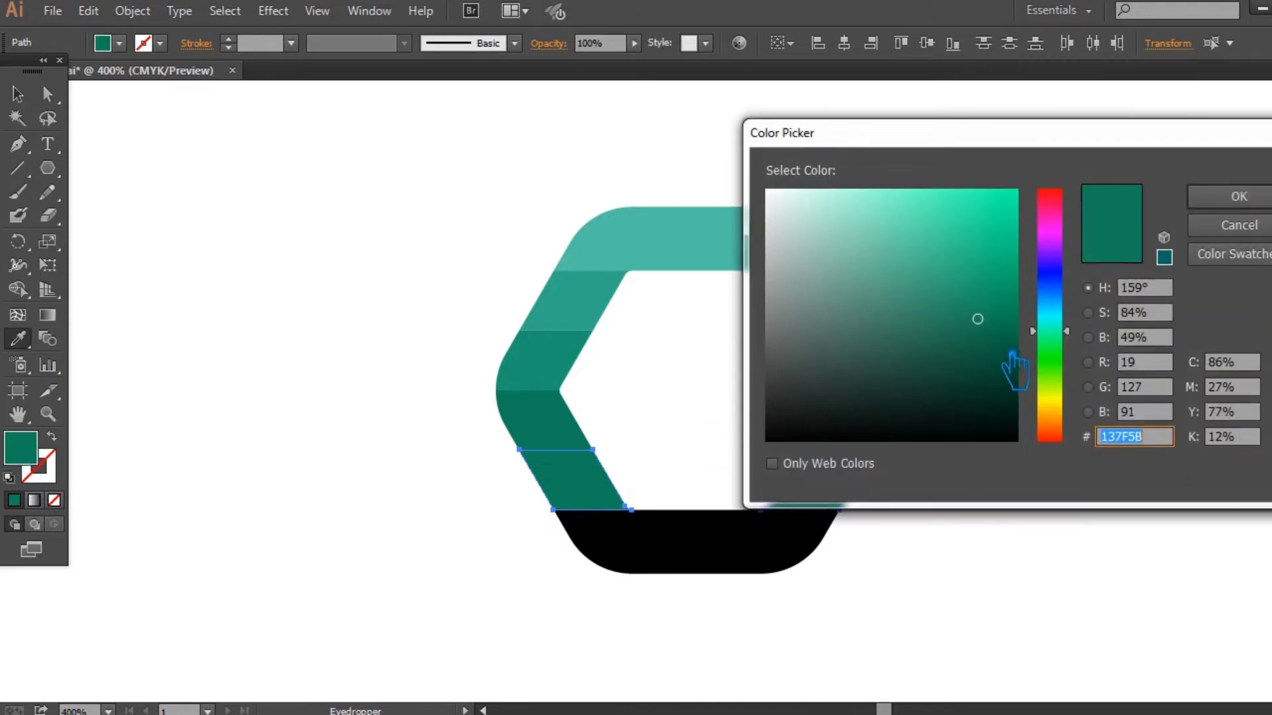
pyautogui.click(1012, 351)
pyautogui.click(1239, 196)
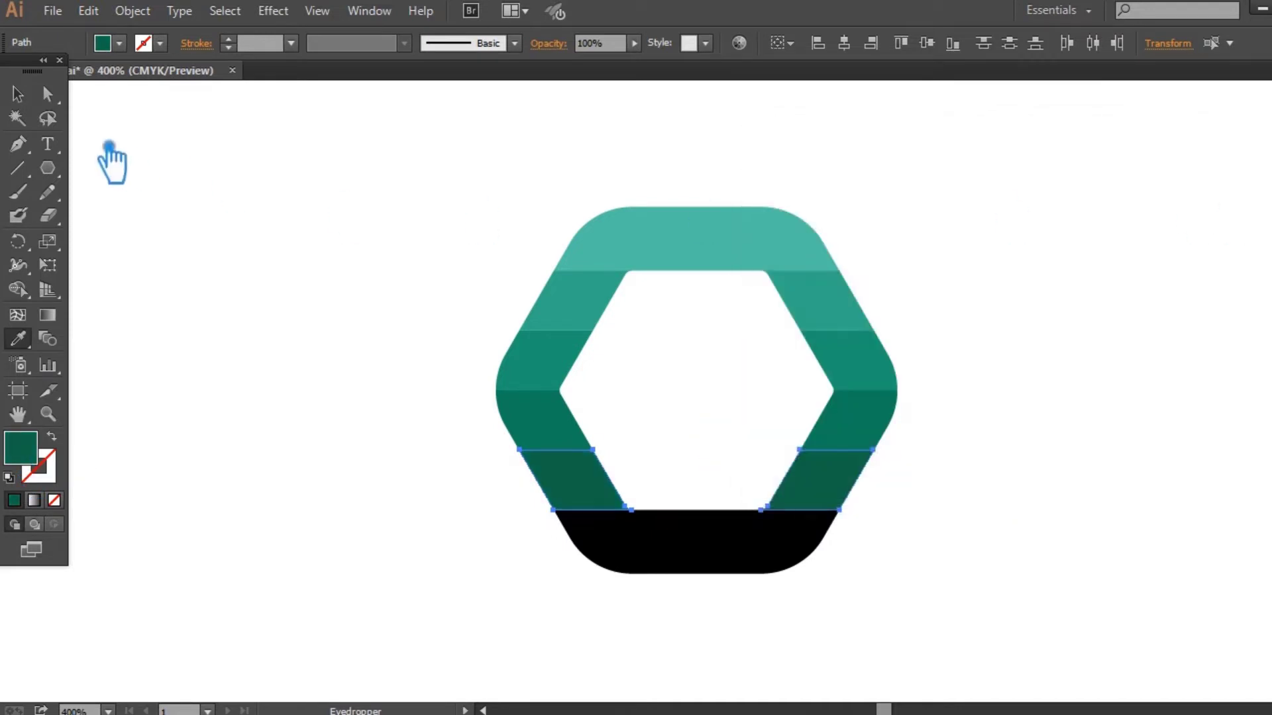
pyautogui.press('v')
pyautogui.click(378, 283)
# Step: Colour the bottom band the darkest teal, deepening the fifth band's shade
pyautogui.click(708, 566)
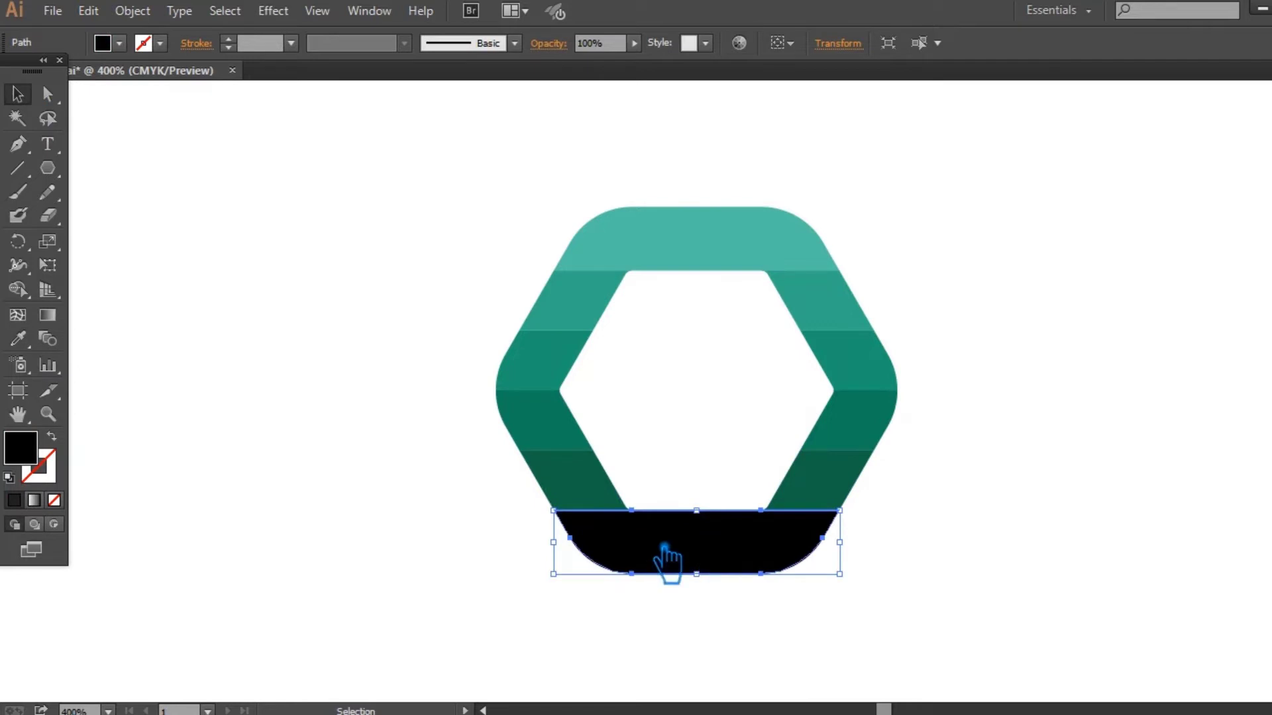
pyautogui.click(18, 339)
pyautogui.click(600, 498)
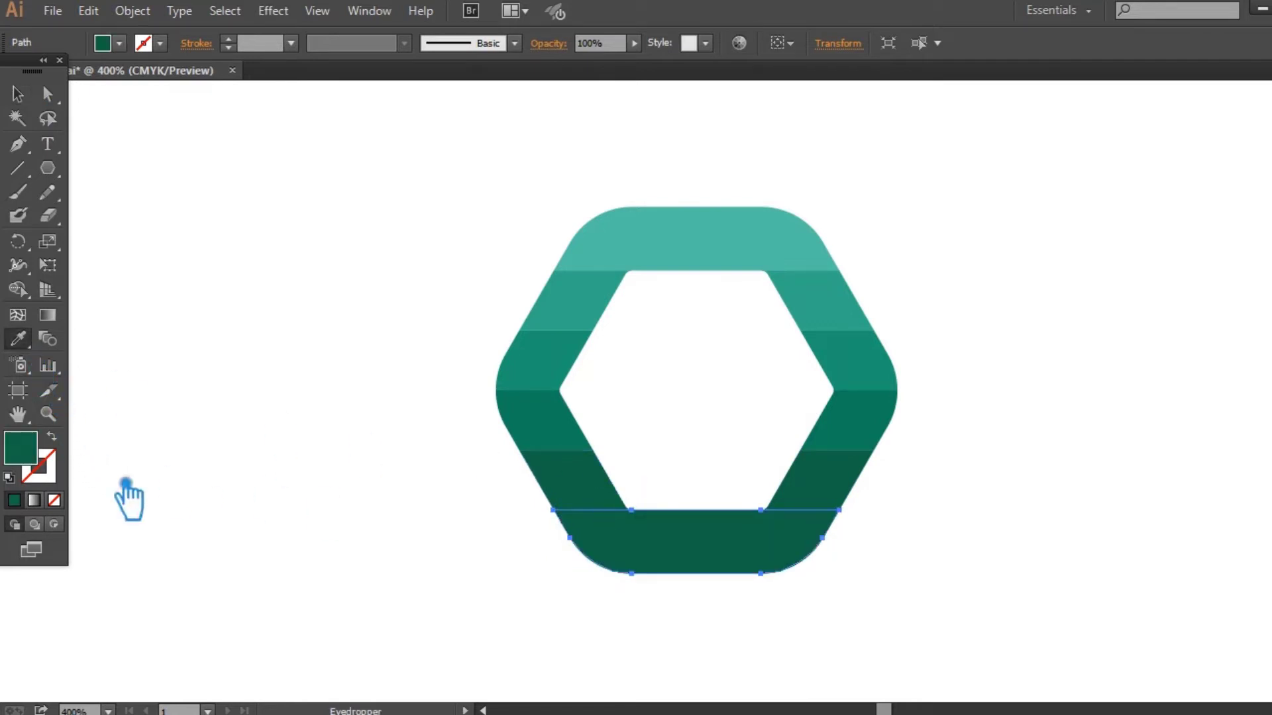
pyautogui.doubleClick(36, 456)
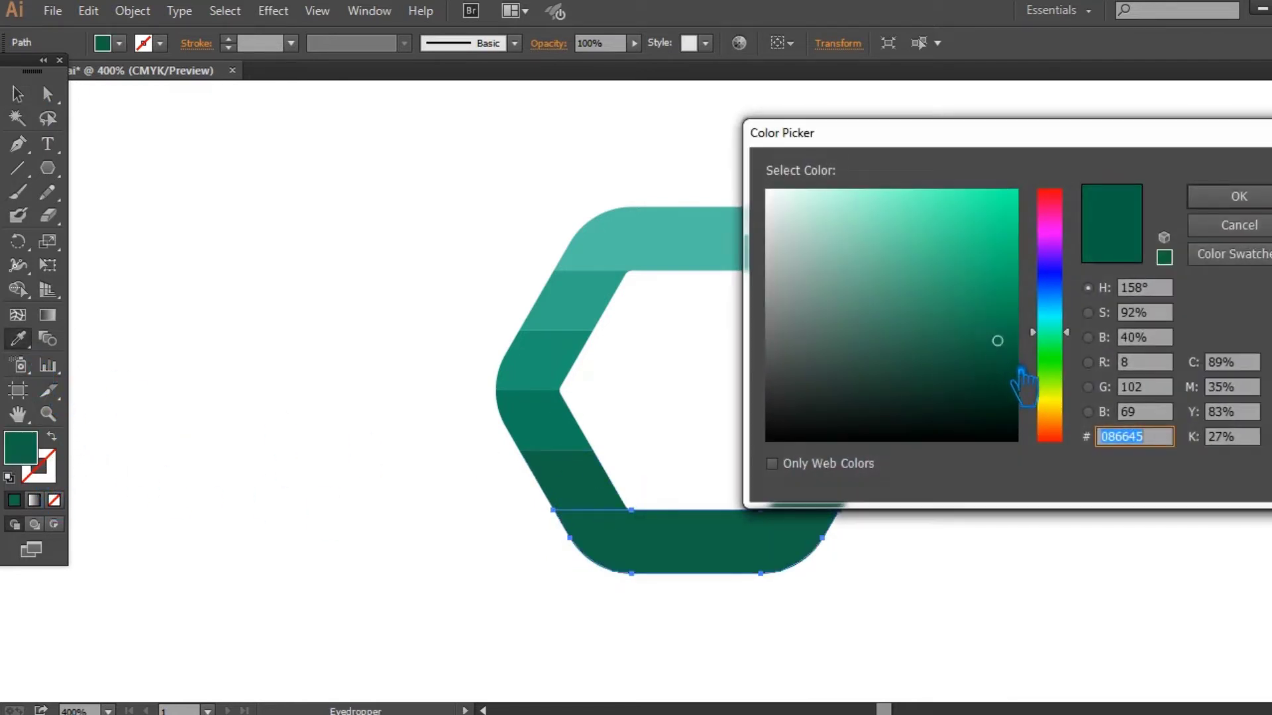
pyautogui.click(1000, 363)
pyautogui.click(1239, 196)
pyautogui.click(18, 94)
pyautogui.click(331, 255)
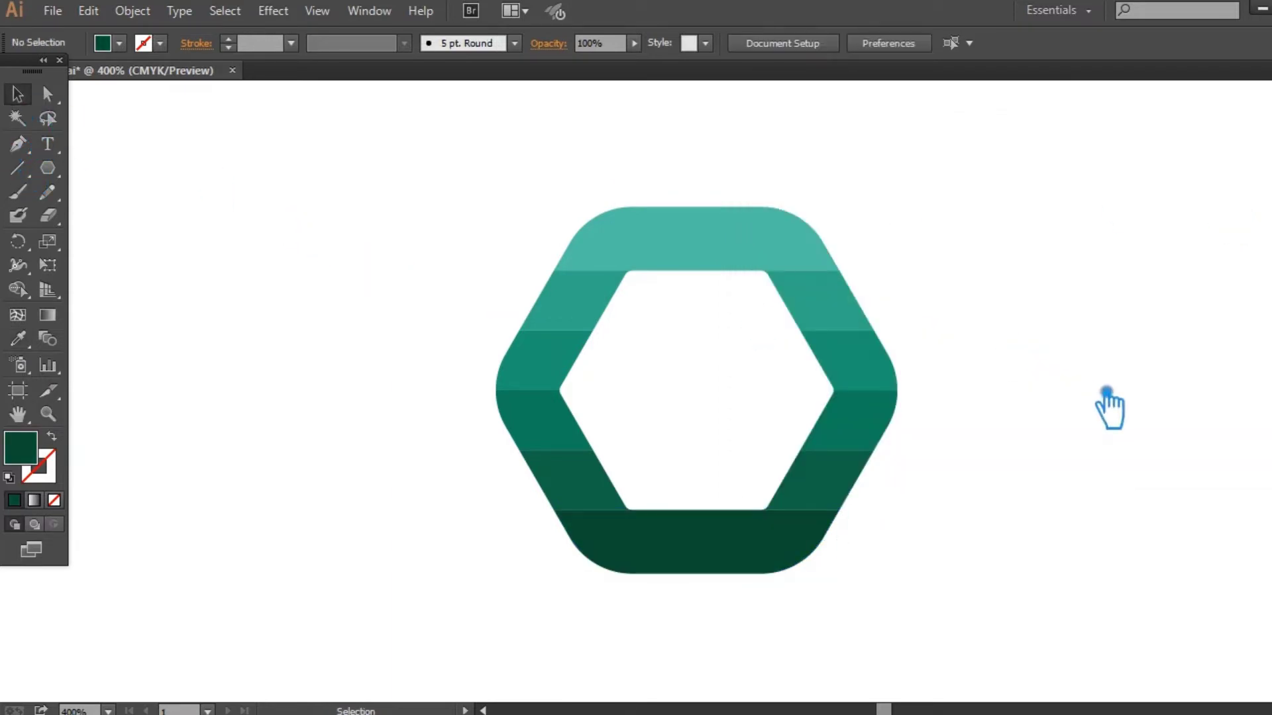
# Step: Move the hexagon ring to the left
pyautogui.moveTo(946, 626)
pyautogui.mouseDown()
pyautogui.moveTo(476, 219)
pyautogui.moveTo(437, 158)
pyautogui.mouseUp()
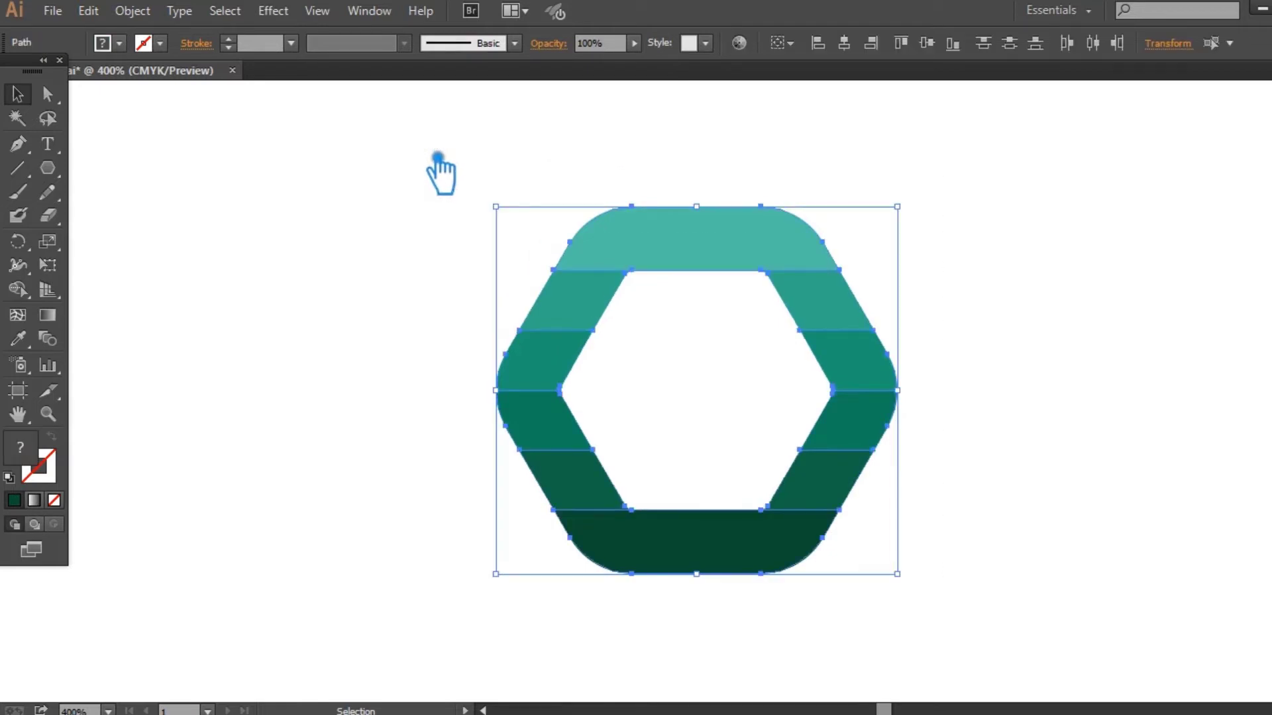
pyautogui.click(1121, 354)
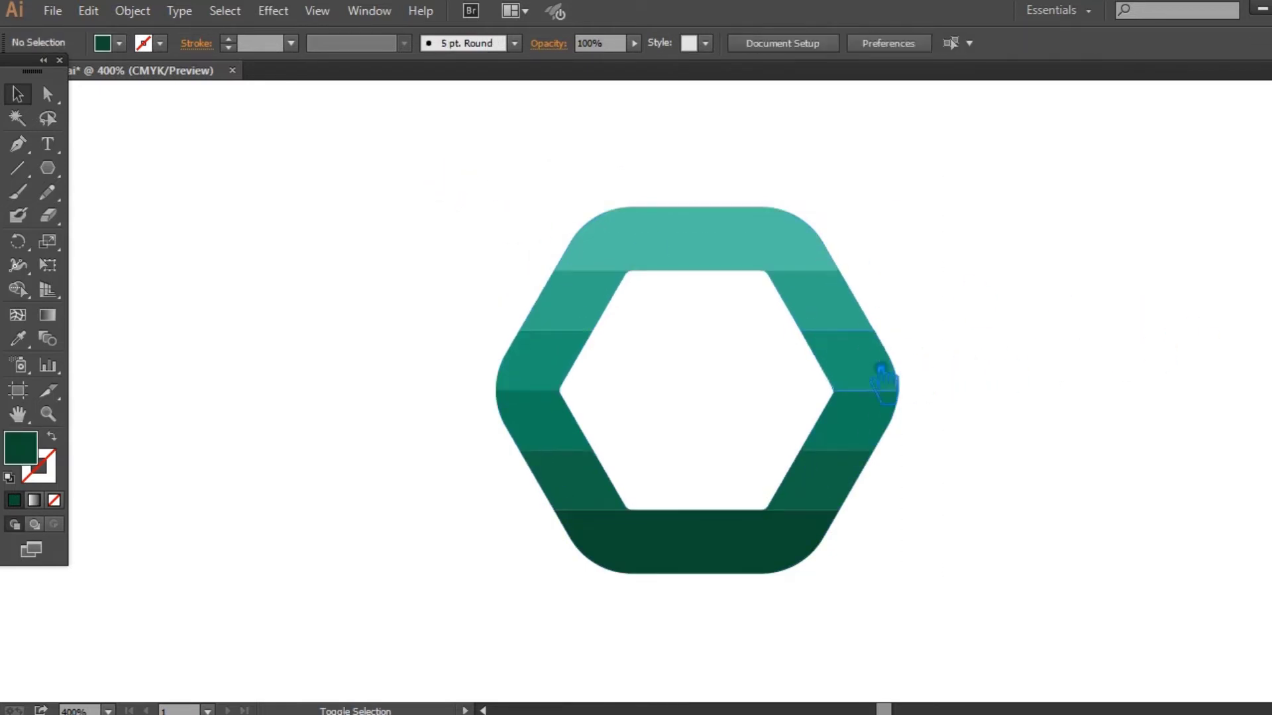
pyautogui.moveTo(881, 371); pyautogui.dragTo(576, 371)
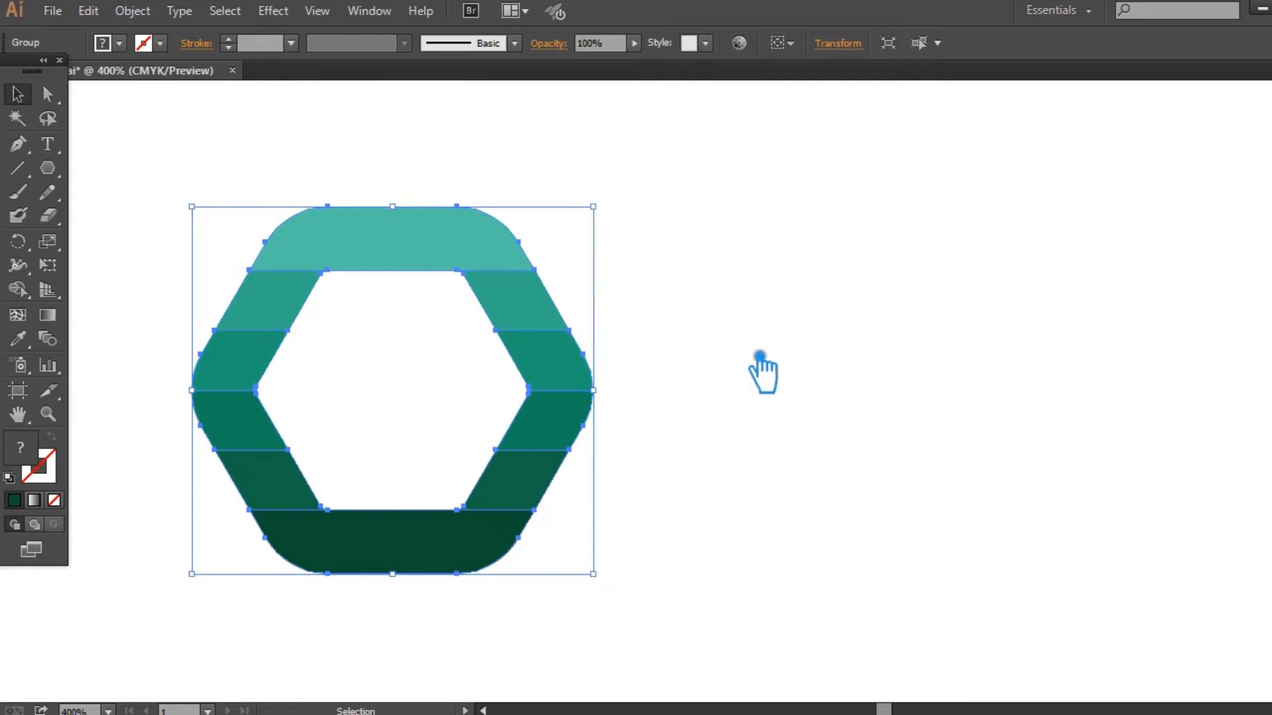
# Step: Alt-drag a duplicate of the ring to sit beside the original on the right
pyautogui.click(760, 356)
pyautogui.click(599, 405)
pyautogui.moveTo(602, 406); pyautogui.dragTo(1016, 433)
pyautogui.click(922, 469)
pyautogui.click(1150, 468)
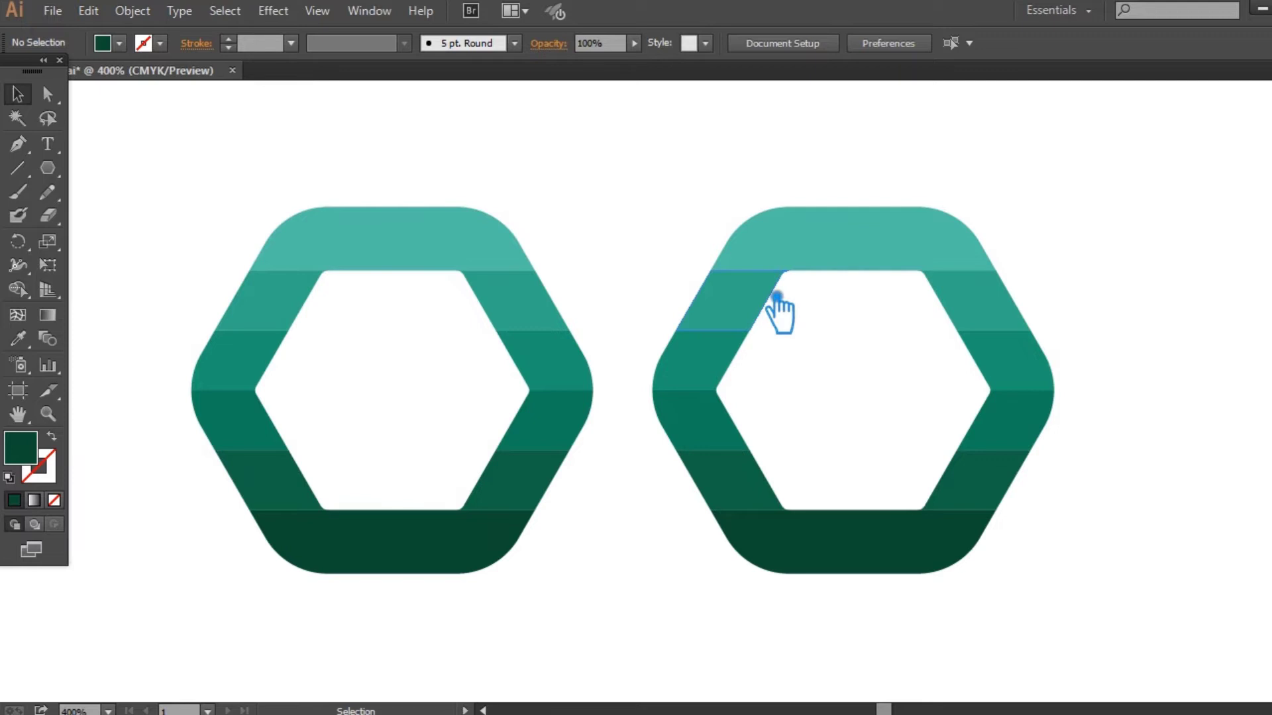
# Step: Draw a horizontal line across the right ring's top band, extending past both sides
pyautogui.click(18, 167)
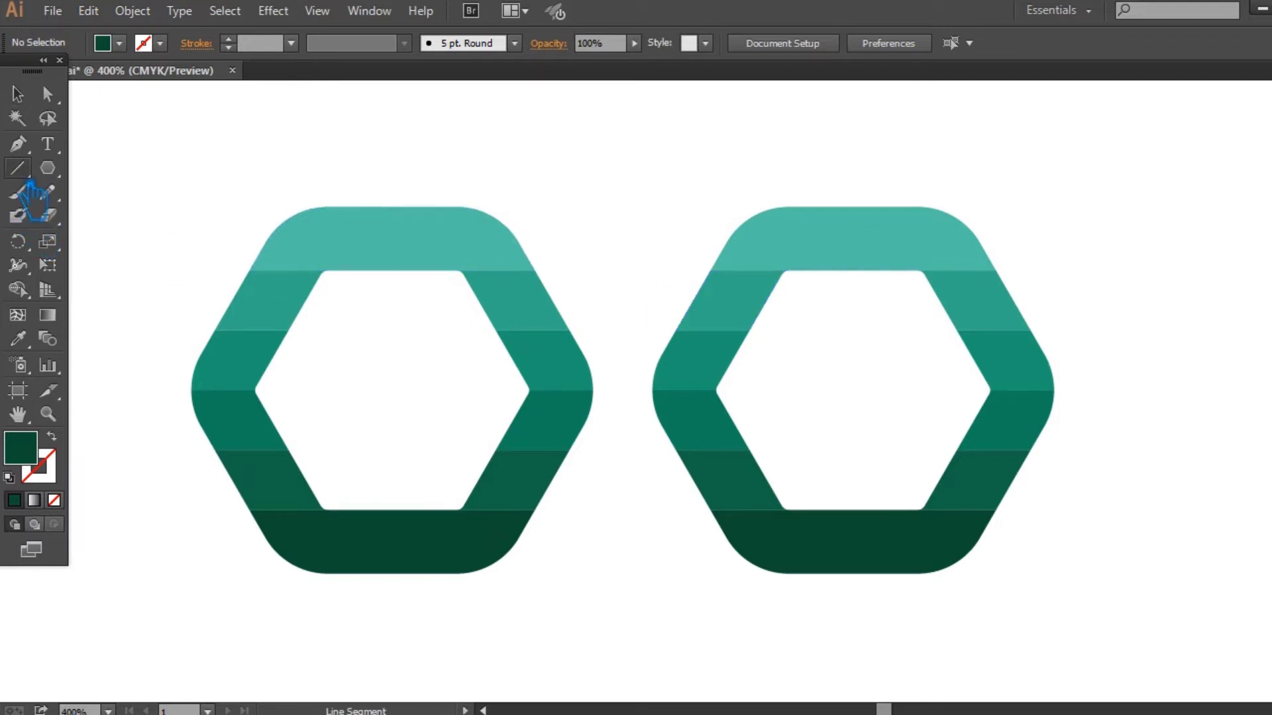
pyautogui.moveTo(724, 271); pyautogui.dragTo(1091, 270)
pyautogui.click(18, 93)
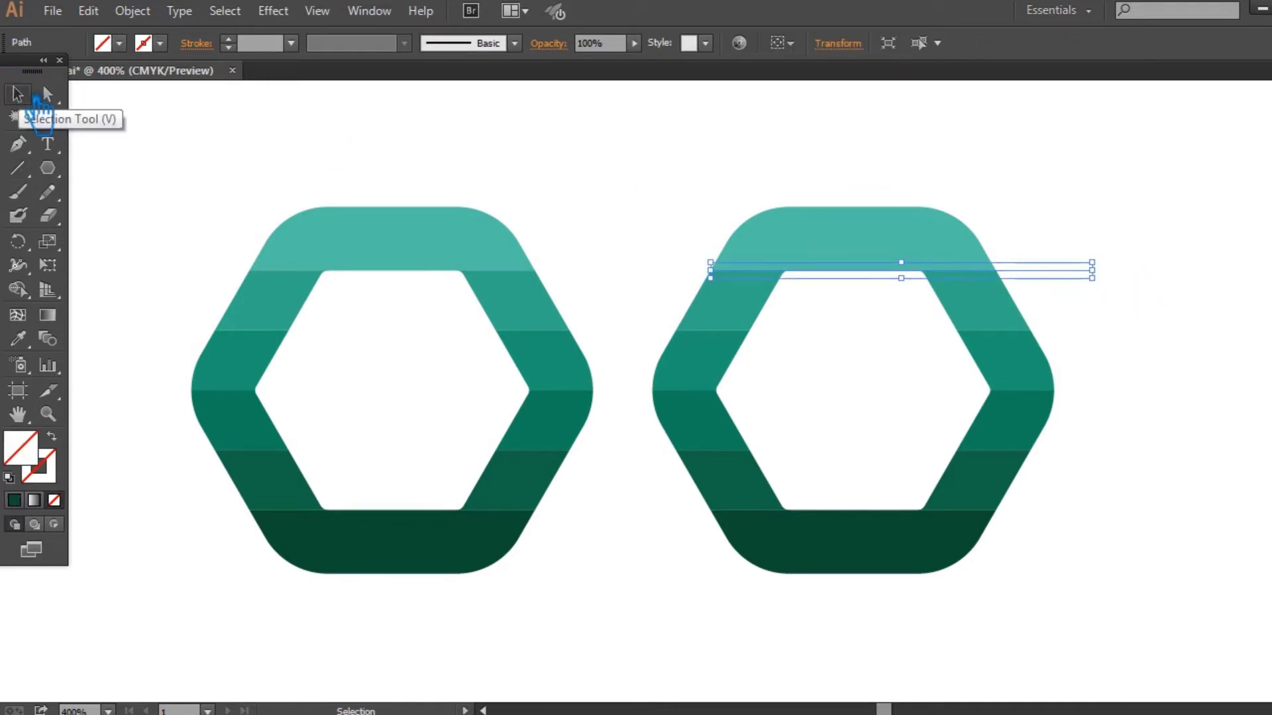
pyautogui.hotkey('shift', 'Left')
pyautogui.moveTo(1059, 291); pyautogui.dragTo(1143, 321)
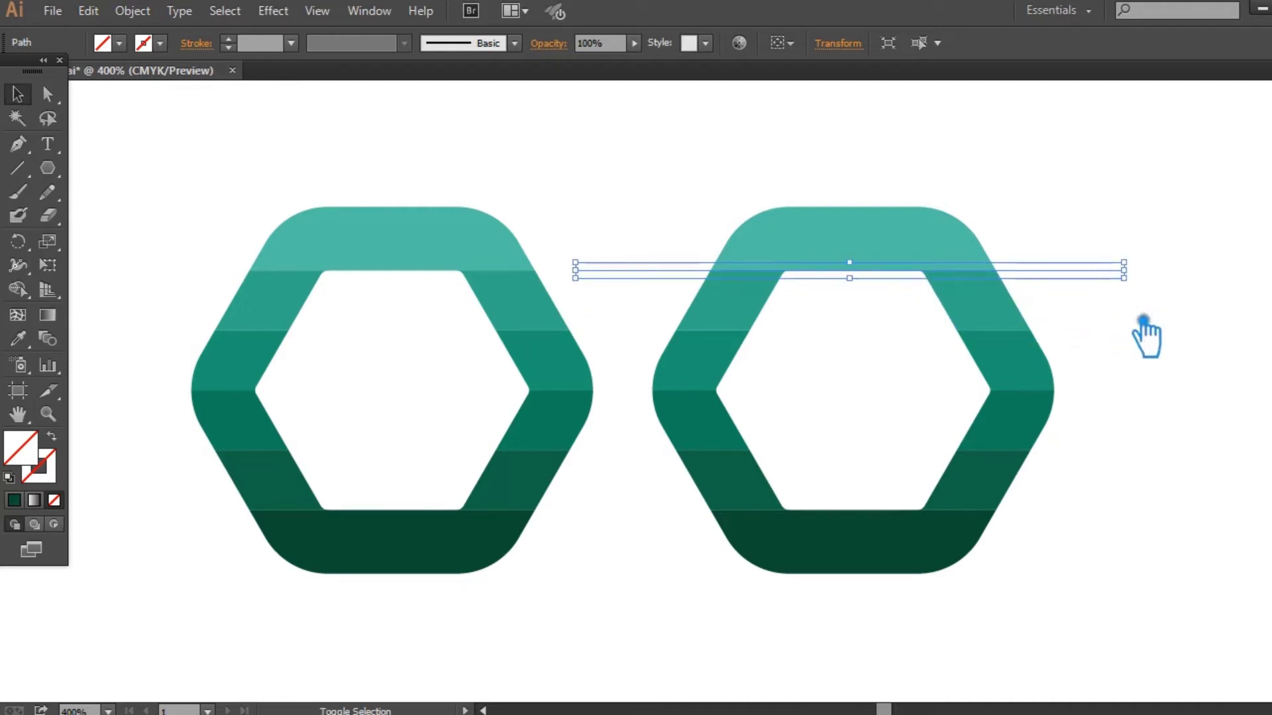
# Step: Copy the line into a stack stepped down and slightly right, then select all the lines
pyautogui.moveTo(1054, 281); pyautogui.dragTo(1061, 295)
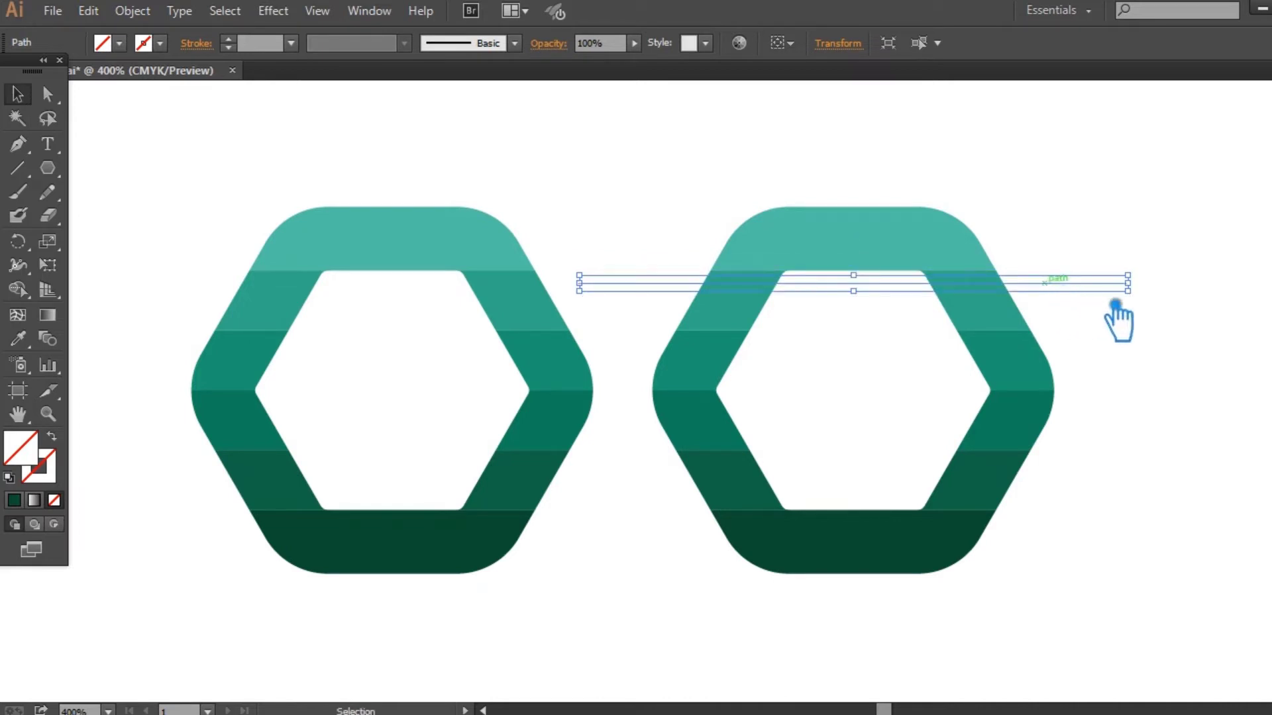
pyautogui.press('ctrl')
pyautogui.press('Down')
pyautogui.press('Down')
pyautogui.press('Down')
pyautogui.press('Down')
pyautogui.press('Down')
pyautogui.press('Down')
pyautogui.press('Down')
pyautogui.press('Down')
pyautogui.press('Down')
pyautogui.press('Right')
pyautogui.press('Down')
pyautogui.press('Down')
pyautogui.press('Down')
pyautogui.press('Down')
pyautogui.press('Down')
pyautogui.press('Down')
pyautogui.press('Right')
pyautogui.press('Down')
pyautogui.press('Down')
pyautogui.press('Down')
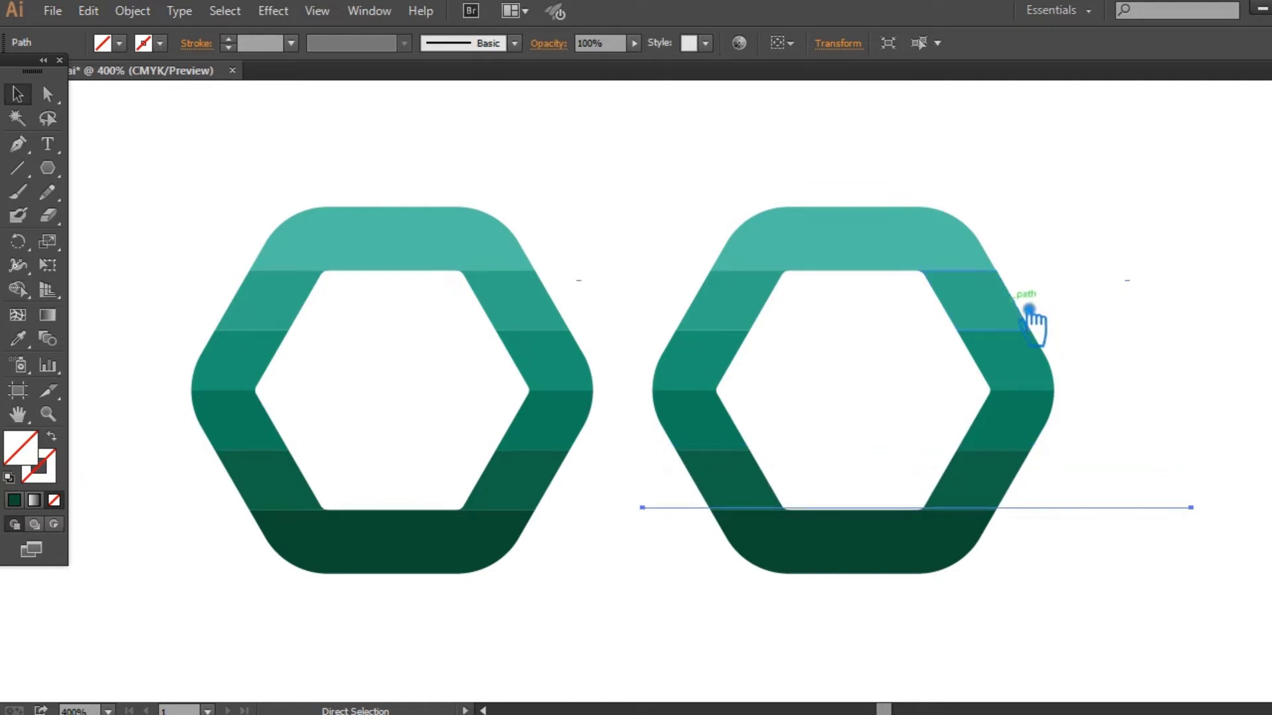
pyautogui.press('Down')
pyautogui.press('v')
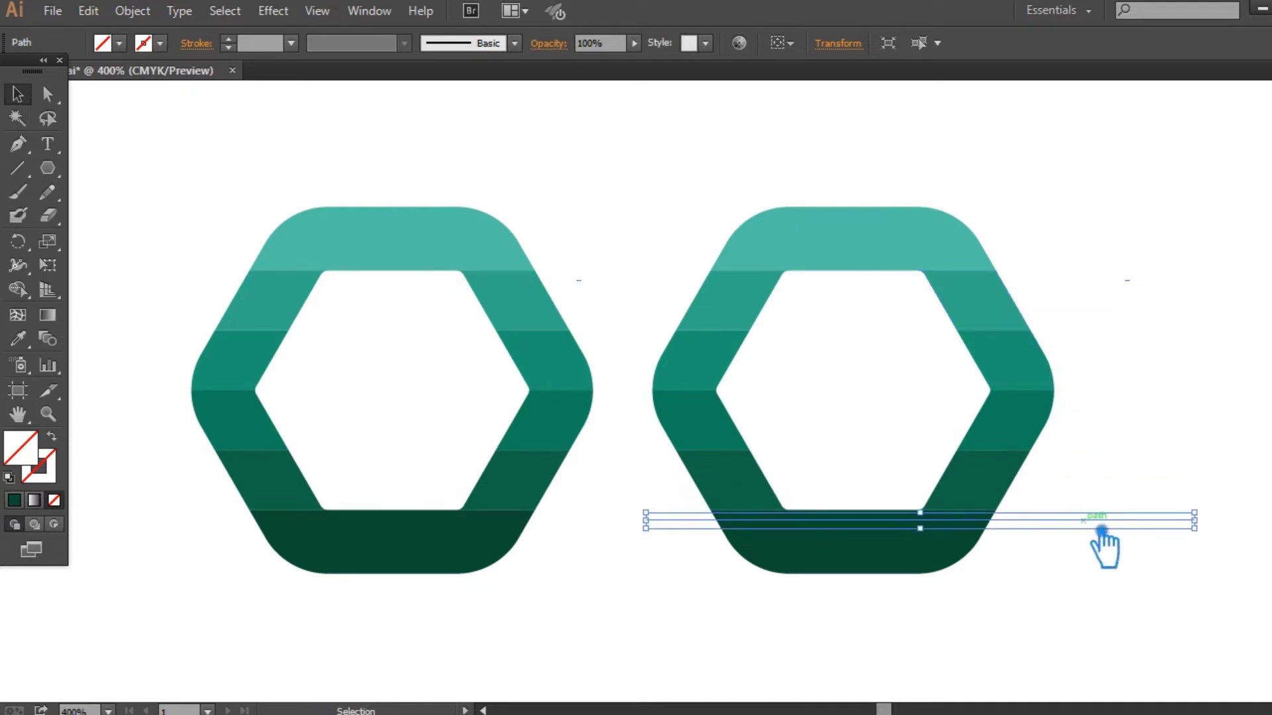
pyautogui.click(1172, 576)
pyautogui.moveTo(1143, 554); pyautogui.dragTo(1083, 229)
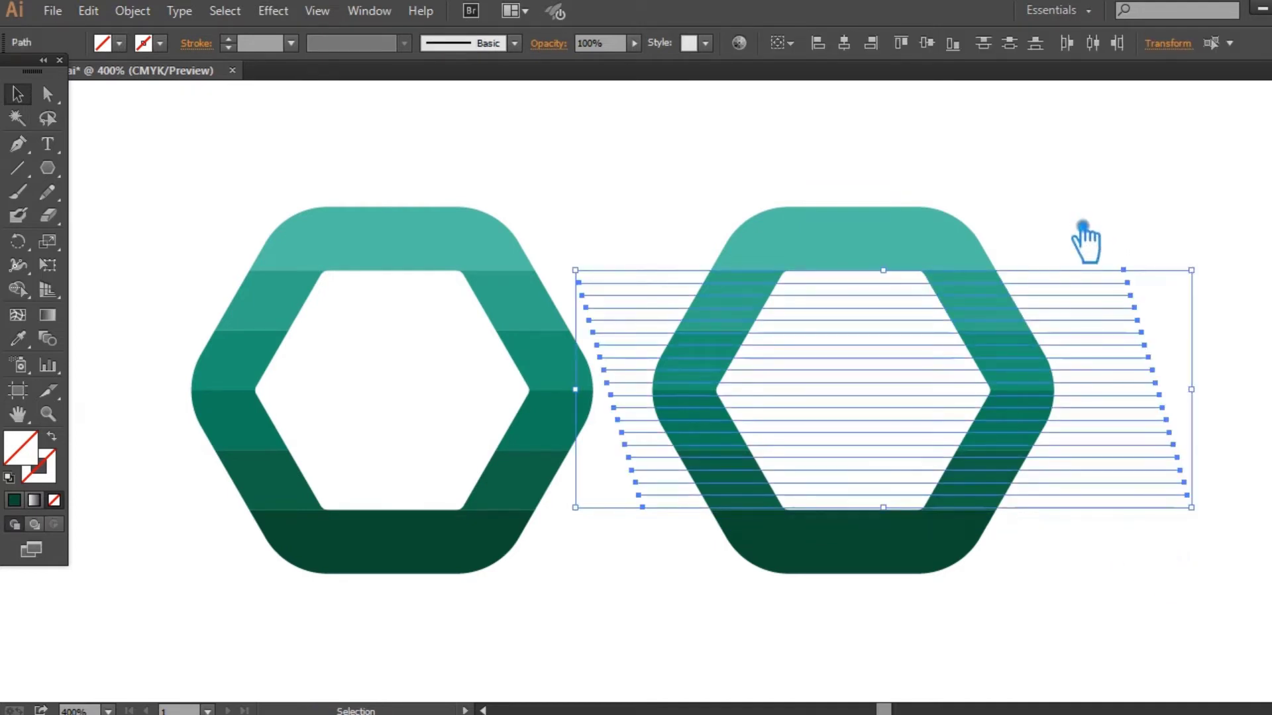
# Step: Marquee-select the cutting lines over the right ring repeatedly to review their spacing
pyautogui.click(1192, 596)
pyautogui.moveTo(1180, 570)
pyautogui.mouseDown()
pyautogui.moveTo(1100, 152)
pyautogui.moveTo(1115, 155)
pyautogui.mouseUp()
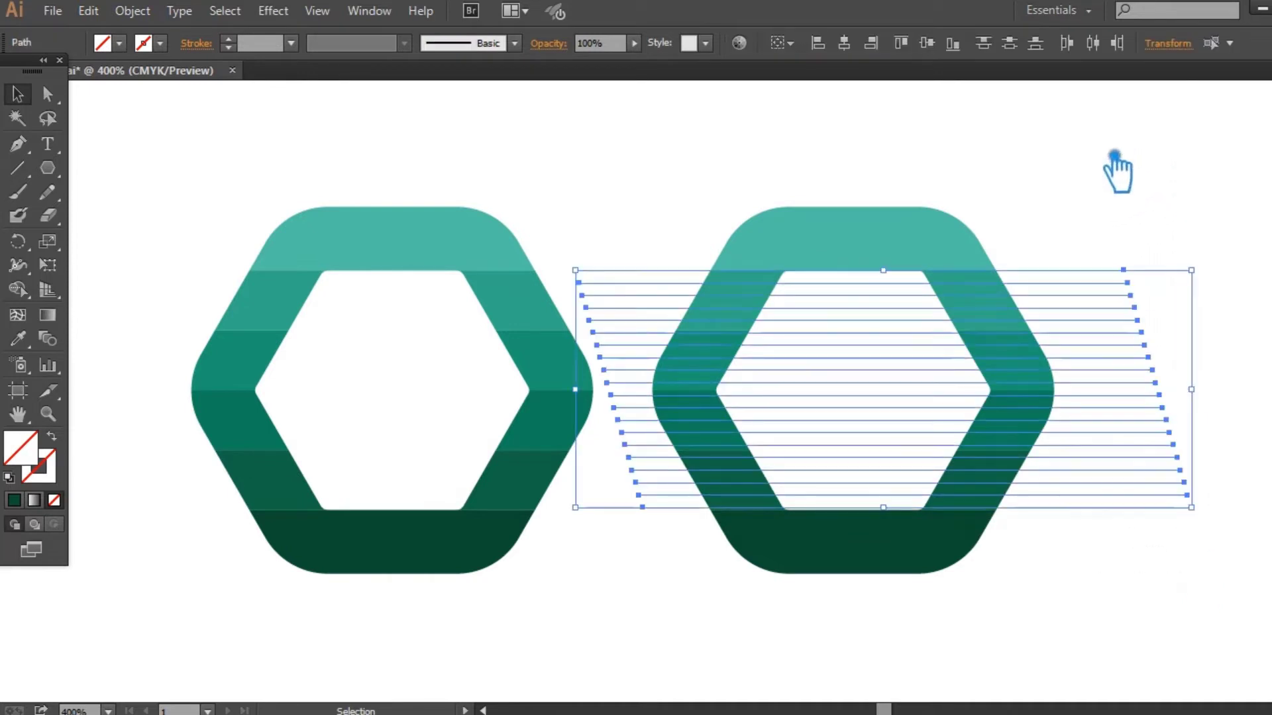
pyautogui.click(1089, 637)
pyautogui.moveTo(1208, 568); pyautogui.dragTo(1161, 185)
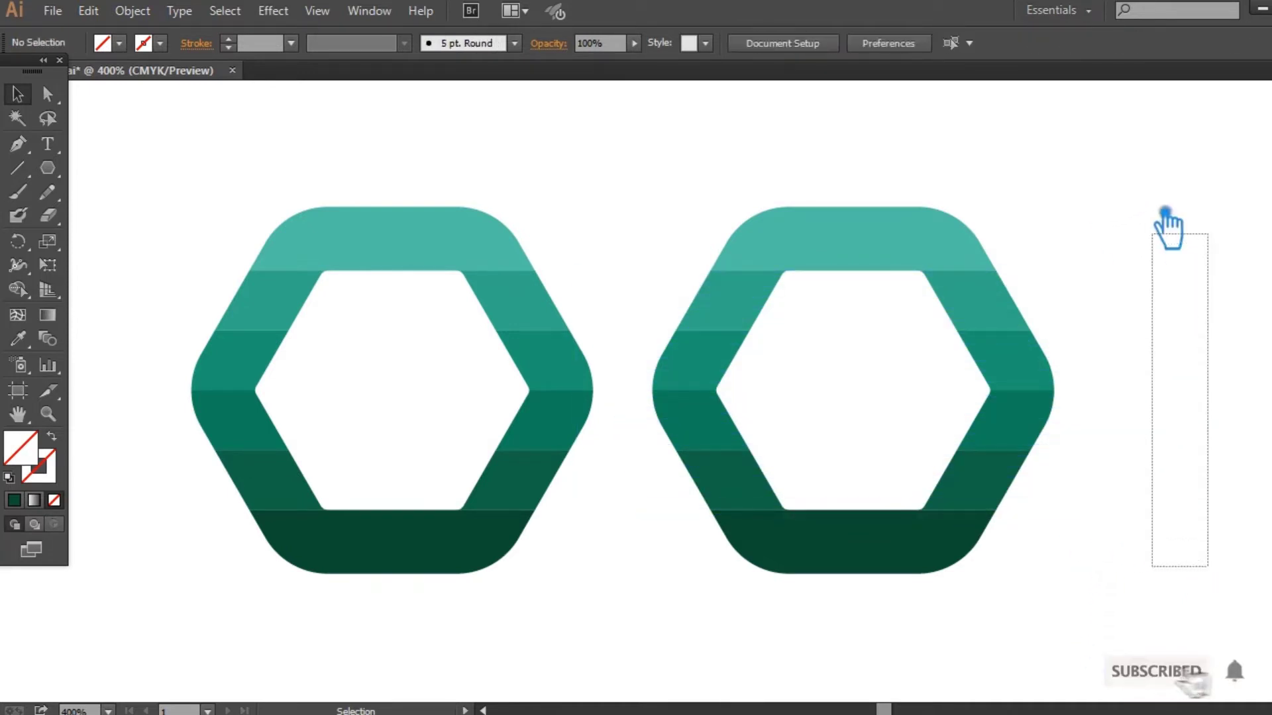
pyautogui.click(1225, 476)
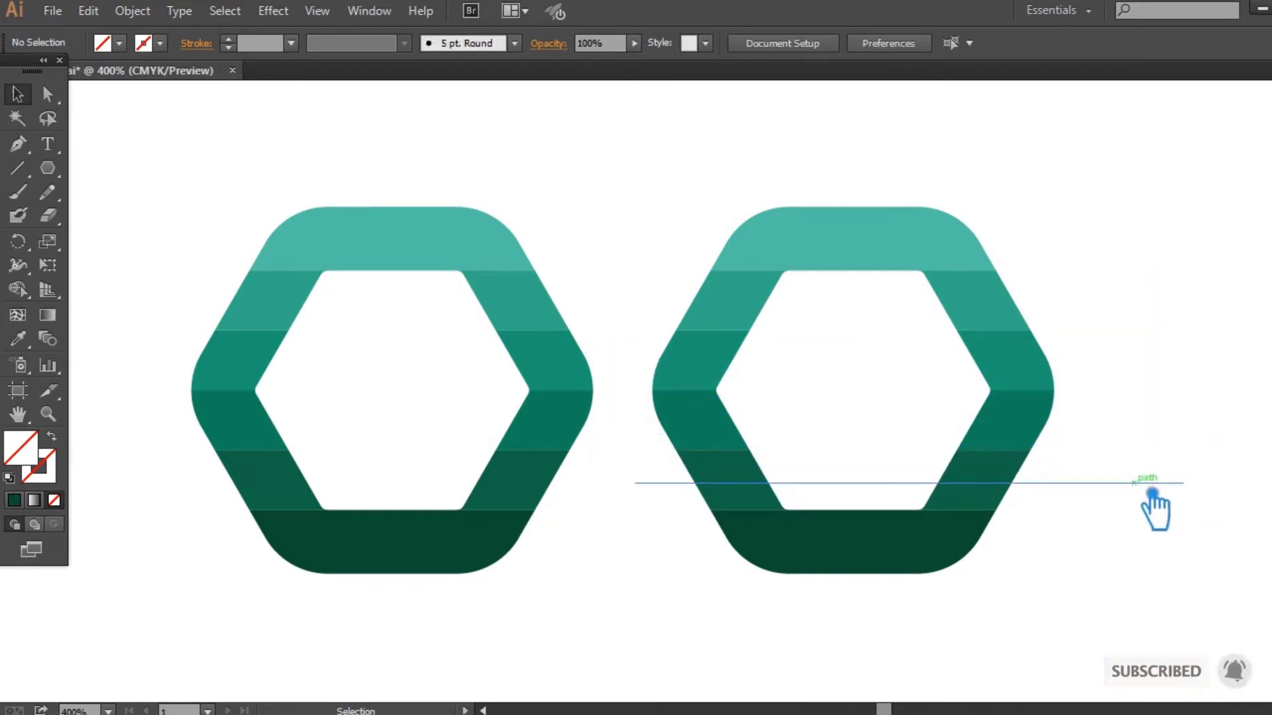
pyautogui.moveTo(1184, 552); pyautogui.dragTo(1075, 181)
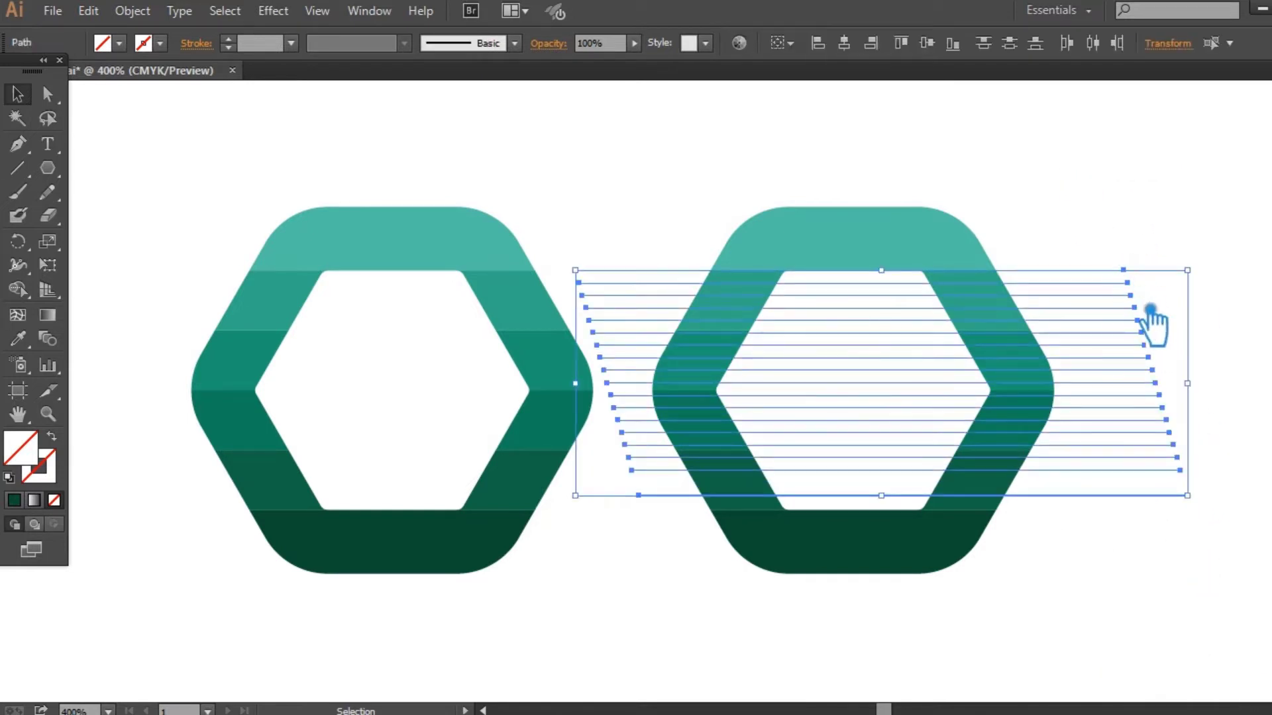
pyautogui.moveTo(1170, 312)
pyautogui.mouseDown()
pyautogui.moveTo(1148, 293)
pyautogui.moveTo(1145, 304)
pyautogui.mouseUp()
pyautogui.click(1211, 396)
pyautogui.moveTo(1209, 608); pyautogui.dragTo(1131, 211)
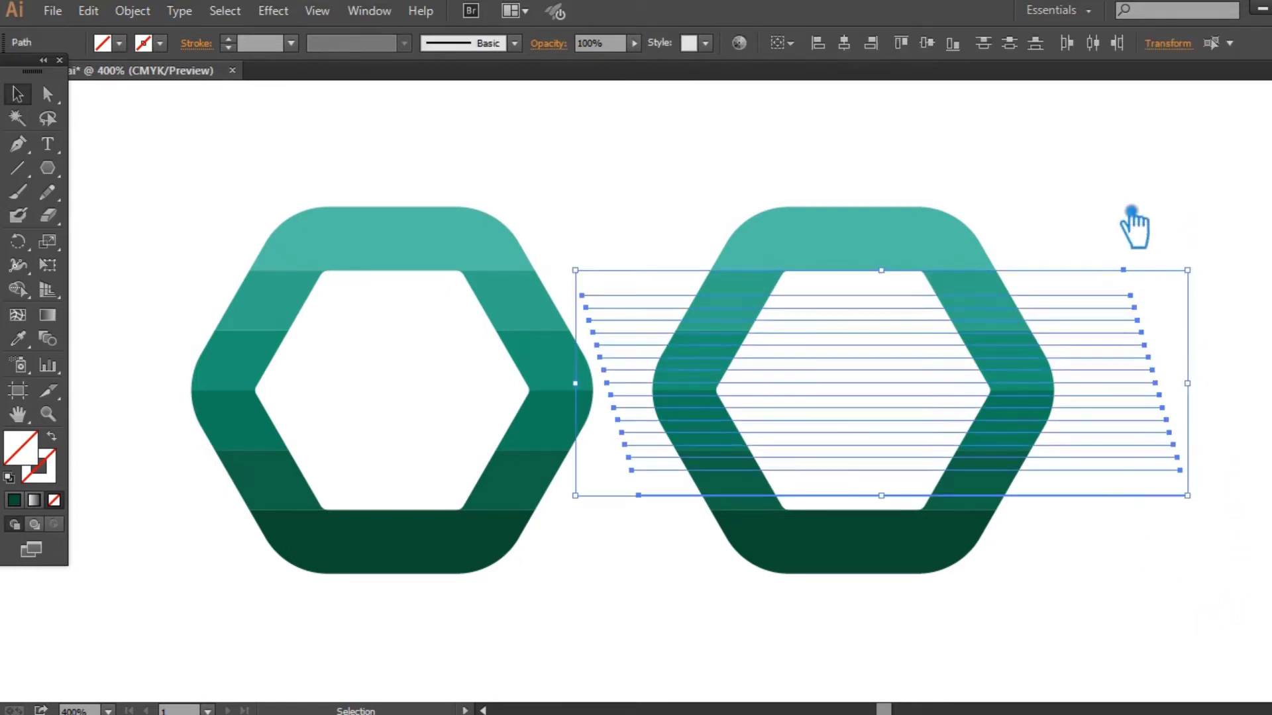
pyautogui.click(1243, 378)
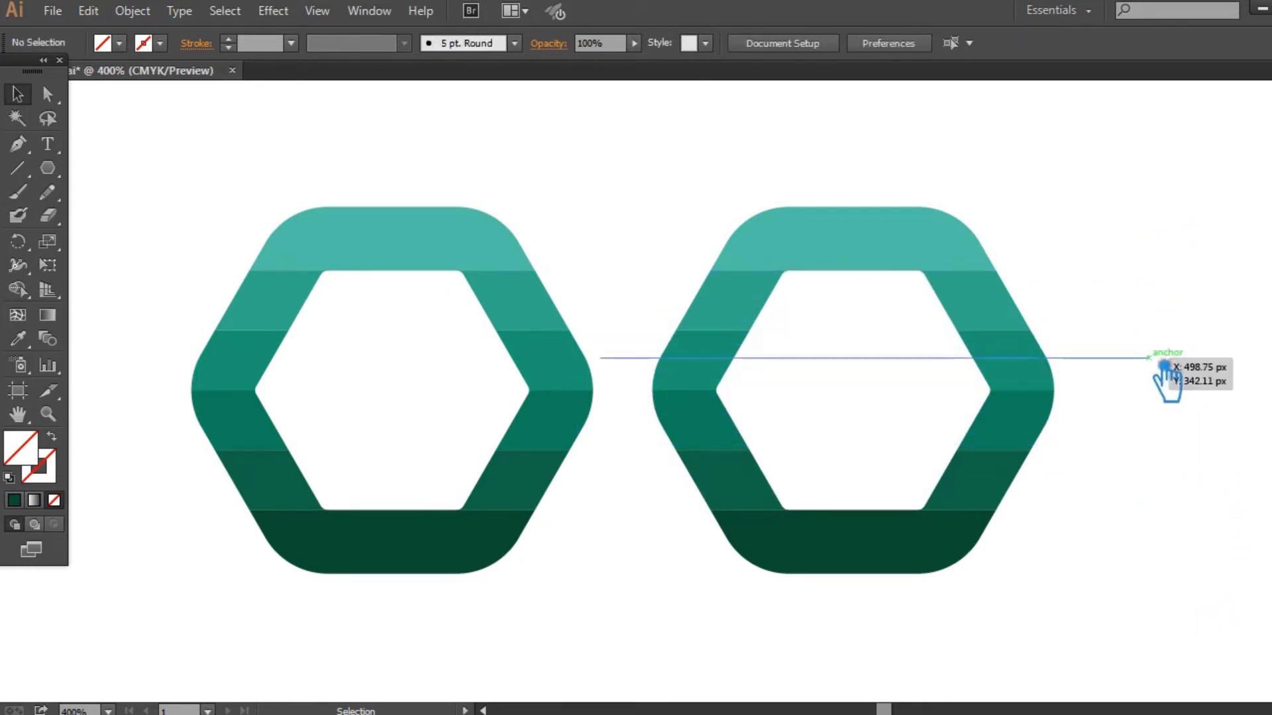
# Step: Drag one cutting line slightly lower, then select the right ring with all its lines
pyautogui.moveTo(1165, 366)
pyautogui.mouseDown()
pyautogui.moveTo(1159, 392)
pyautogui.moveTo(1143, 325)
pyautogui.moveTo(1159, 396)
pyautogui.mouseUp()
pyautogui.moveTo(1189, 567); pyautogui.dragTo(1131, 190)
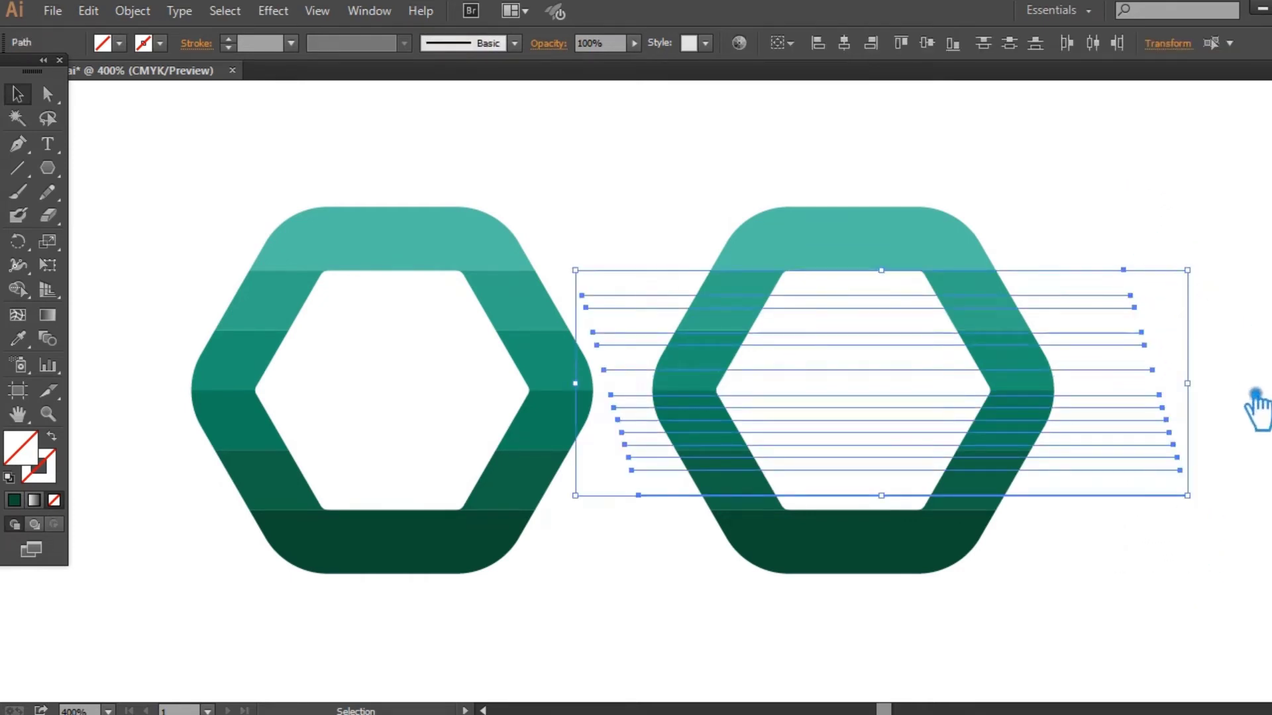
pyautogui.click(1251, 440)
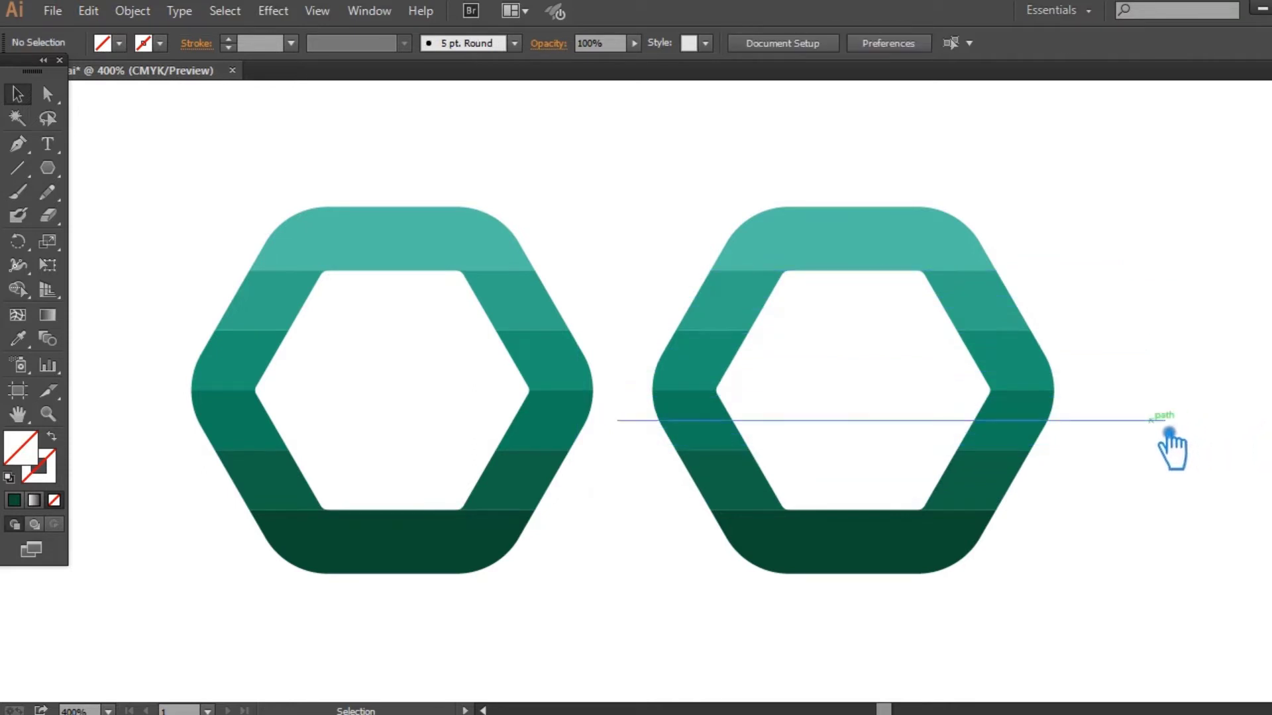
pyautogui.moveTo(1237, 545); pyautogui.dragTo(1152, 202)
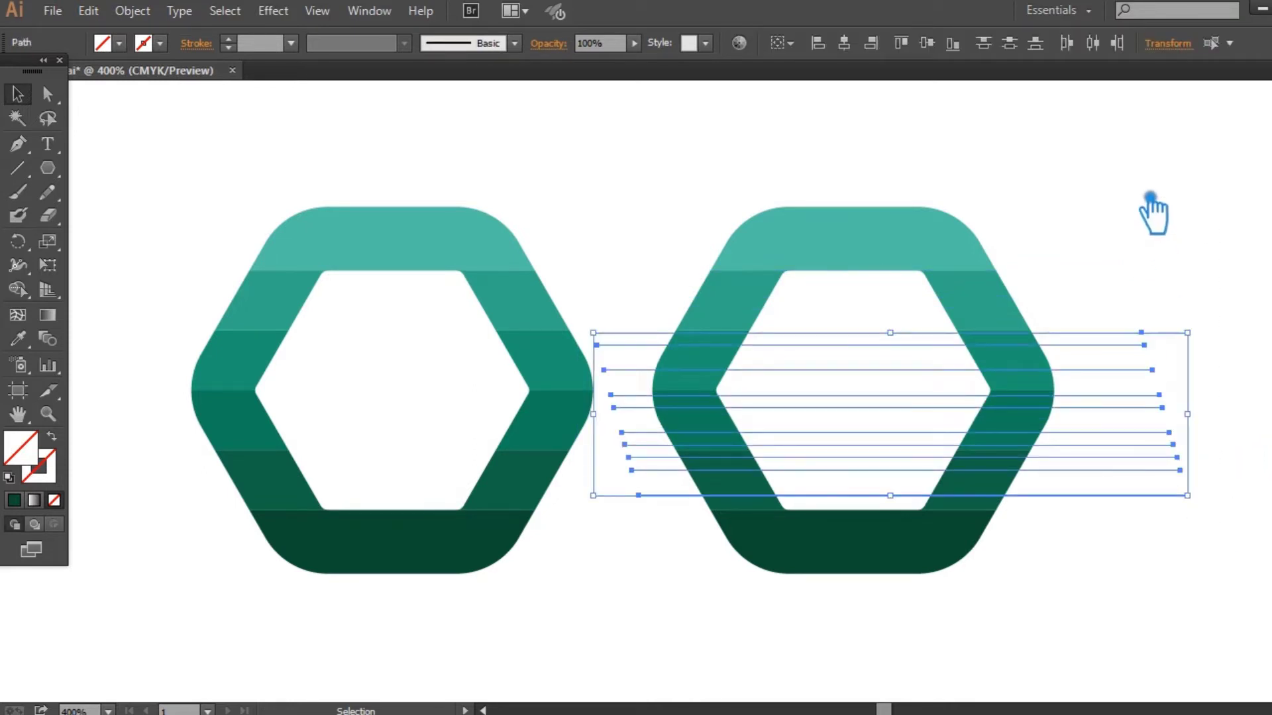
pyautogui.click(1242, 462)
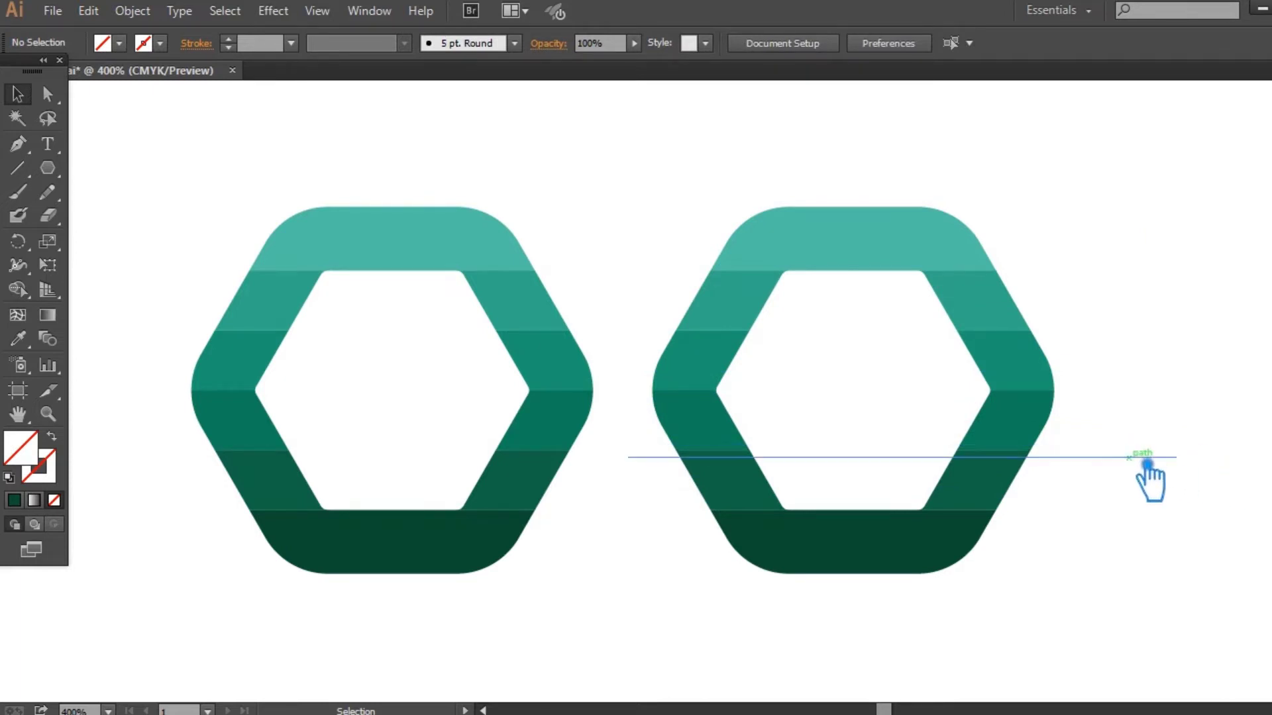
pyautogui.moveTo(1212, 584); pyautogui.dragTo(1121, 166)
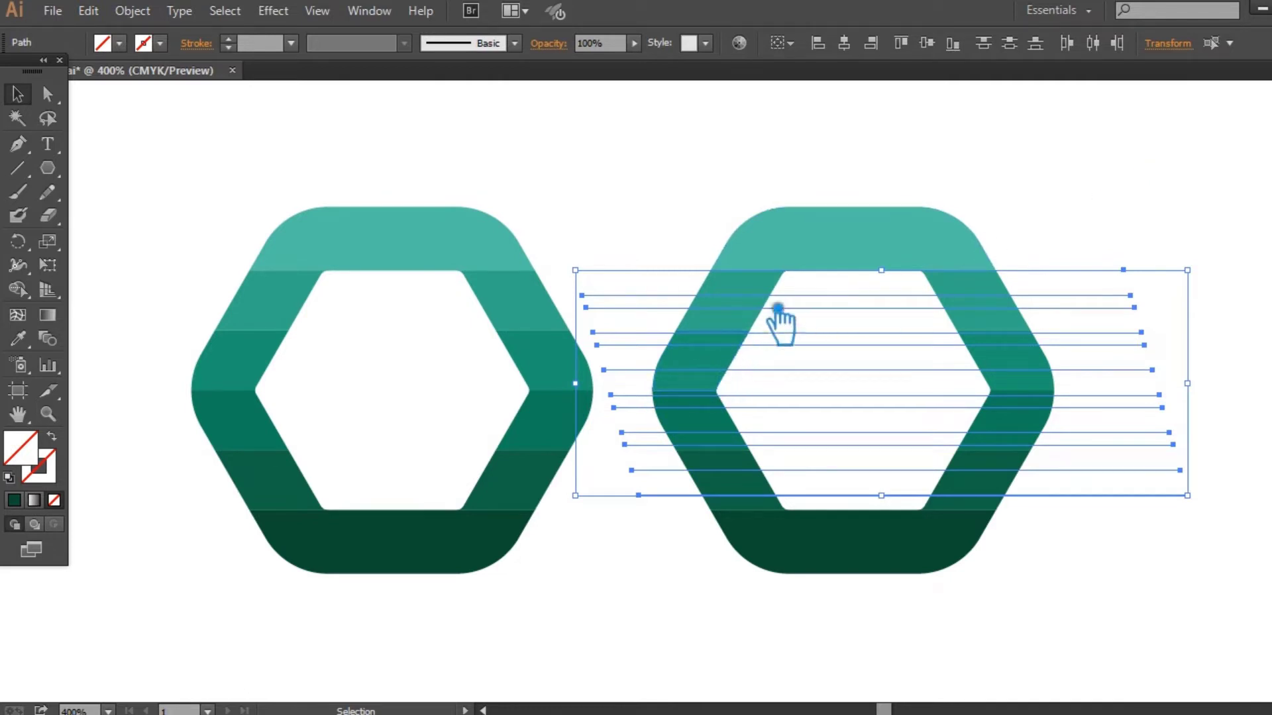
pyautogui.click(627, 207)
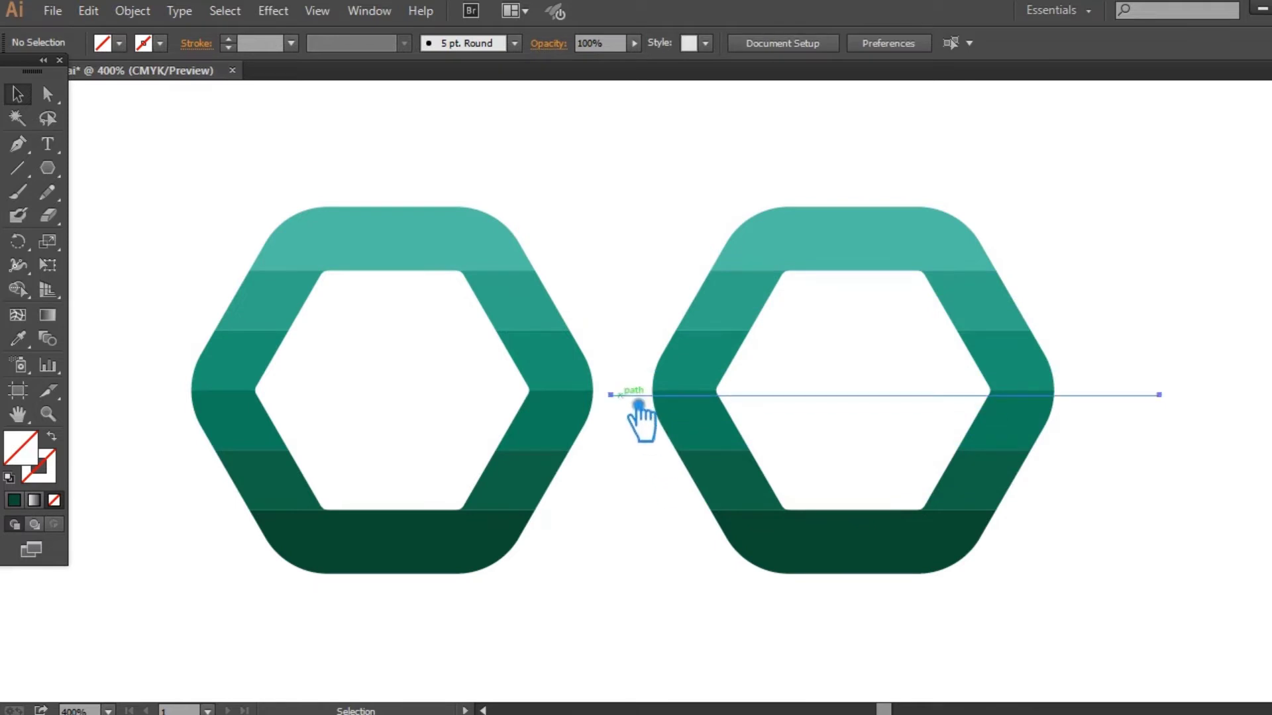
pyautogui.moveTo(1053, 611); pyautogui.dragTo(696, 206)
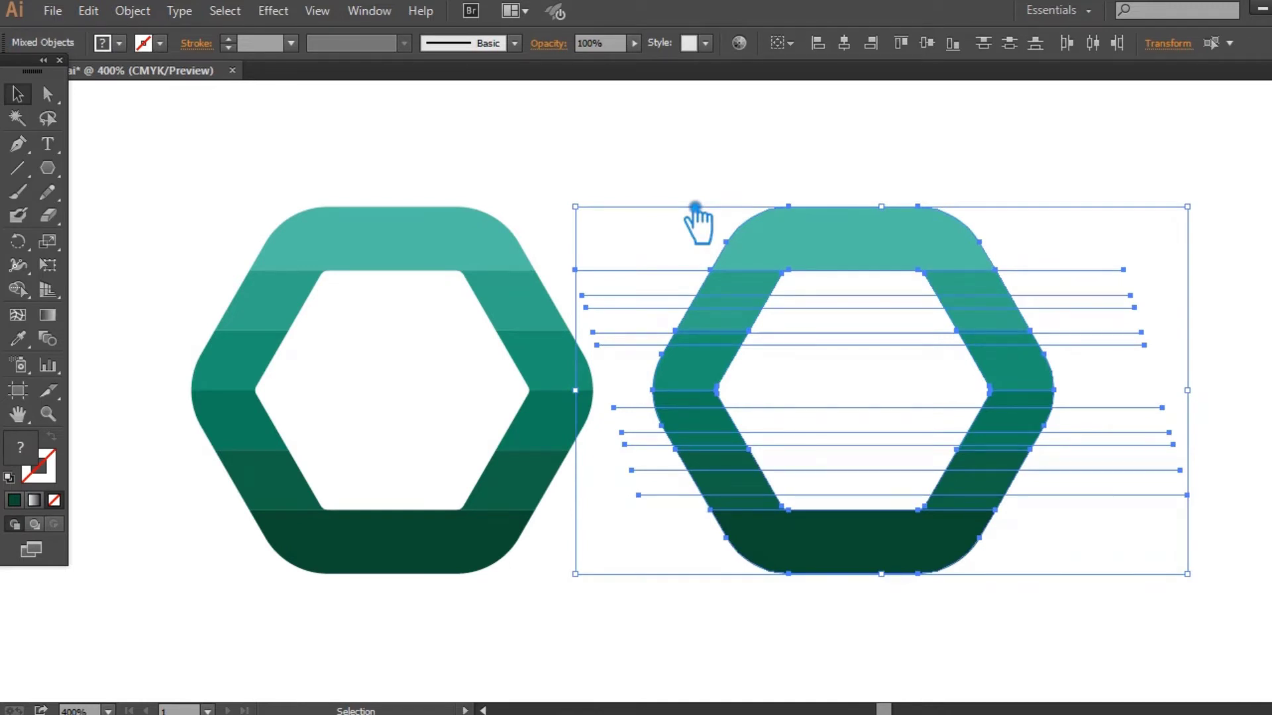
# Step: Inspect individual cutting lines, then select the right ring together with its lines
pyautogui.click(681, 190)
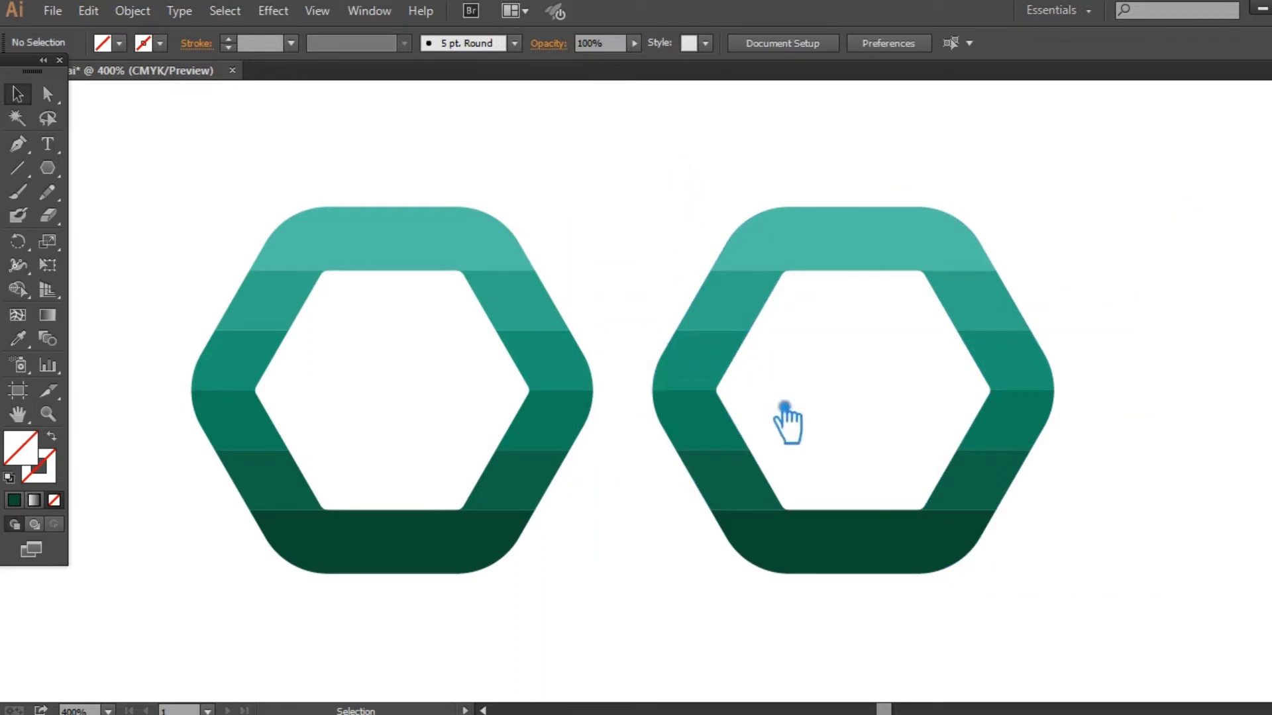
pyautogui.click(782, 406)
pyautogui.click(779, 430)
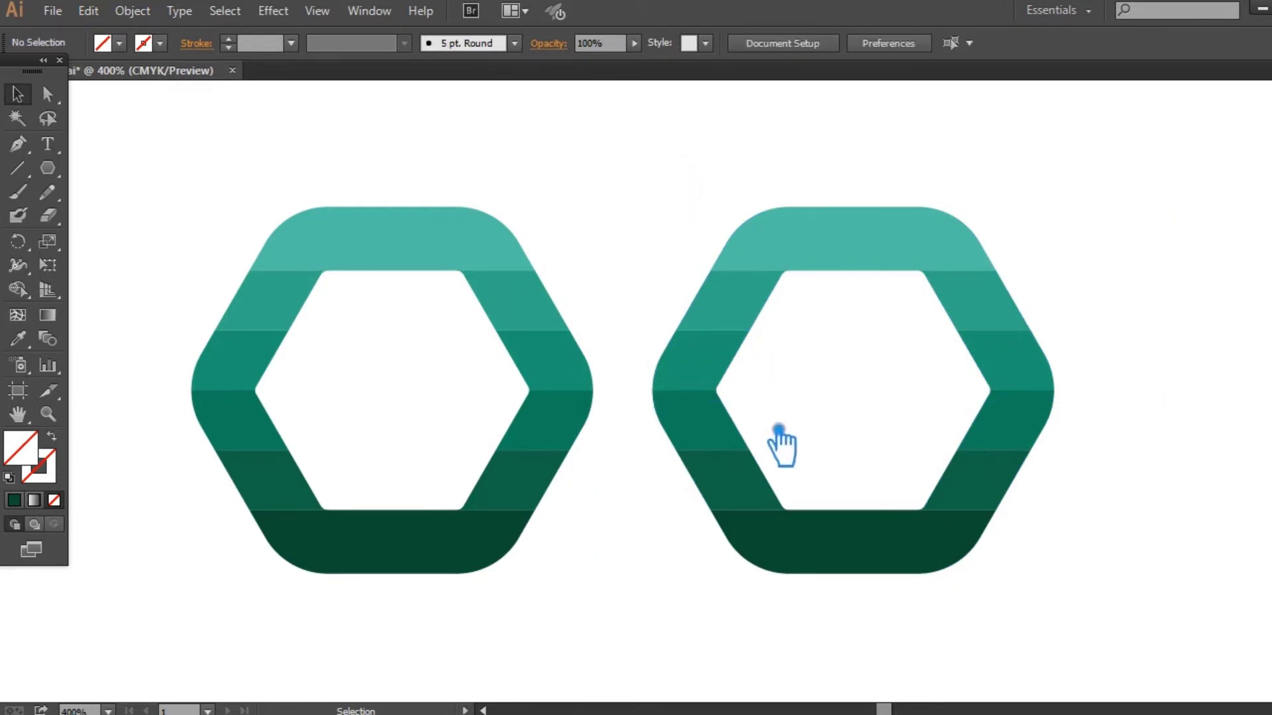
pyautogui.click(783, 456)
pyautogui.click(772, 431)
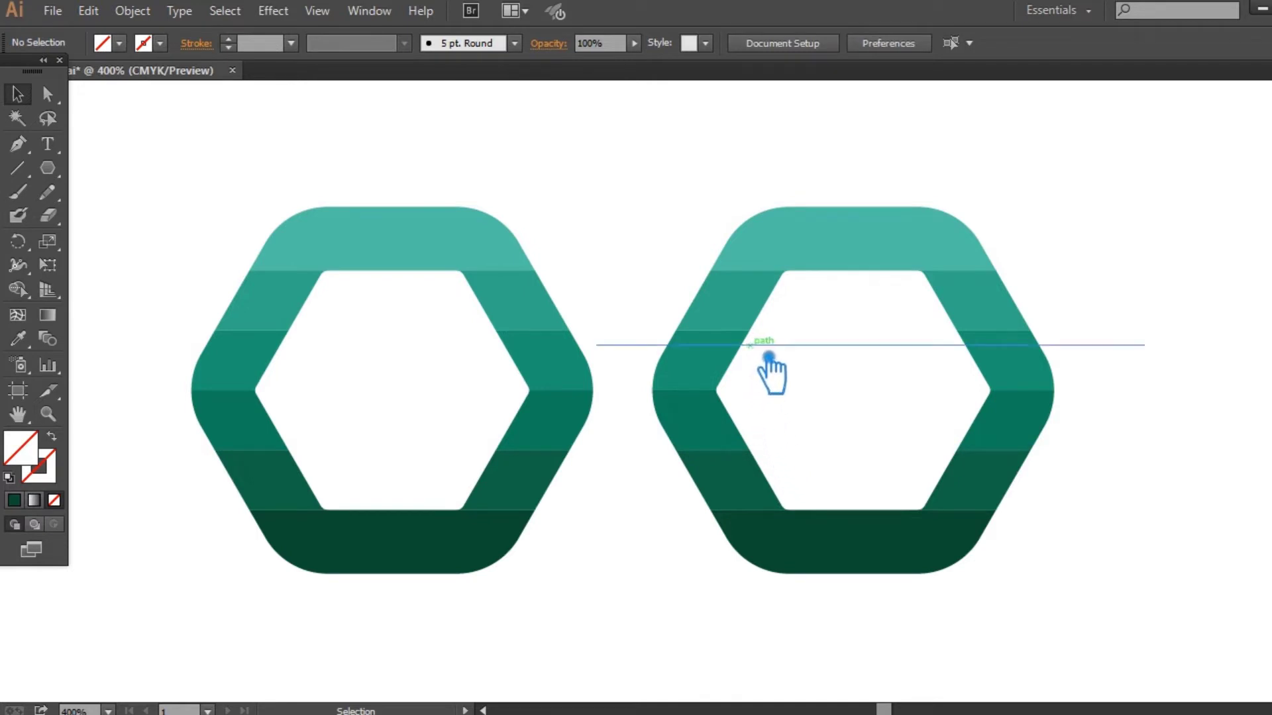
pyautogui.click(774, 351)
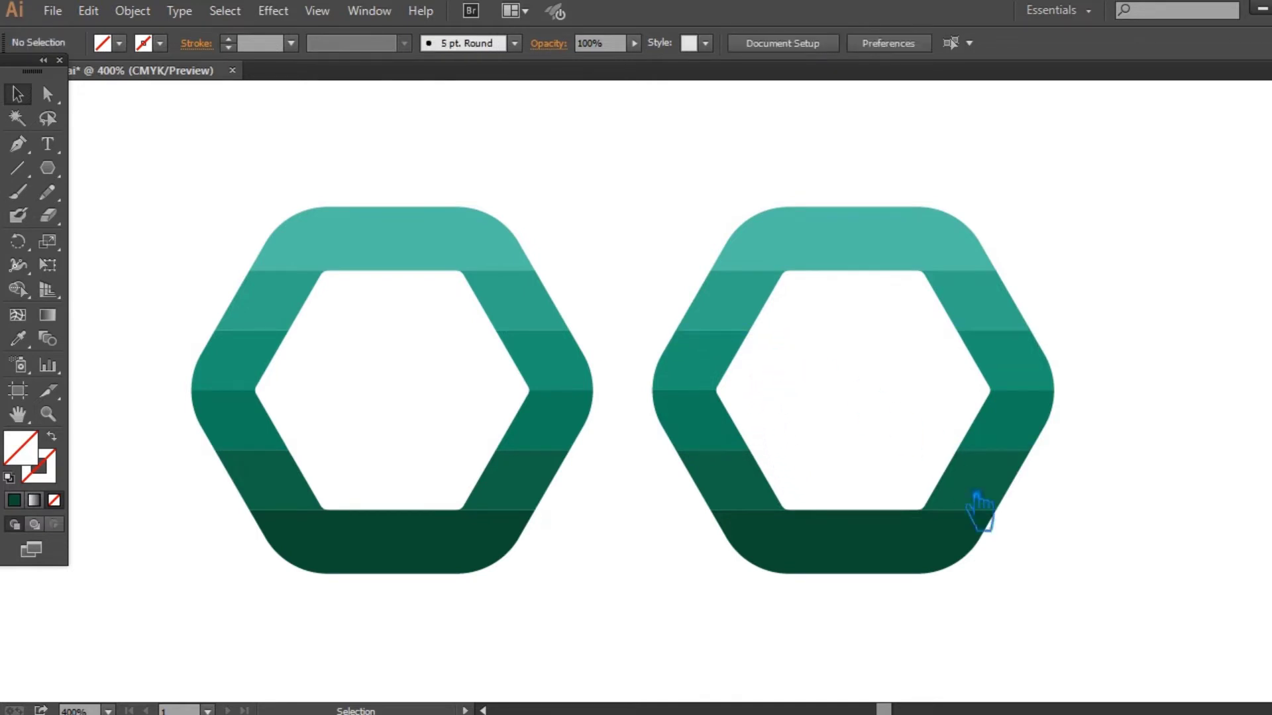
pyautogui.moveTo(1058, 613); pyautogui.dragTo(674, 193)
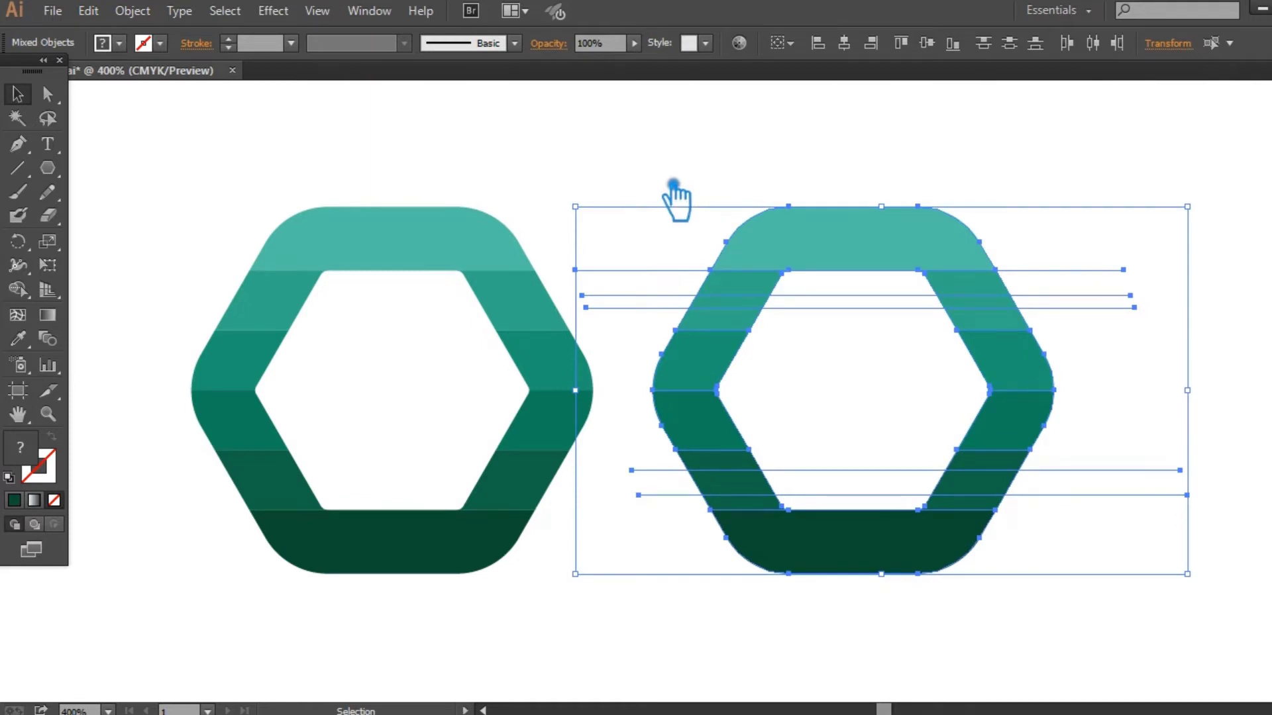
pyautogui.click(557, 167)
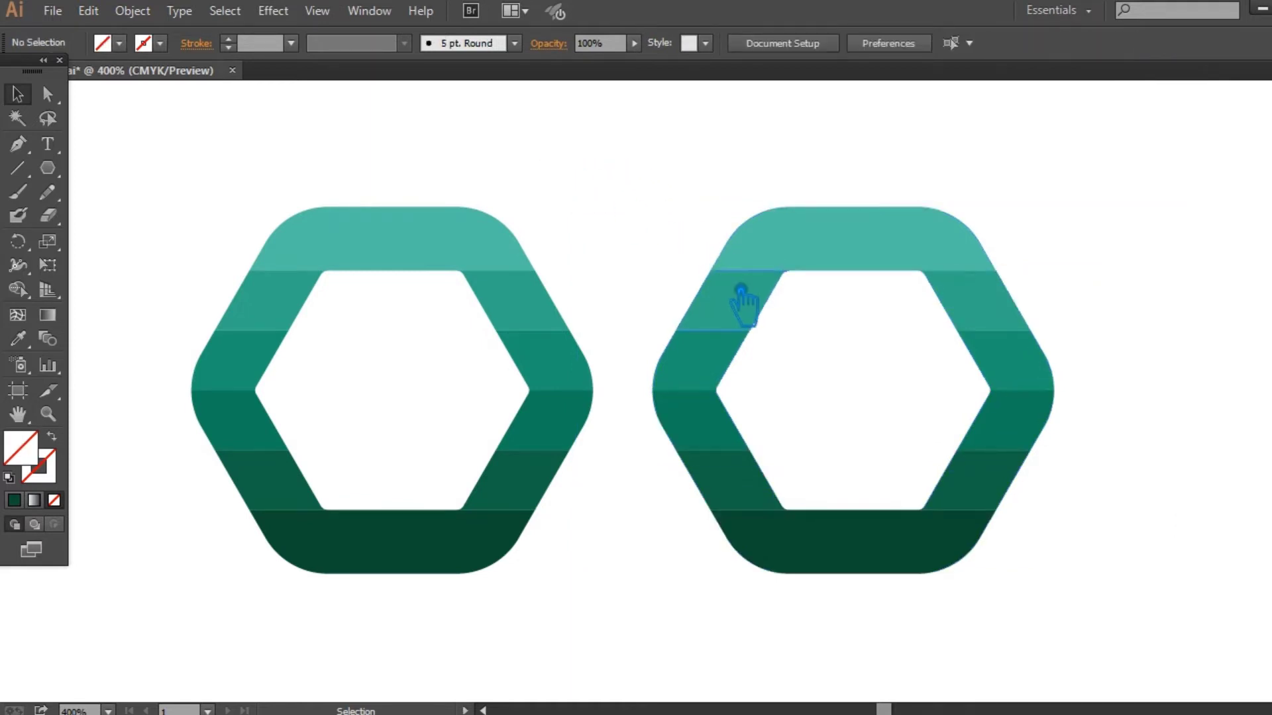
# Step: Nudge an upper and a lower cut line slightly upward to adjust the spacing
pyautogui.moveTo(747, 306); pyautogui.dragTo(754, 303)
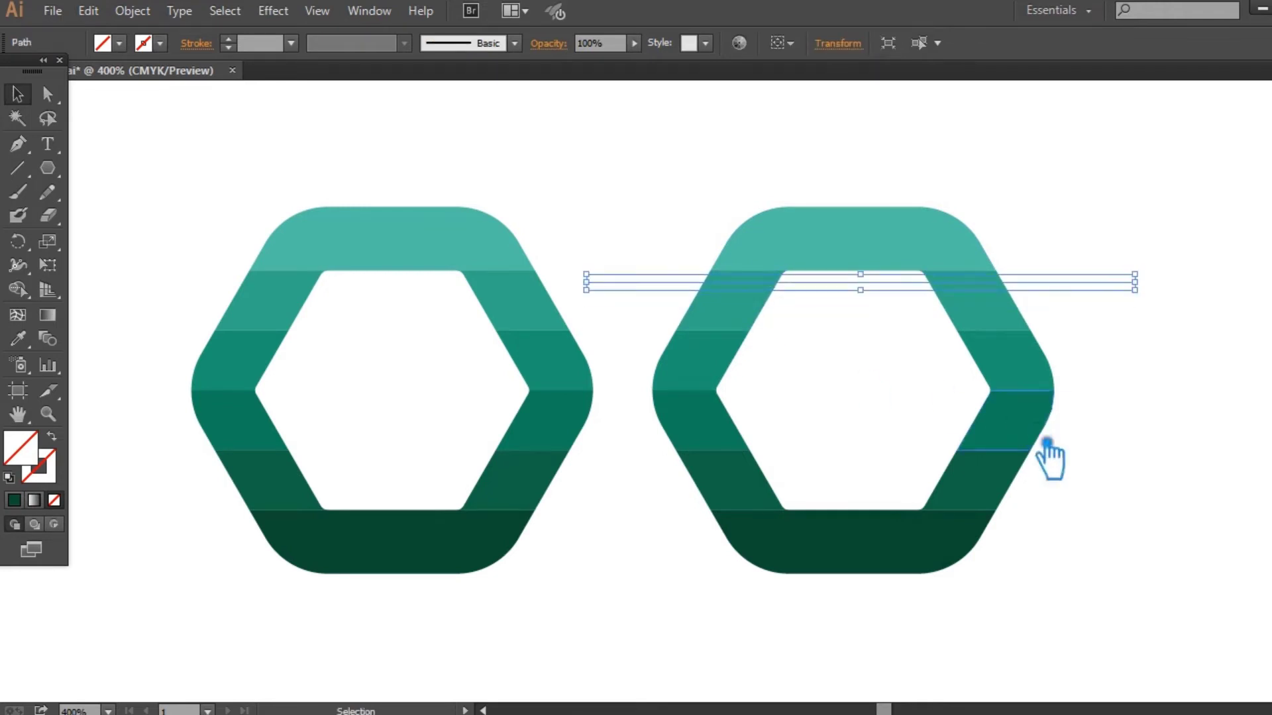
pyautogui.click(1130, 520)
pyautogui.moveTo(1110, 563); pyautogui.dragTo(653, 179)
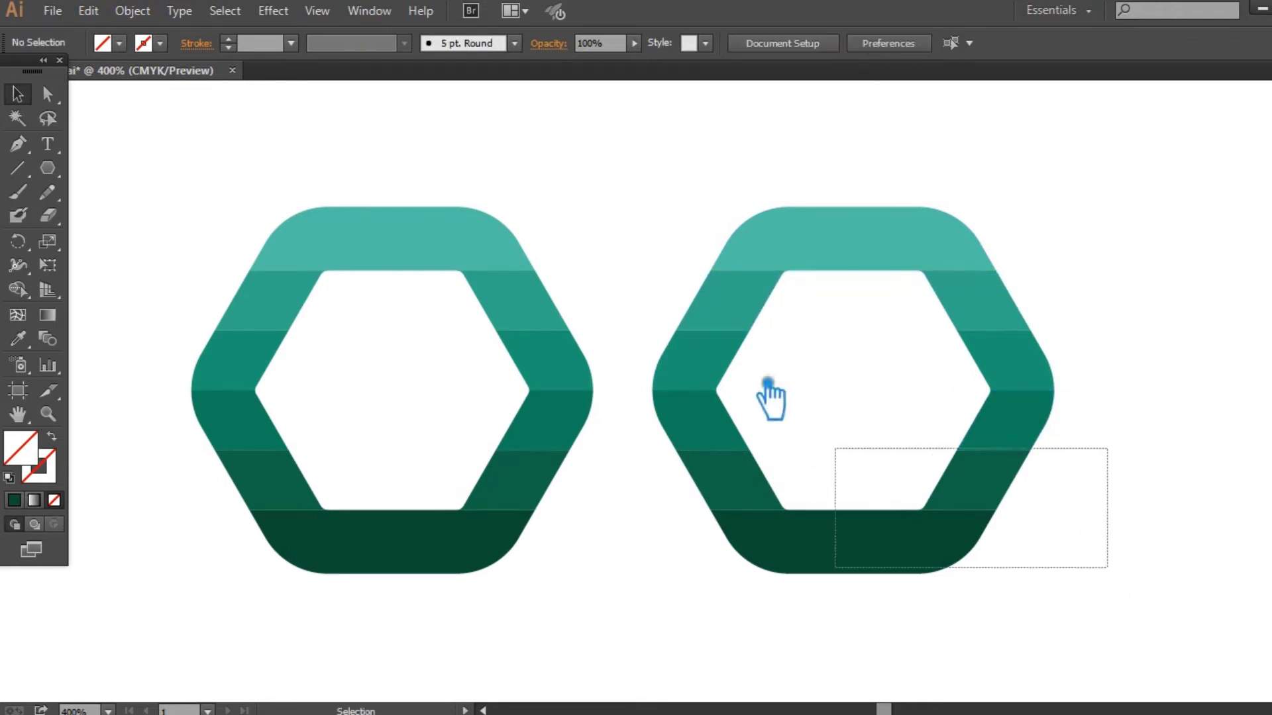
pyautogui.click(520, 151)
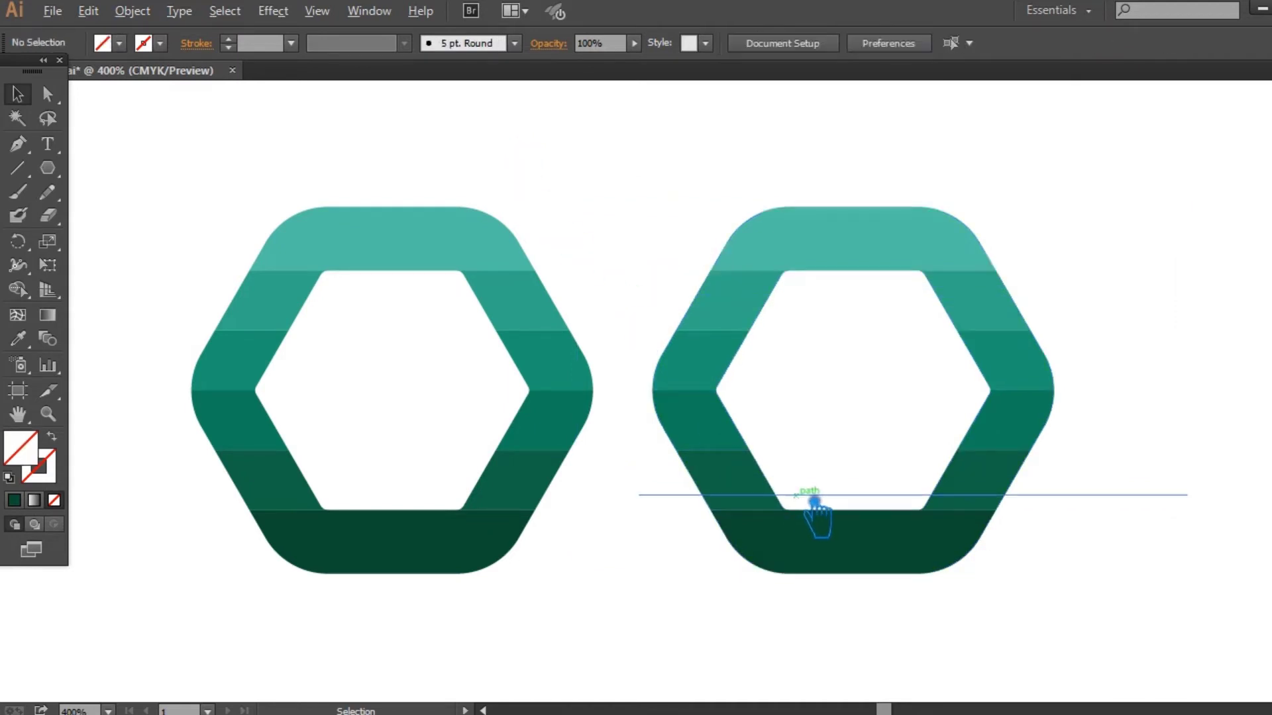
pyautogui.click(814, 501)
pyautogui.moveTo(1106, 629); pyautogui.dragTo(686, 195)
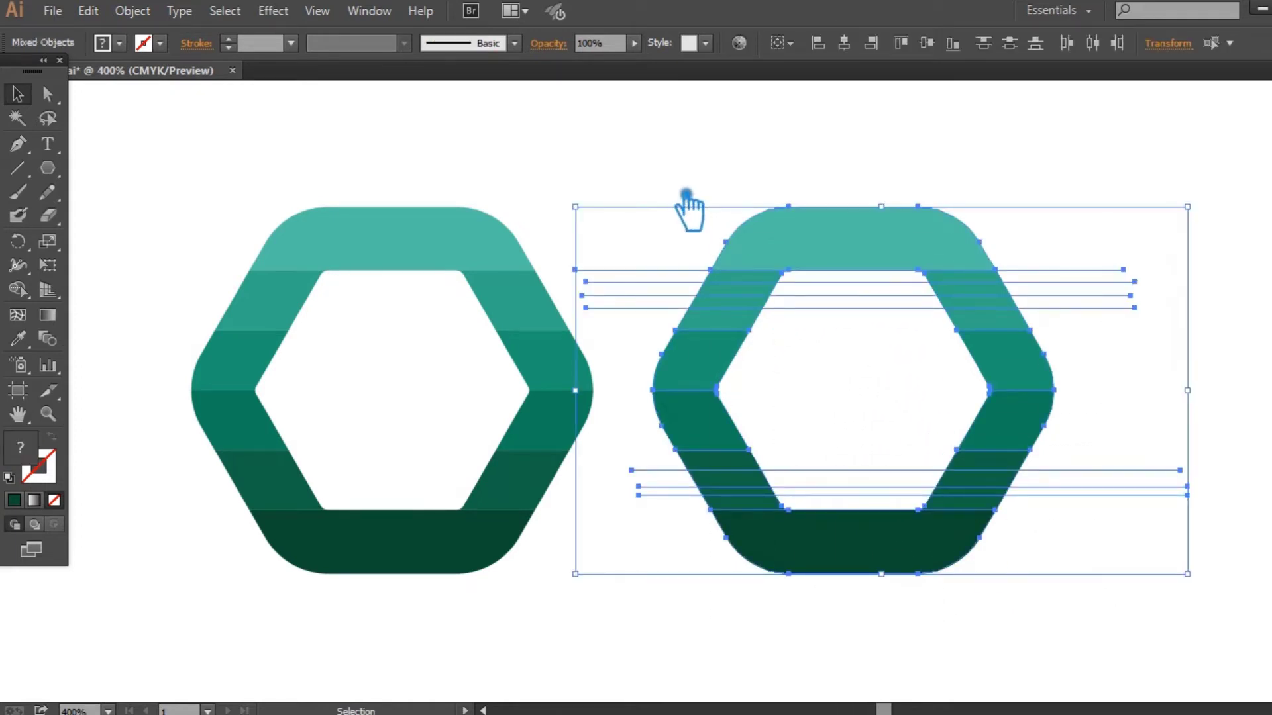
pyautogui.click(562, 171)
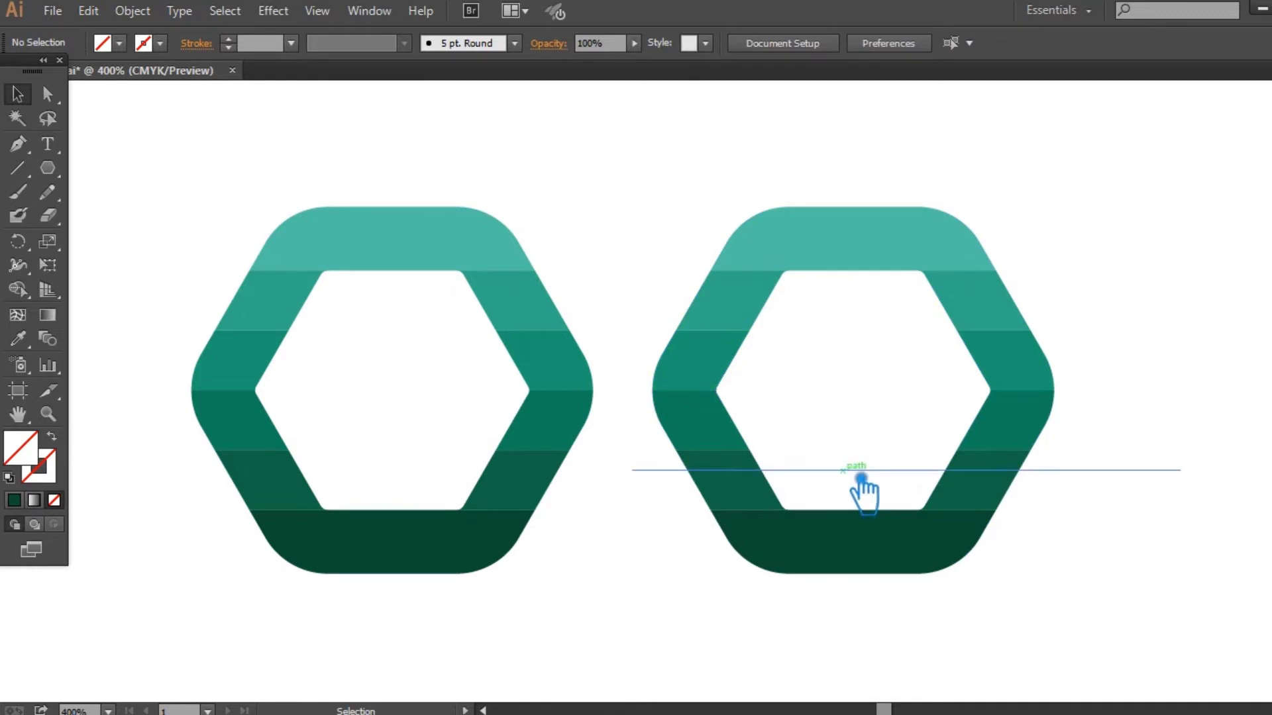
pyautogui.moveTo(861, 475); pyautogui.dragTo(861, 461)
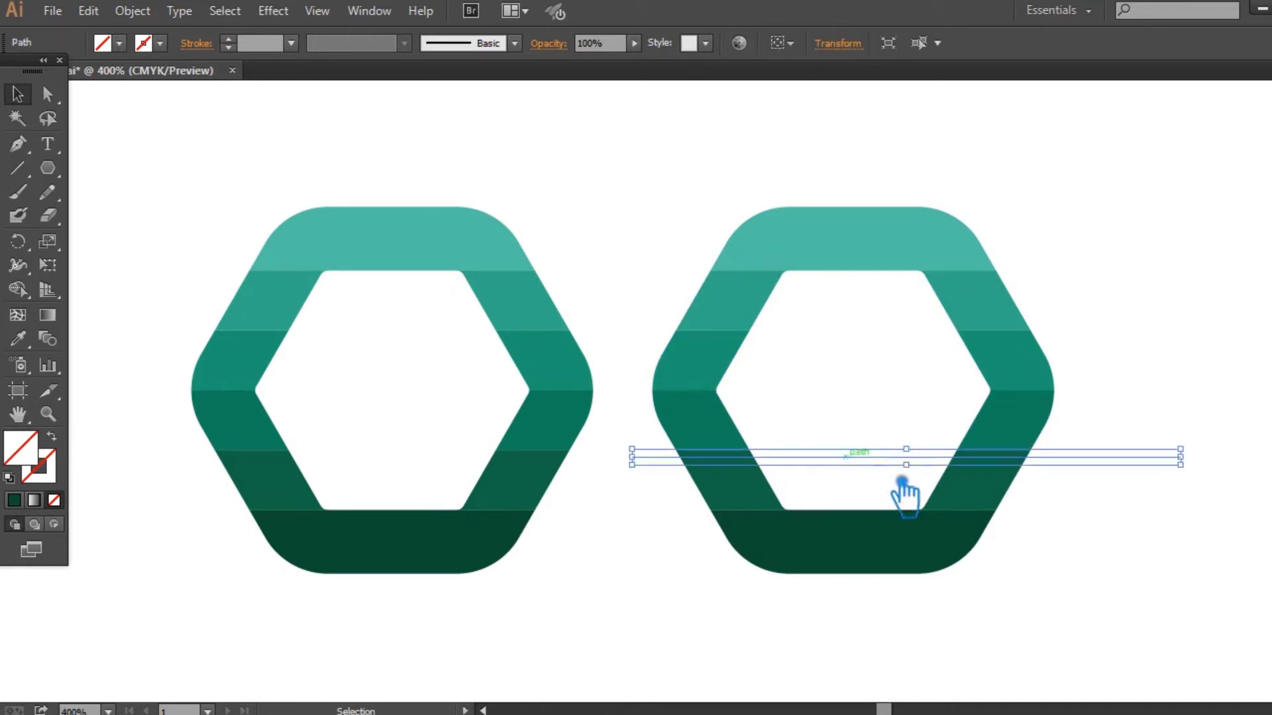
pyautogui.moveTo(1112, 579); pyautogui.dragTo(676, 200)
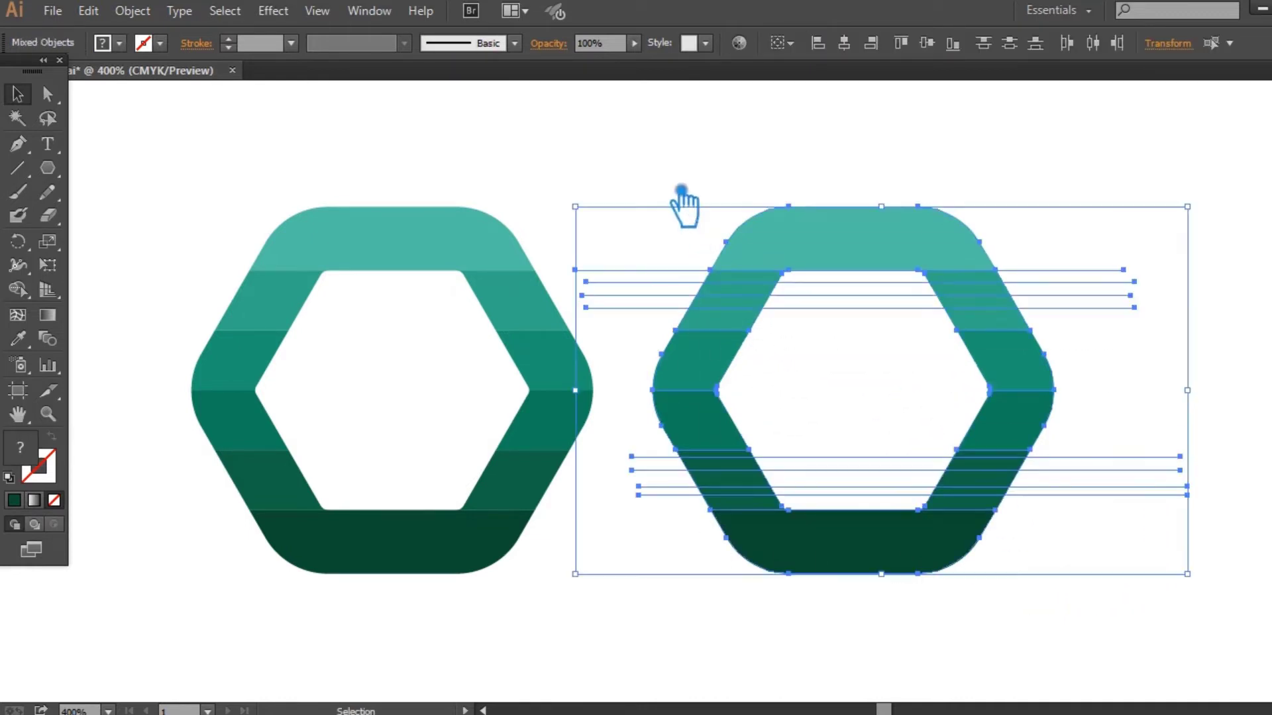
pyautogui.click(1201, 379)
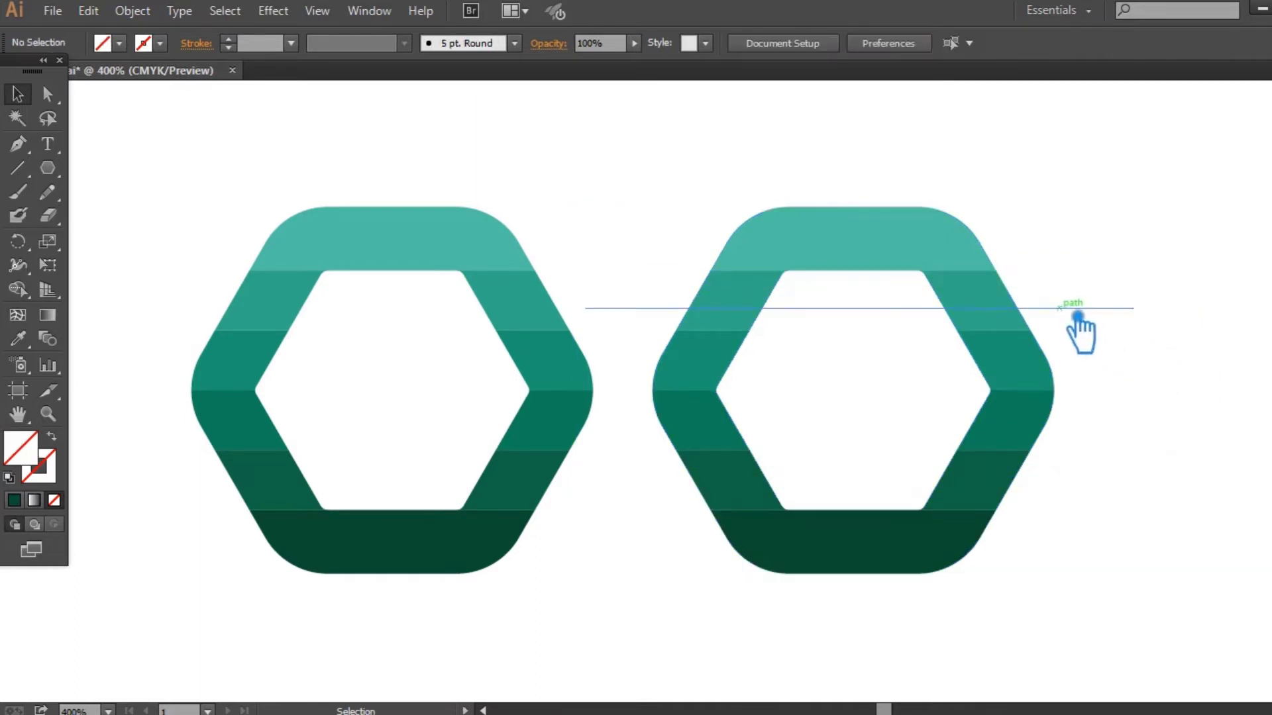
# Step: Add a copy of the upper cut line just below it, then select the ring with all lines
pyautogui.moveTo(1077, 317); pyautogui.dragTo(1079, 328)
pyautogui.click(1159, 364)
pyautogui.moveTo(1158, 364); pyautogui.dragTo(1106, 228)
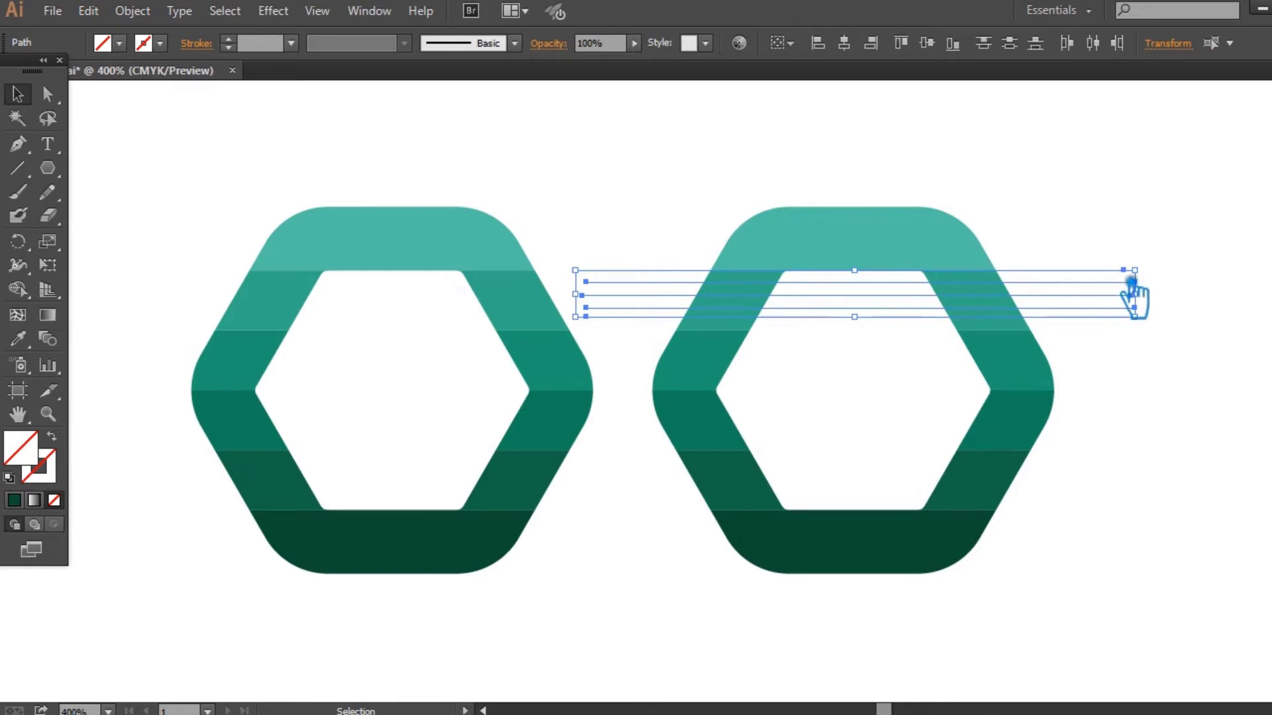
pyautogui.click(1198, 362)
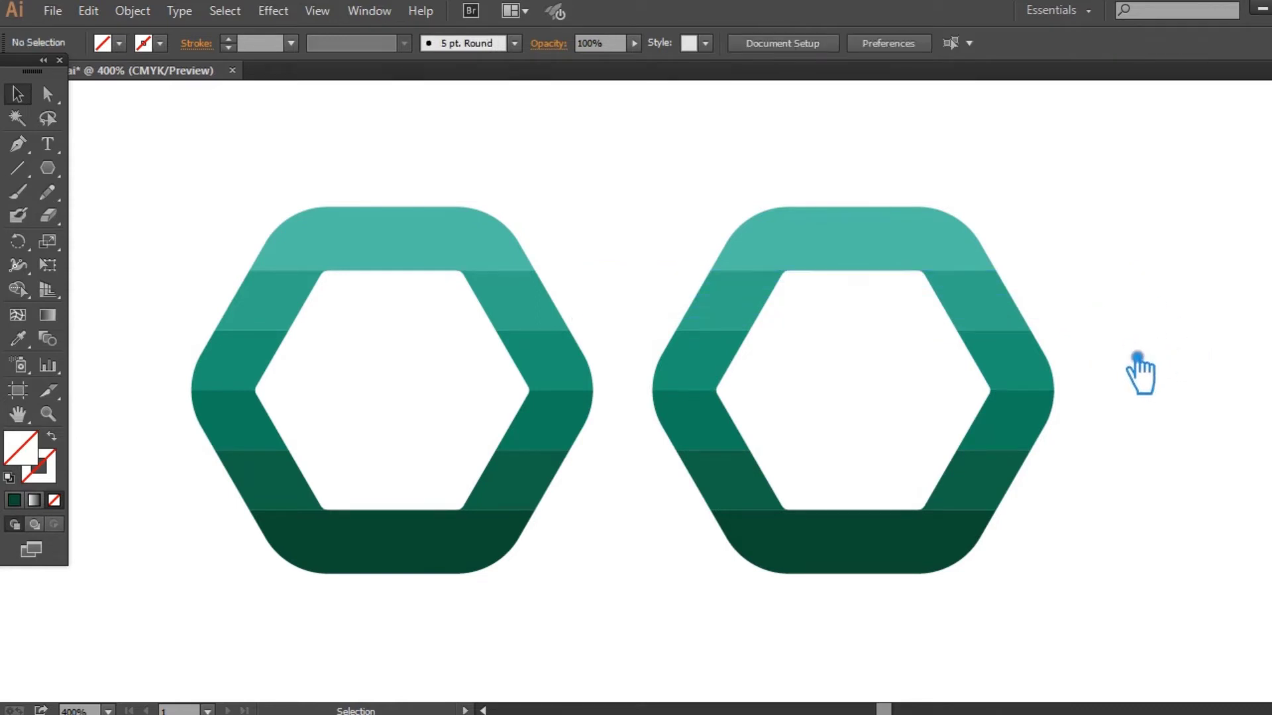
pyautogui.moveTo(1094, 653); pyautogui.dragTo(664, 200)
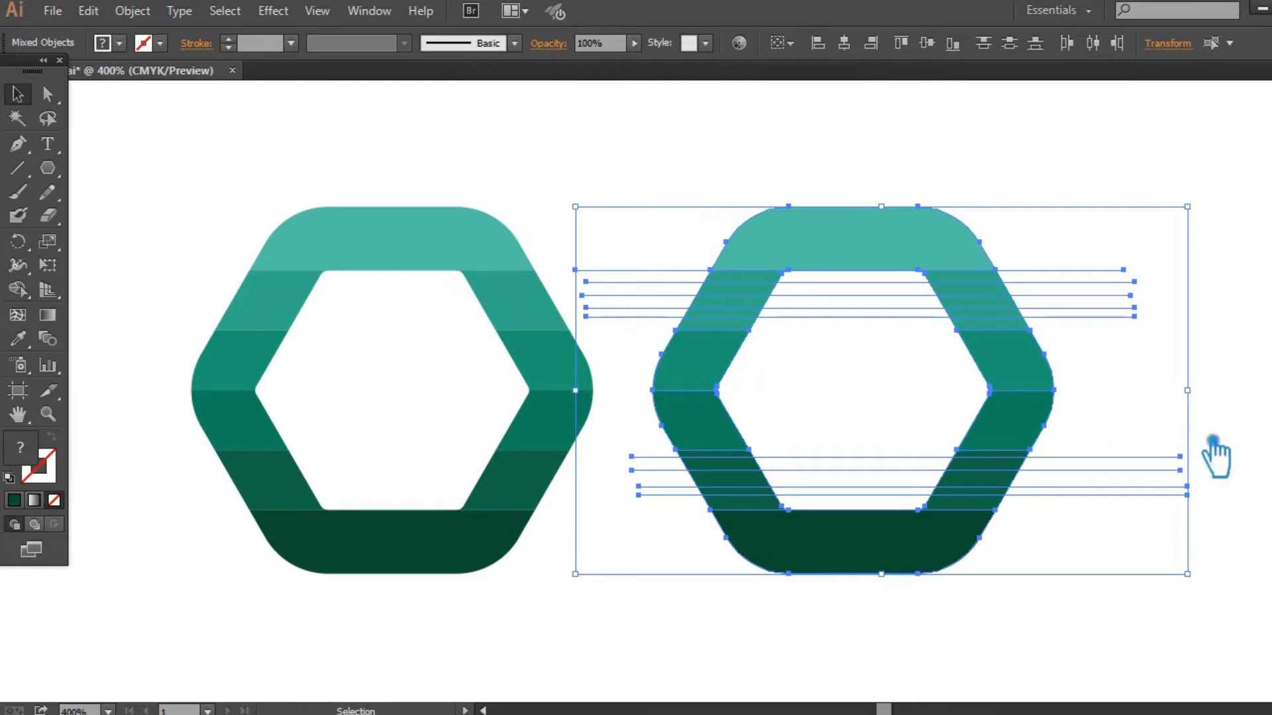
pyautogui.hotkey('shift', 'ctrl', 'F9')
# Step: Divide the right ring along the cut lines with Pathfinder and ungroup the pieces
pyautogui.click(1141, 604)
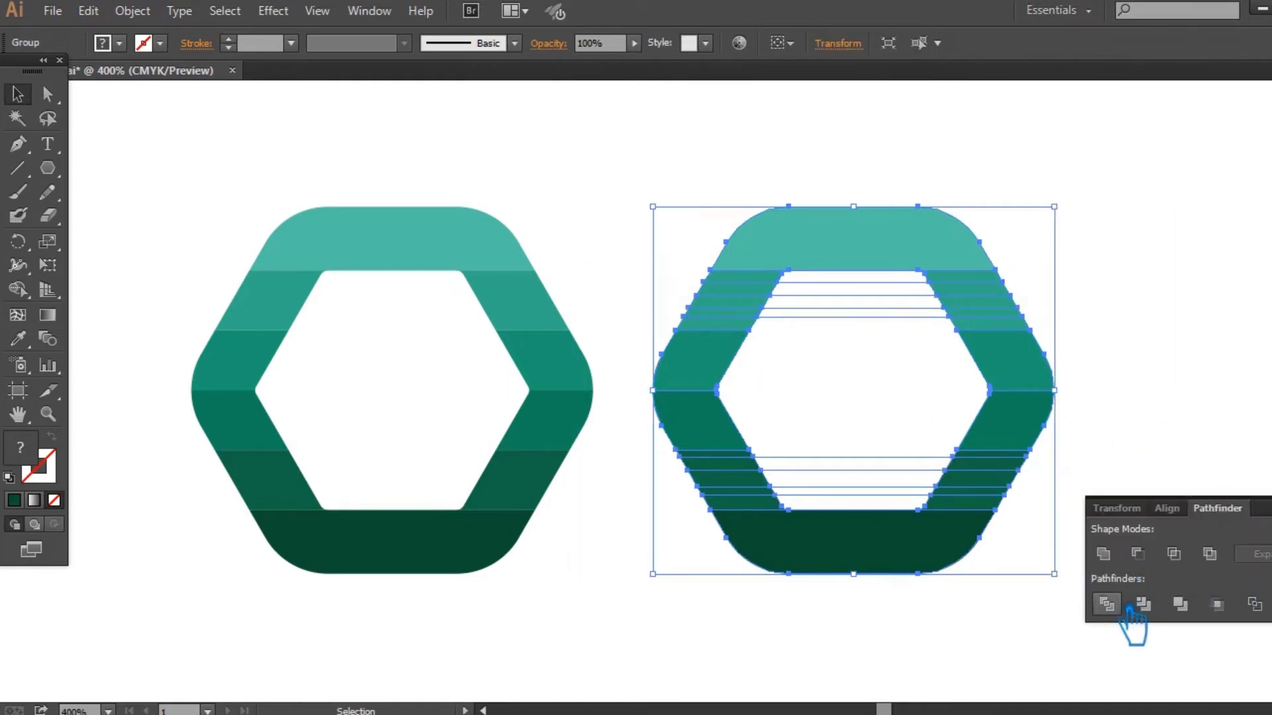
pyautogui.click(1149, 340)
pyautogui.click(1023, 318)
pyautogui.rightClick(1023, 318)
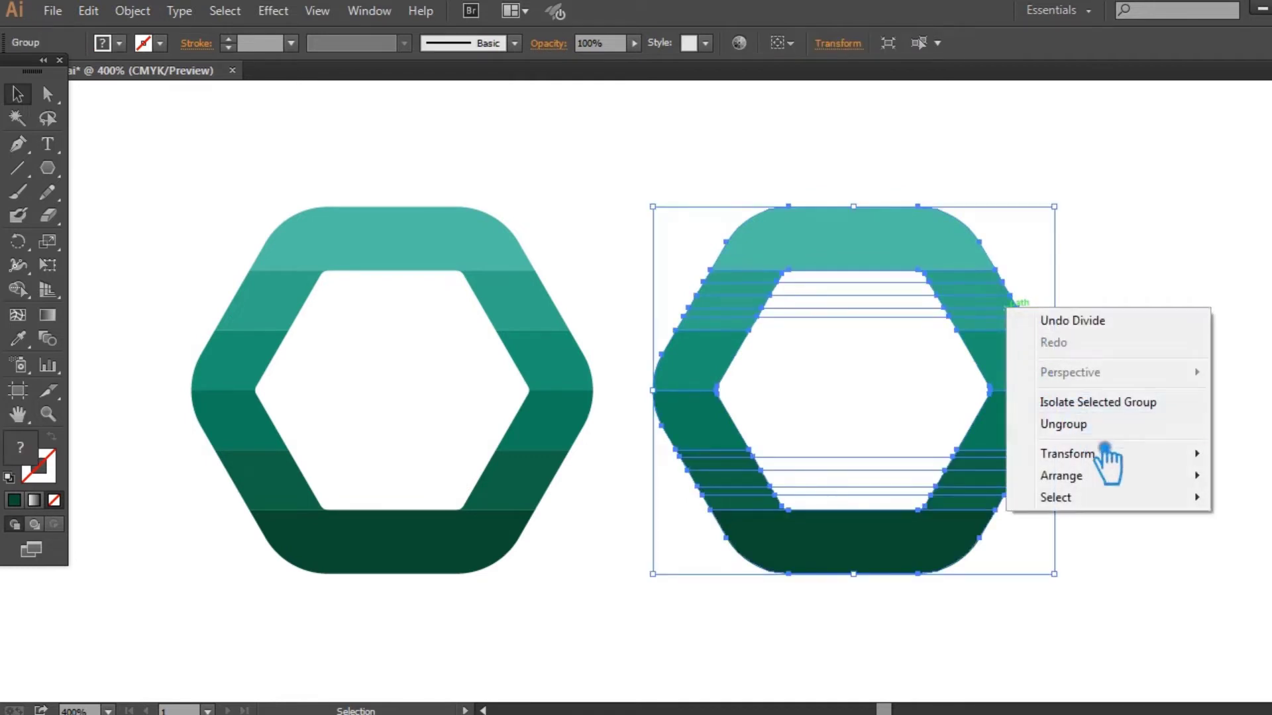
pyautogui.click(1112, 425)
# Step: Delete the stripe pieces inside the ring's upper and lower opening
pyautogui.click(1099, 369)
pyautogui.moveTo(891, 348); pyautogui.dragTo(804, 278)
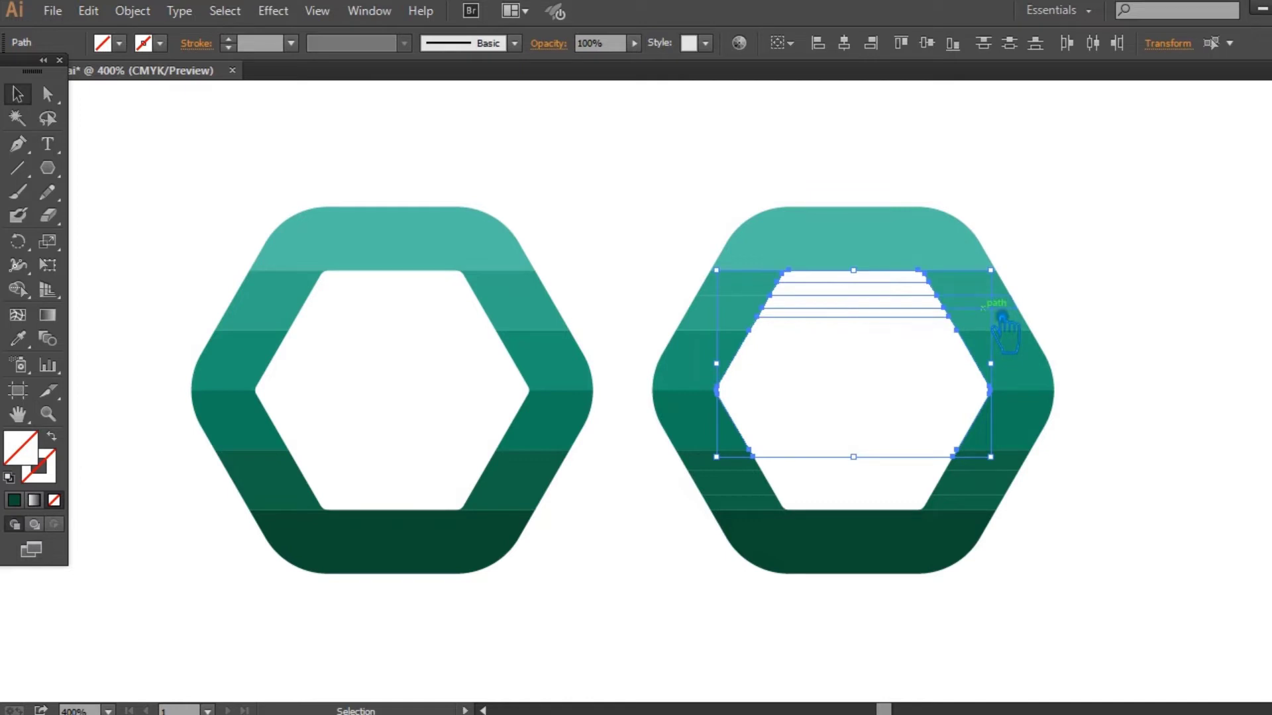
pyautogui.press('Delete')
pyautogui.moveTo(800, 382)
pyautogui.mouseDown()
pyautogui.moveTo(887, 481)
pyautogui.moveTo(946, 516)
pyautogui.mouseUp()
pyautogui.press('Delete')
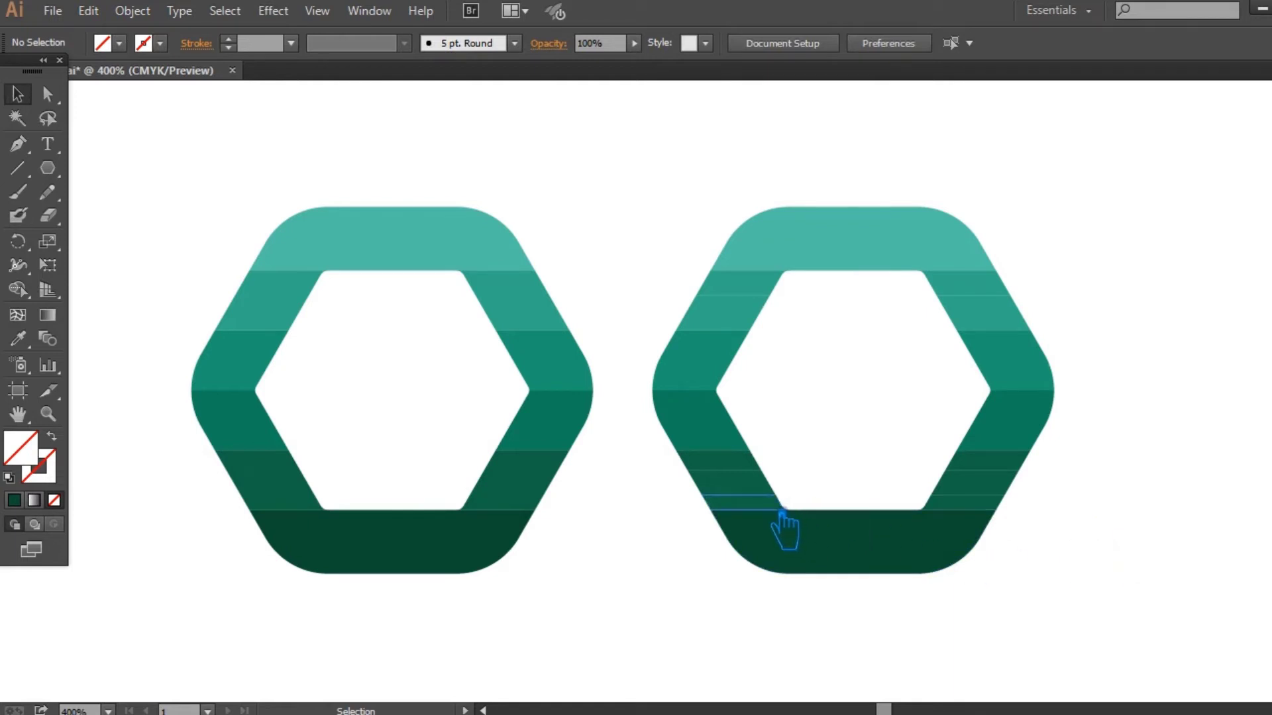
# Step: Nudge the thin lower-left slice of the right ring one step right
pyautogui.click(784, 529)
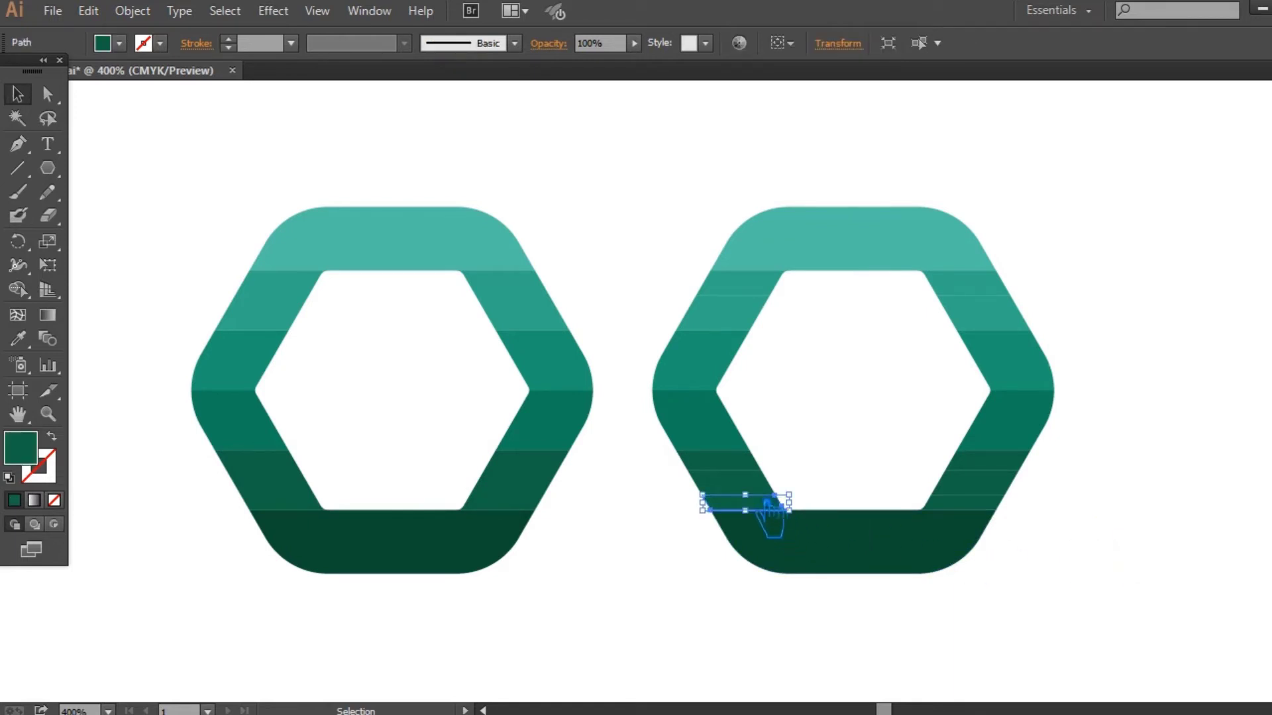
pyautogui.click(800, 493)
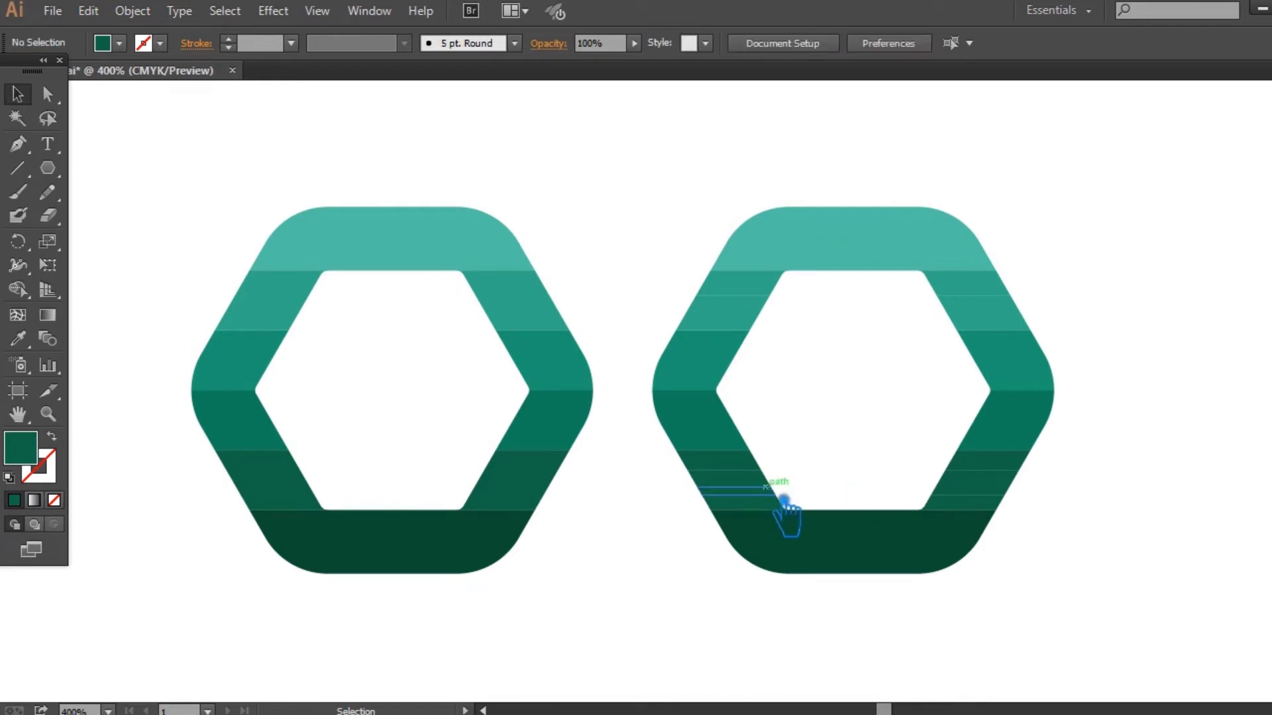
pyautogui.click(776, 493)
pyautogui.press('Right')
pyautogui.press('Right')
pyautogui.press('Right')
pyautogui.press('Right')
pyautogui.press('Right')
pyautogui.click(861, 472)
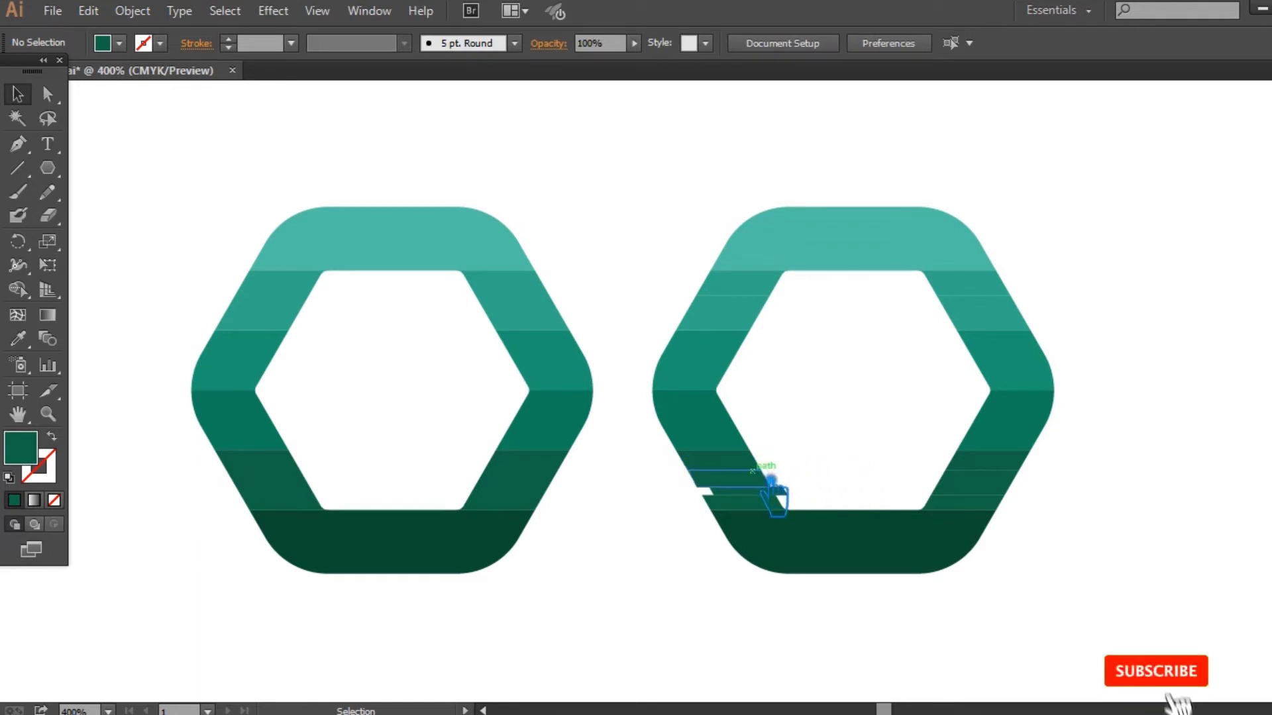
# Step: Delete the leftover white slivers along the lower inner edge of the opening
pyautogui.moveTo(773, 477); pyautogui.dragTo(765, 460)
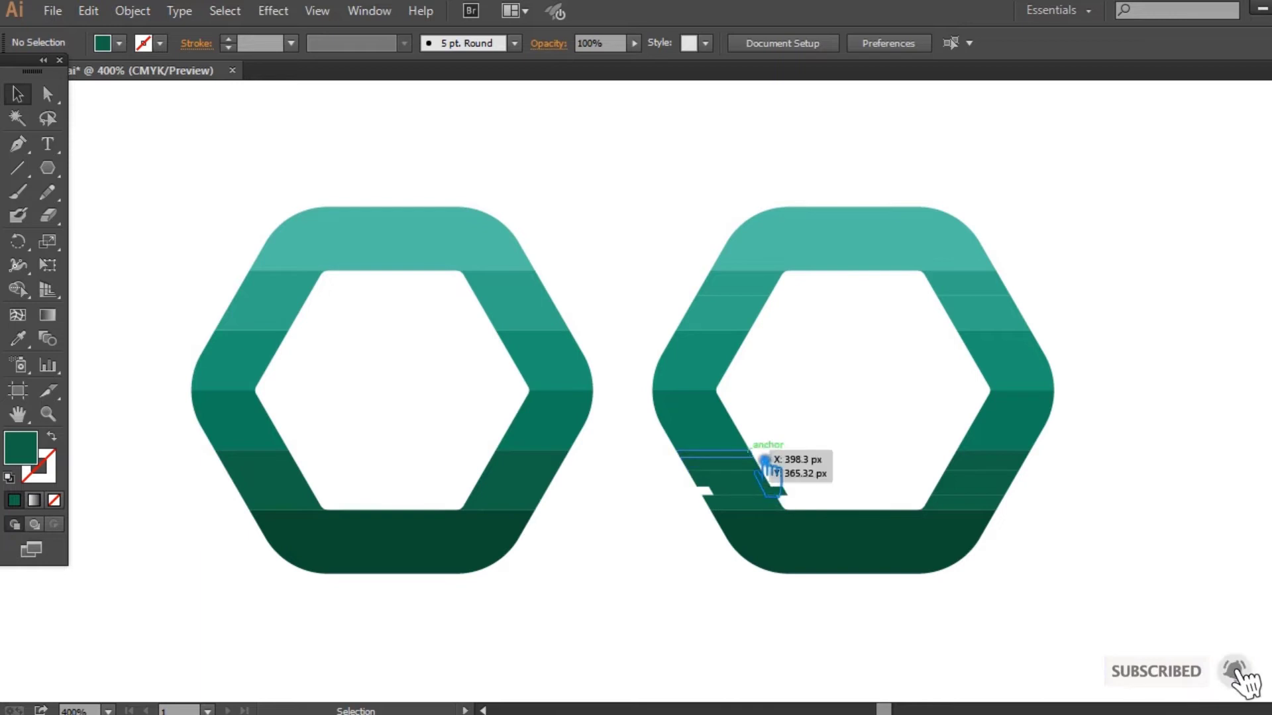
pyautogui.moveTo(765, 460); pyautogui.dragTo(768, 467)
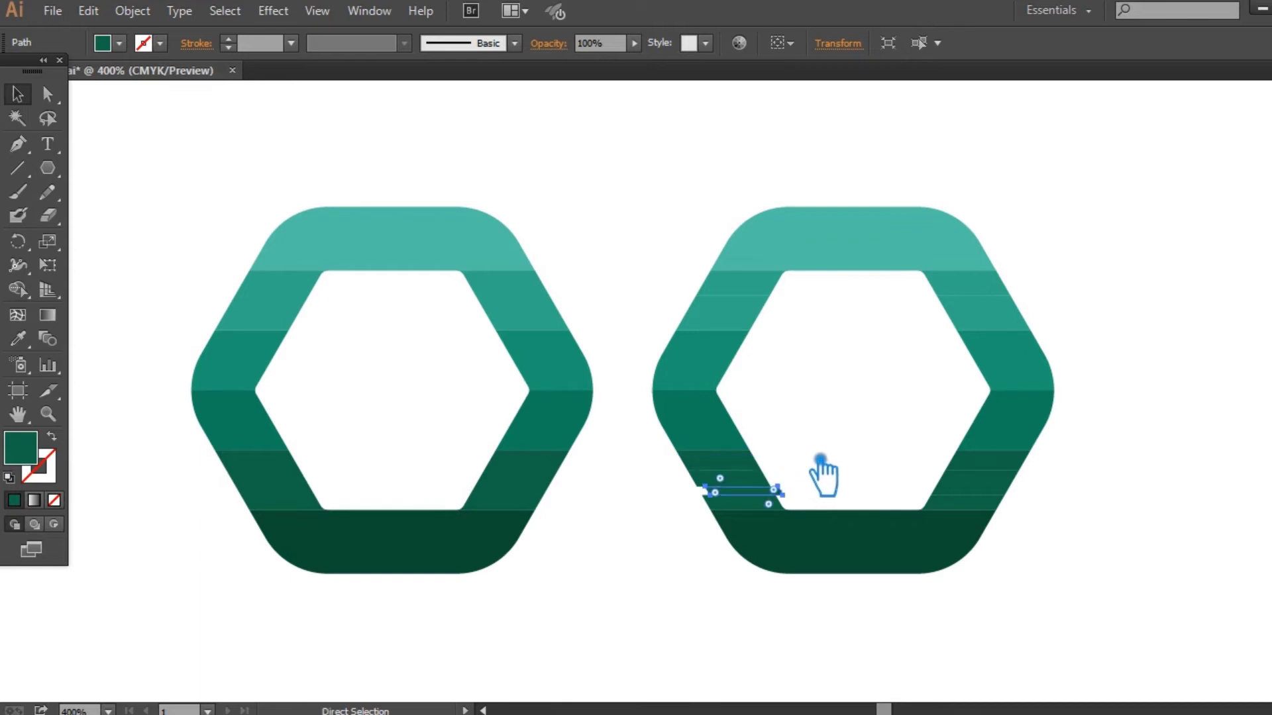
pyautogui.keyDown('shift'); pyautogui.click(819, 466); pyautogui.keyUp('shift')
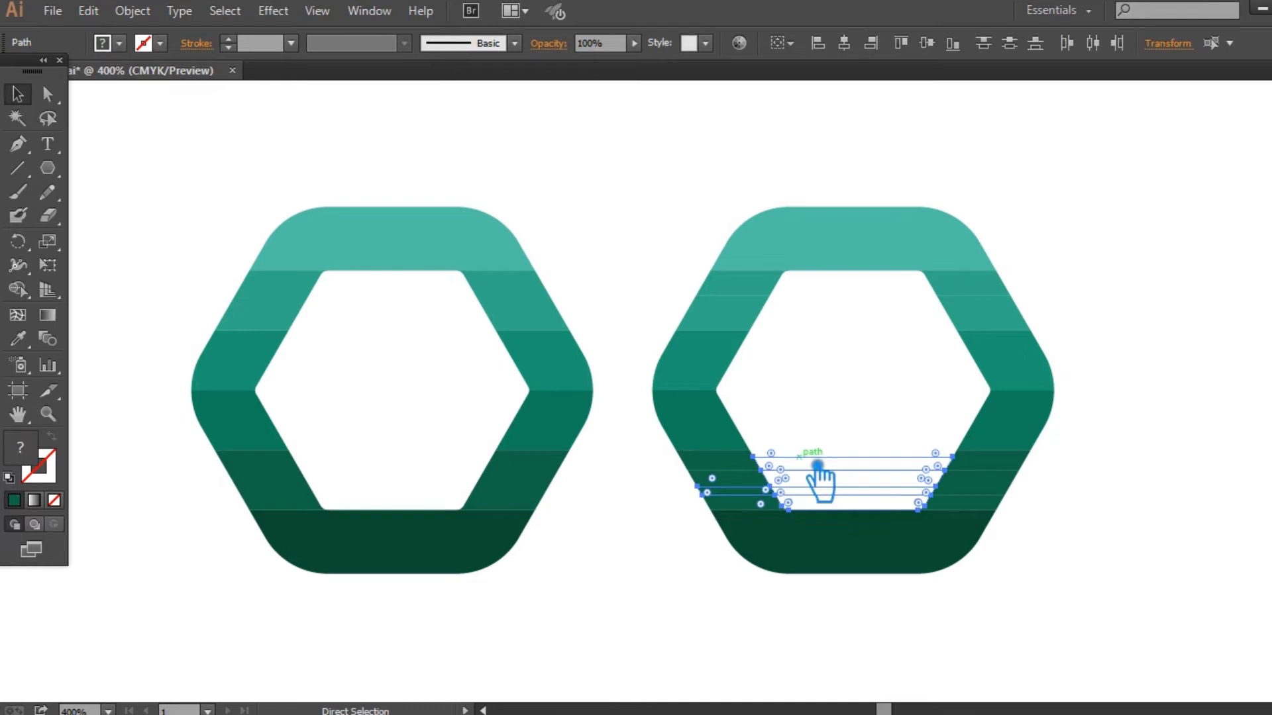
pyautogui.press('Delete')
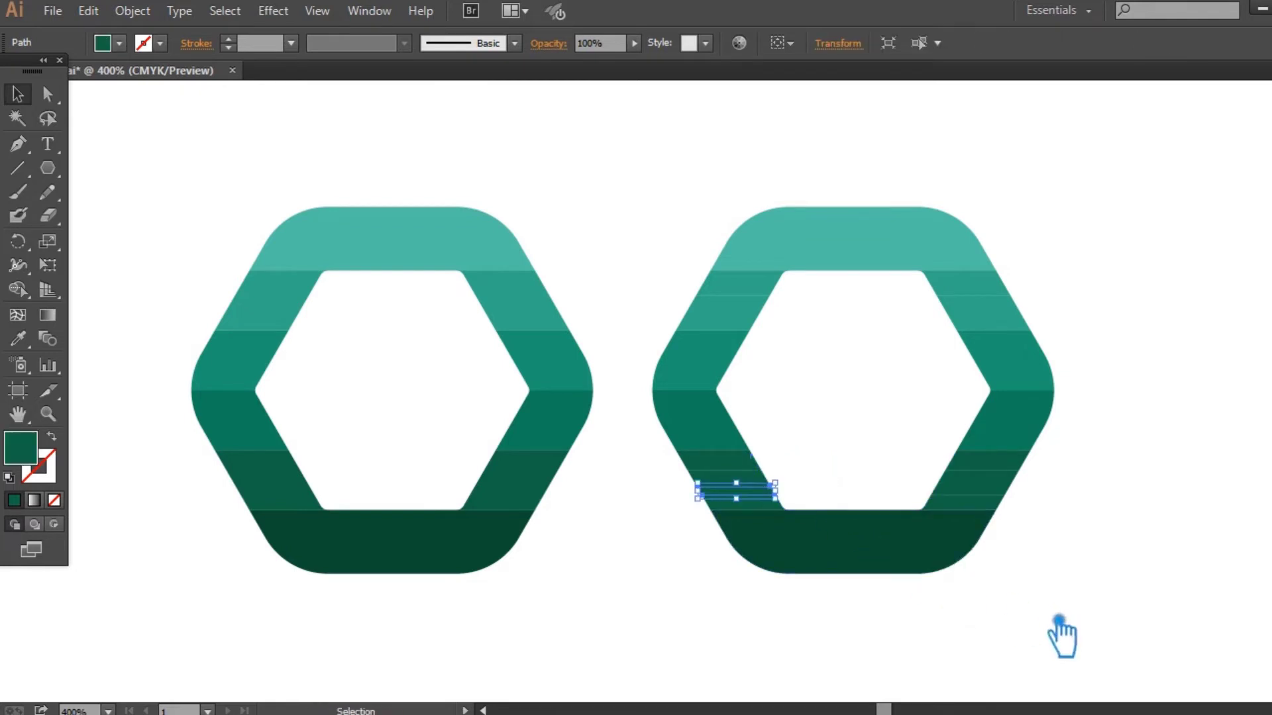
pyautogui.click(1062, 630)
pyautogui.click(757, 494)
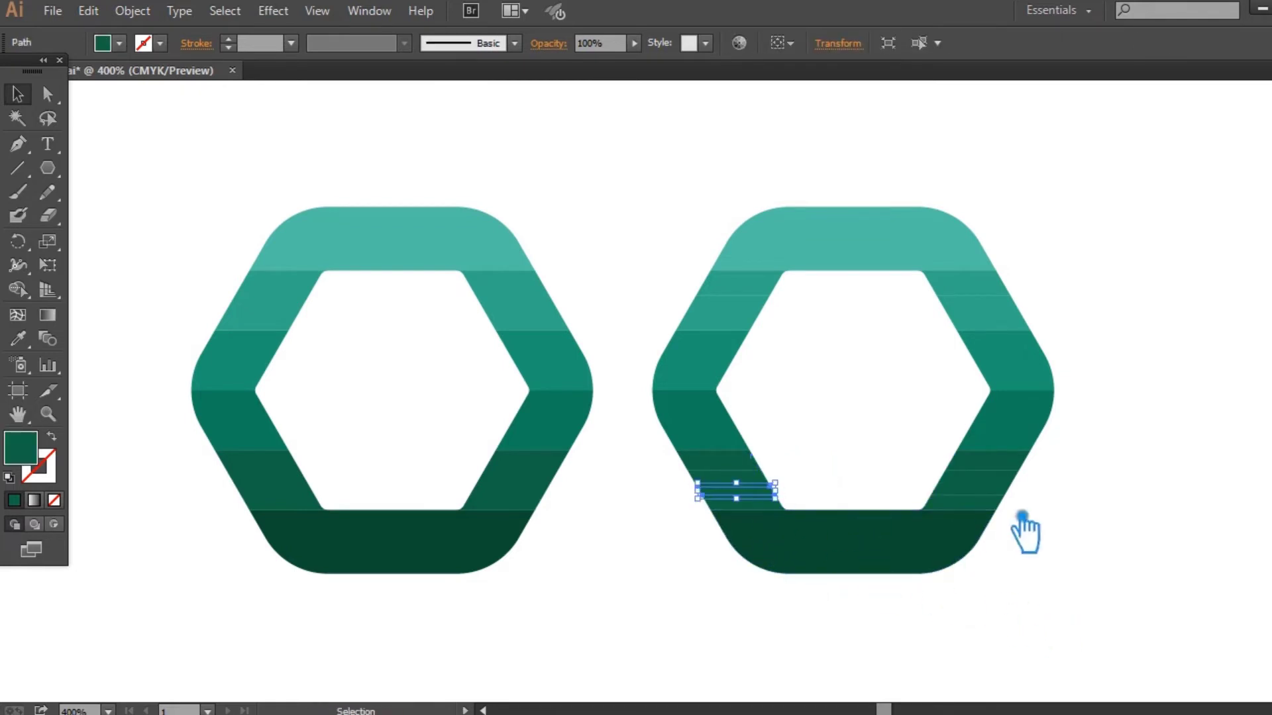
pyautogui.keyDown('shift'); pyautogui.click(991, 506); pyautogui.keyUp('shift')
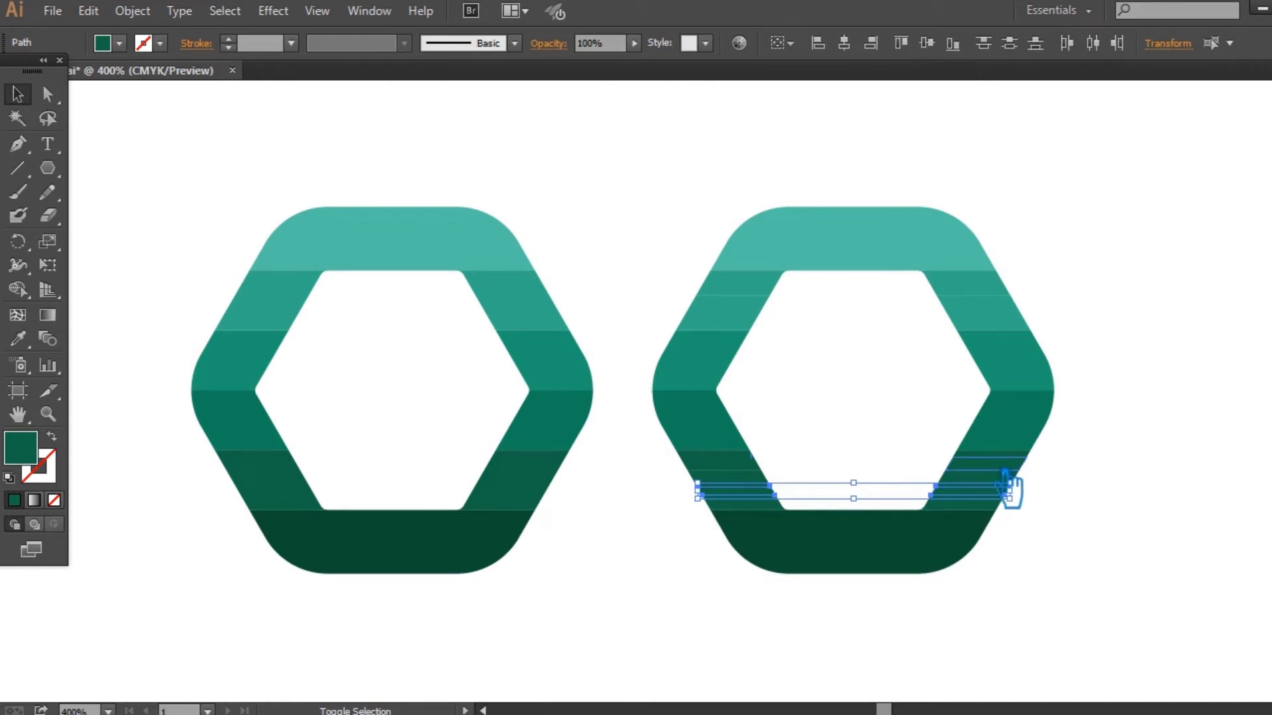
pyautogui.click(1079, 517)
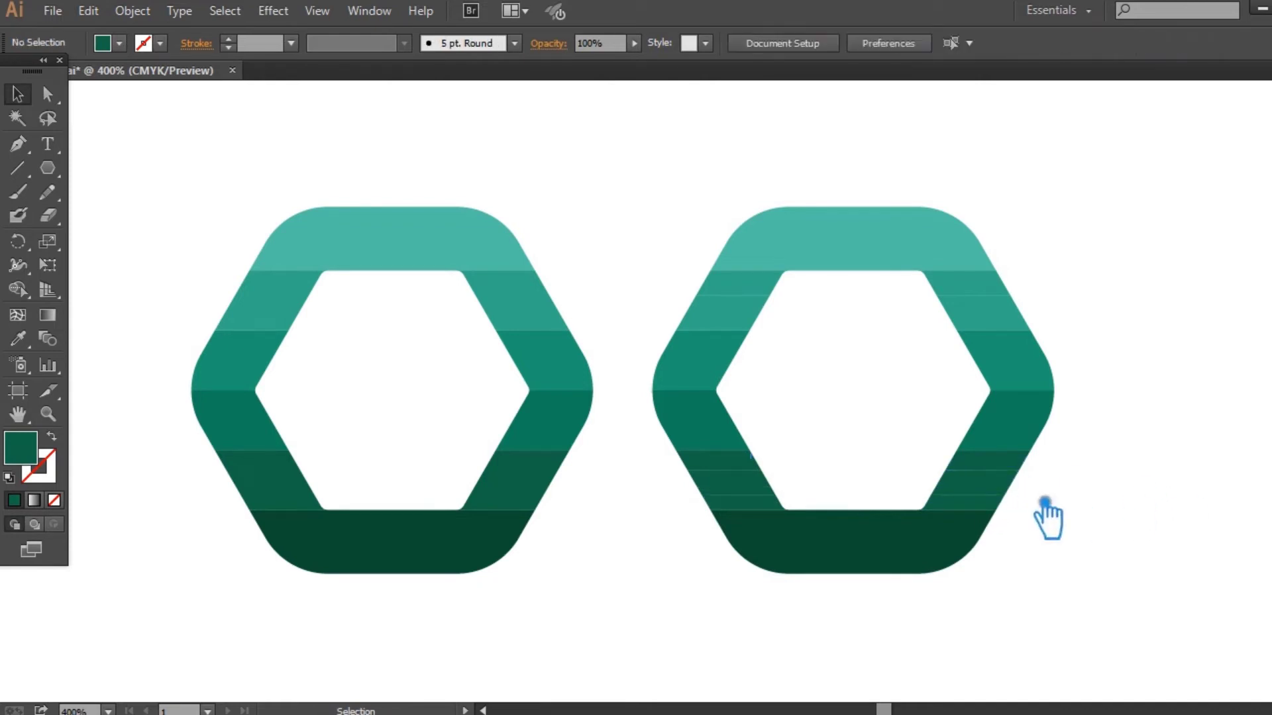
# Step: Shift two lower-left slices of the right ring to the right
pyautogui.click(772, 504)
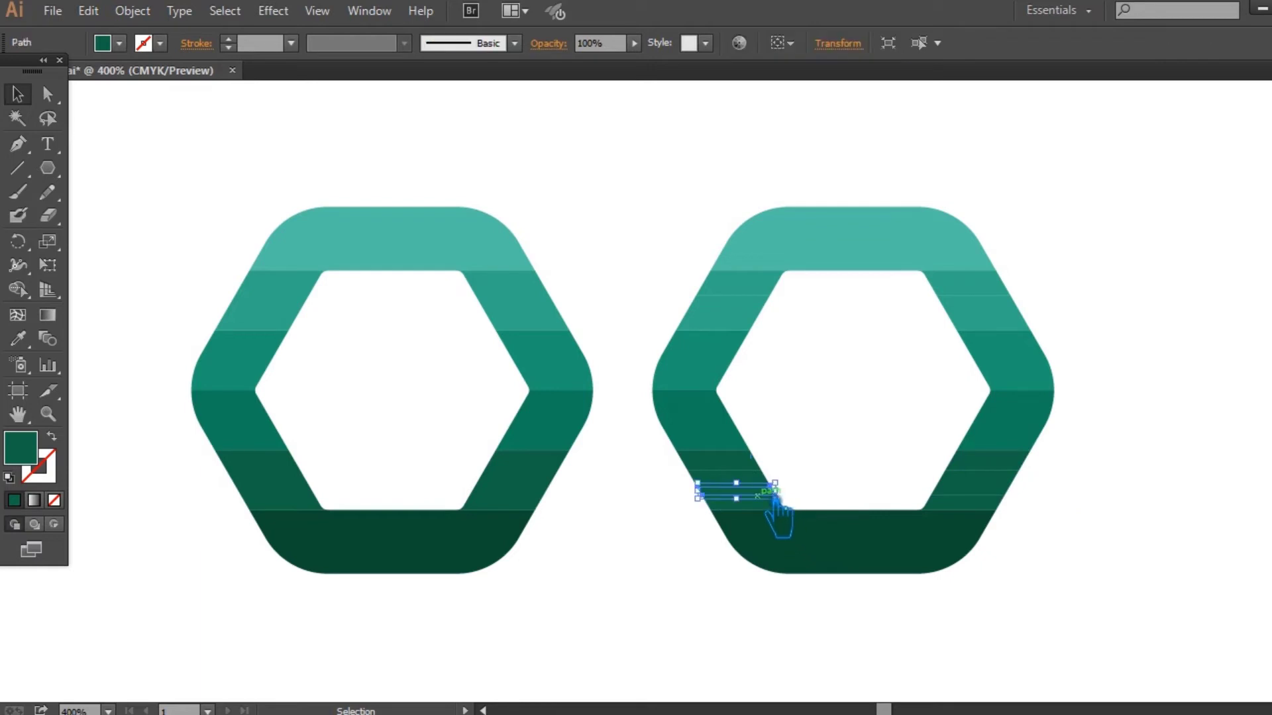
pyautogui.keyDown('shift'); pyautogui.click(762, 473); pyautogui.keyUp('shift')
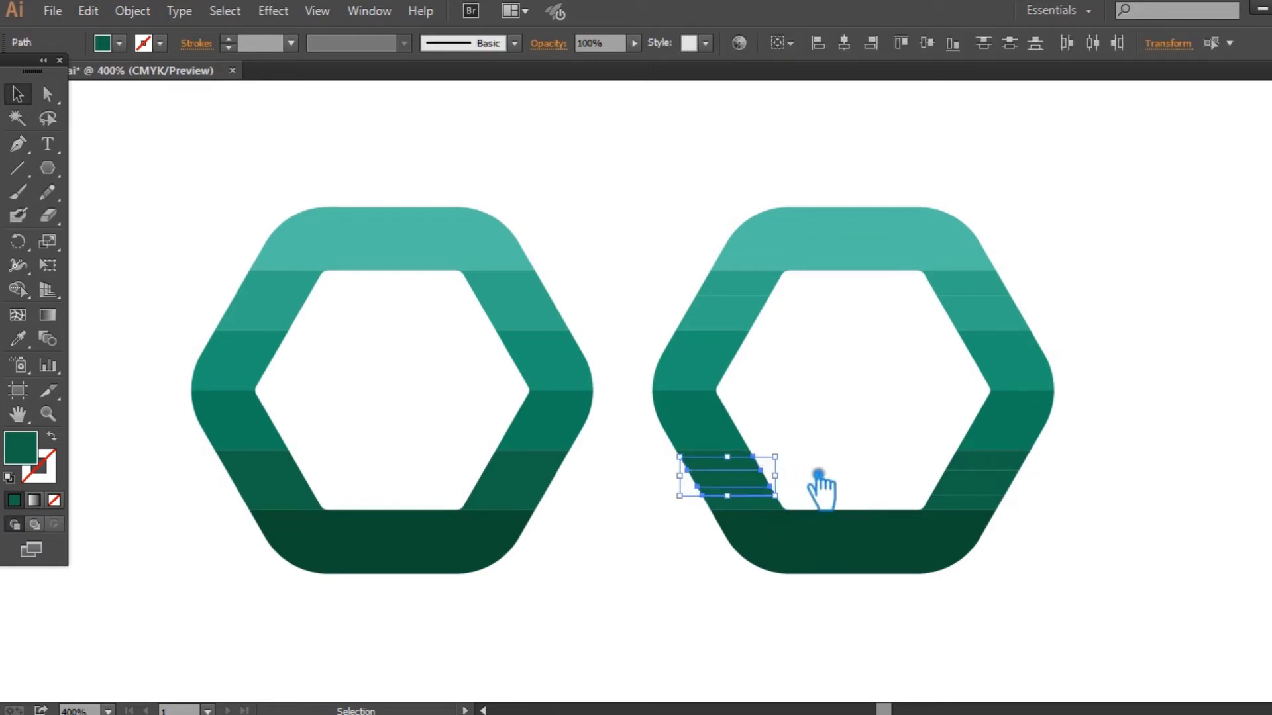
pyautogui.press('Right')
pyautogui.press('Right')
pyautogui.press('Right')
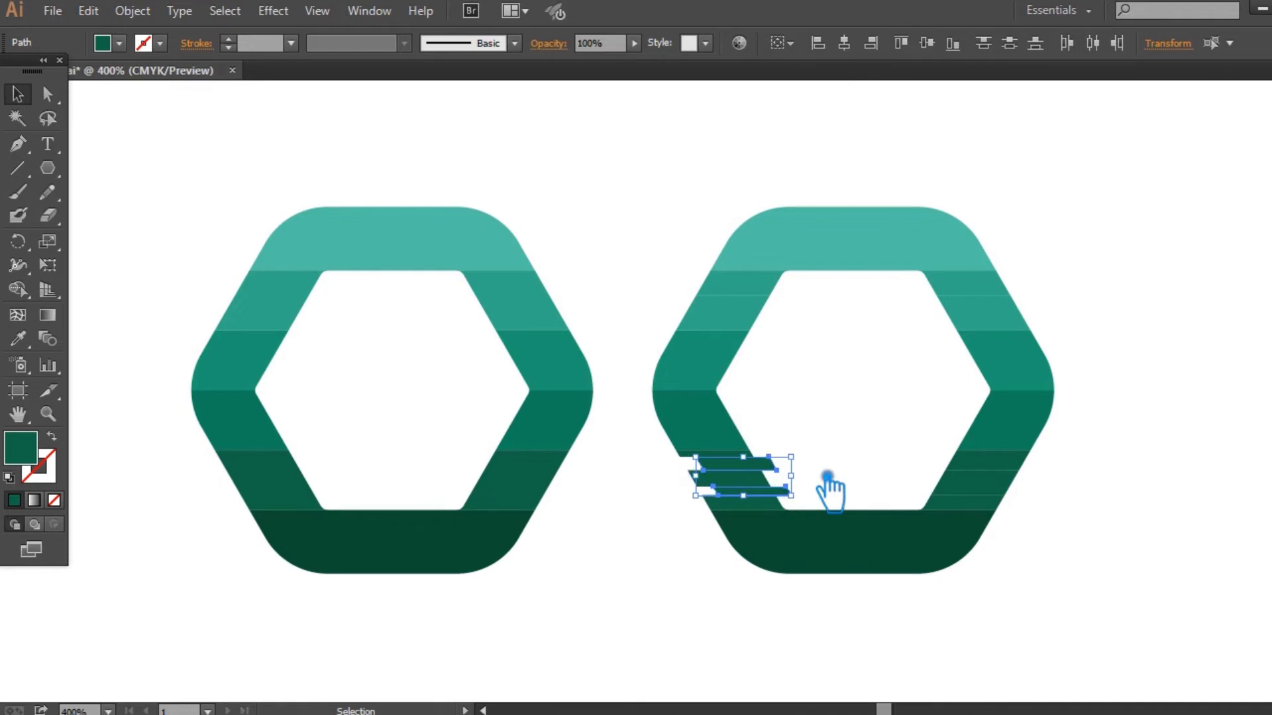
pyautogui.click(850, 482)
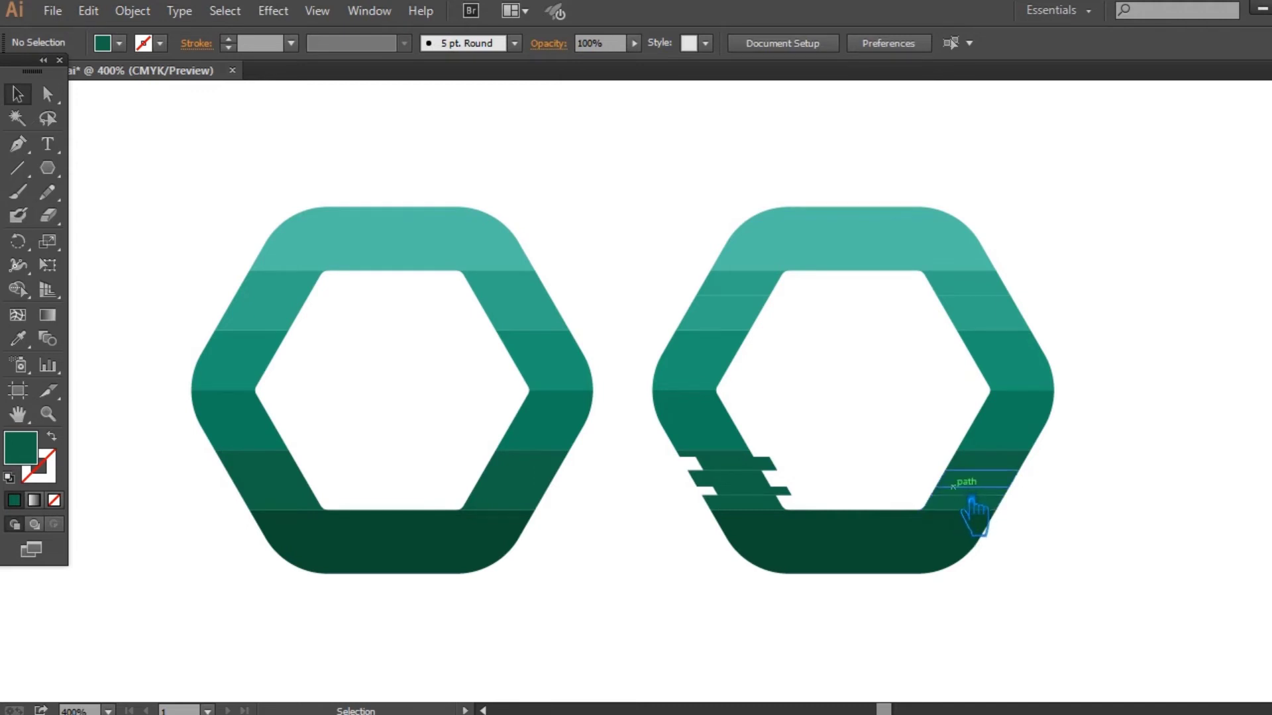
# Step: Shift the lower-right slices to the left, mirroring the glitch offset
pyautogui.click(971, 495)
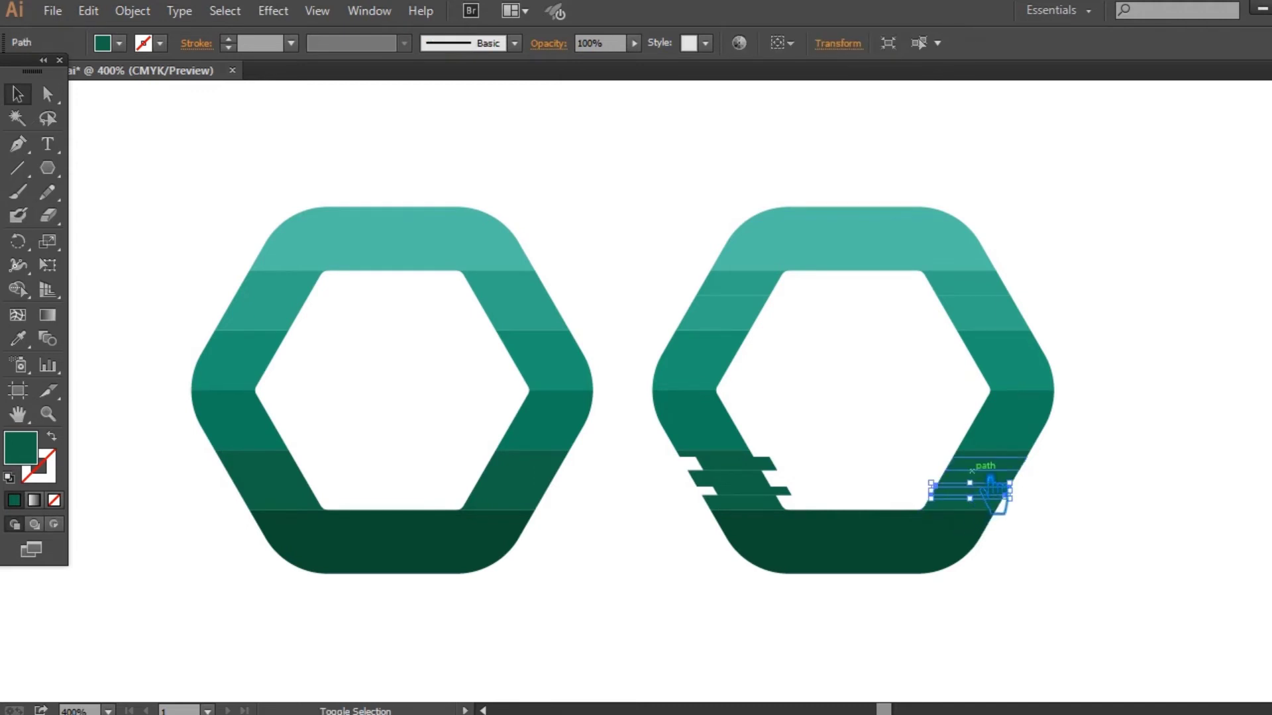
pyautogui.keyDown('shift'); pyautogui.click(990, 479); pyautogui.keyUp('shift')
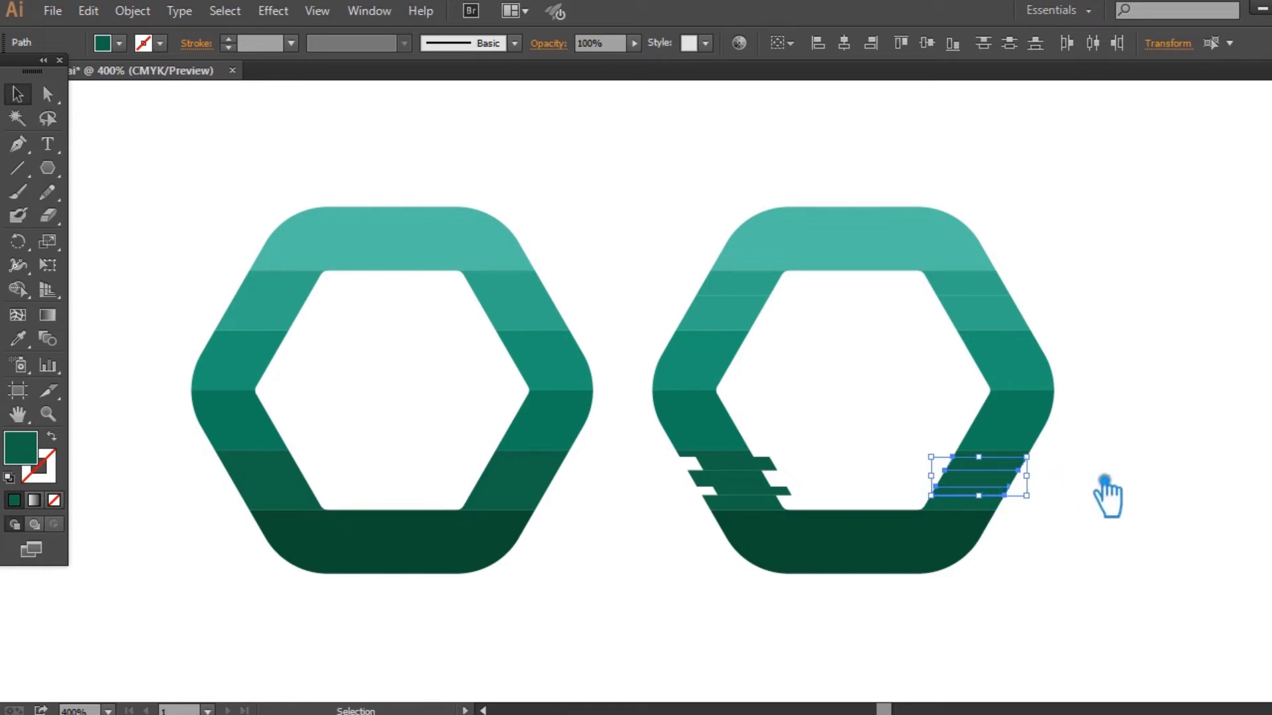
pyautogui.press('Left')
pyautogui.press('Left')
pyautogui.press('Left')
pyautogui.press('Left')
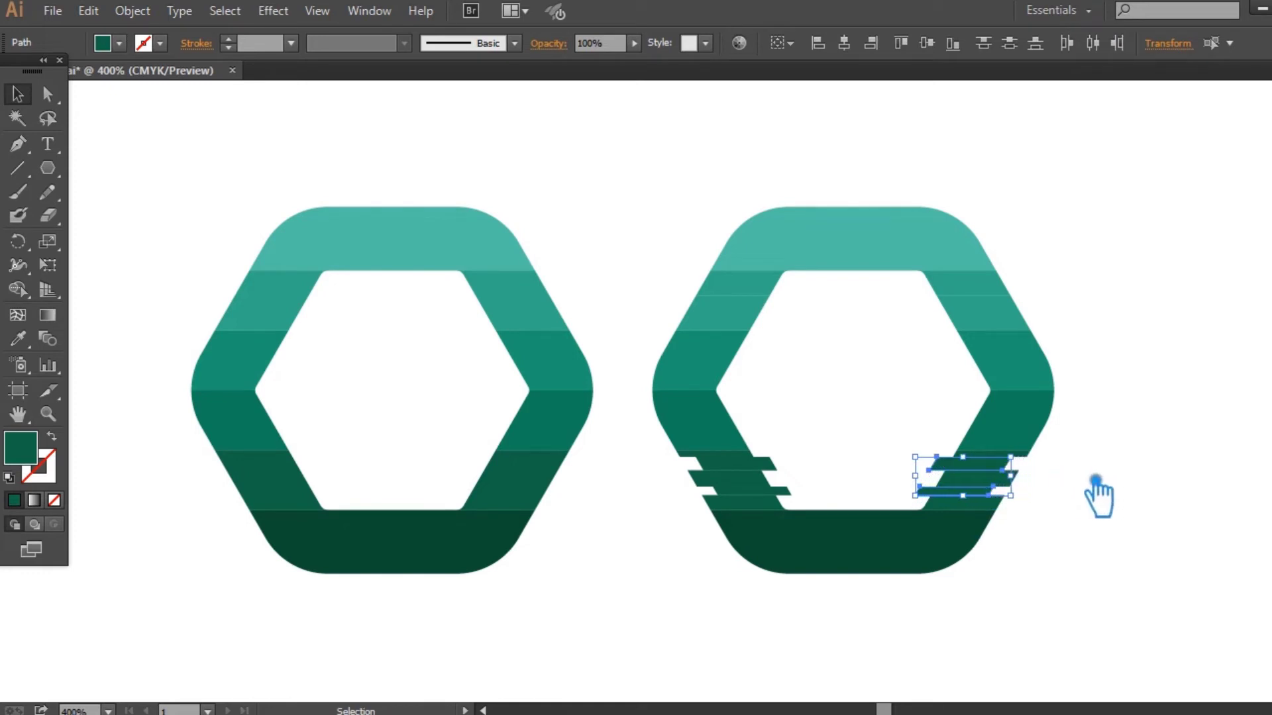
pyautogui.click(1096, 480)
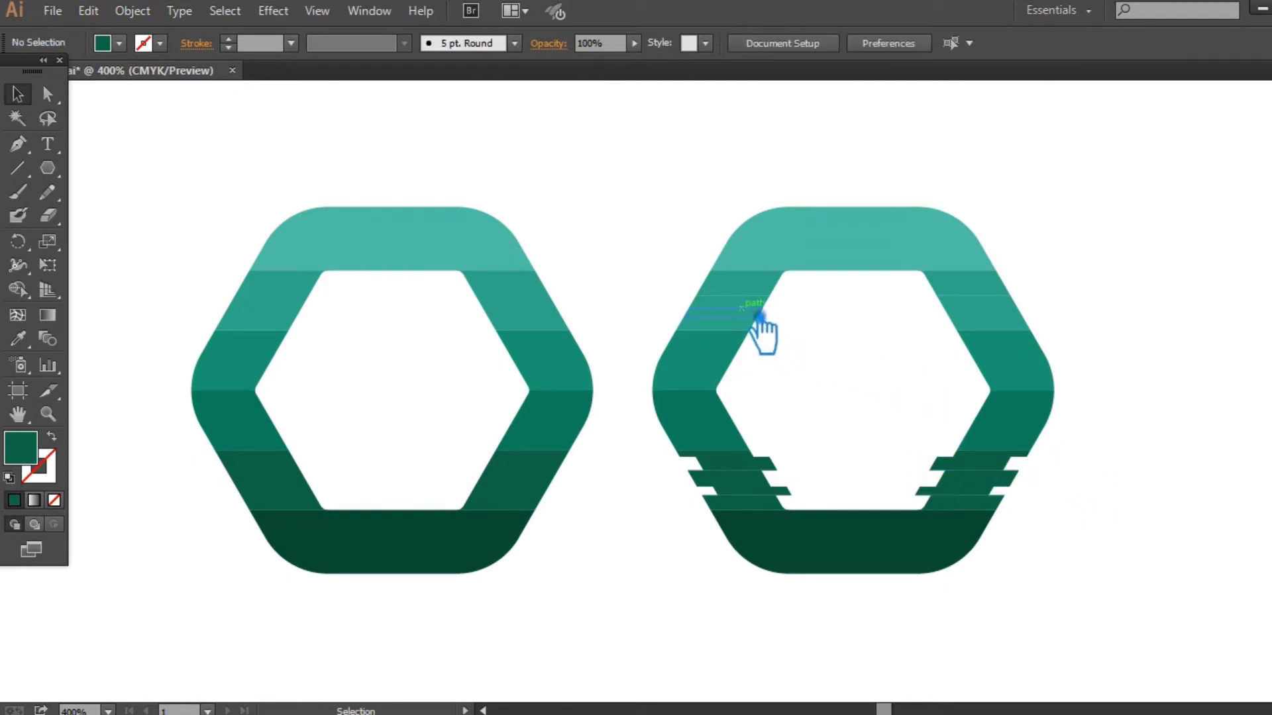
pyautogui.click(760, 316)
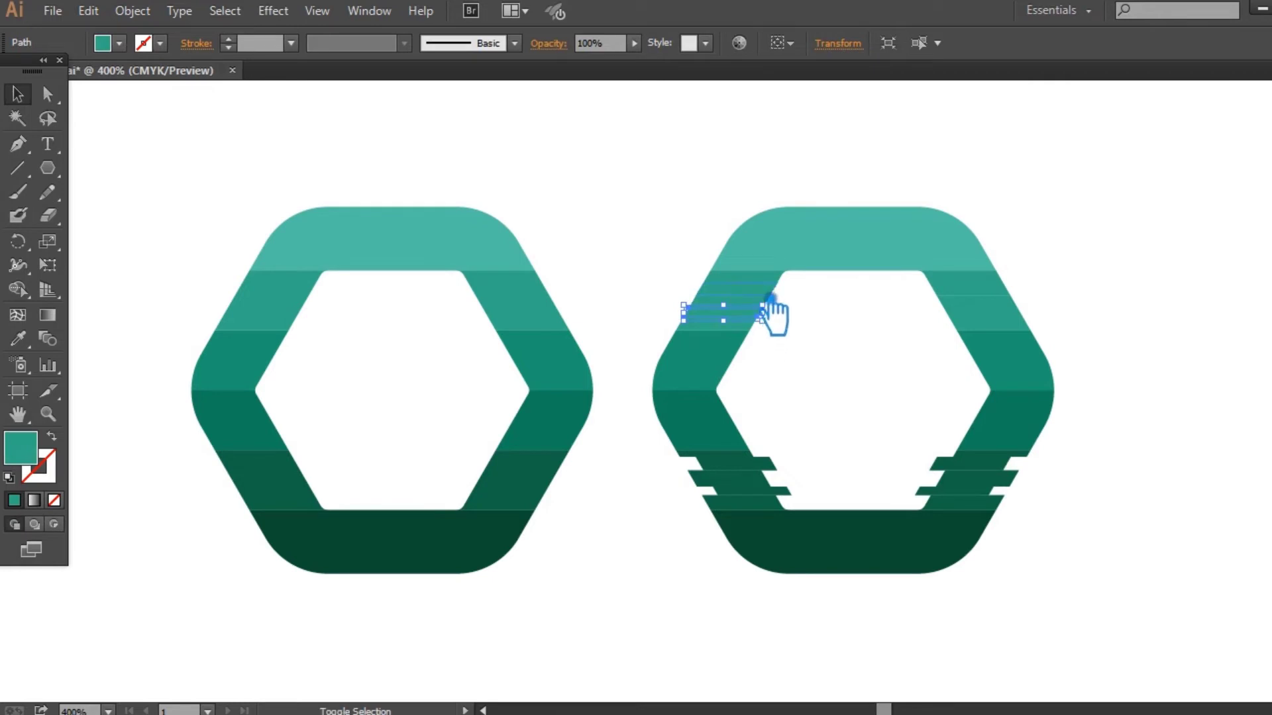
pyautogui.keyDown('shift'); pyautogui.click(770, 297); pyautogui.keyUp('shift')
pyautogui.moveTo(771, 301)
pyautogui.mouseDown()
pyautogui.moveTo(973, 311)
pyautogui.moveTo(1003, 329)
pyautogui.mouseUp()
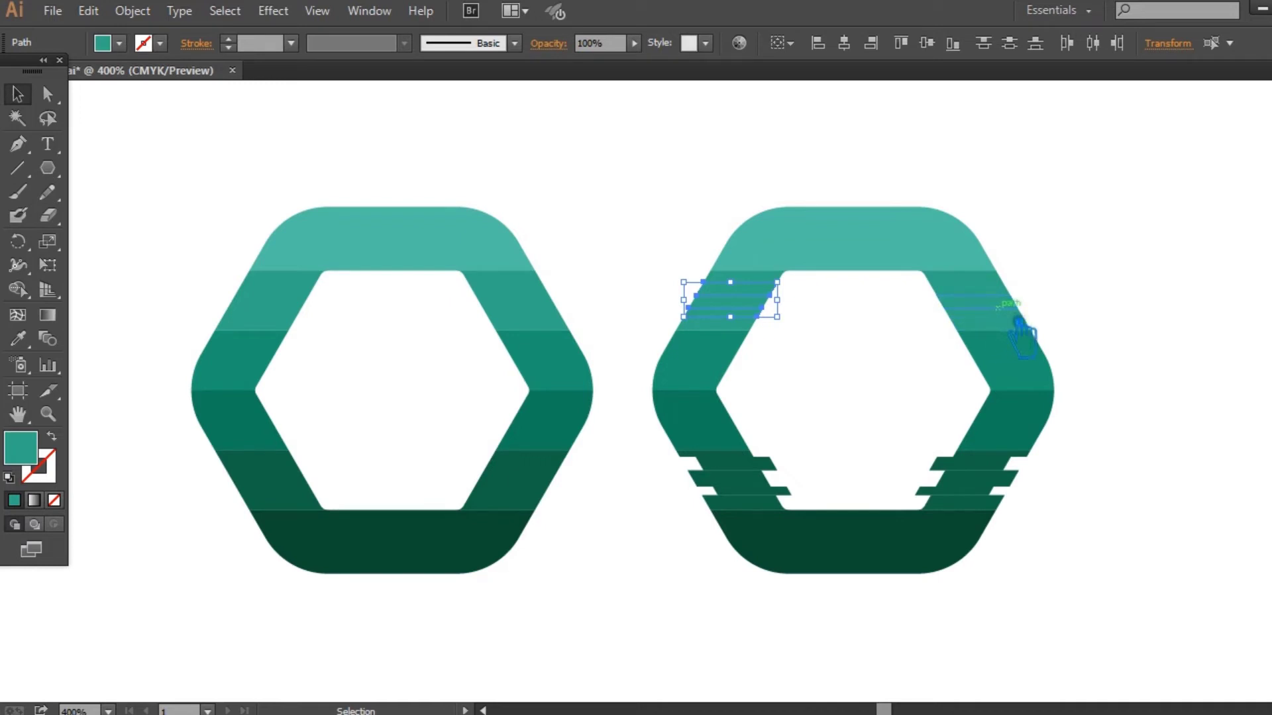
pyautogui.scroll(1, 1016, 328)
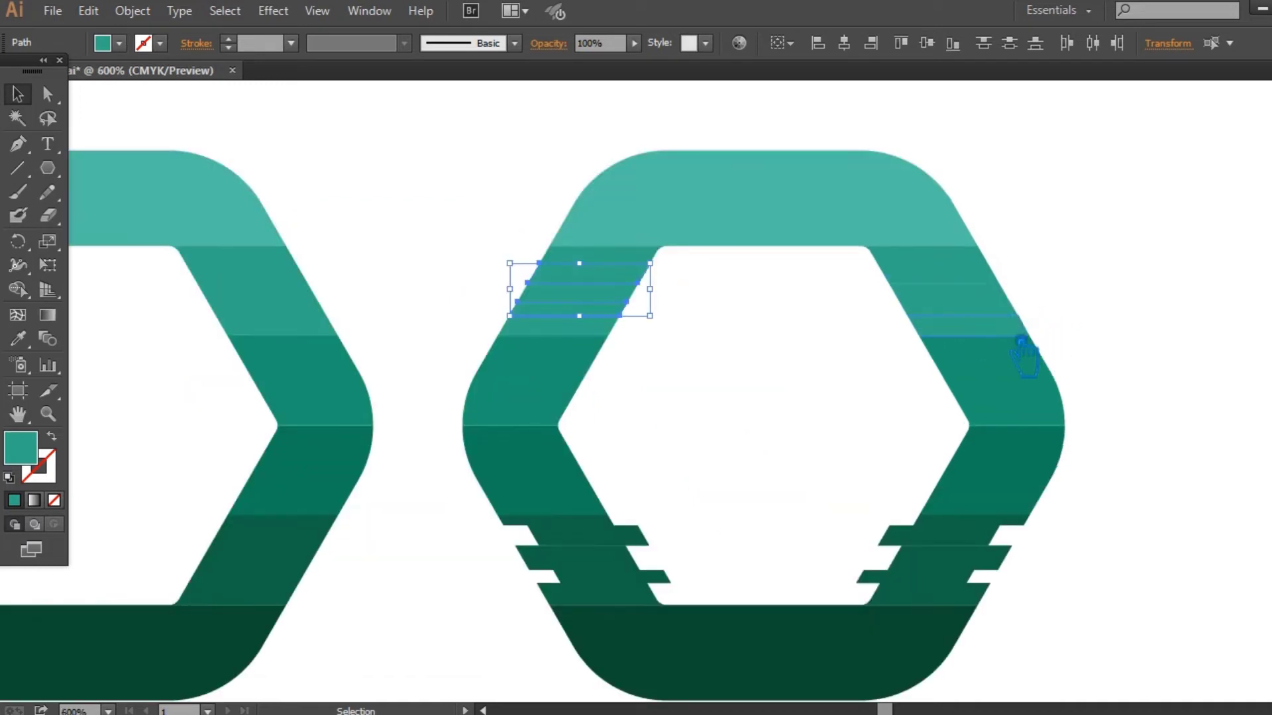
# Step: Shift the two upper-left slices a few nudges right and group them
pyautogui.keyDown('shift'); pyautogui.click(962, 317); pyautogui.keyUp('shift')
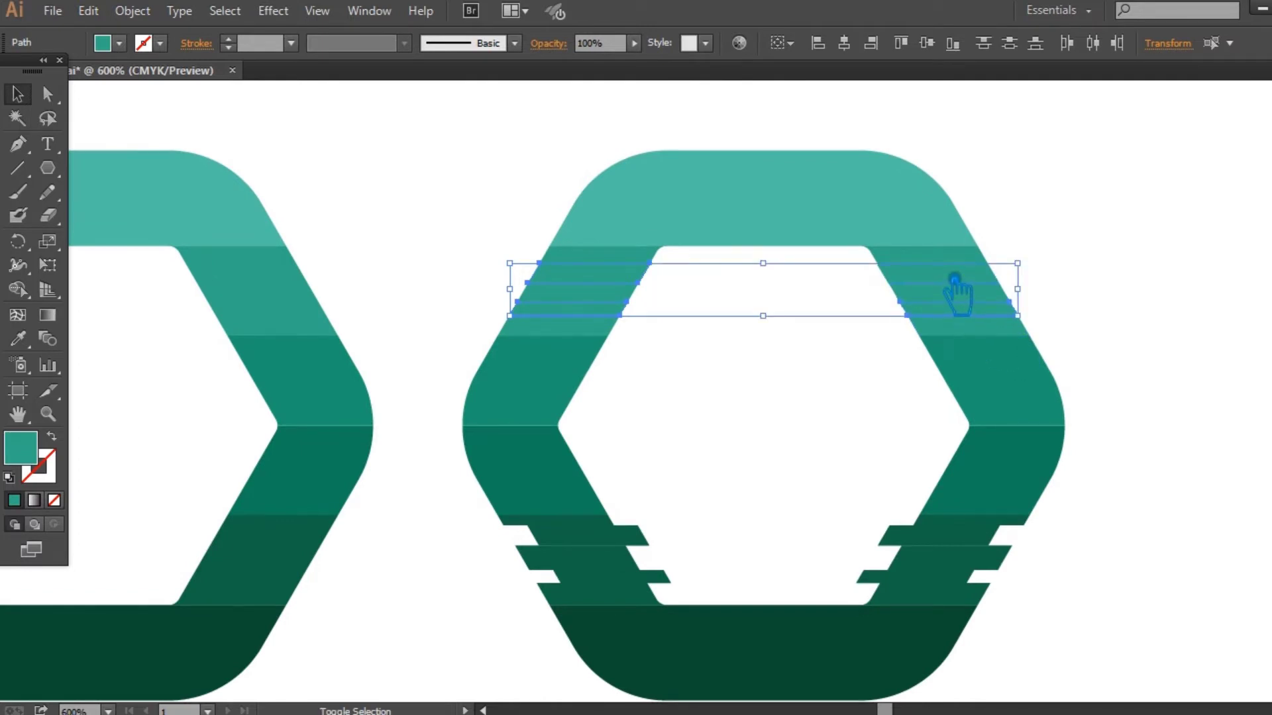
pyautogui.click(1105, 318)
pyautogui.click(608, 317)
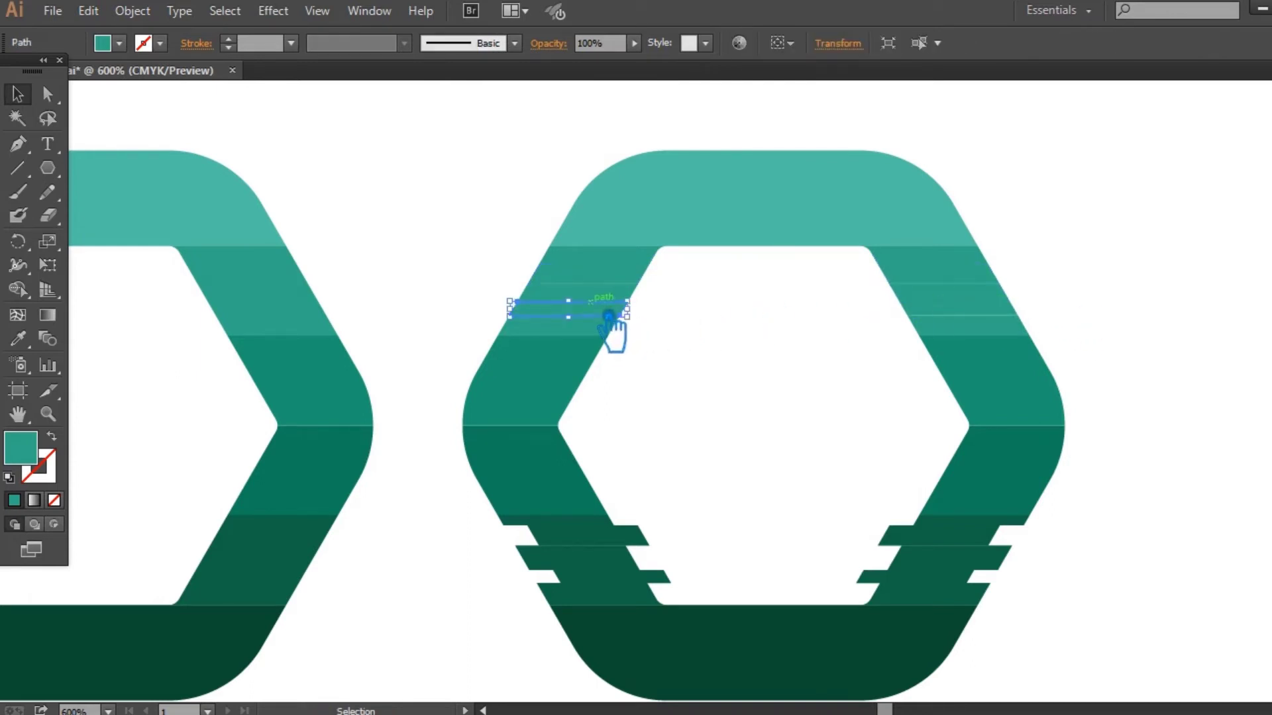
pyautogui.keyDown('shift'); pyautogui.click(614, 286); pyautogui.keyUp('shift')
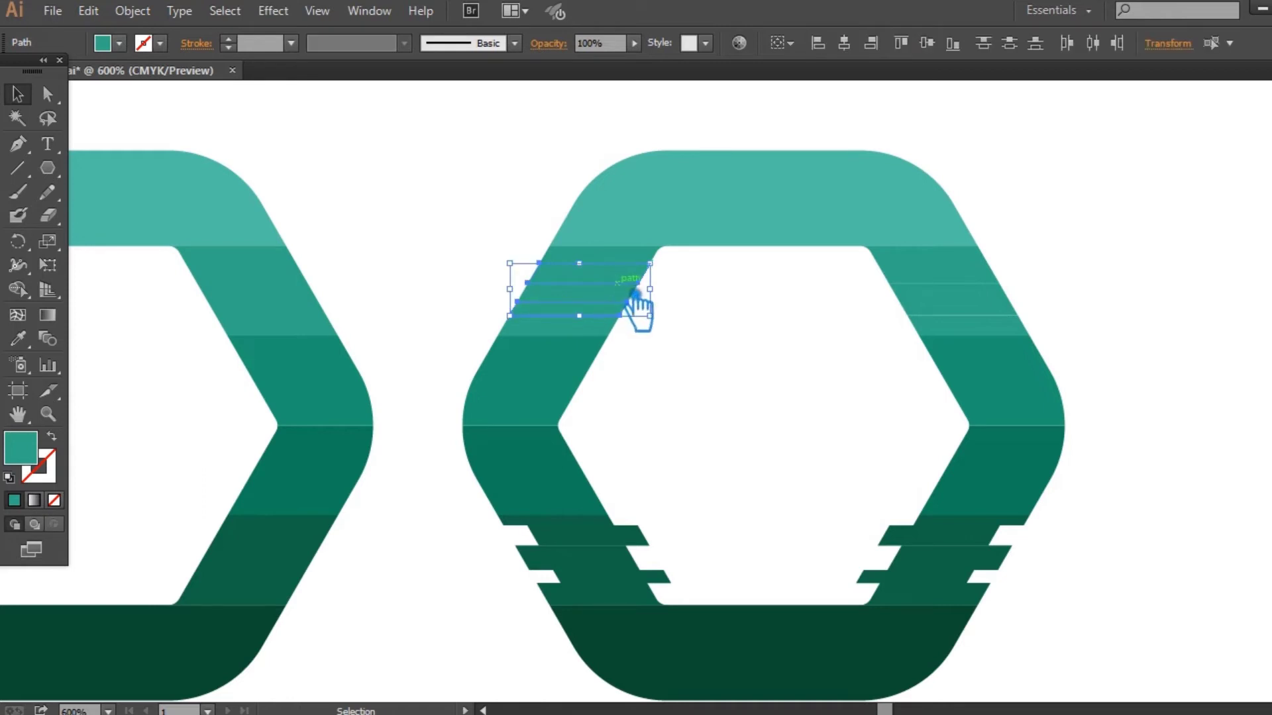
pyautogui.moveTo(635, 298); pyautogui.dragTo(642, 298)
pyautogui.press('Right')
pyautogui.press('Right')
pyautogui.press('Right')
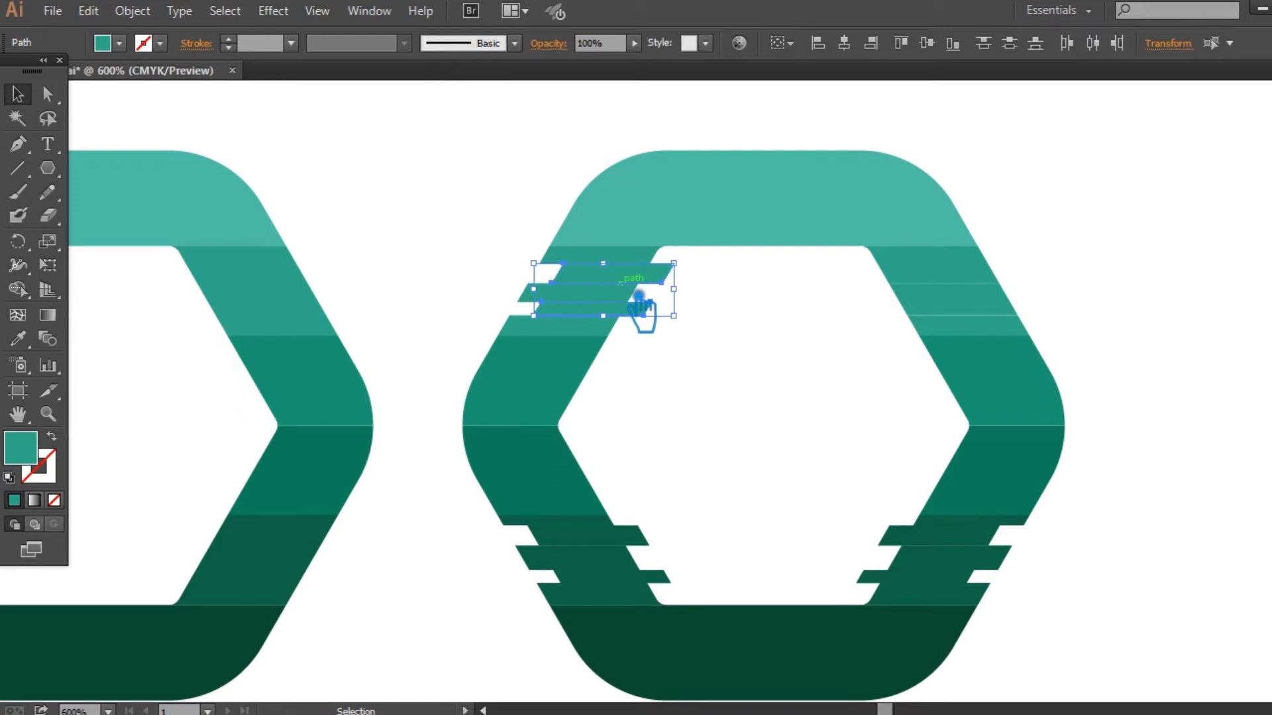
pyautogui.press('Right')
pyautogui.press('Right')
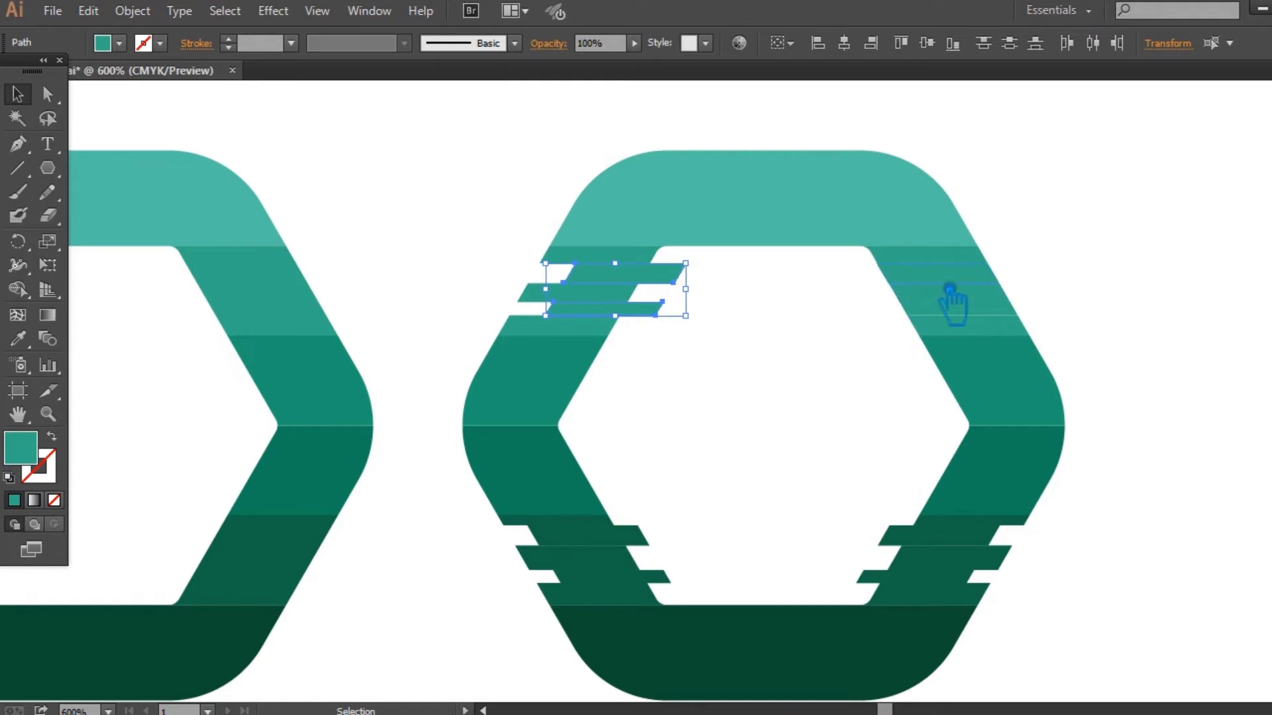
pyautogui.hotkey('ctrl', 'g')
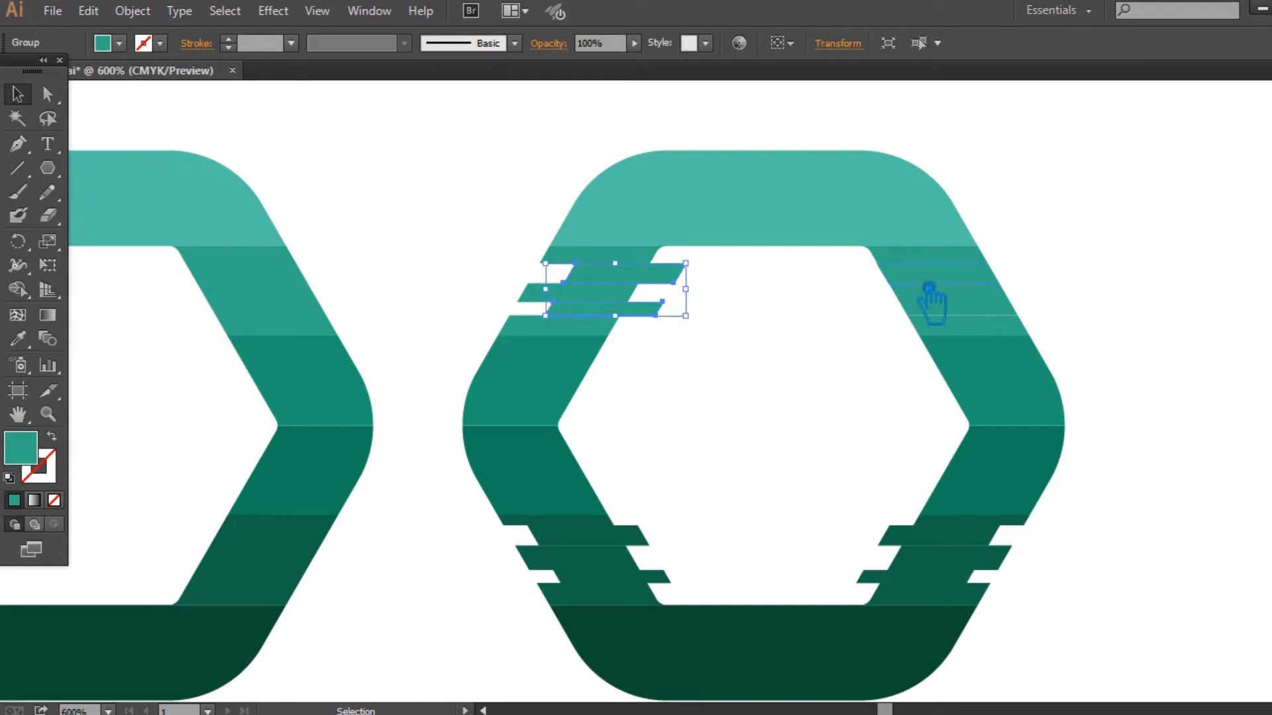
# Step: Group the upper-right slices and nudge them two steps left
pyautogui.click(927, 298)
pyautogui.keyDown('shift'); pyautogui.click(934, 317); pyautogui.keyUp('shift')
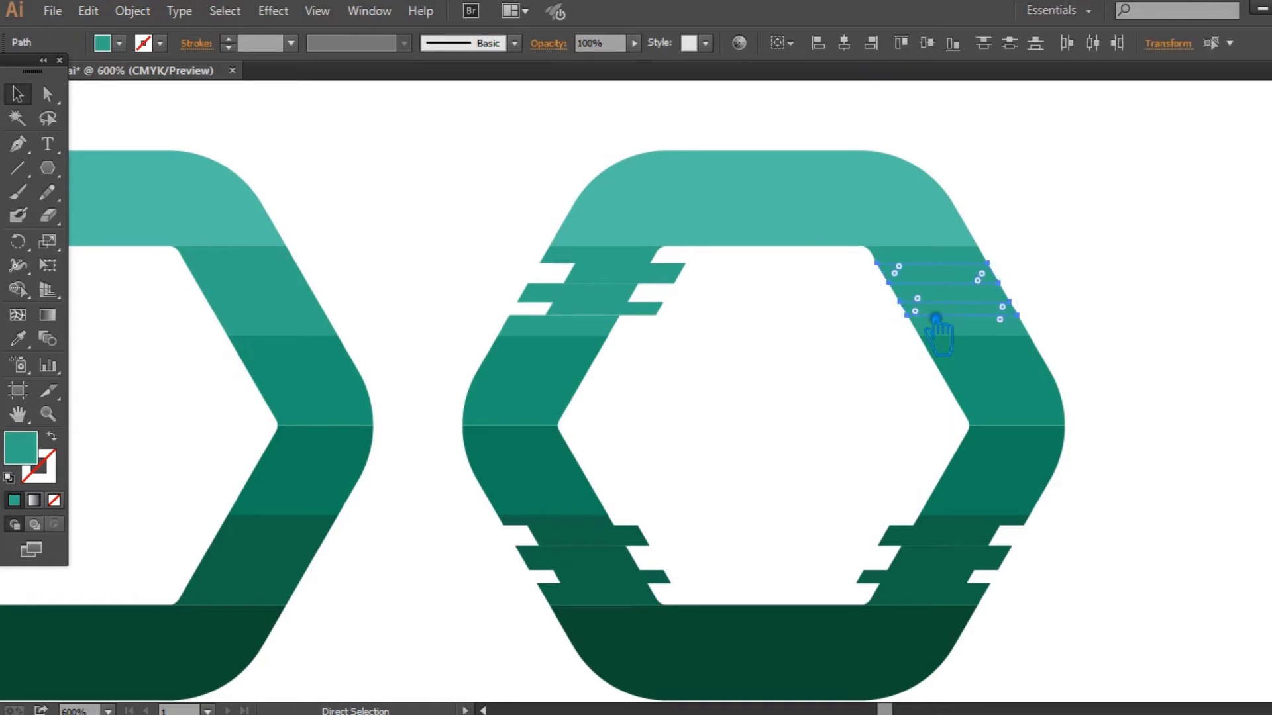
pyautogui.hotkey('ctrl', 'g')
pyautogui.press('Left')
pyautogui.press('Left')
pyautogui.press('Left')
pyautogui.press('Left')
pyautogui.press('Left')
pyautogui.press('Left')
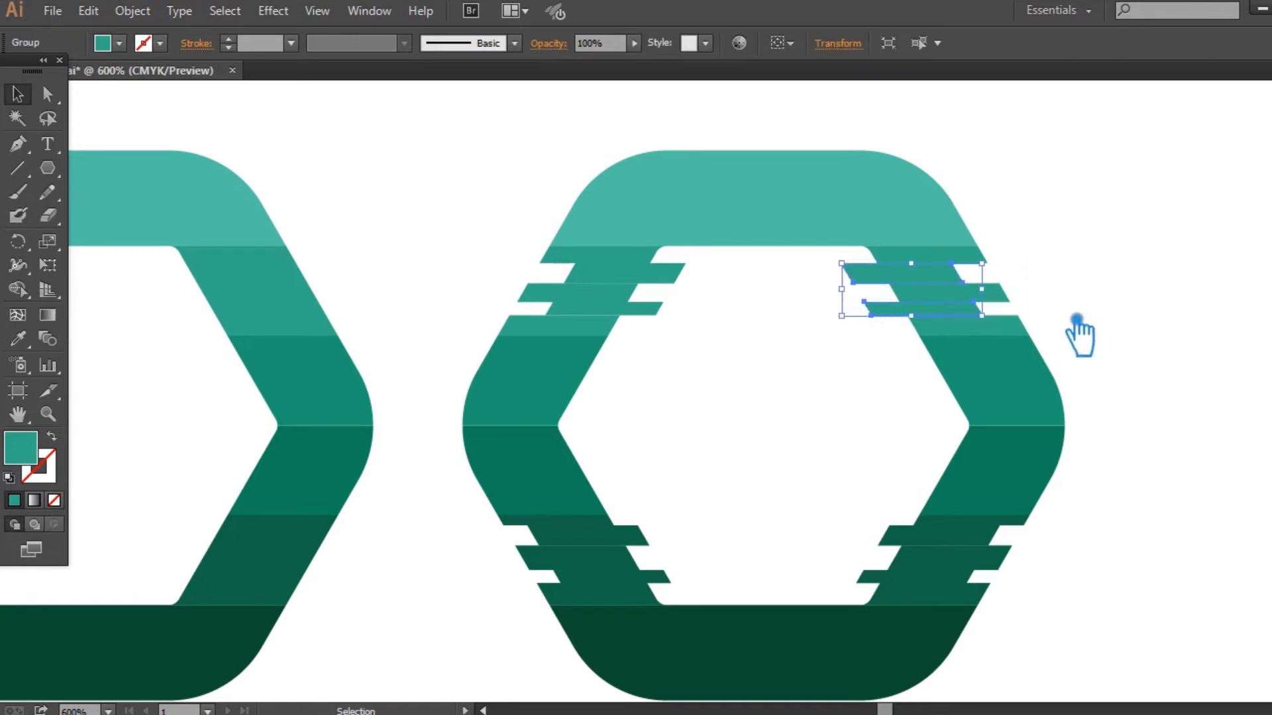
pyautogui.press('Left')
pyautogui.press('Left')
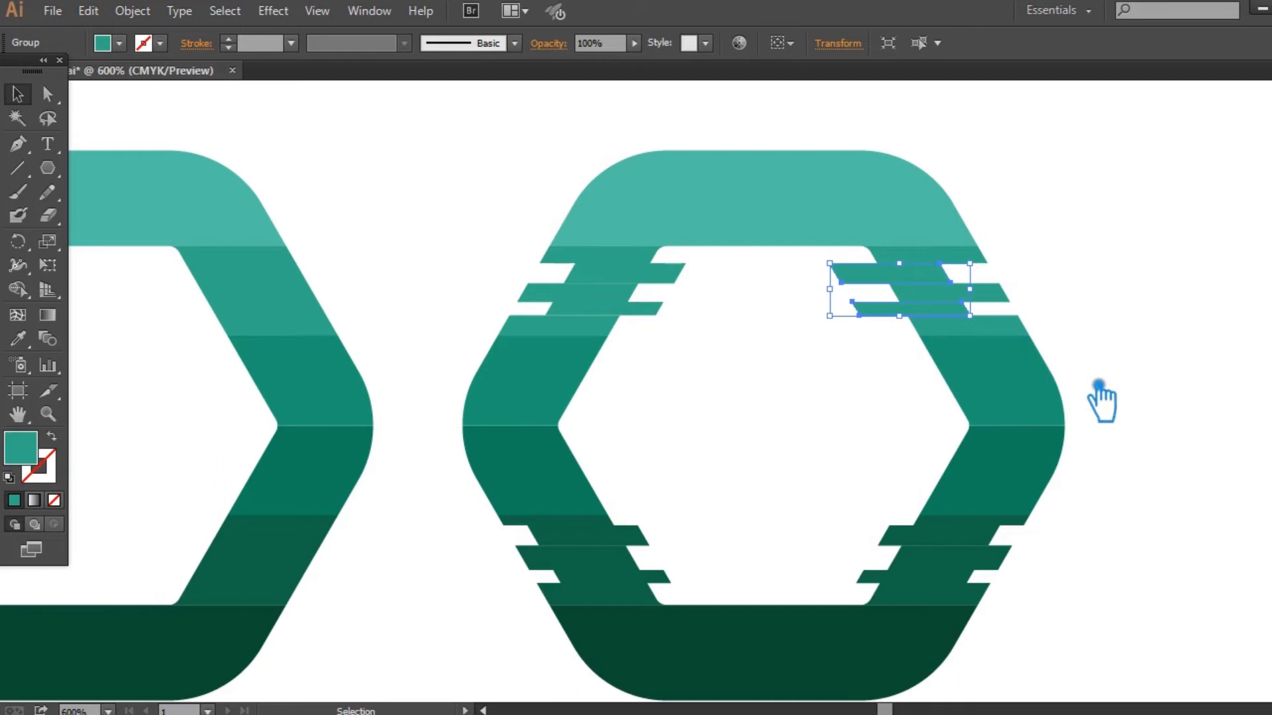
# Step: Fine-tune the upper-left slice group slightly back to the left
pyautogui.click(661, 309)
pyautogui.press('Right')
pyautogui.press('Right')
pyautogui.press('Left')
pyautogui.press('Left')
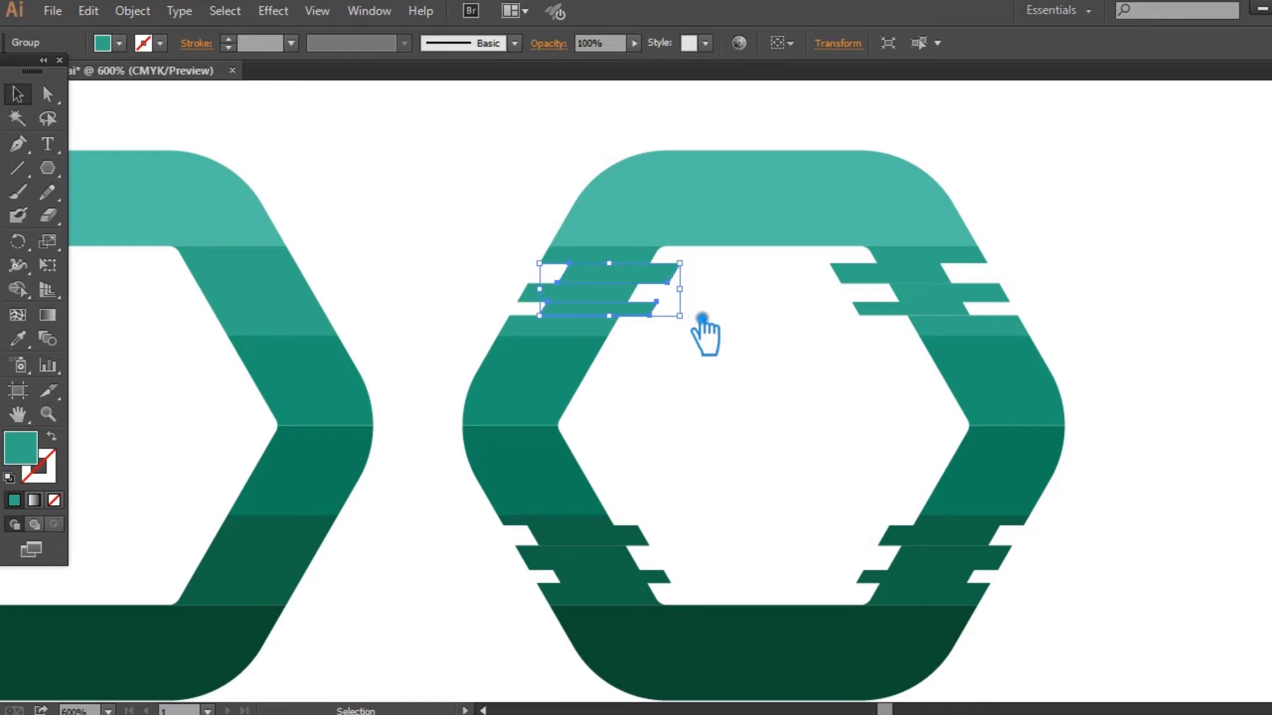
pyautogui.press('Left')
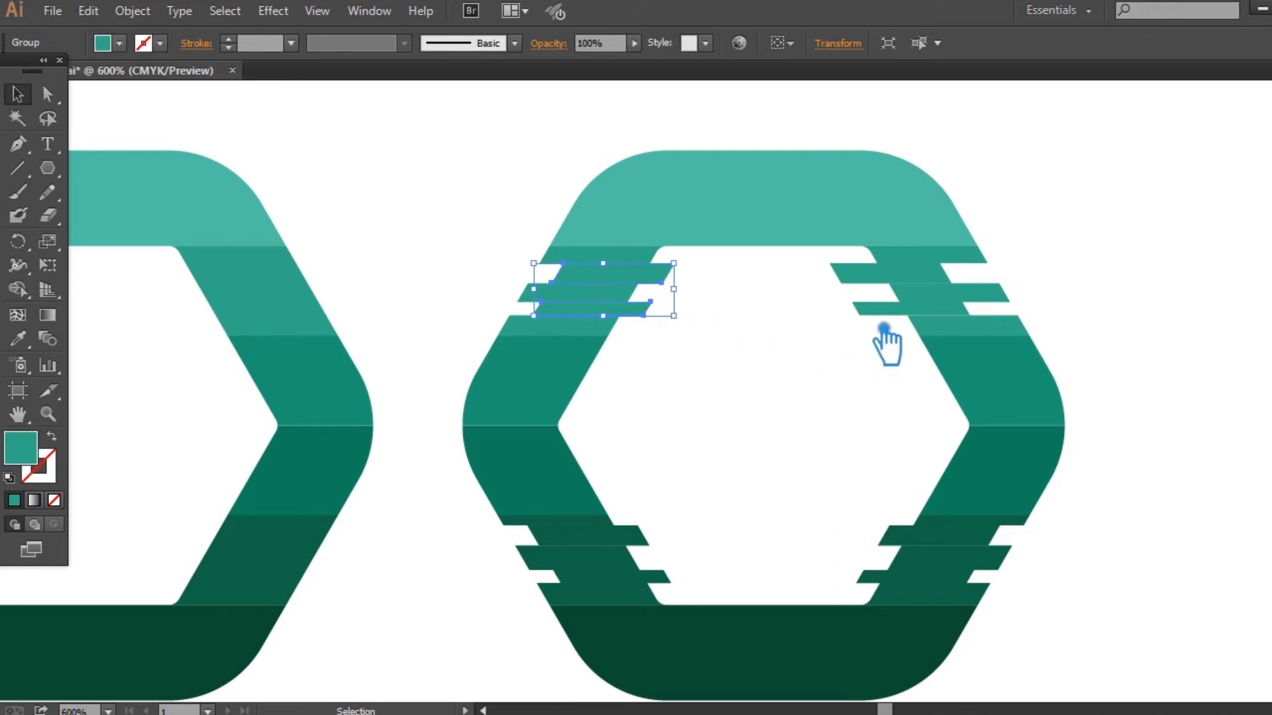
pyautogui.click(916, 540)
# Step: Group the lower-right slices and nudge them two steps left
pyautogui.press('a')
pyautogui.keyDown('shift'); pyautogui.click(884, 576); pyautogui.keyUp('shift')
pyautogui.hotkey('ctrl', 'g')
pyautogui.press('v')
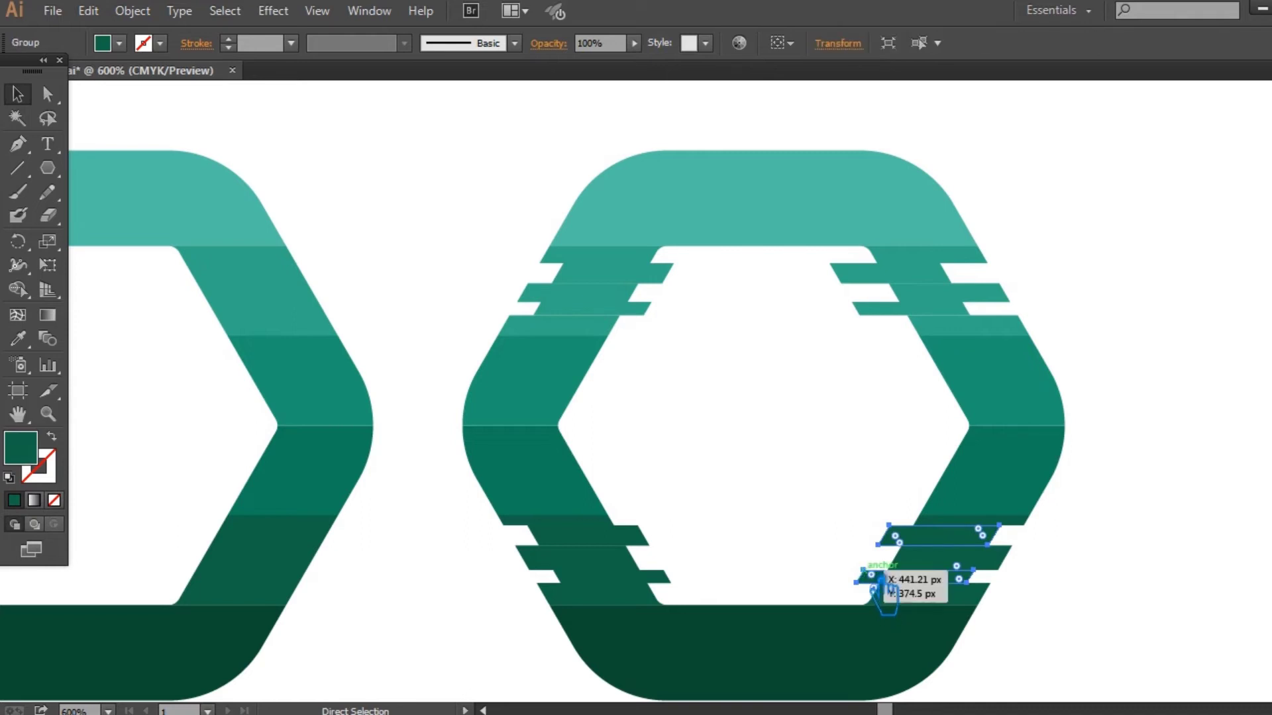
pyautogui.click(1120, 562)
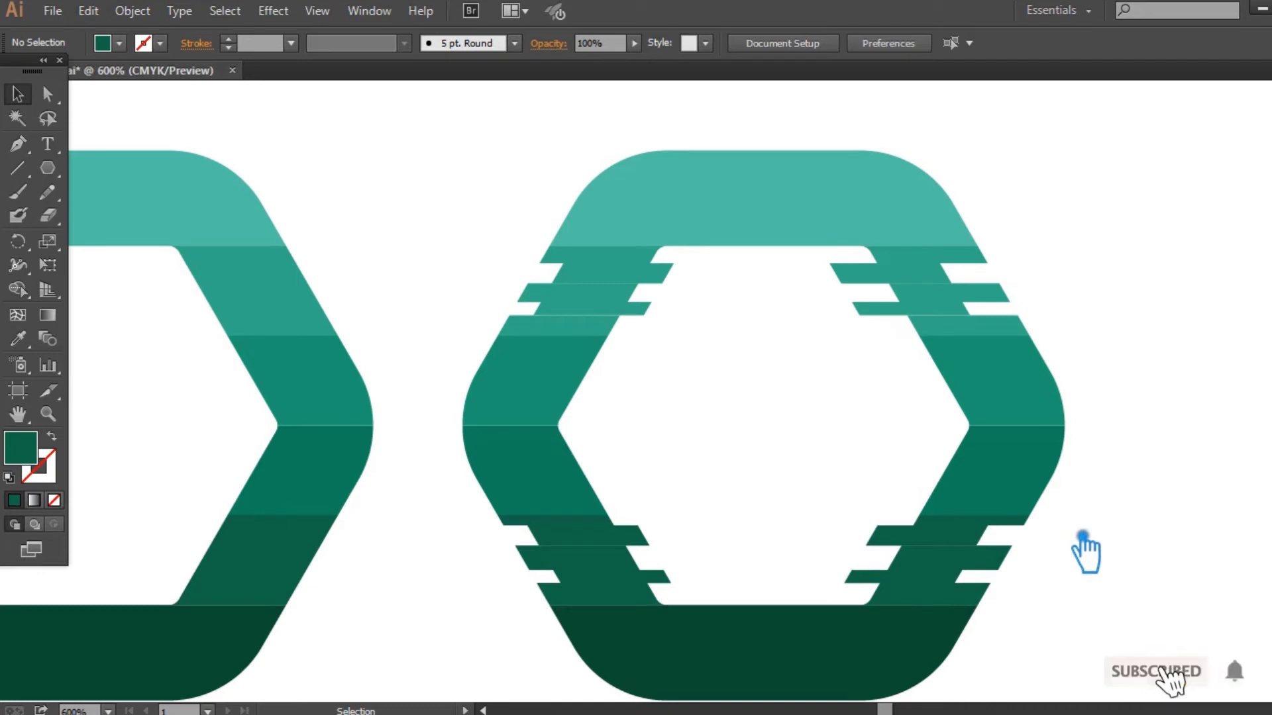
pyautogui.click(1027, 522)
pyautogui.keyDown('shift'); pyautogui.click(952, 606); pyautogui.keyUp('shift')
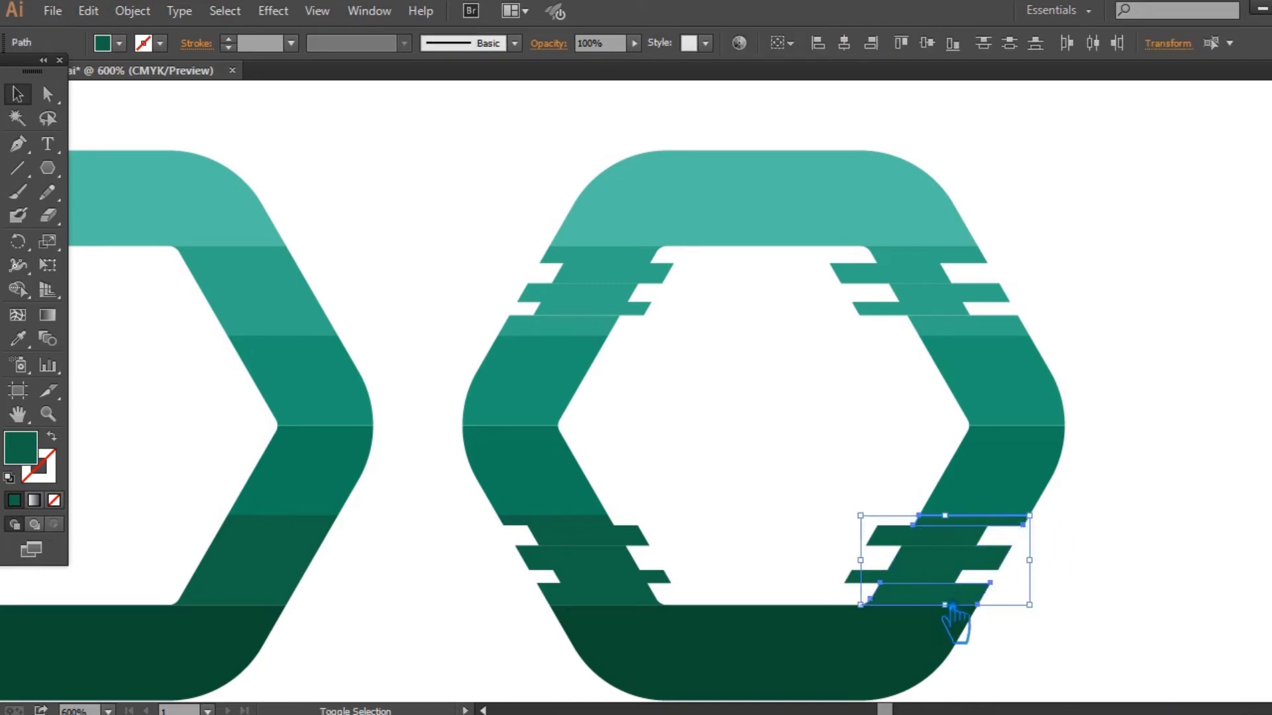
pyautogui.press('Left')
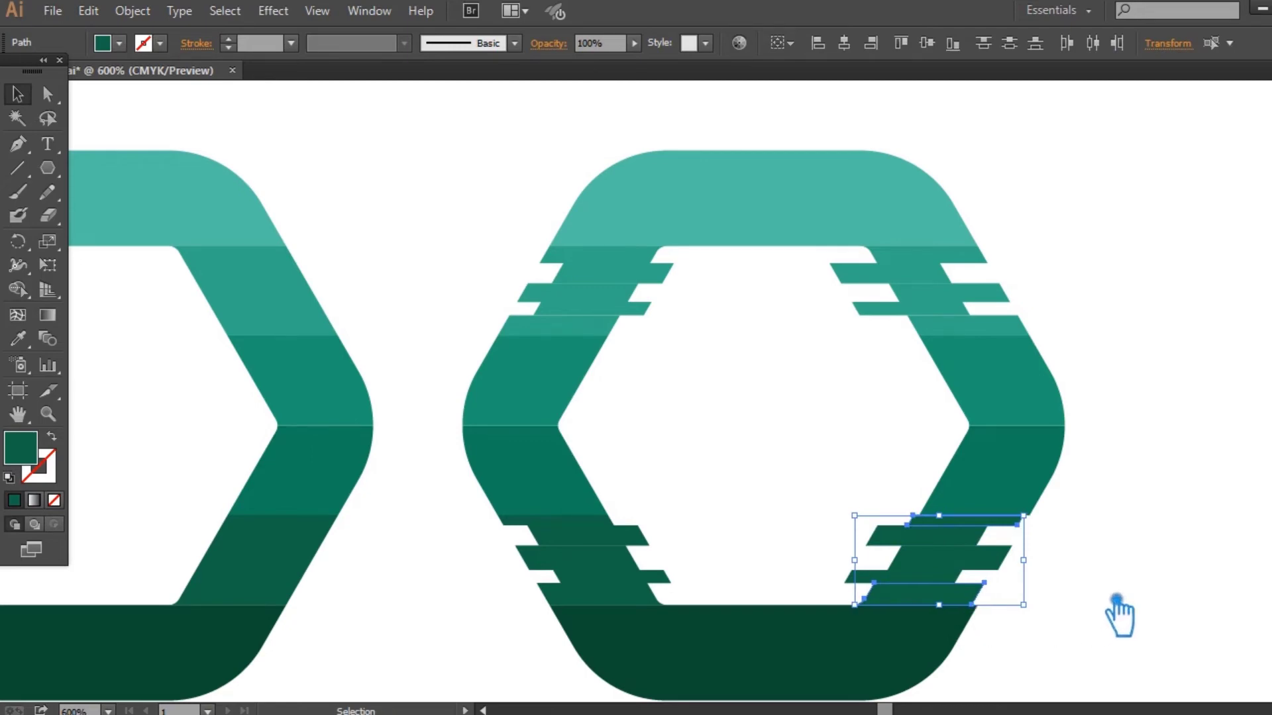
pyautogui.press('Left')
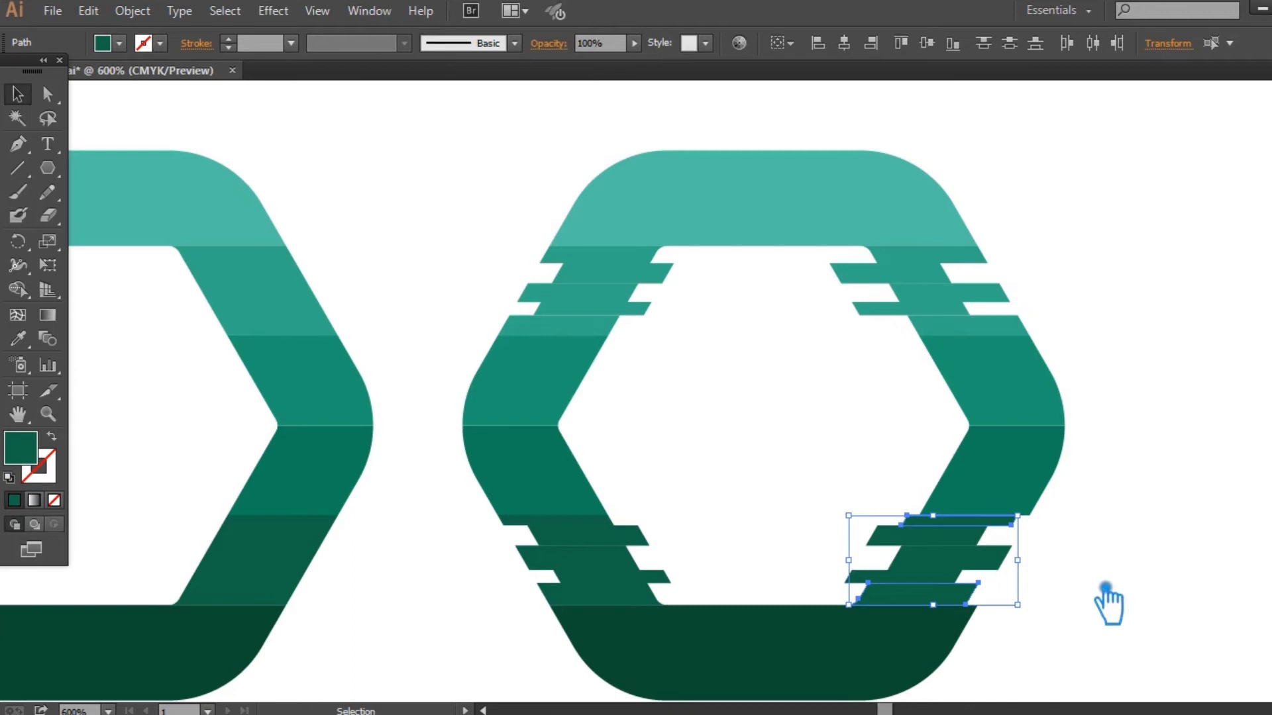
pyautogui.hotkey('ctrl', 'g')
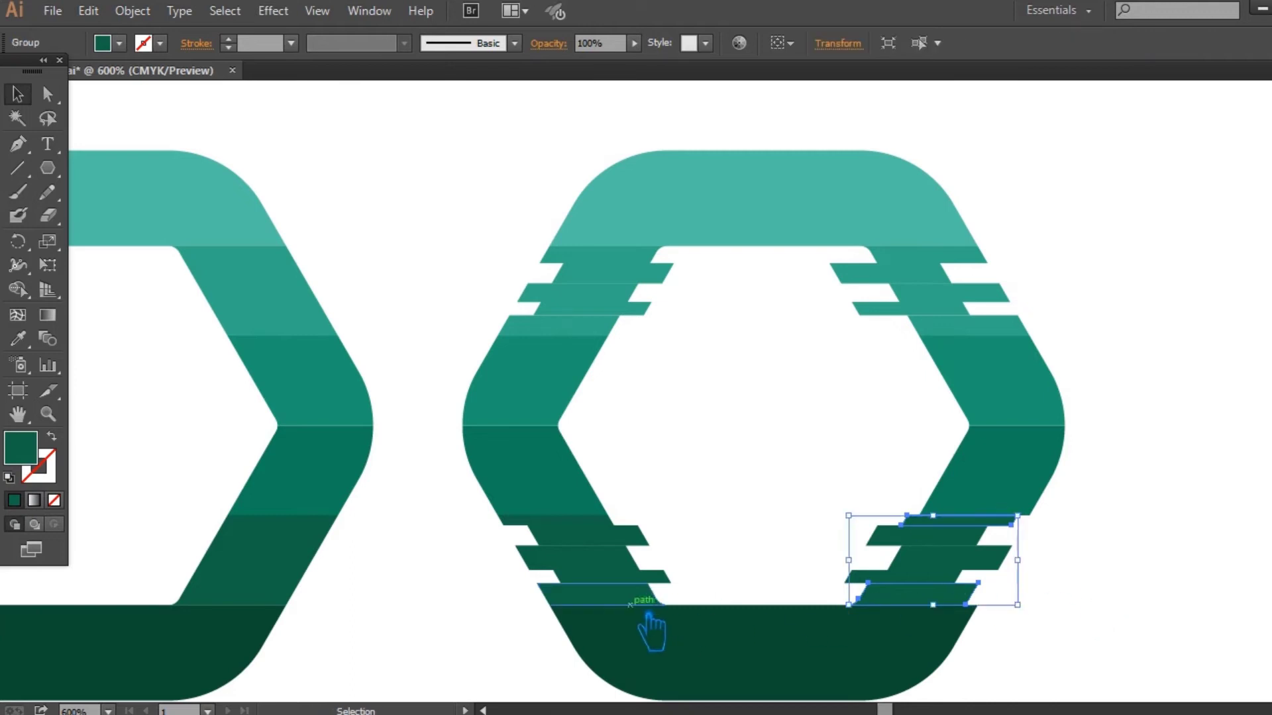
# Step: Shift the lower-left slices one nudge right, group them and deselect
pyautogui.moveTo(638, 613); pyautogui.dragTo(608, 530)
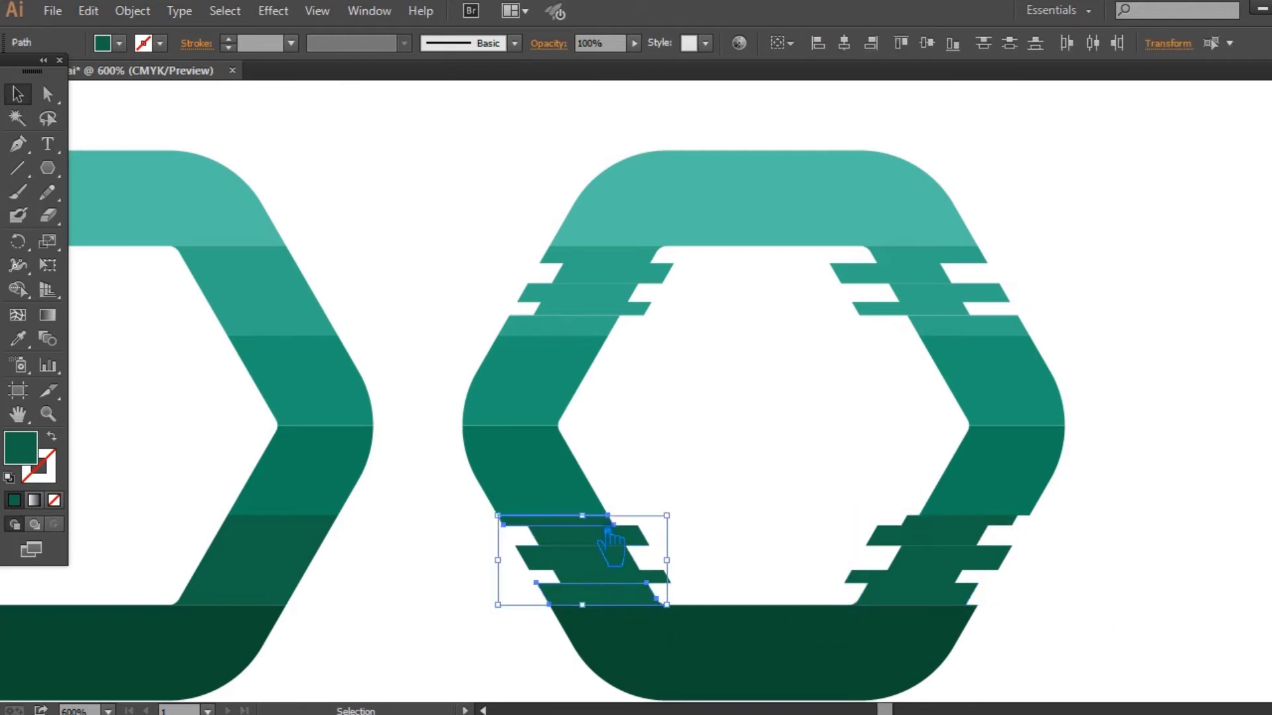
pyautogui.press('Right')
pyautogui.press('Right')
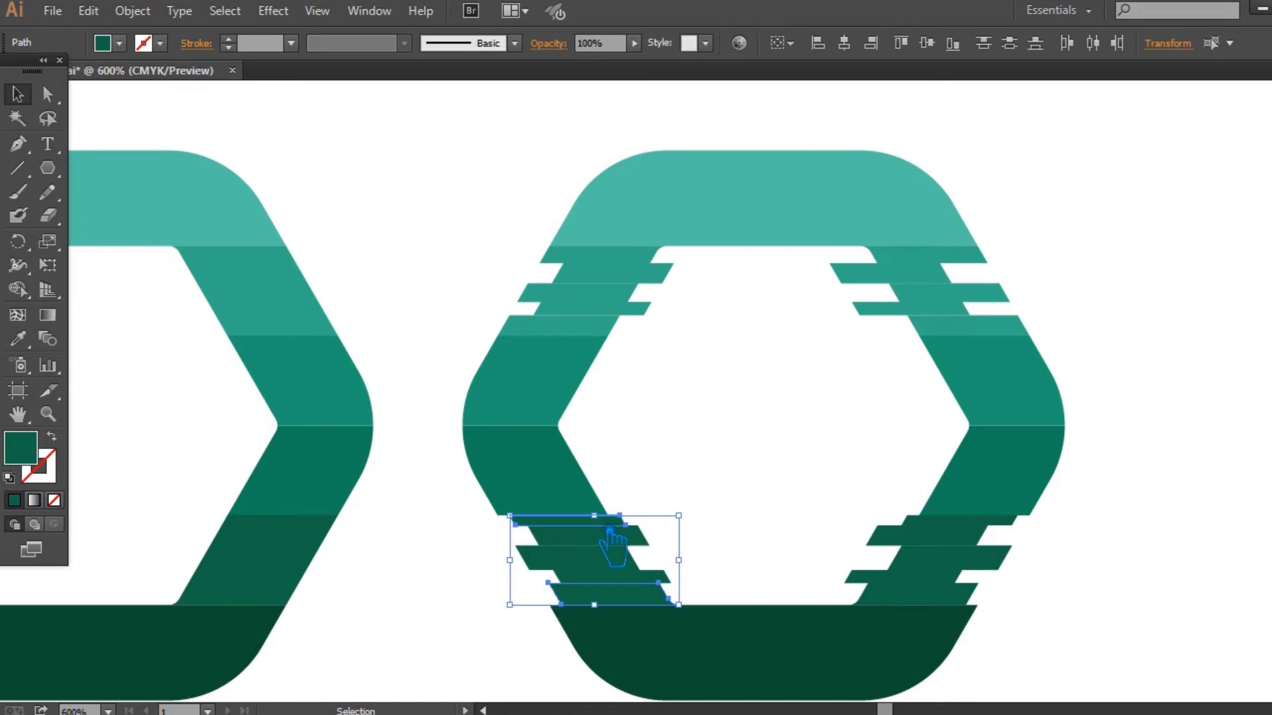
pyautogui.hotkey('ctrl', 'g')
pyautogui.click(1113, 568)
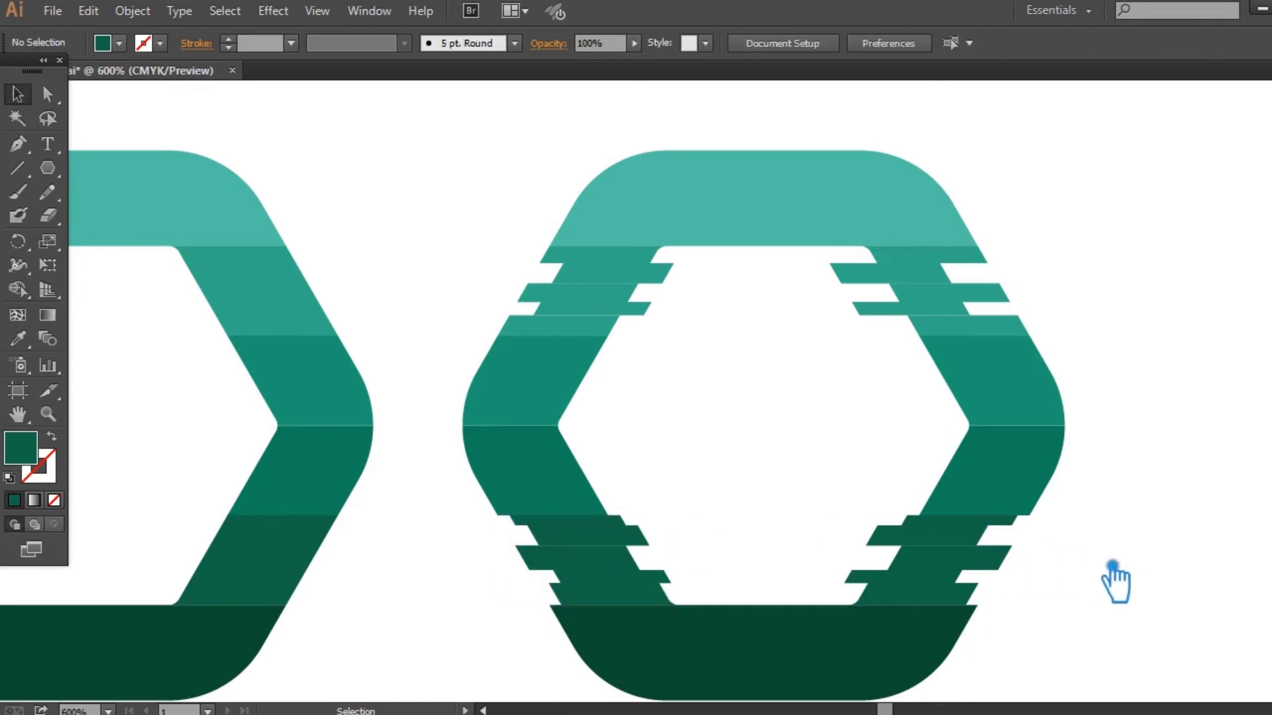
pyautogui.click(936, 540)
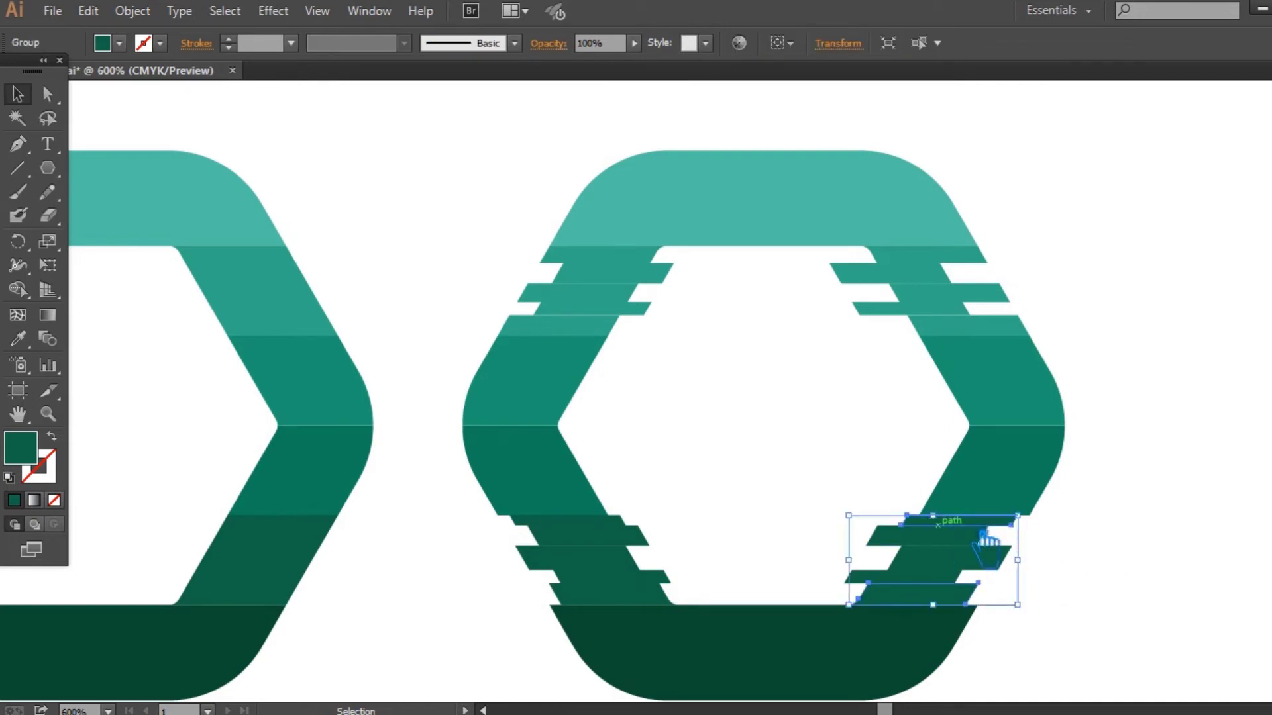
pyautogui.click(1106, 542)
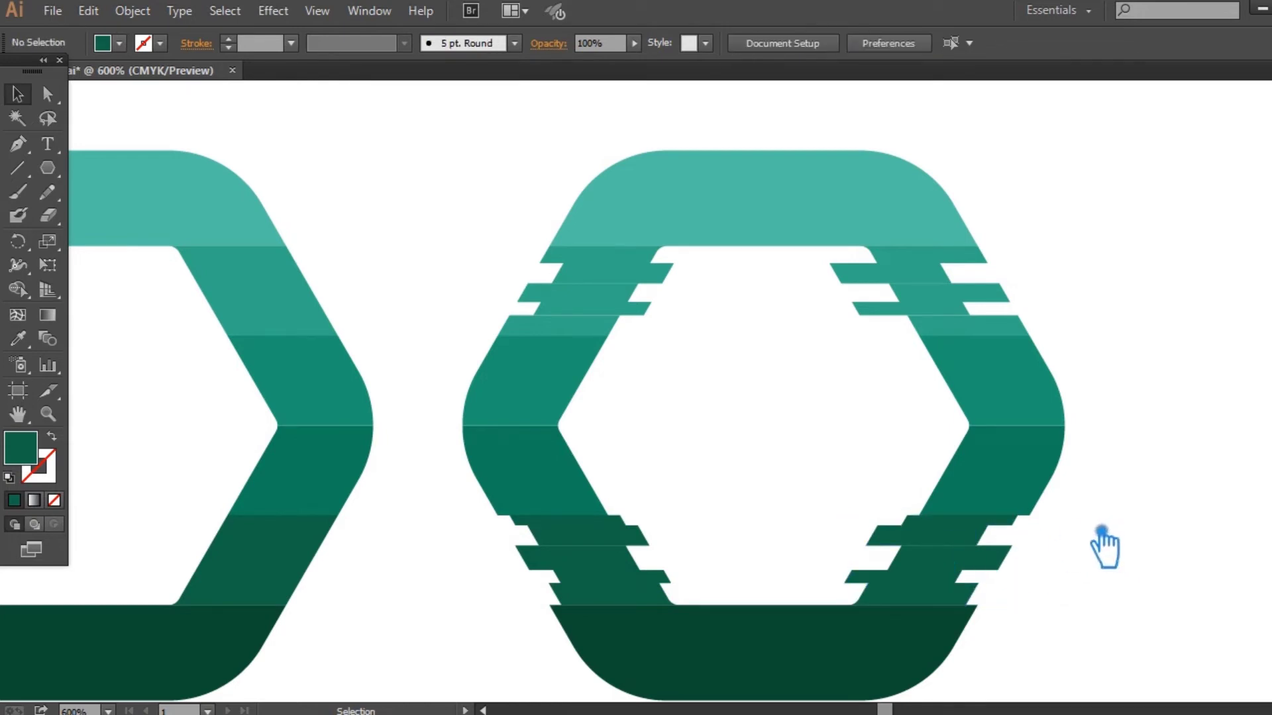
# Step: Group the upper-right and top-right slices and nudge them further left
pyautogui.click(971, 331)
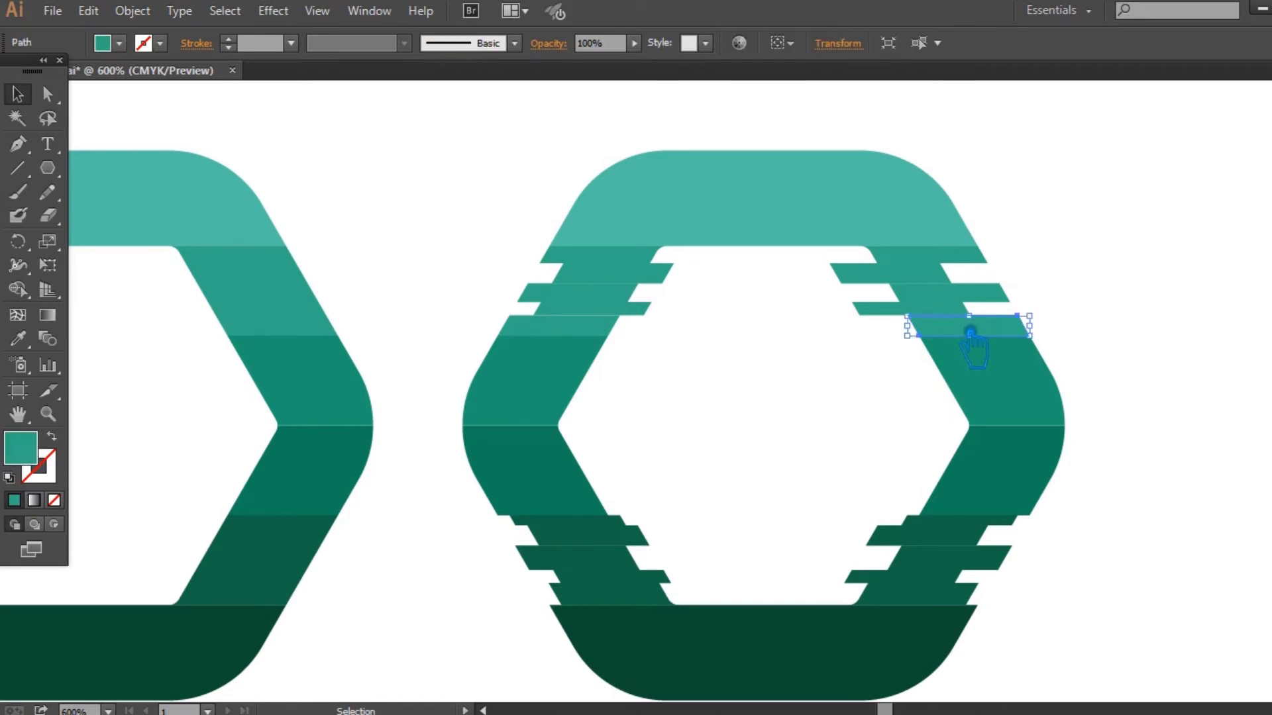
pyautogui.keyDown('shift'); pyautogui.click(909, 262); pyautogui.keyUp('shift')
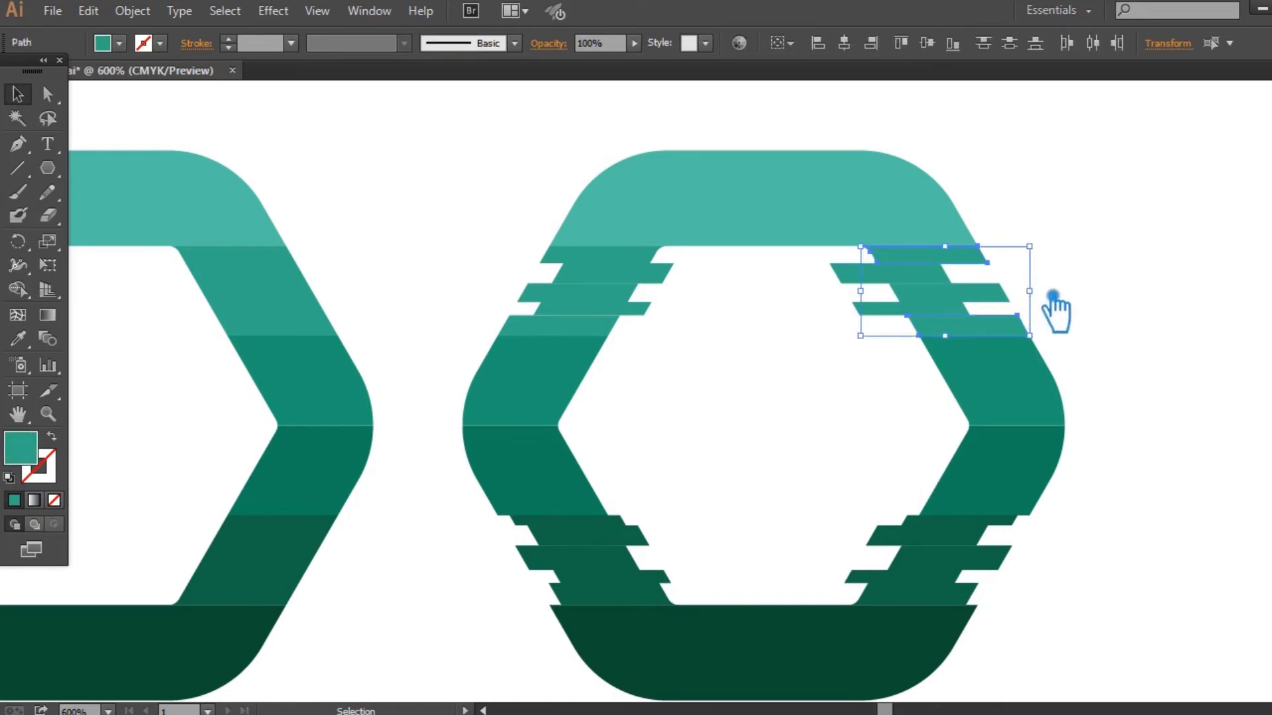
pyautogui.hotkey('ctrl', 'g')
pyautogui.press('Left')
pyautogui.press('Left')
pyautogui.press('Left')
# Step: Nudge the upper-left slices slightly right and deselect
pyautogui.click(637, 269)
pyautogui.keyDown('shift'); pyautogui.click(575, 334); pyautogui.keyUp('shift')
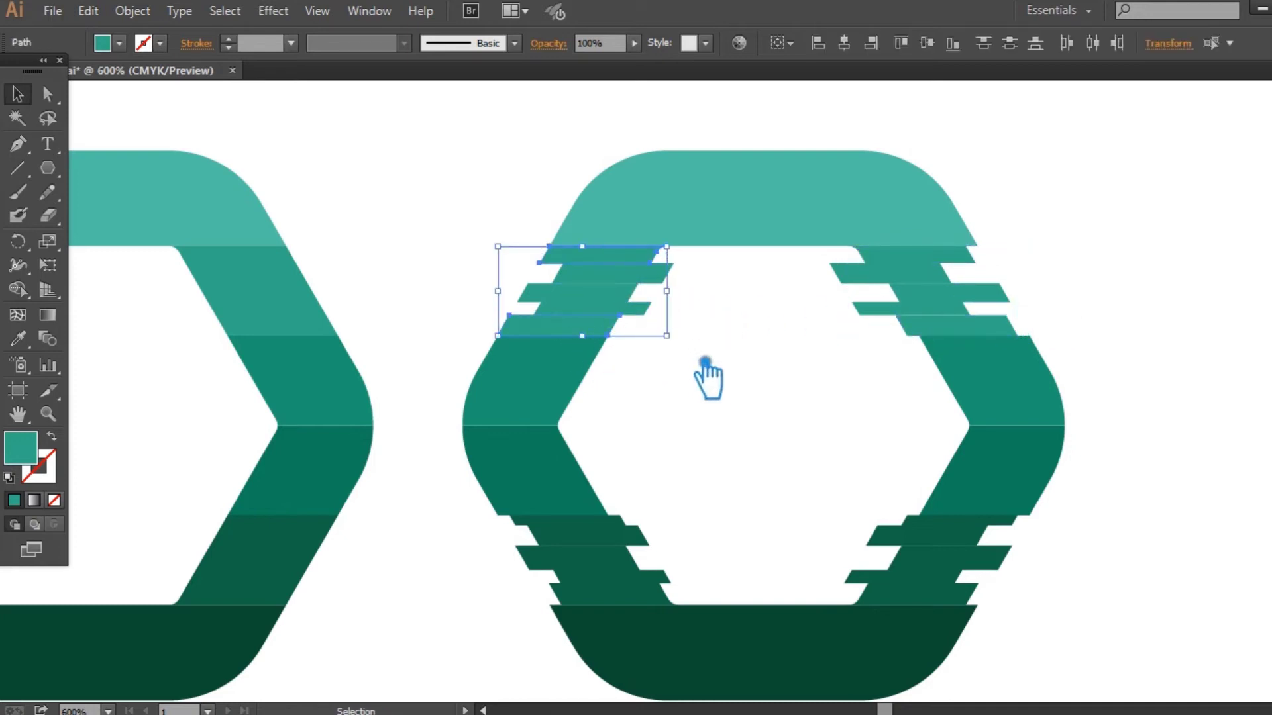
pyautogui.press('Right')
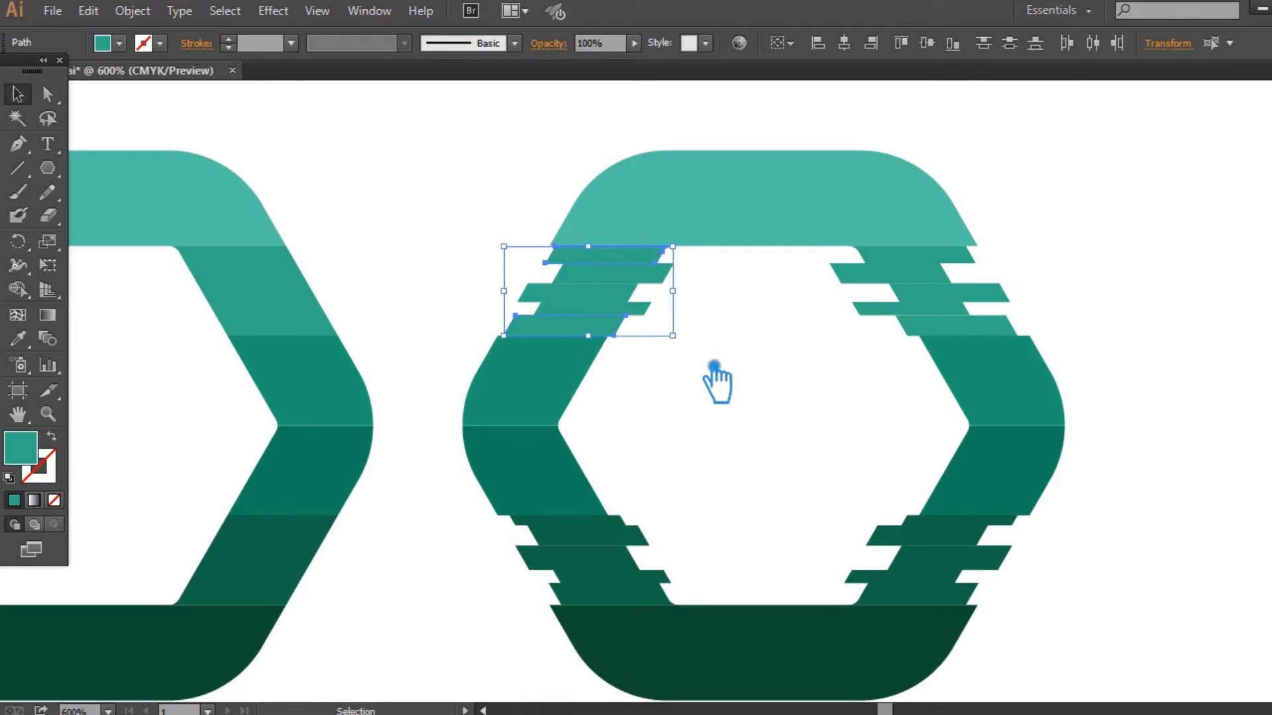
pyautogui.click(717, 365)
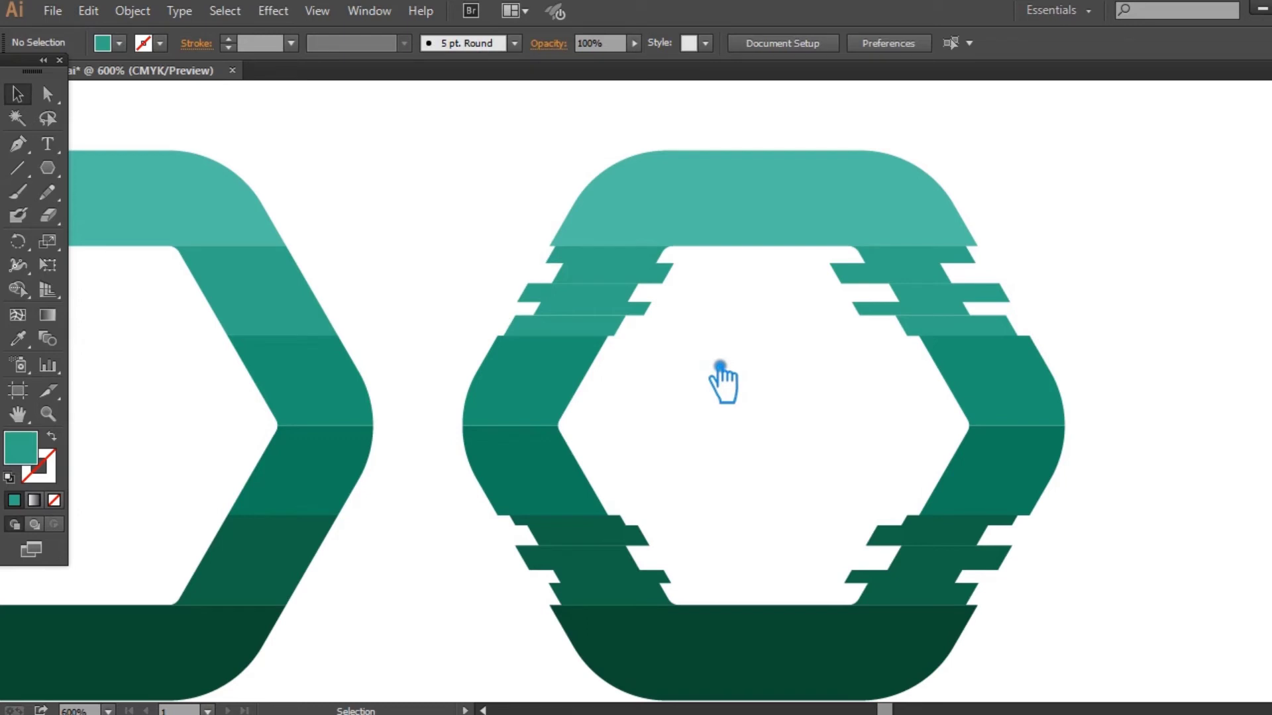
pyautogui.scroll(-1, 755, 397)
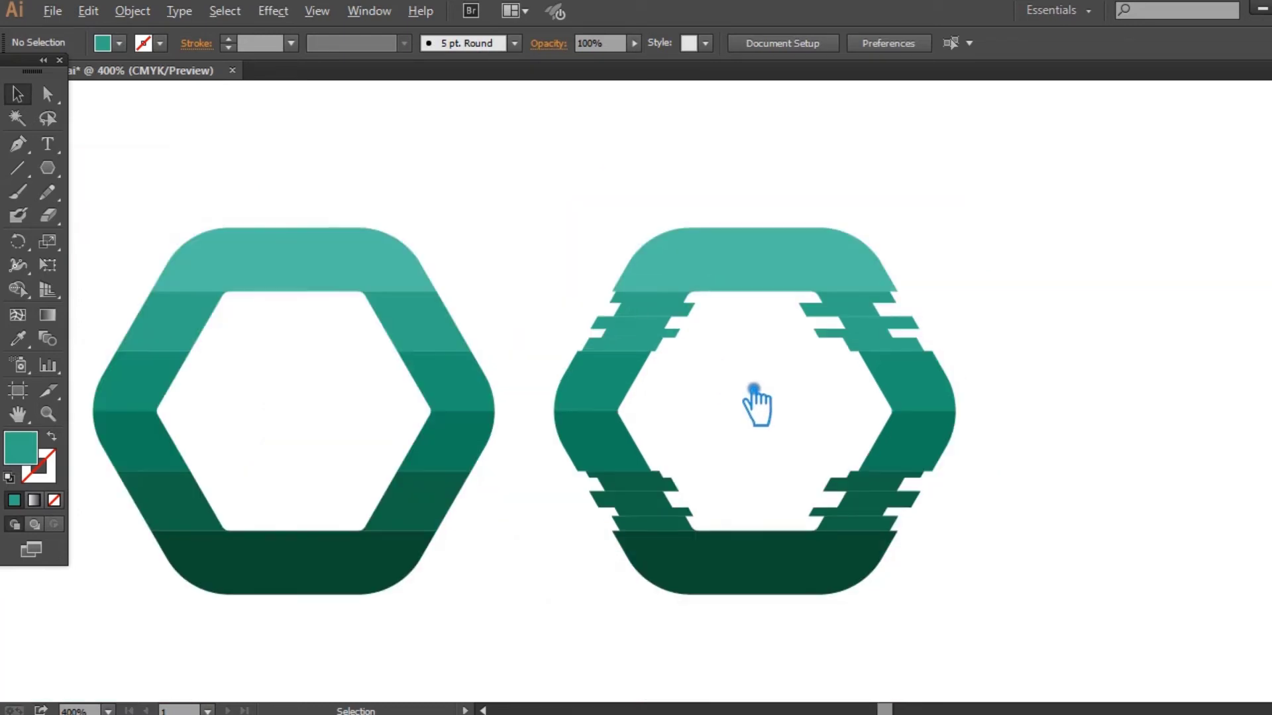
# Step: Eyedrop the dark bottom band colour onto a lower-left slice
pyautogui.click(687, 528)
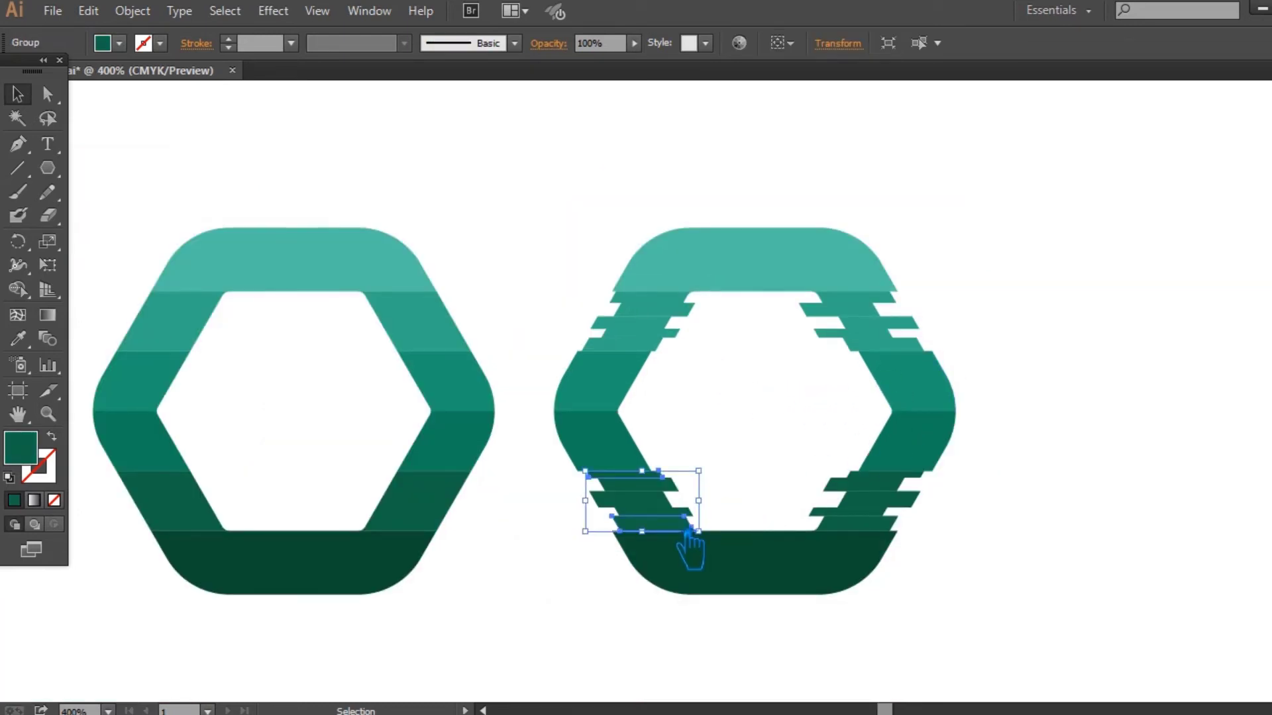
pyautogui.click(732, 470)
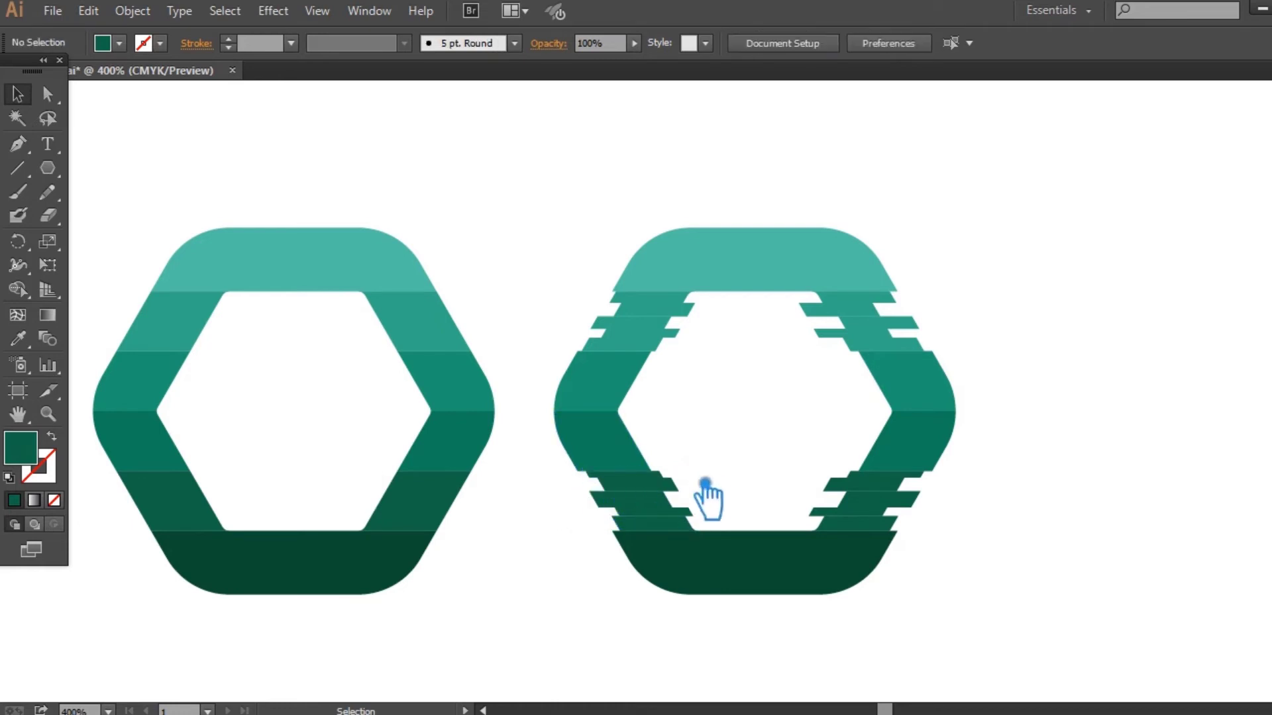
pyautogui.click(686, 494)
pyautogui.click(732, 505)
pyautogui.click(679, 496)
pyautogui.click(18, 338)
pyautogui.click(755, 573)
pyautogui.click(18, 93)
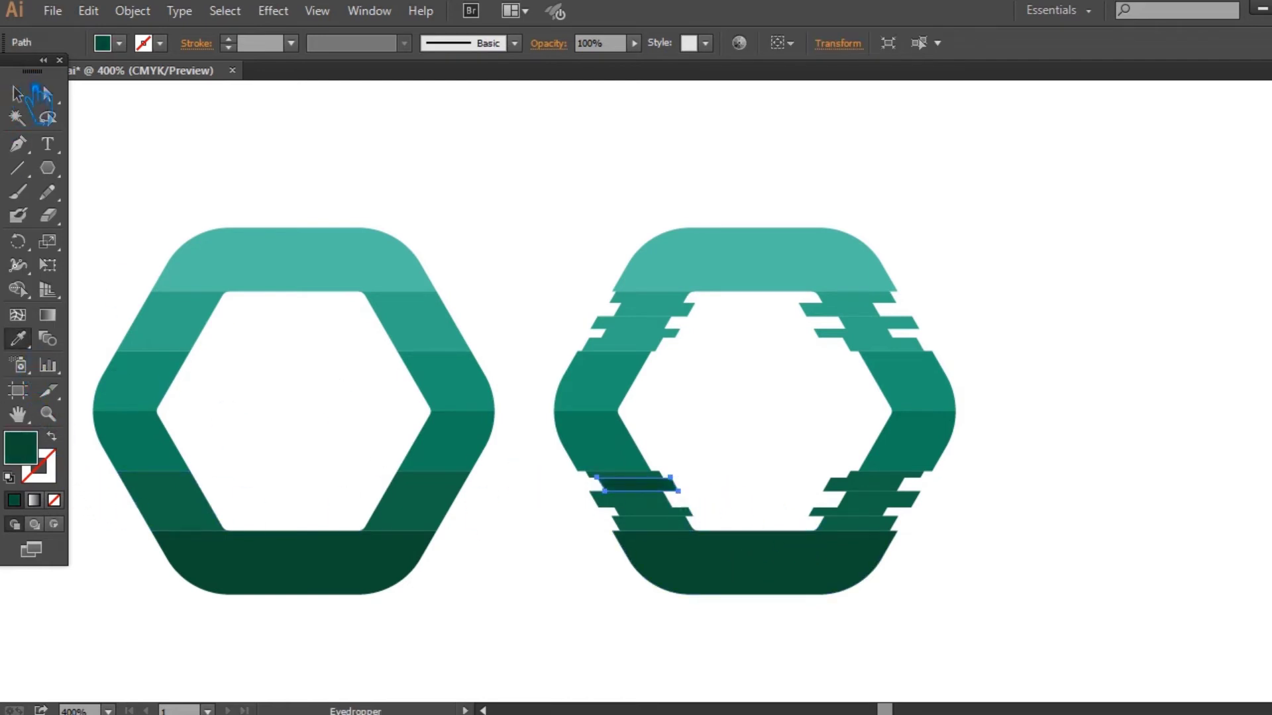
# Step: Give the lower-right slices and remaining lower-left slices the same dark green
pyautogui.click(853, 506)
pyautogui.click(18, 339)
pyautogui.click(781, 588)
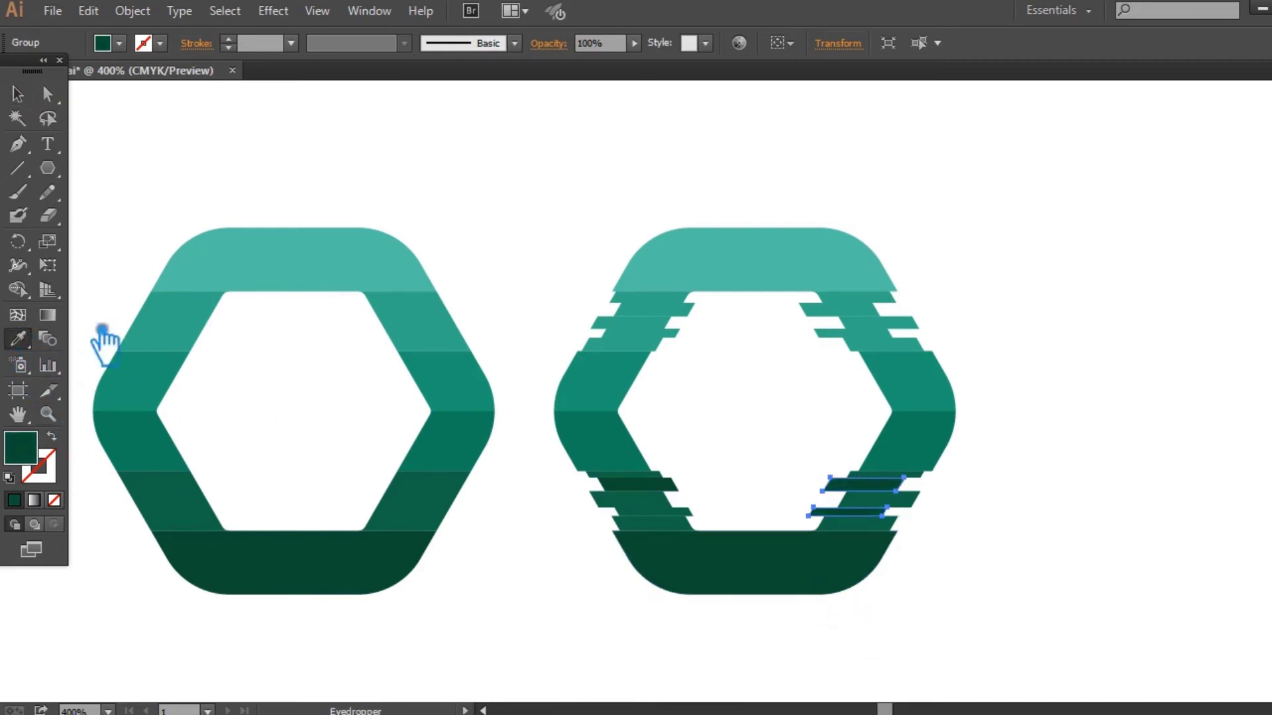
pyautogui.click(26, 97)
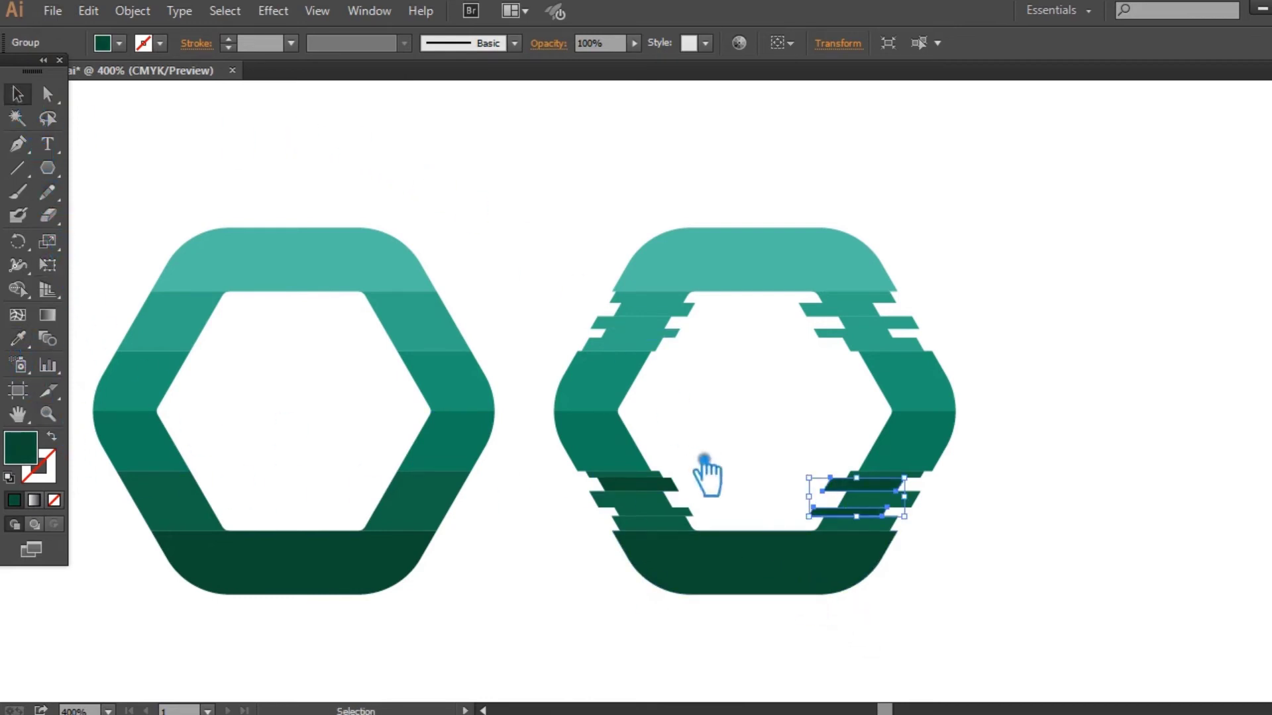
pyautogui.click(702, 517)
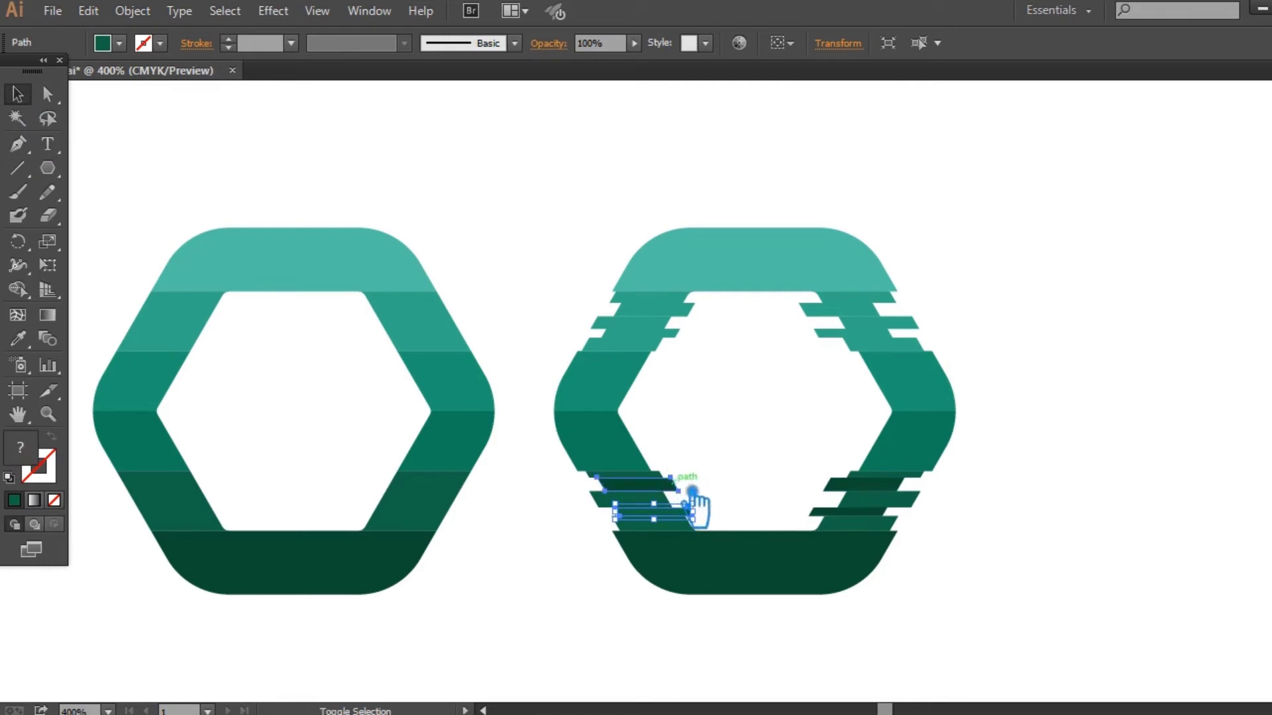
pyautogui.keyDown('shift'); pyautogui.click(652, 483); pyautogui.keyUp('shift')
pyautogui.click(18, 340)
pyautogui.click(853, 507)
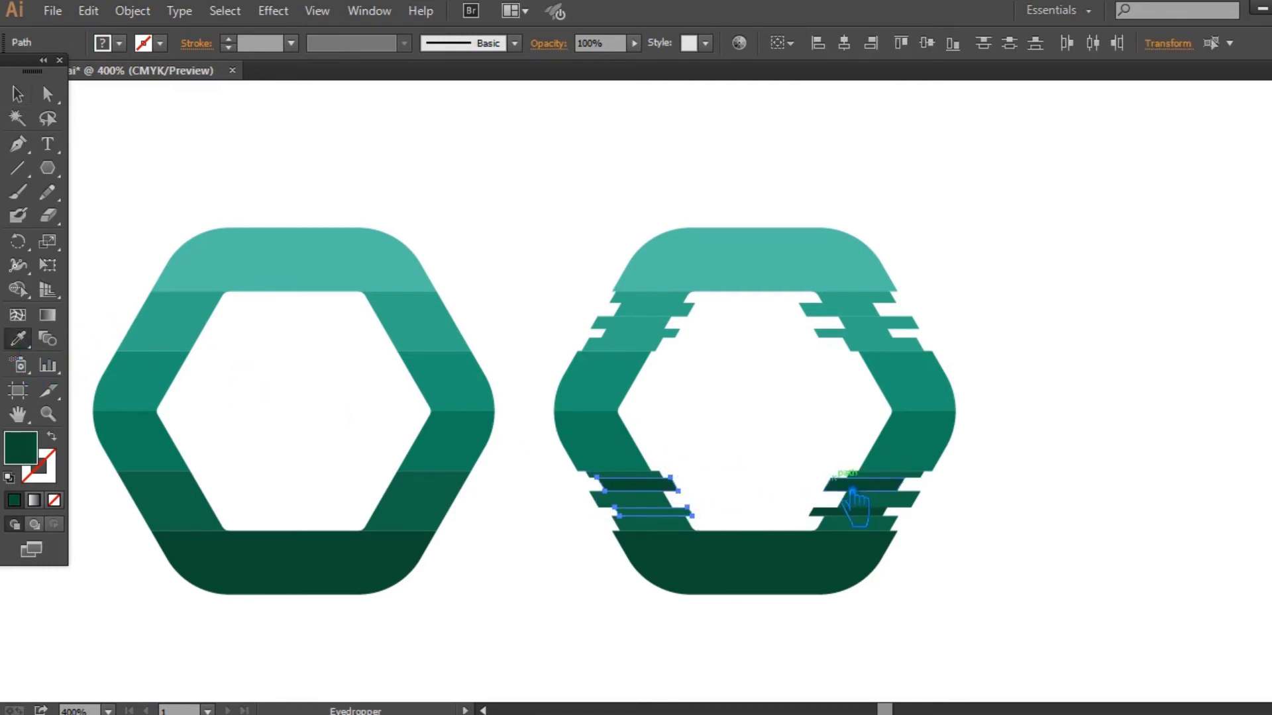
pyautogui.click(18, 94)
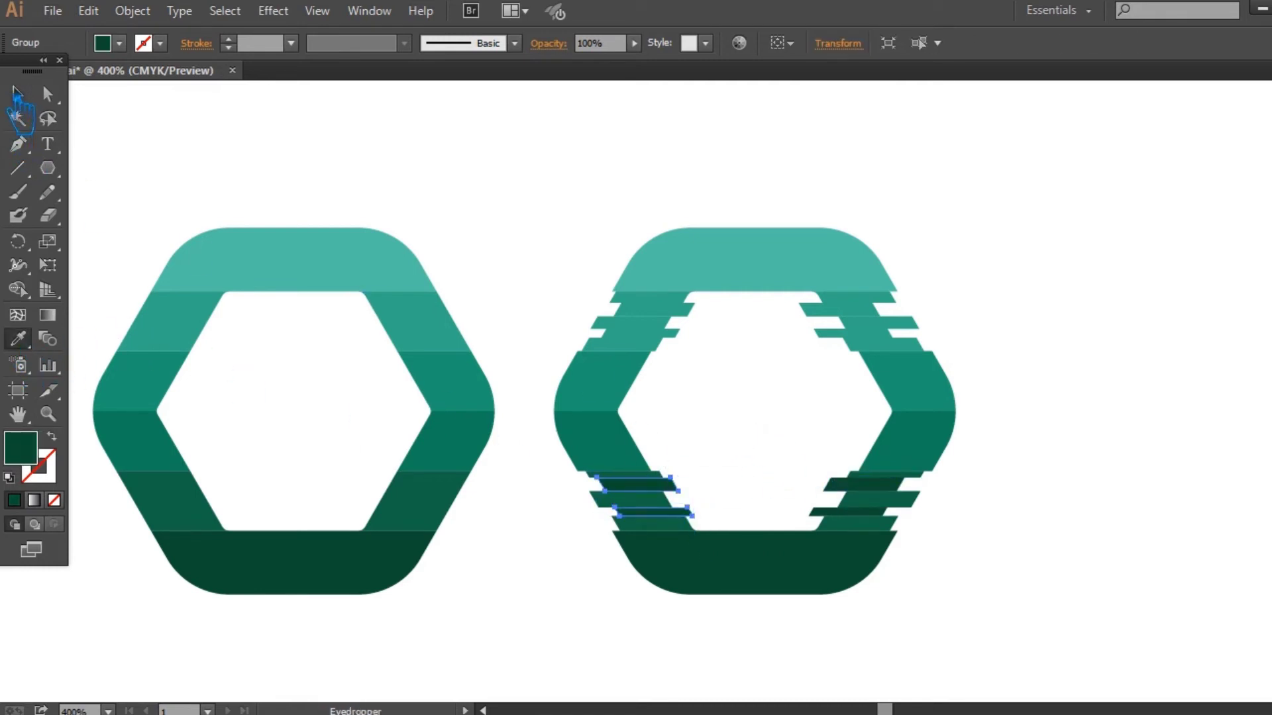
pyautogui.click(311, 141)
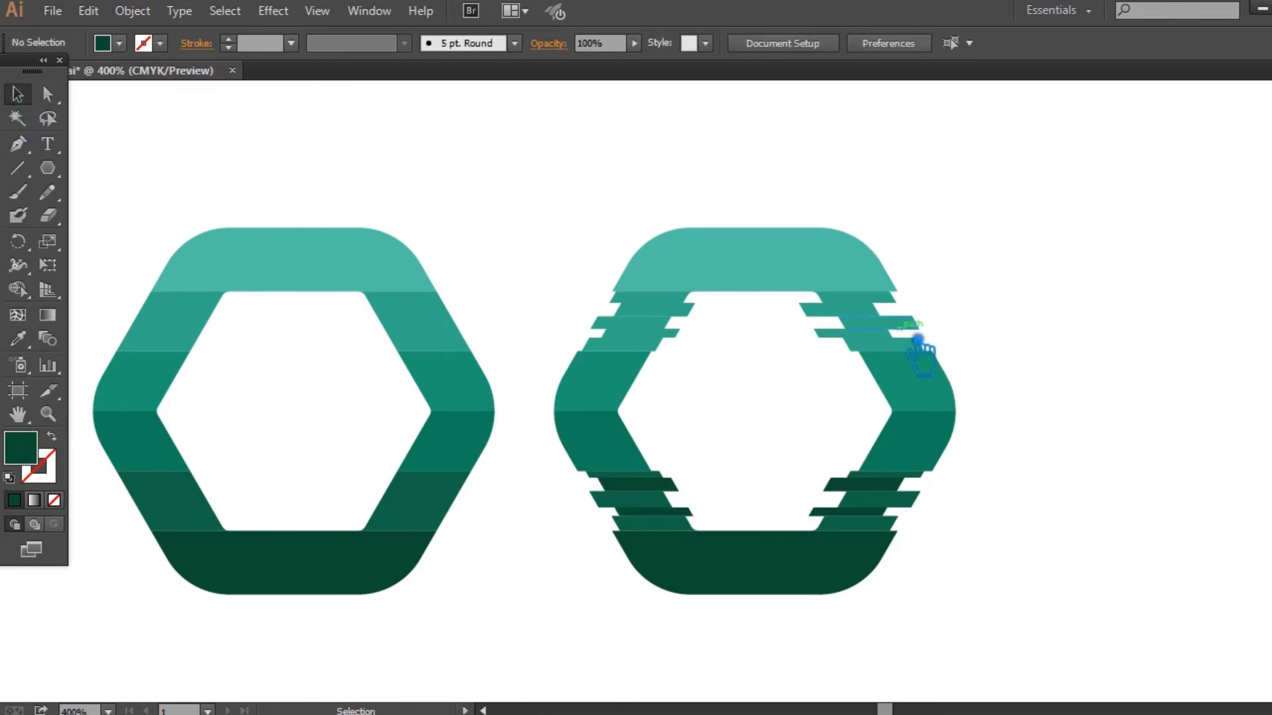
# Step: Eyedrop a lighter teal ring colour onto both upper slice groups
pyautogui.click(840, 345)
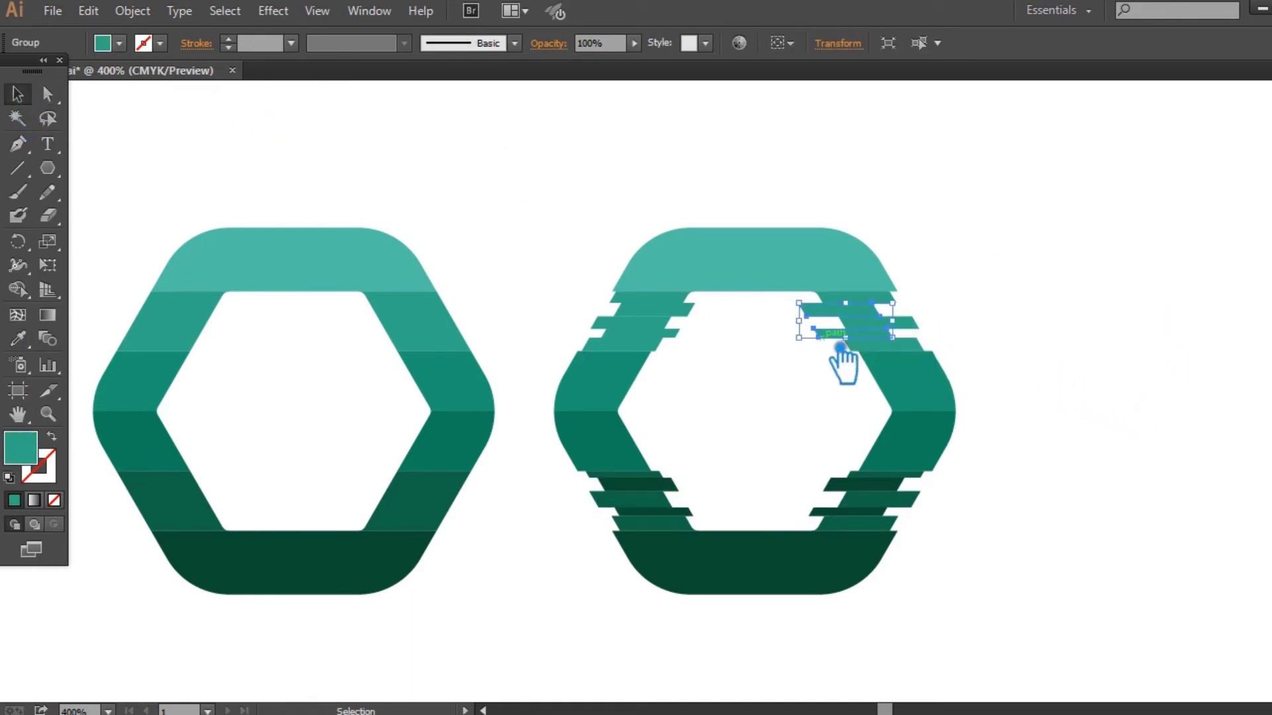
pyautogui.keyDown('shift'); pyautogui.click(679, 334); pyautogui.keyUp('shift')
pyautogui.click(18, 339)
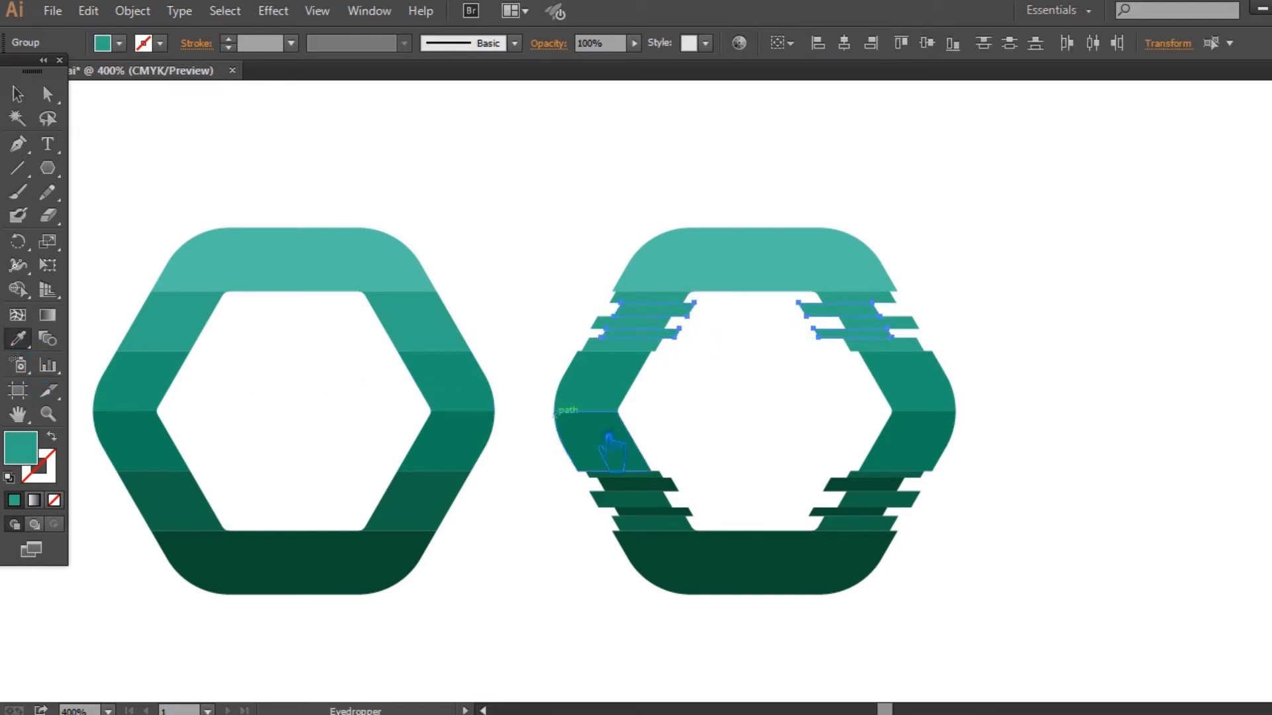
pyautogui.click(637, 485)
pyautogui.click(626, 381)
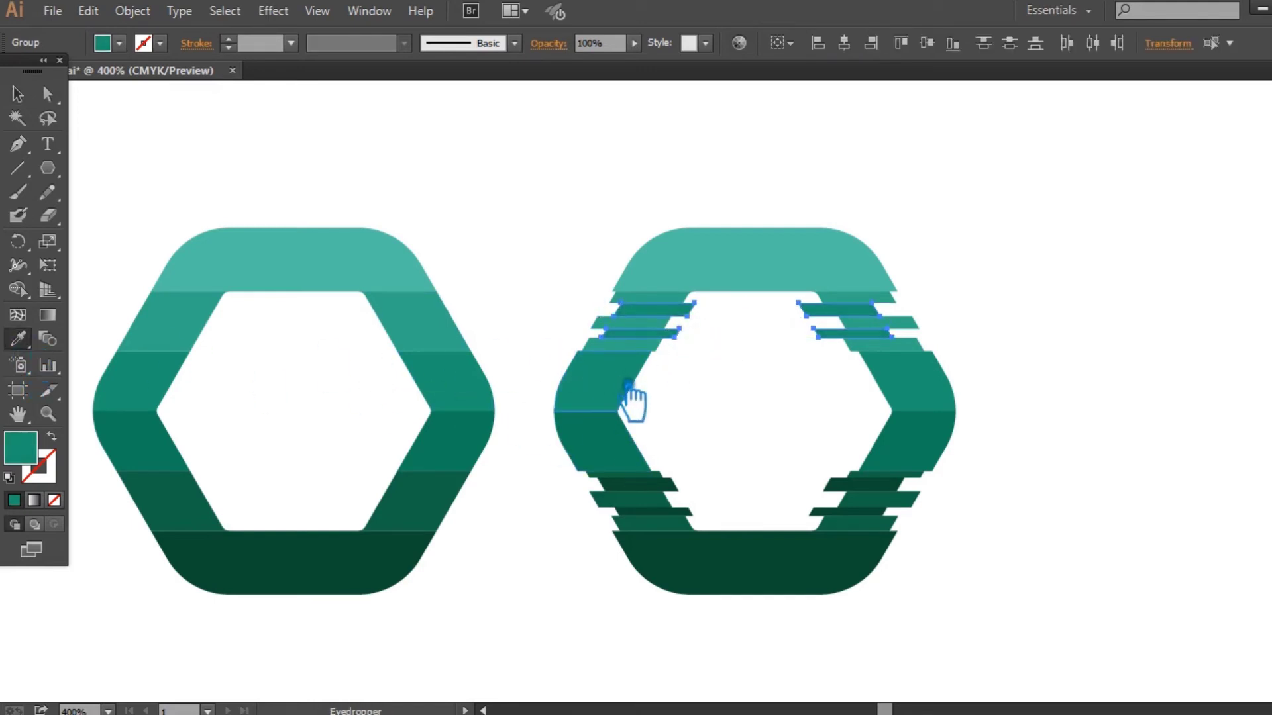
pyautogui.click(18, 94)
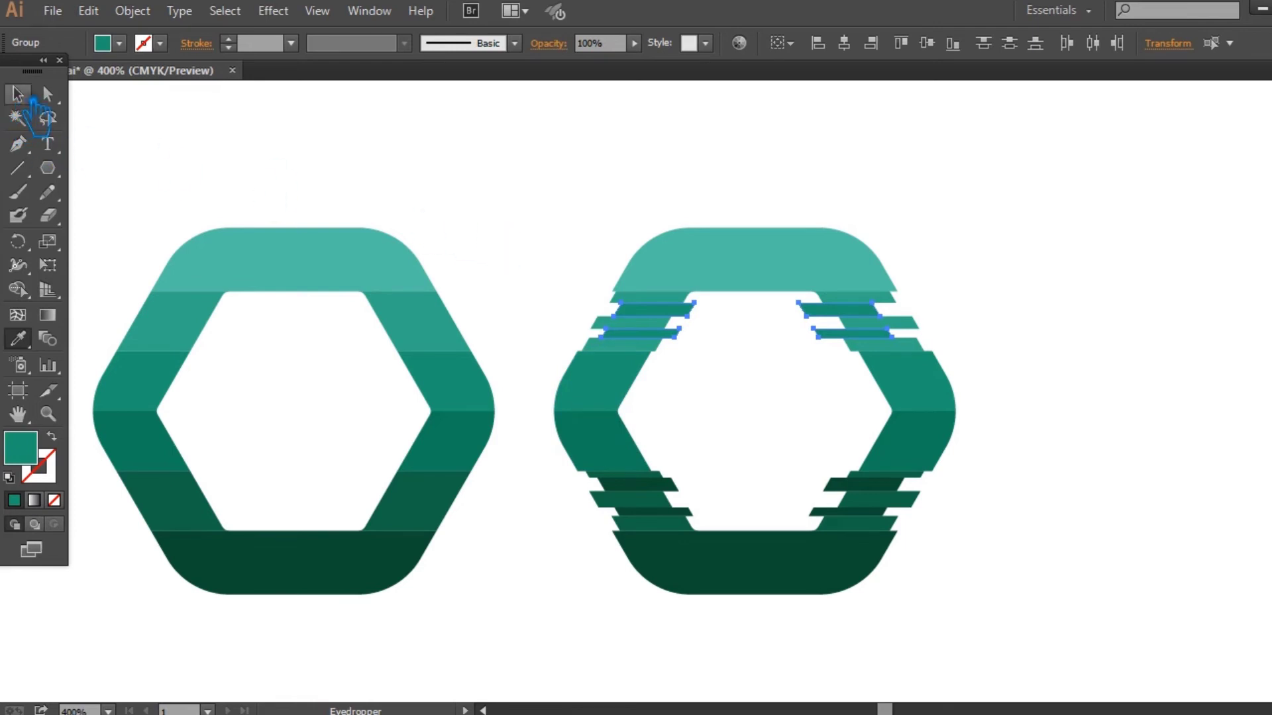
pyautogui.click(318, 139)
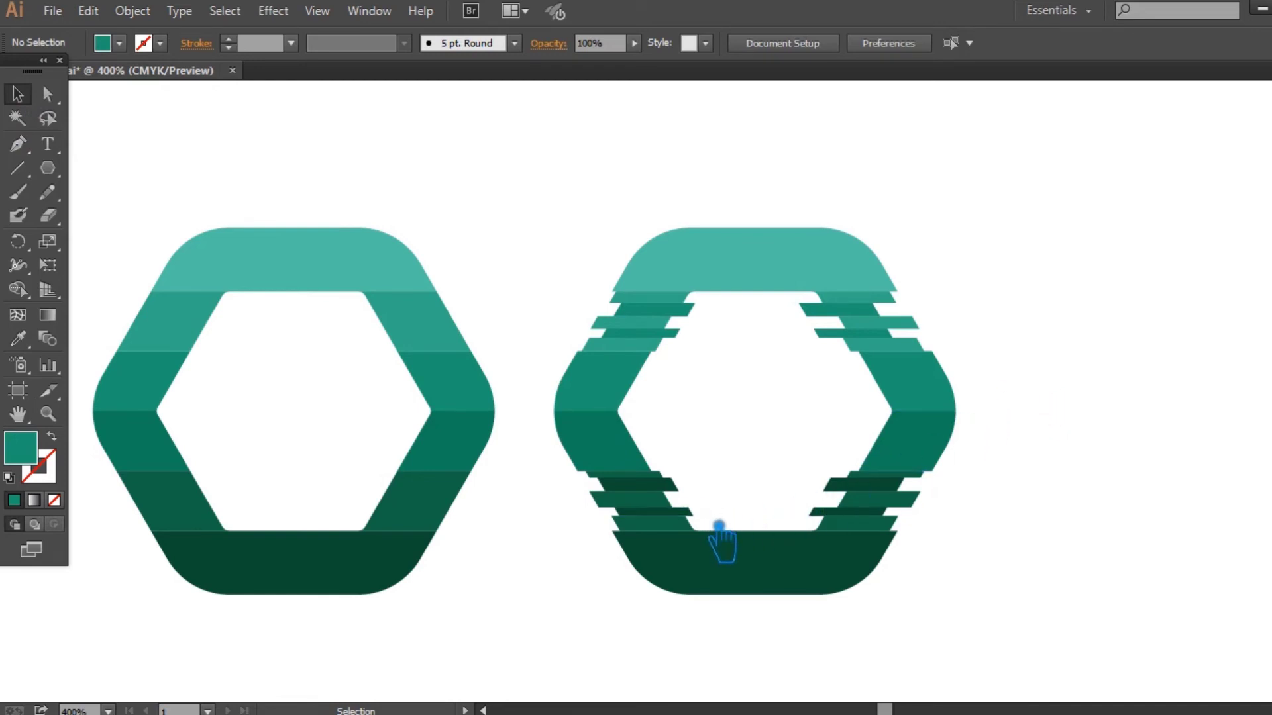
# Step: Select all four offset slice groups and set their opacity to 50%
pyautogui.moveTo(719, 527); pyautogui.dragTo(718, 503)
pyautogui.keyDown('shift'); pyautogui.click(849, 502); pyautogui.keyUp('shift')
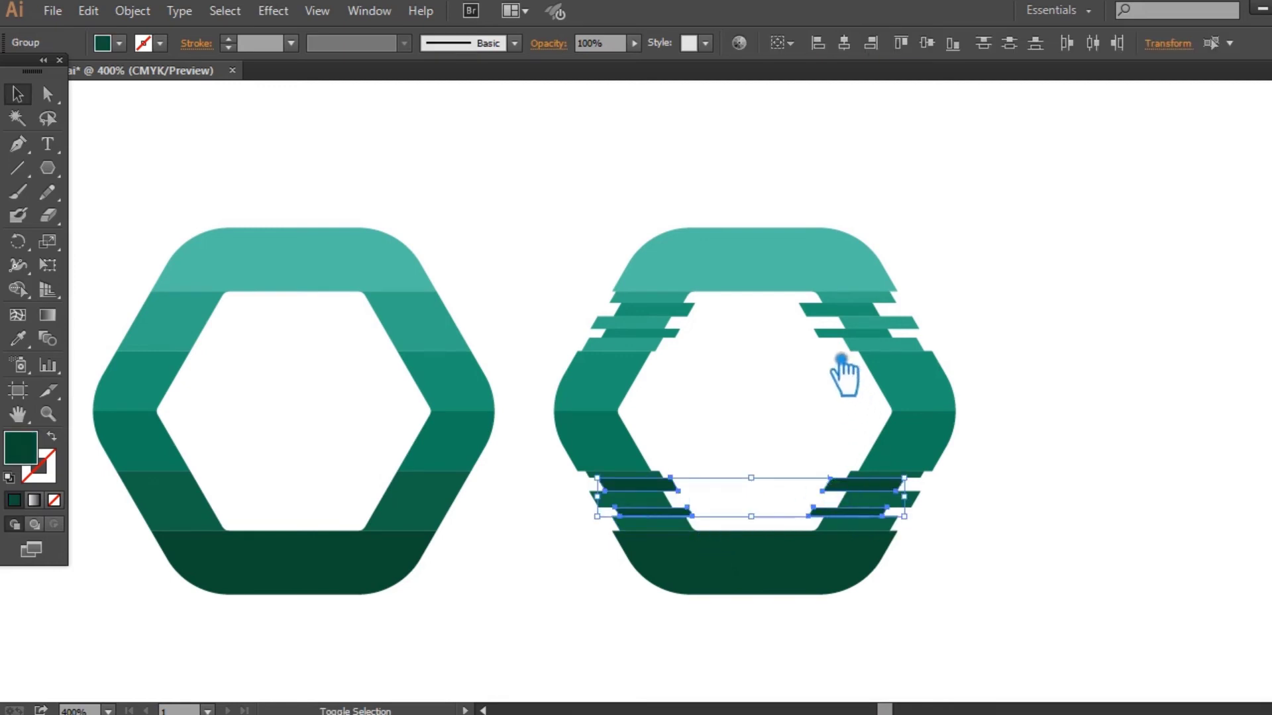
pyautogui.keyDown('shift'); pyautogui.click(839, 336); pyautogui.keyUp('shift')
pyautogui.click(689, 342)
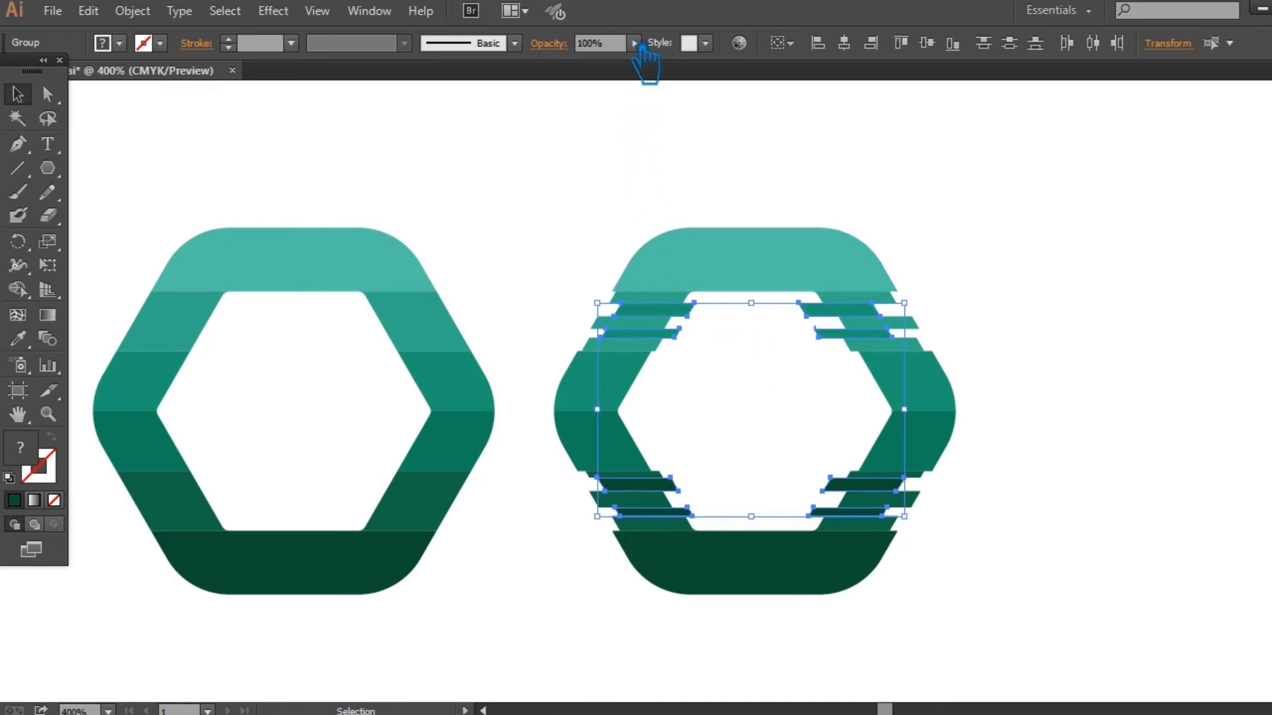
pyautogui.click(637, 45)
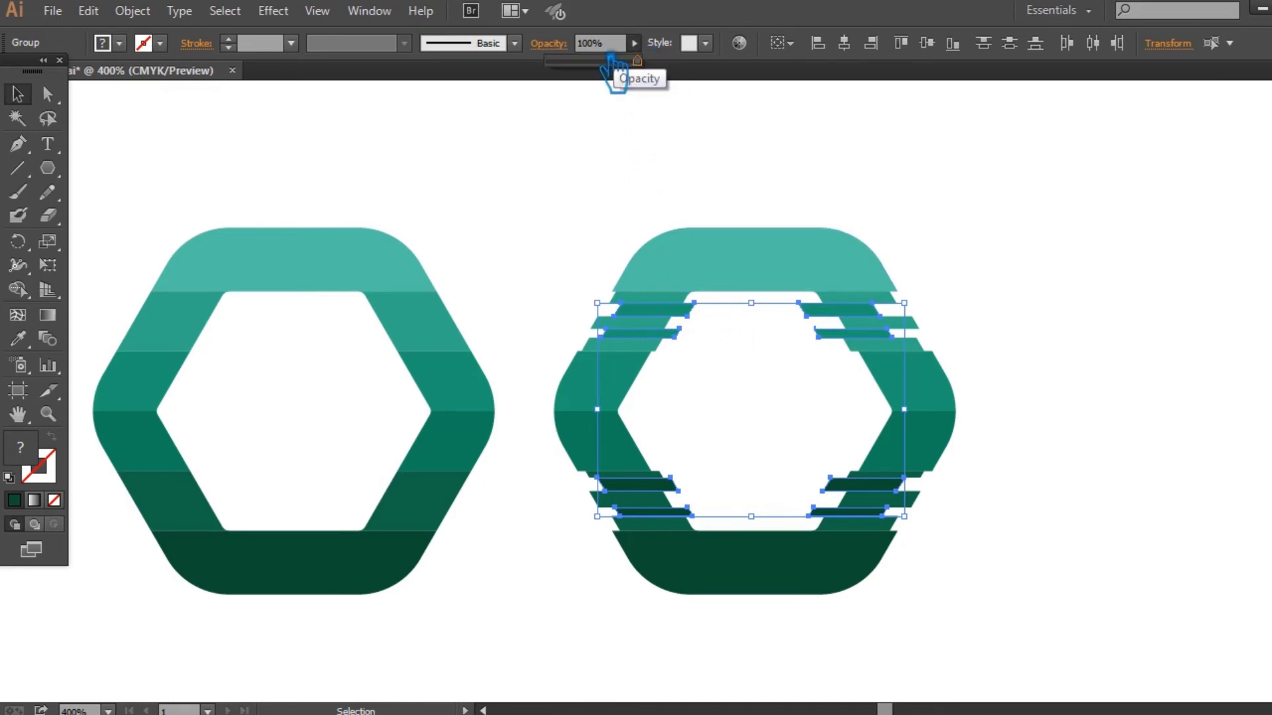
pyautogui.write('4')
pyautogui.press('BackSpace')
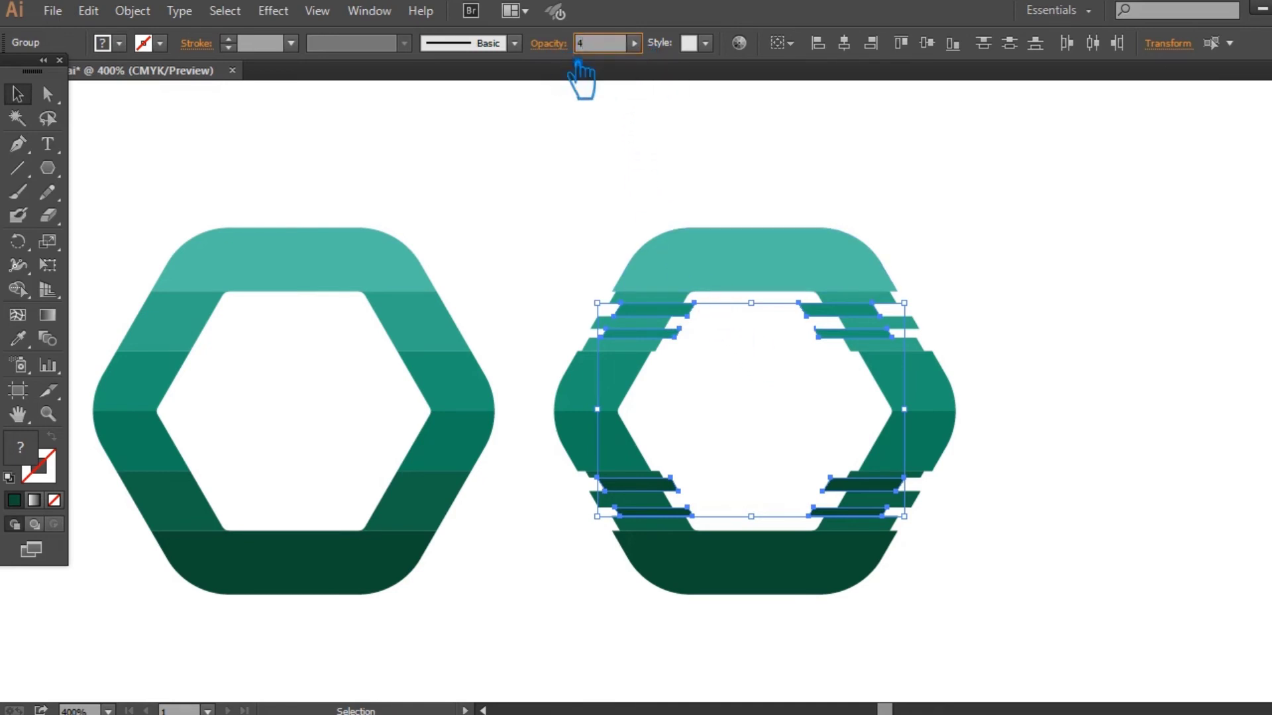
pyautogui.write('50')
pyautogui.press('Return')
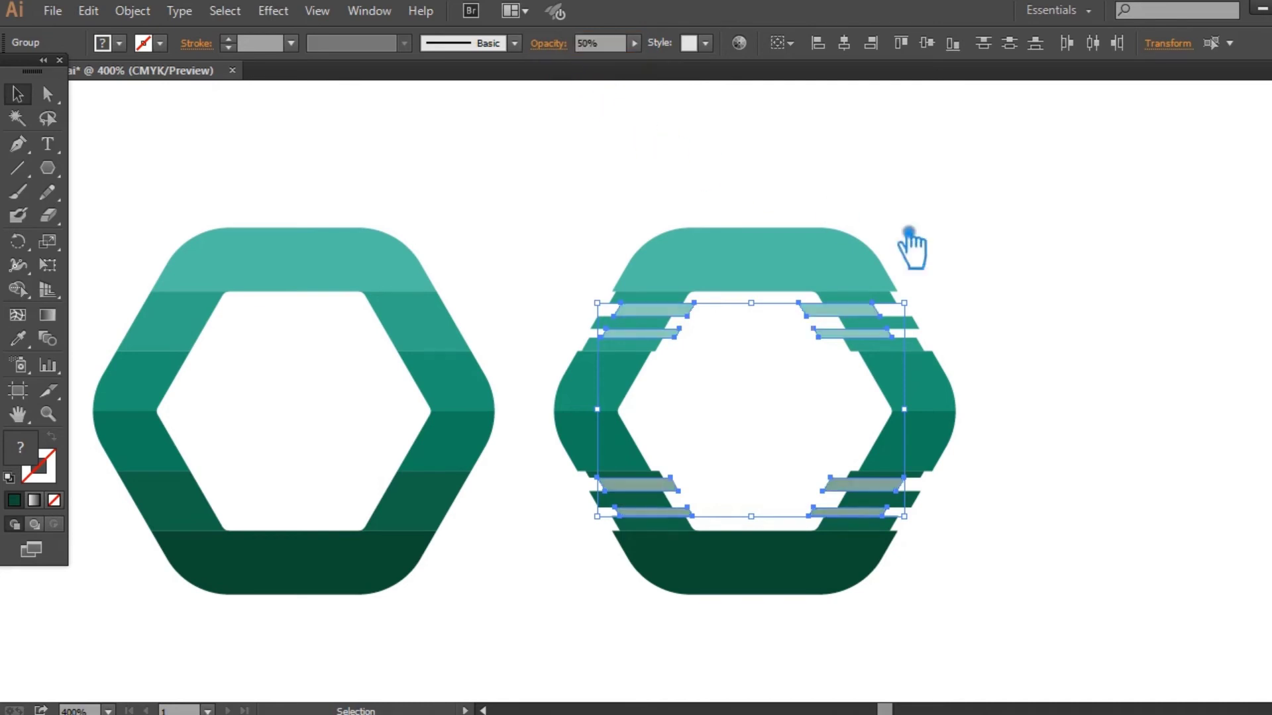
pyautogui.click(1091, 316)
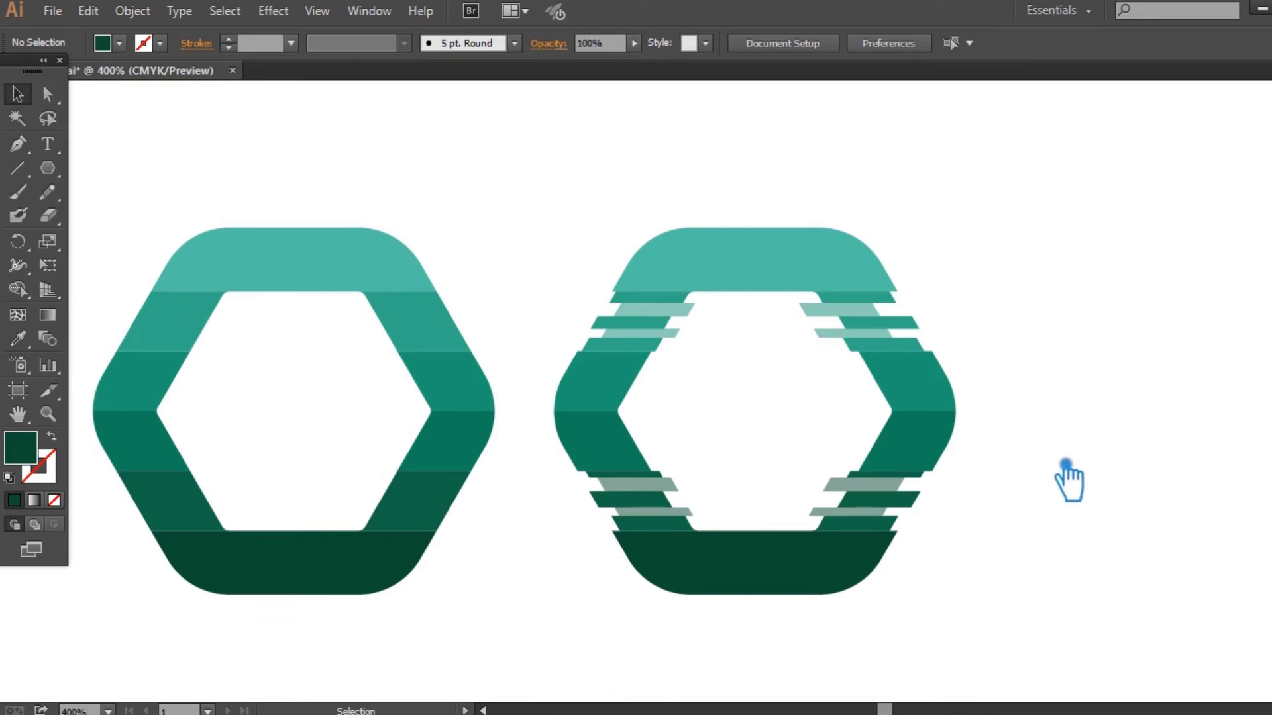
pyautogui.click(943, 449)
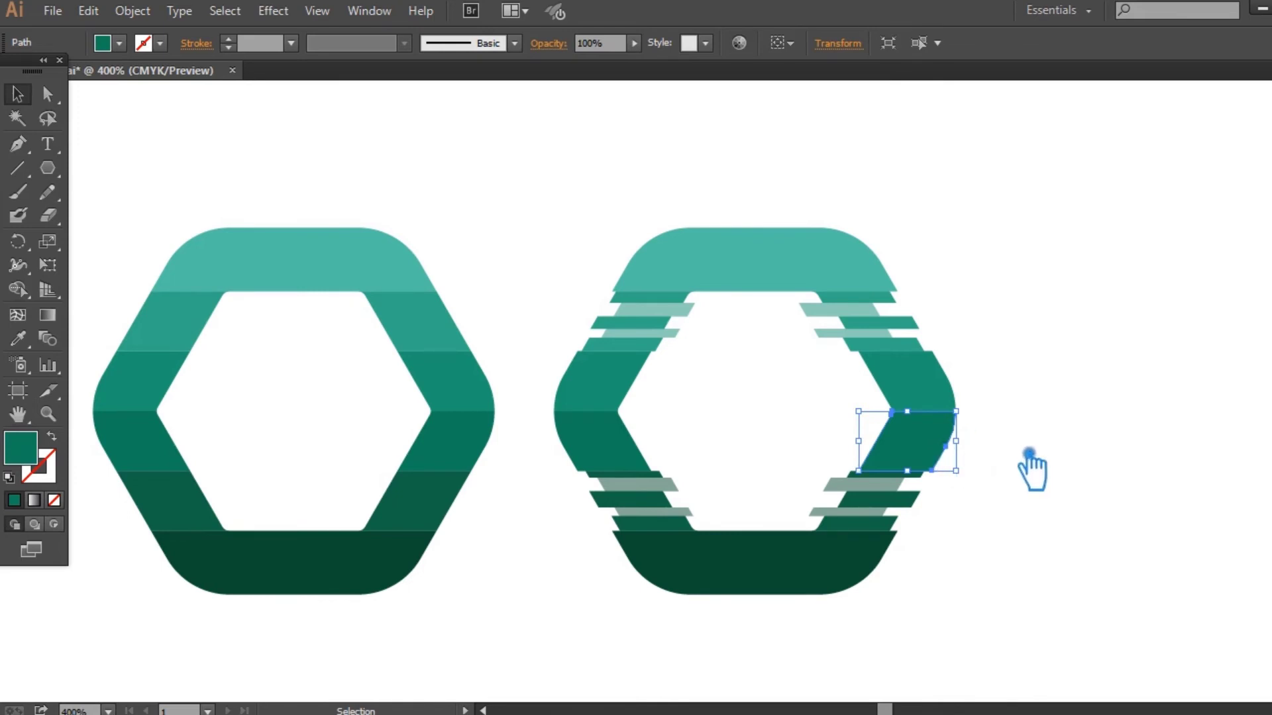
# Step: Group the left-middle band pieces into a chevron and nudge it two steps right
pyautogui.press('a')
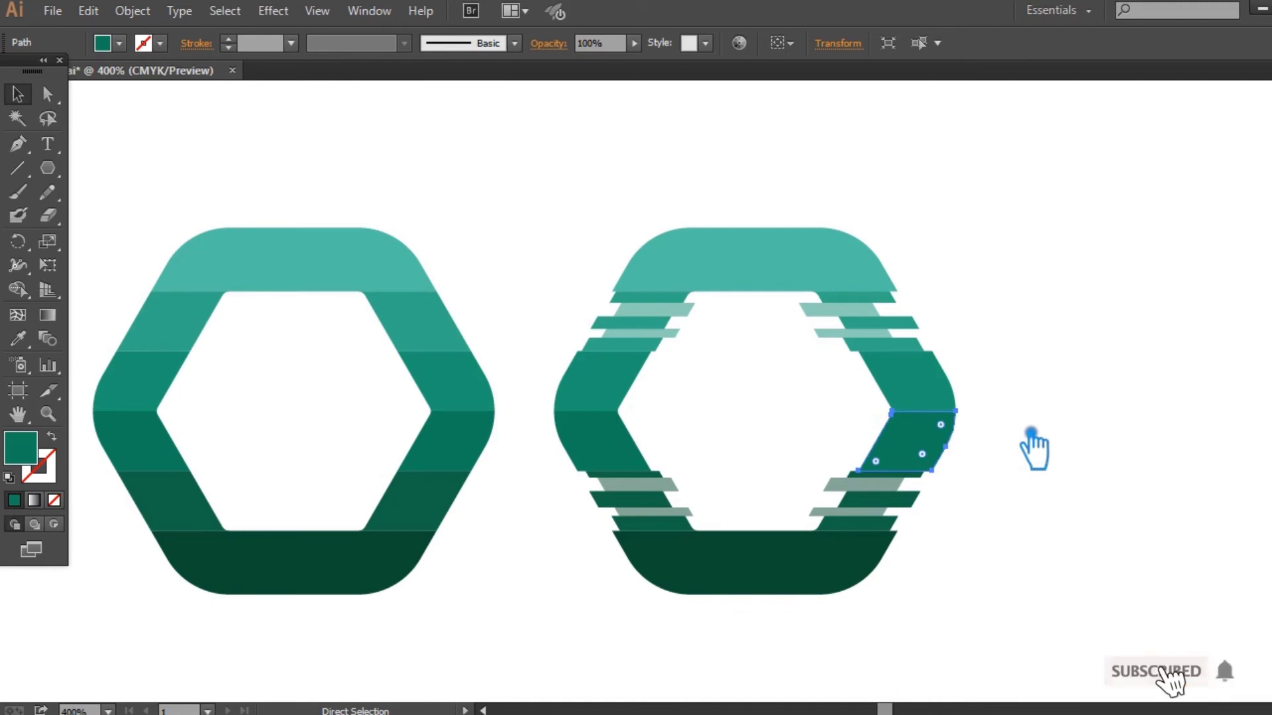
pyautogui.press('v')
pyautogui.keyDown('shift'); pyautogui.click(940, 387); pyautogui.keyUp('shift')
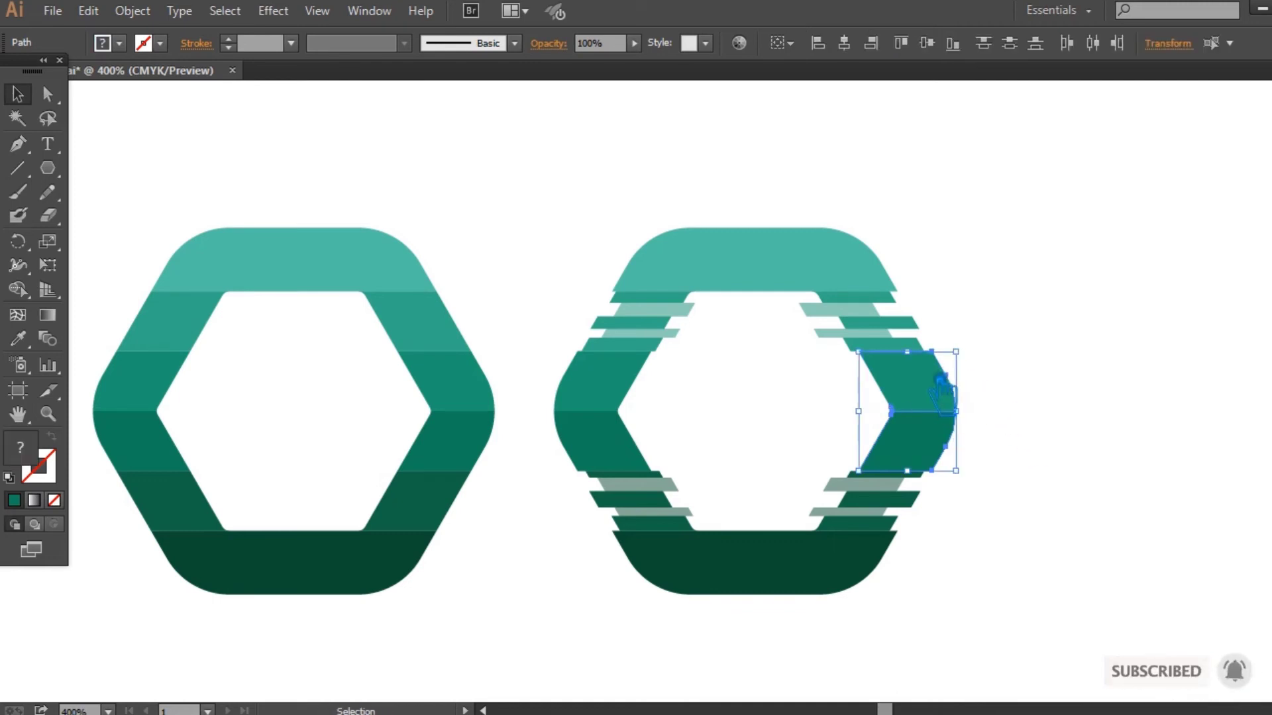
pyautogui.press('a')
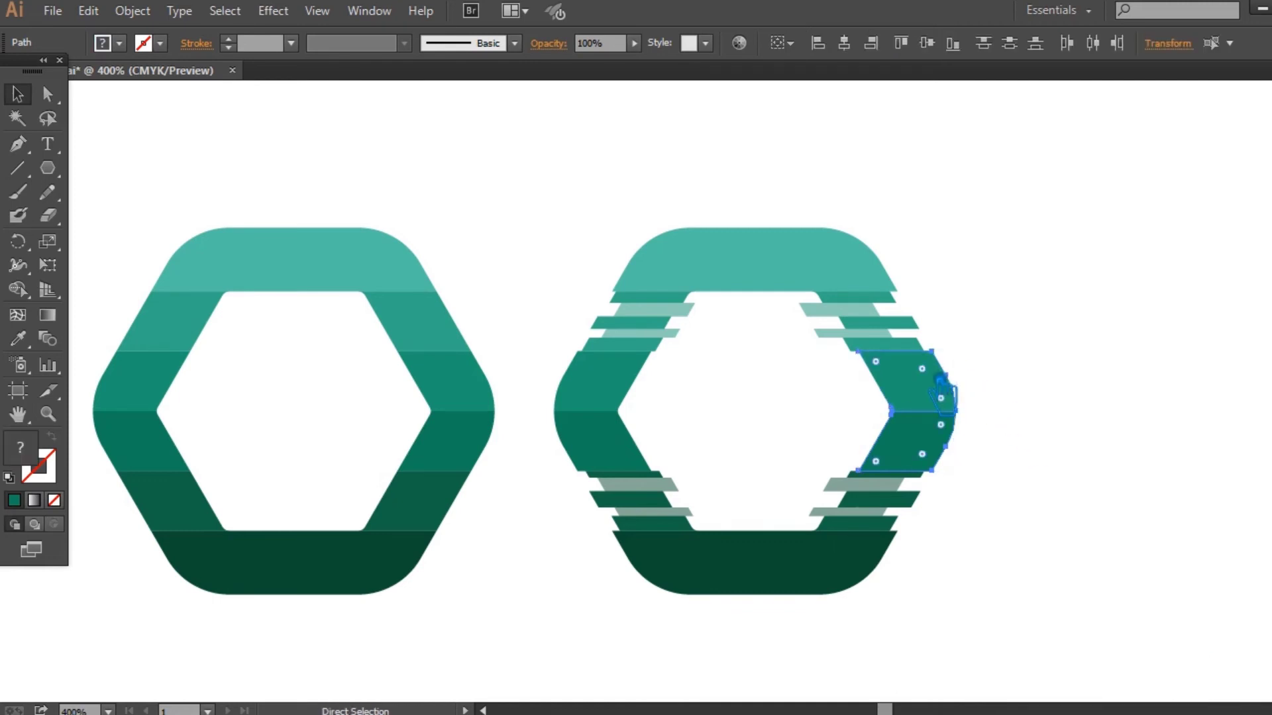
pyautogui.press('v')
pyautogui.click(593, 440)
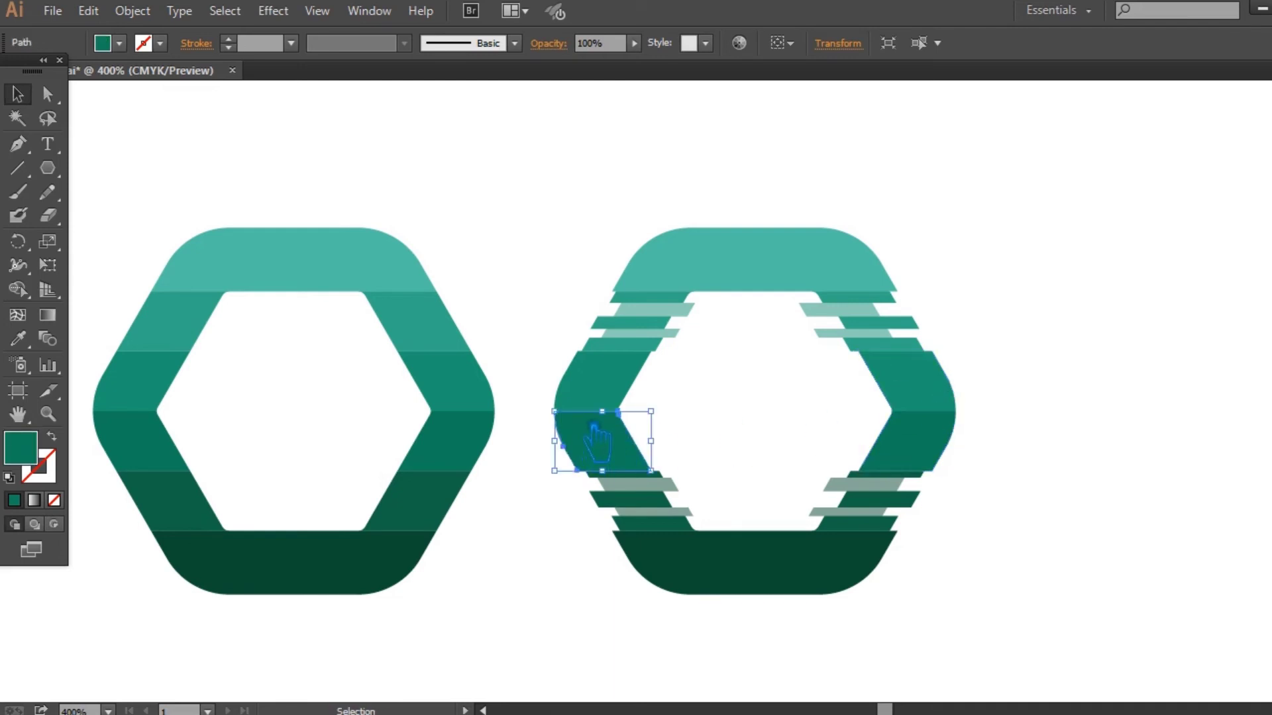
pyautogui.hotkey('ctrl', 'g')
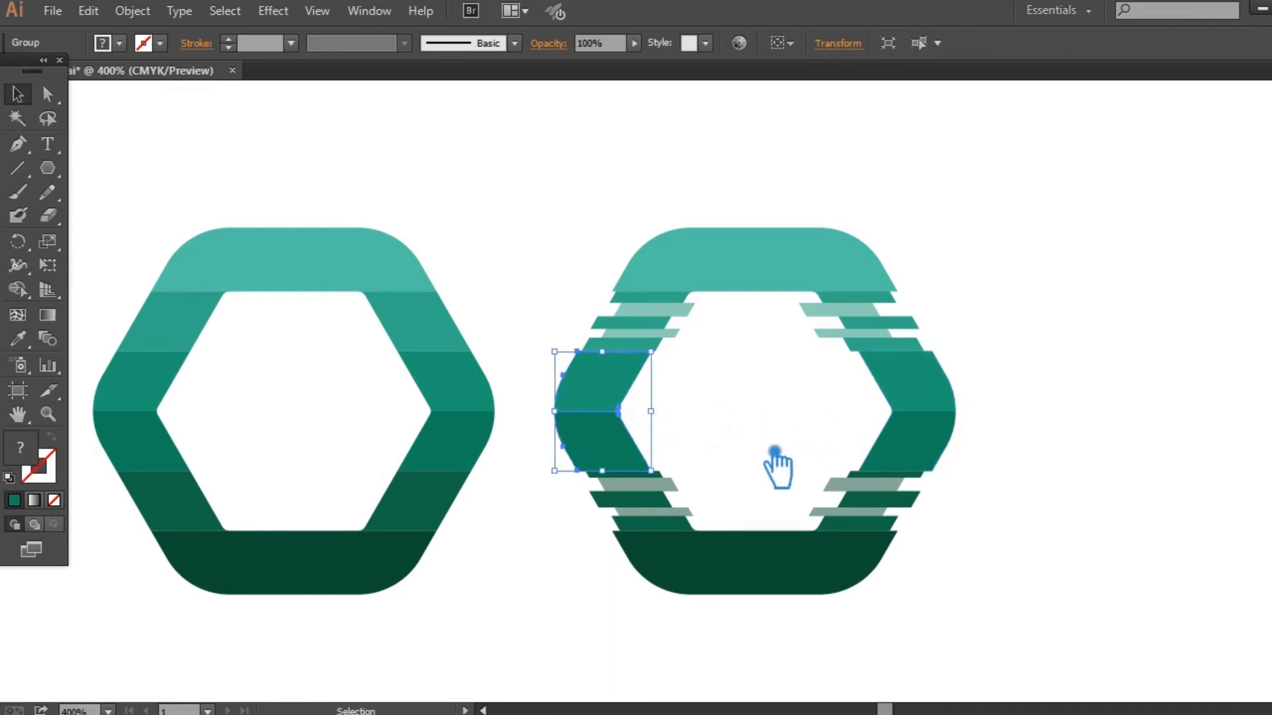
pyautogui.press('a')
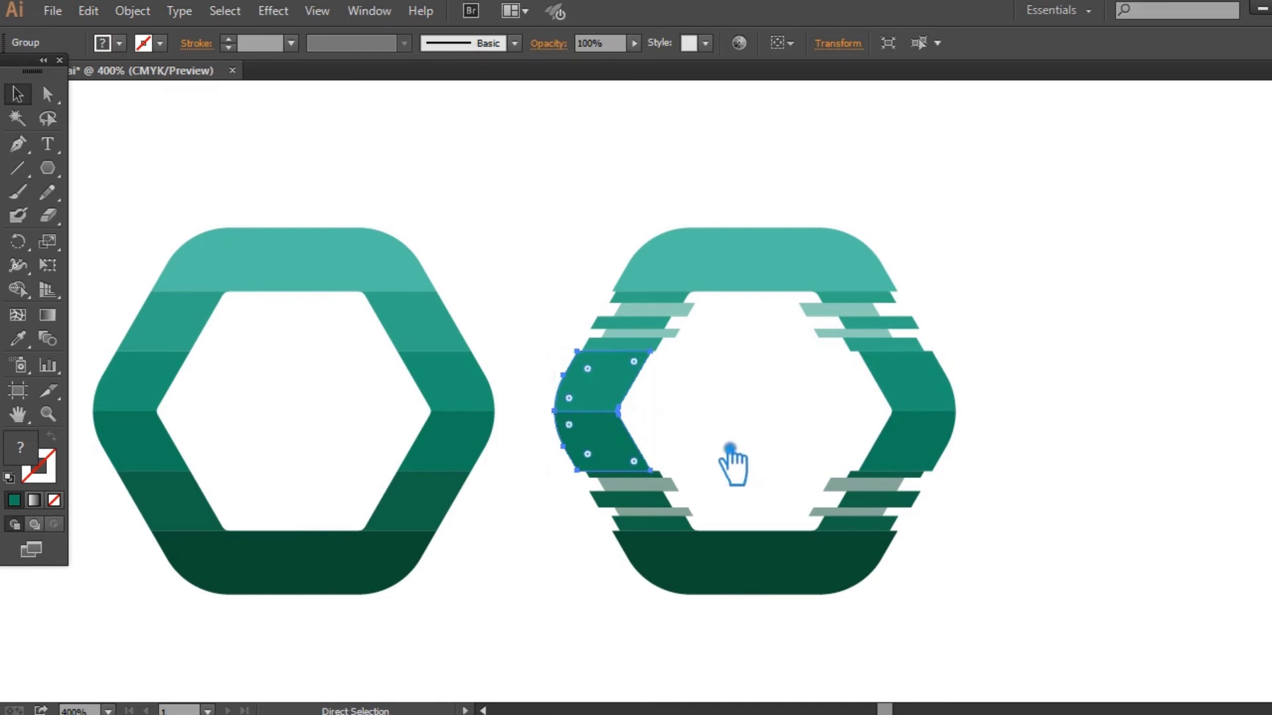
pyautogui.press('v')
pyautogui.press('Right')
pyautogui.press('Right')
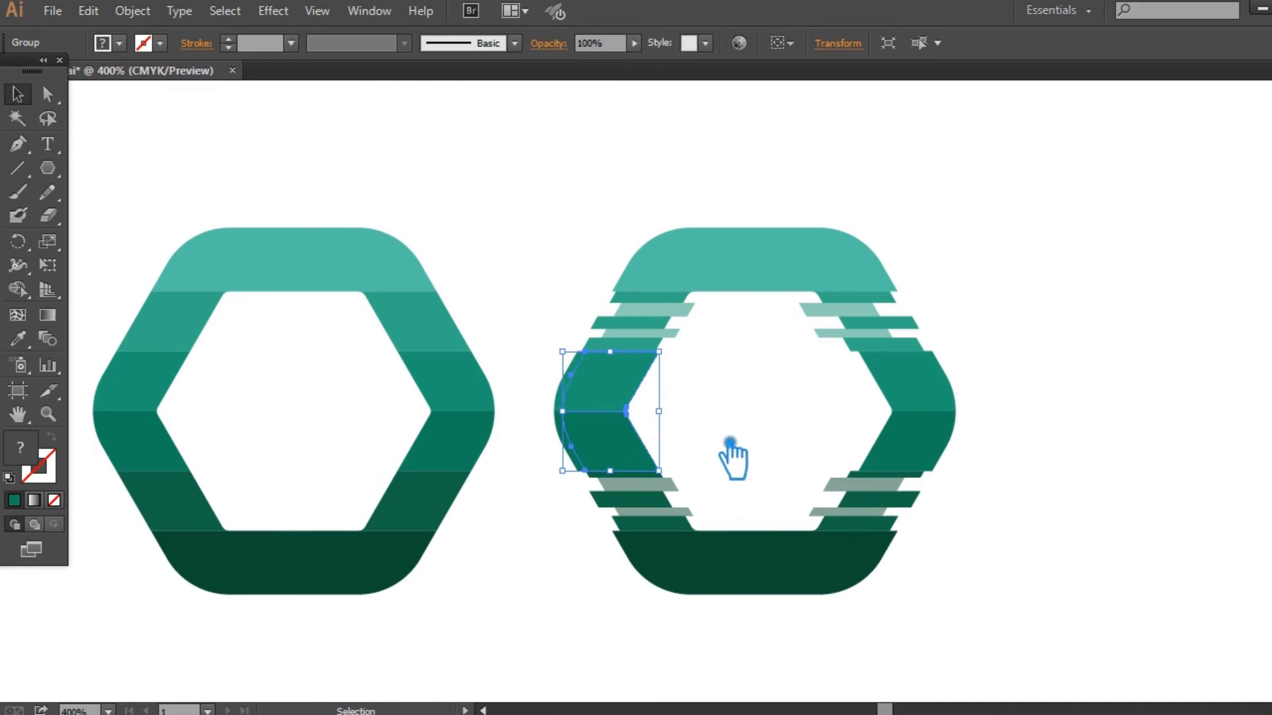
pyautogui.press('Right')
pyautogui.press('Right')
pyautogui.press('Right')
pyautogui.press('Right')
pyautogui.press('Right')
pyautogui.press('Right')
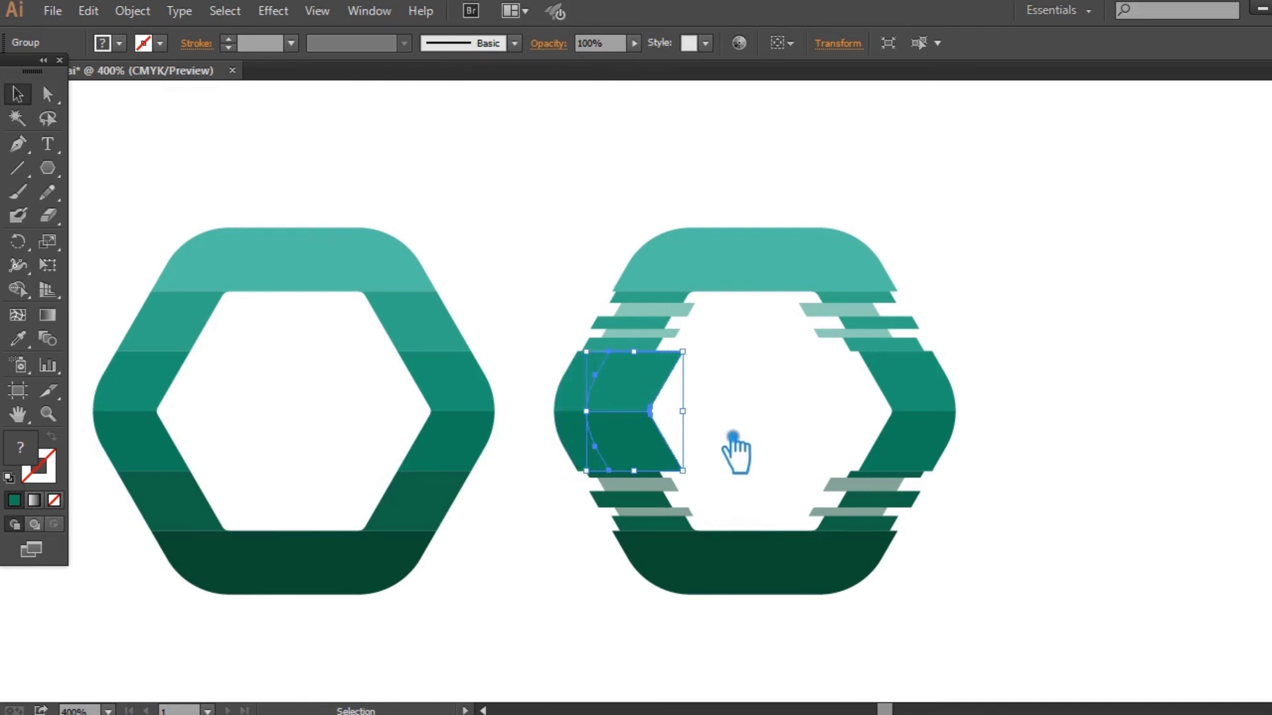
# Step: Set the left chevron's opacity to 20%
pyautogui.press('ctrl')
pyautogui.press('ctrl')
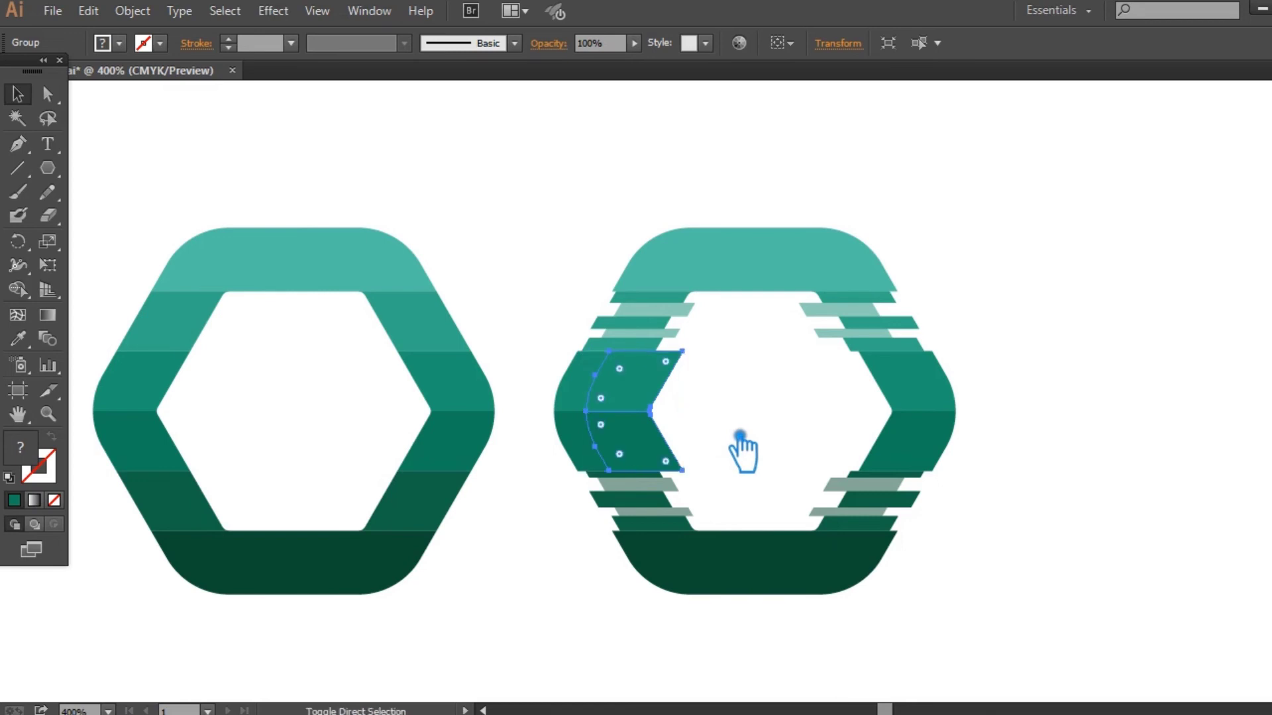
pyautogui.click(618, 45)
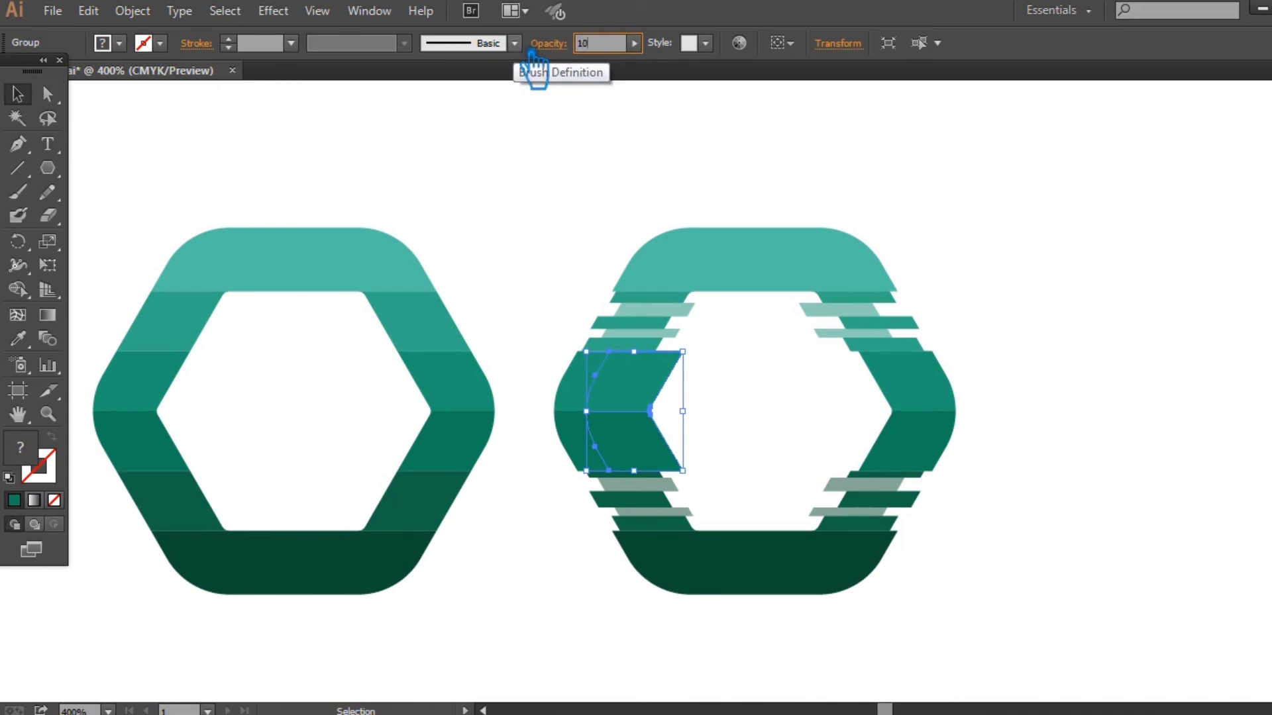
pyautogui.press('Return')
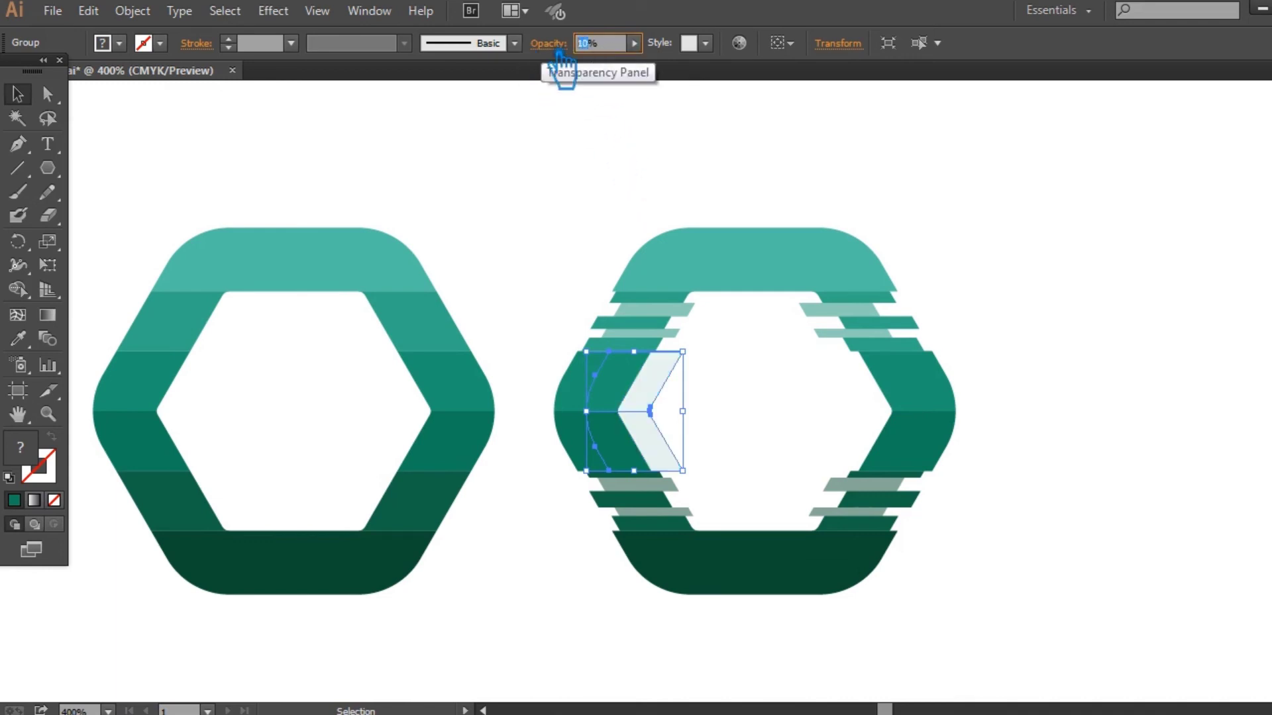
pyautogui.write('0')
pyautogui.press('Return')
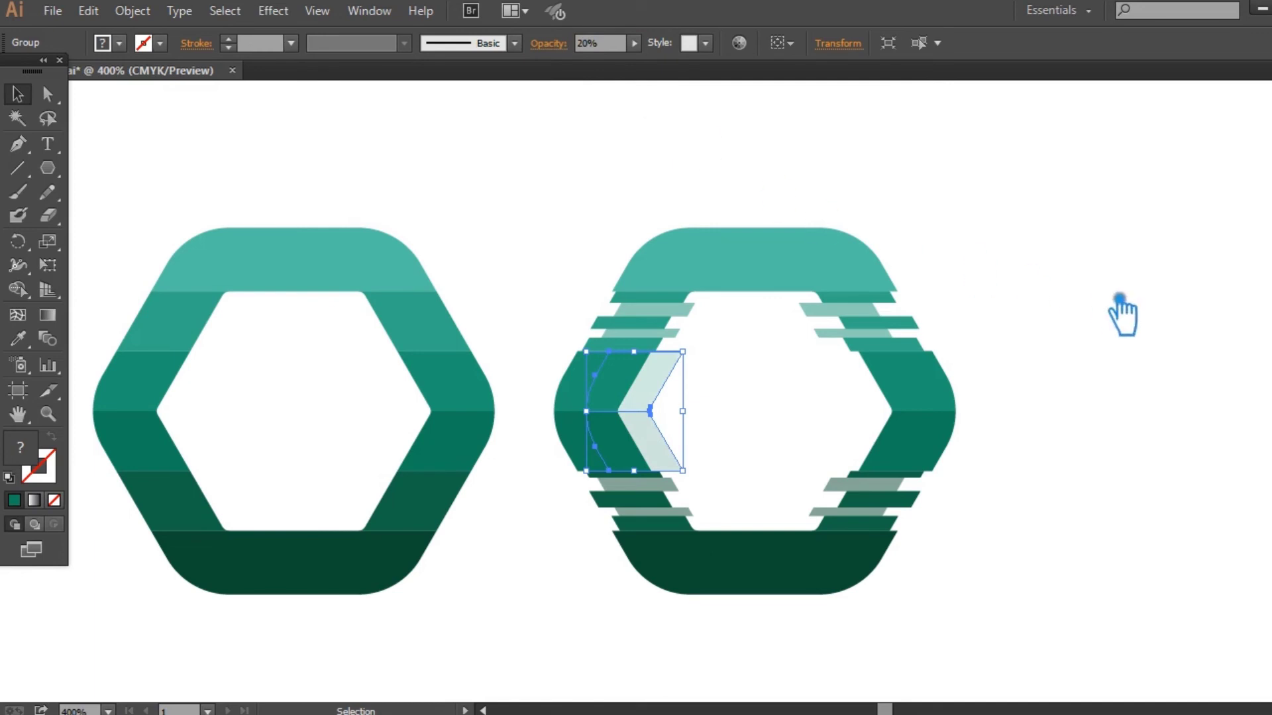
pyautogui.click(1119, 301)
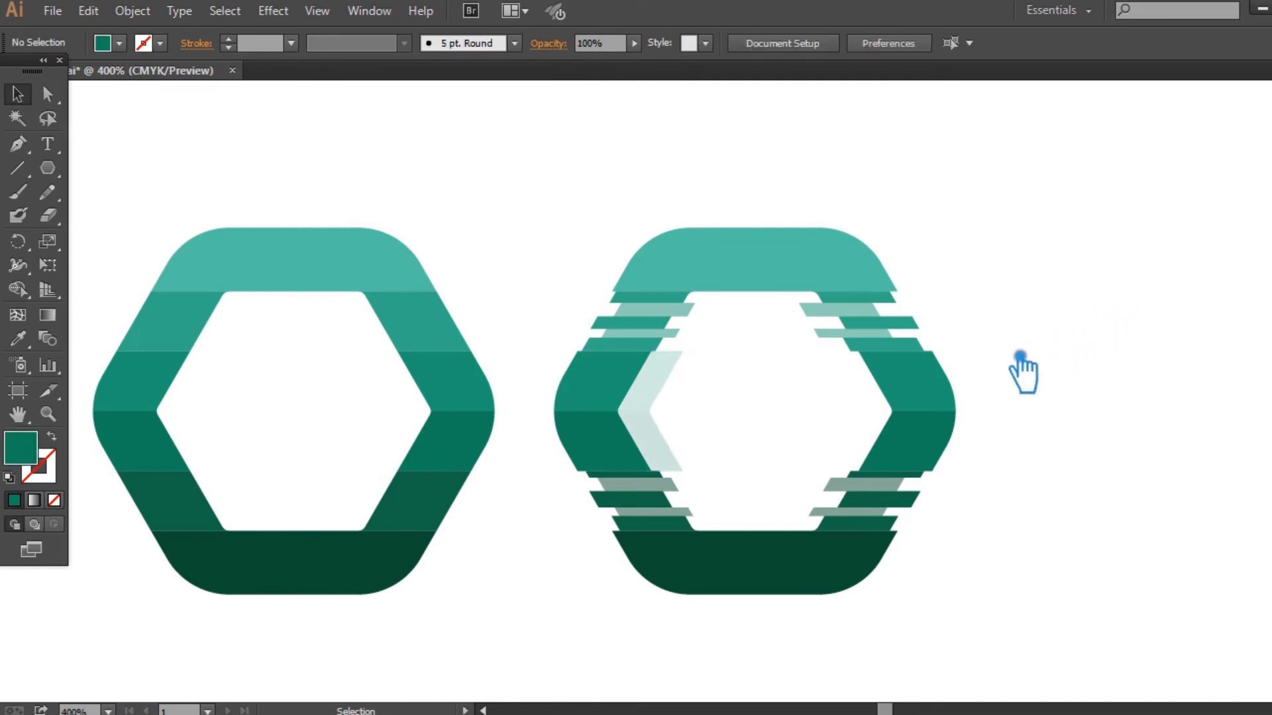
# Step: Nudge the right chevron two steps left
pyautogui.click(918, 457)
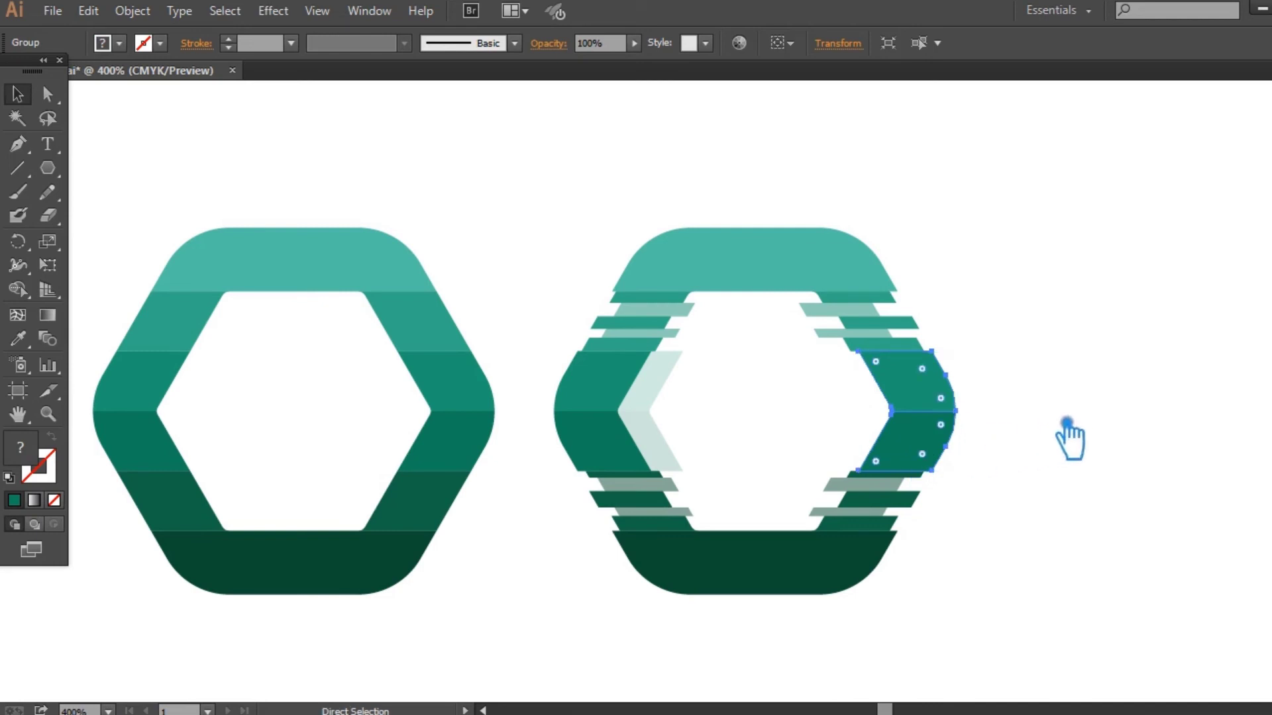
pyautogui.press('Left')
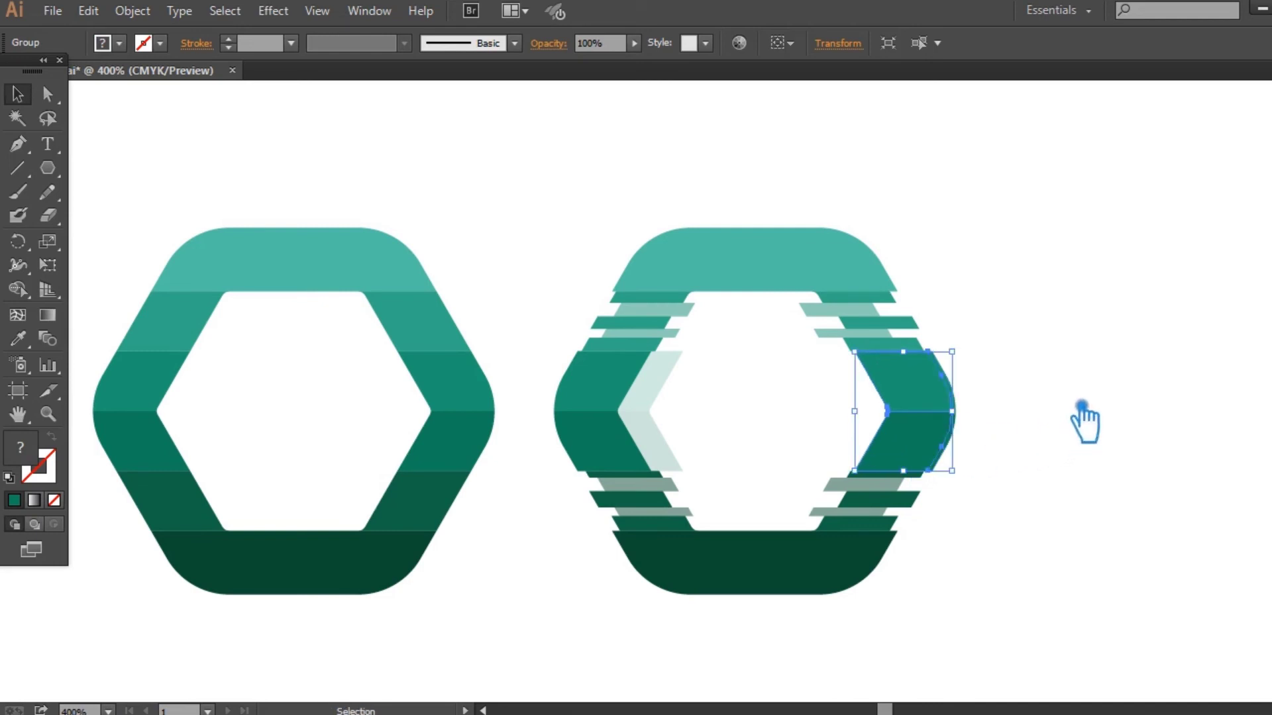
pyautogui.press('Left')
pyautogui.press('Left')
pyautogui.press('Left')
pyautogui.press('Left')
pyautogui.press('Left')
pyautogui.press('Left')
pyautogui.press('Left')
pyautogui.press('Left')
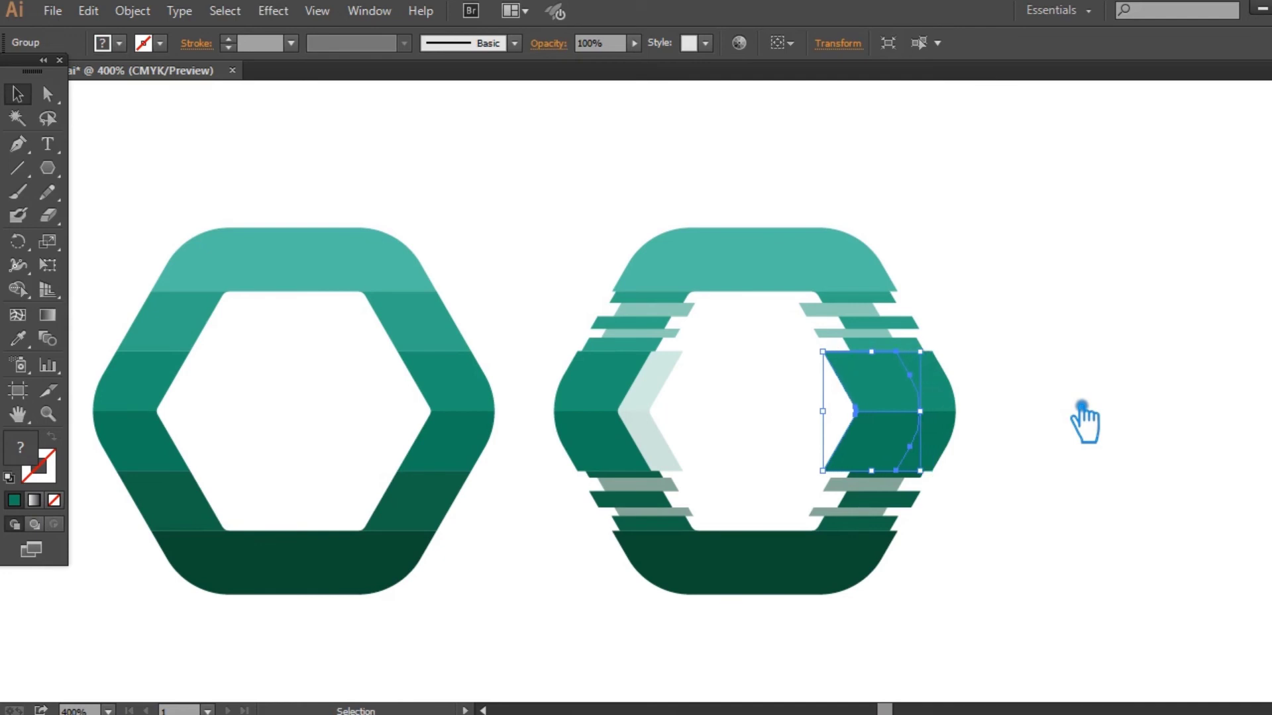
pyautogui.press('a')
pyautogui.press('ctrl')
# Step: Set the right chevron to 30% opacity and compare it with the left one
pyautogui.click(615, 46)
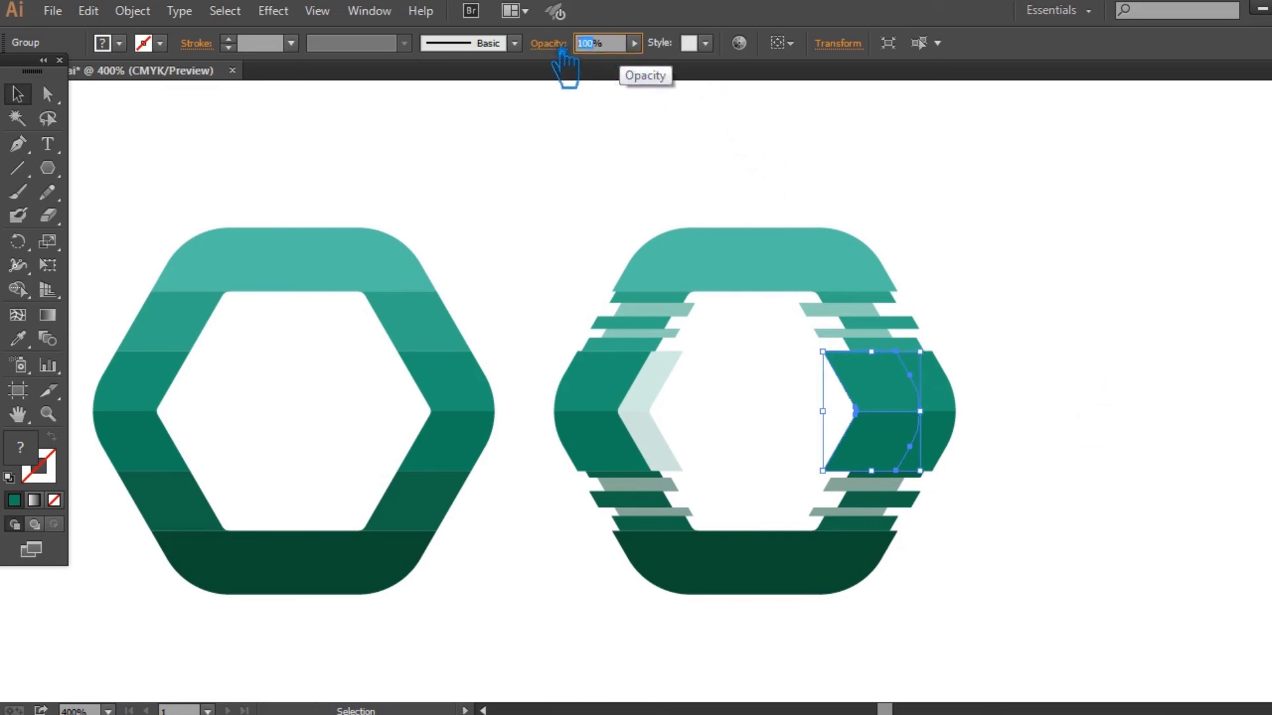
pyautogui.write('30')
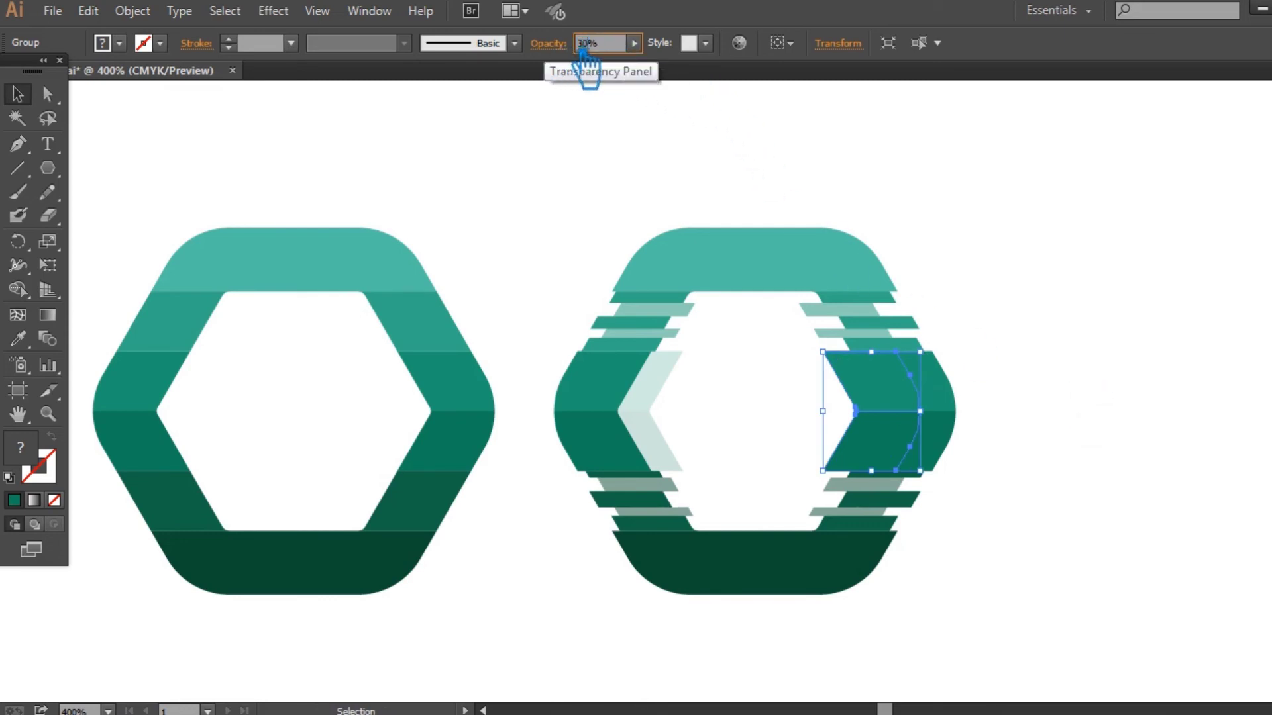
pyautogui.press('Return')
pyautogui.click(1103, 320)
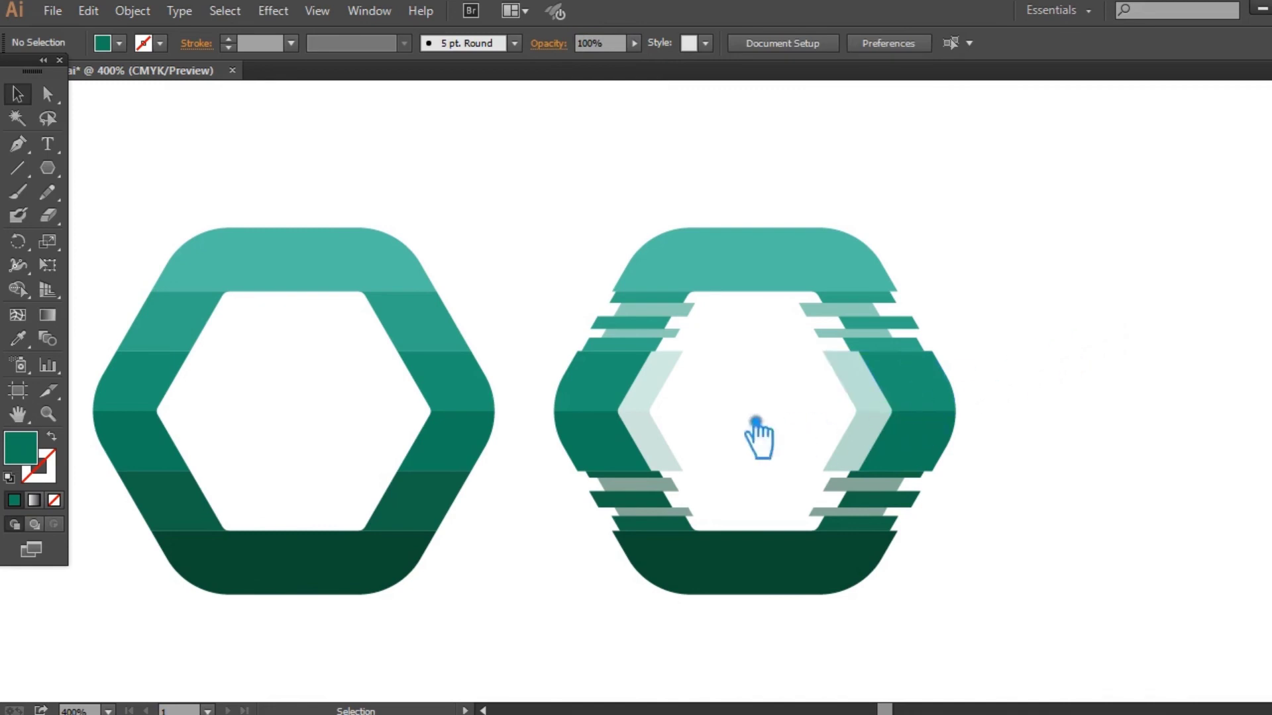
pyautogui.click(665, 433)
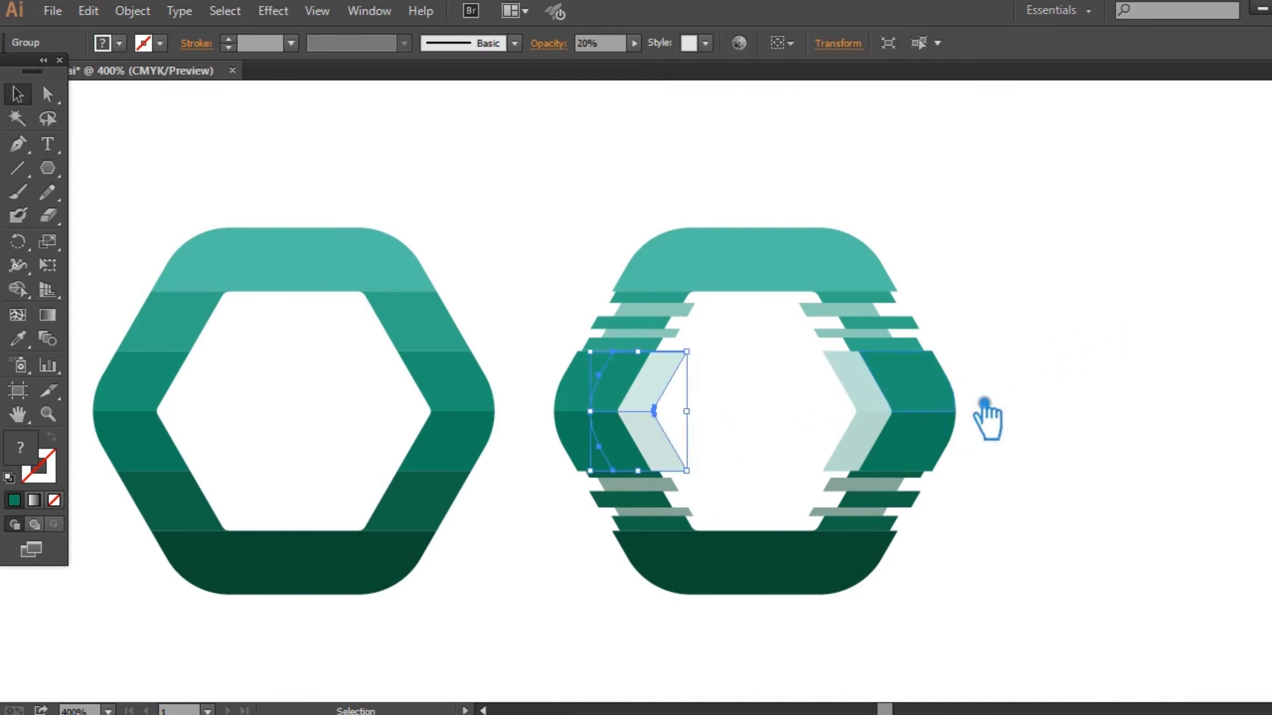
pyautogui.click(1034, 401)
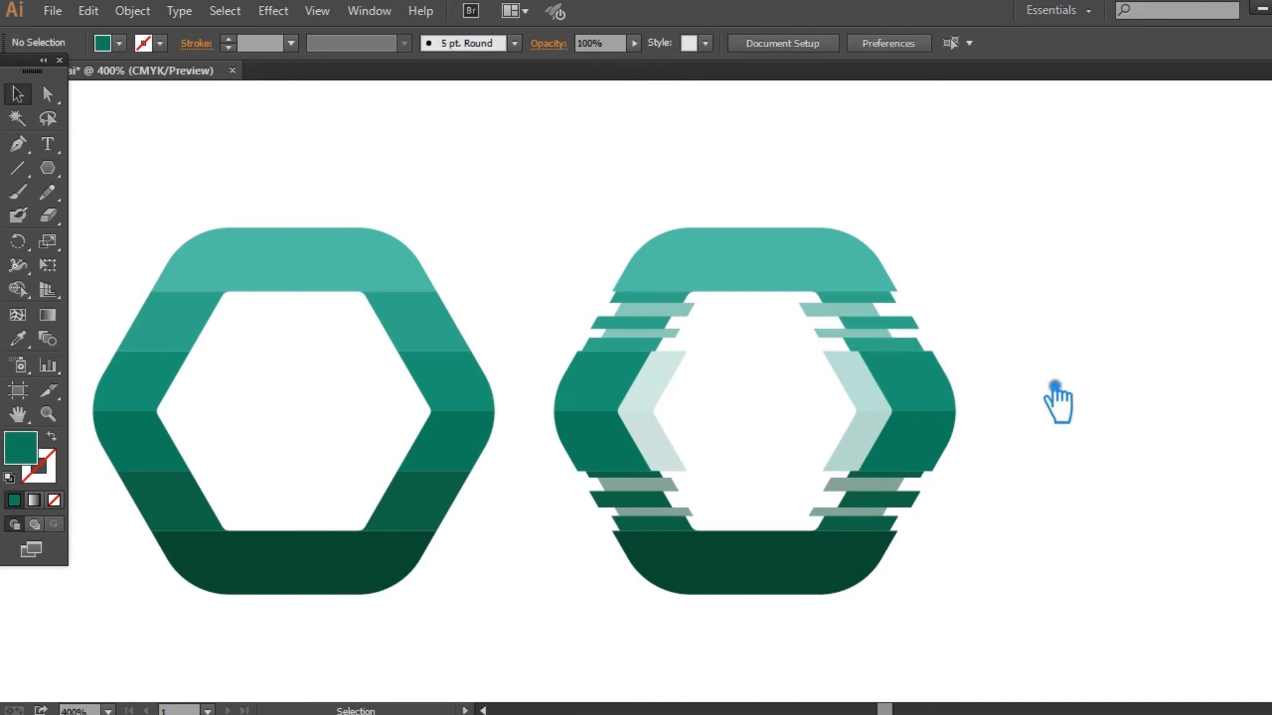
pyautogui.hotkey('ctrl', '-')
# Step: Move the sliced glitch ring slightly right and rotate it 90 degrees
pyautogui.moveTo(950, 619); pyautogui.dragTo(723, 220)
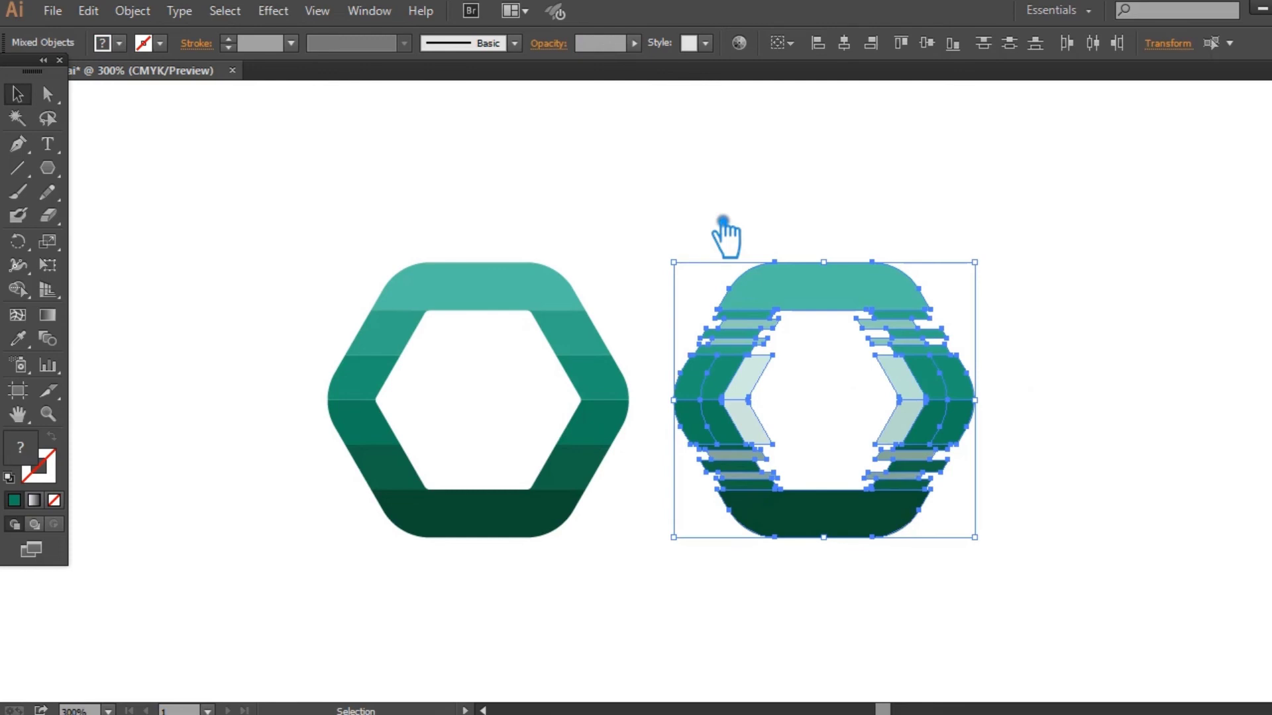
pyautogui.click(1080, 377)
pyautogui.moveTo(968, 414); pyautogui.dragTo(1000, 416)
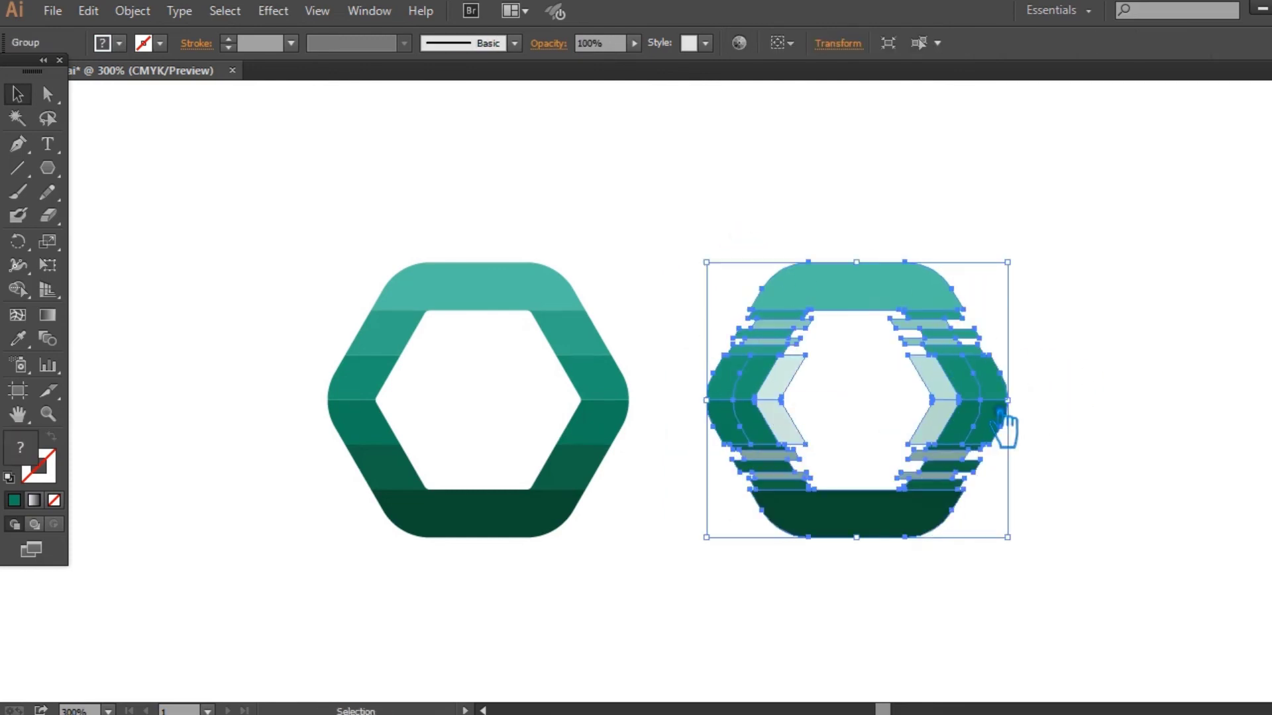
pyautogui.moveTo(1040, 280)
pyautogui.mouseDown()
pyautogui.moveTo(1086, 487)
pyautogui.moveTo(1047, 568)
pyautogui.mouseUp()
pyautogui.click(1126, 457)
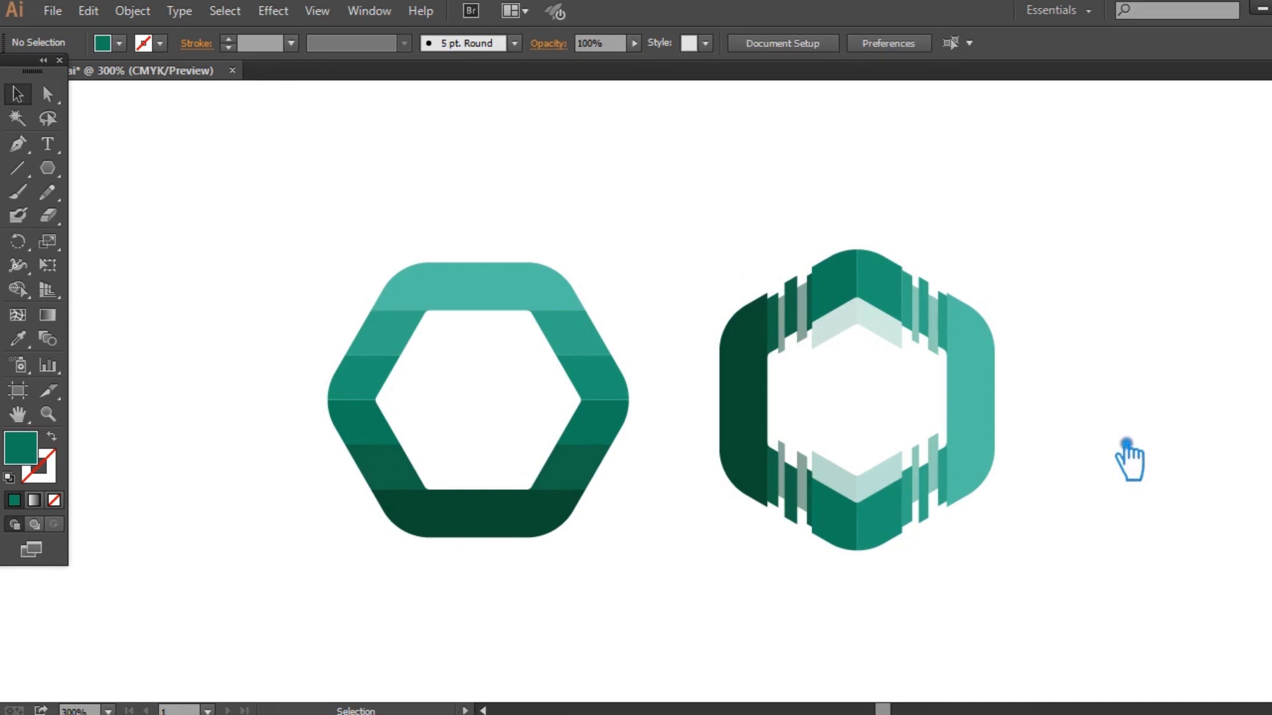
# Step: Rotate the glitch ring further to a diagonal tilt
pyautogui.click(991, 358)
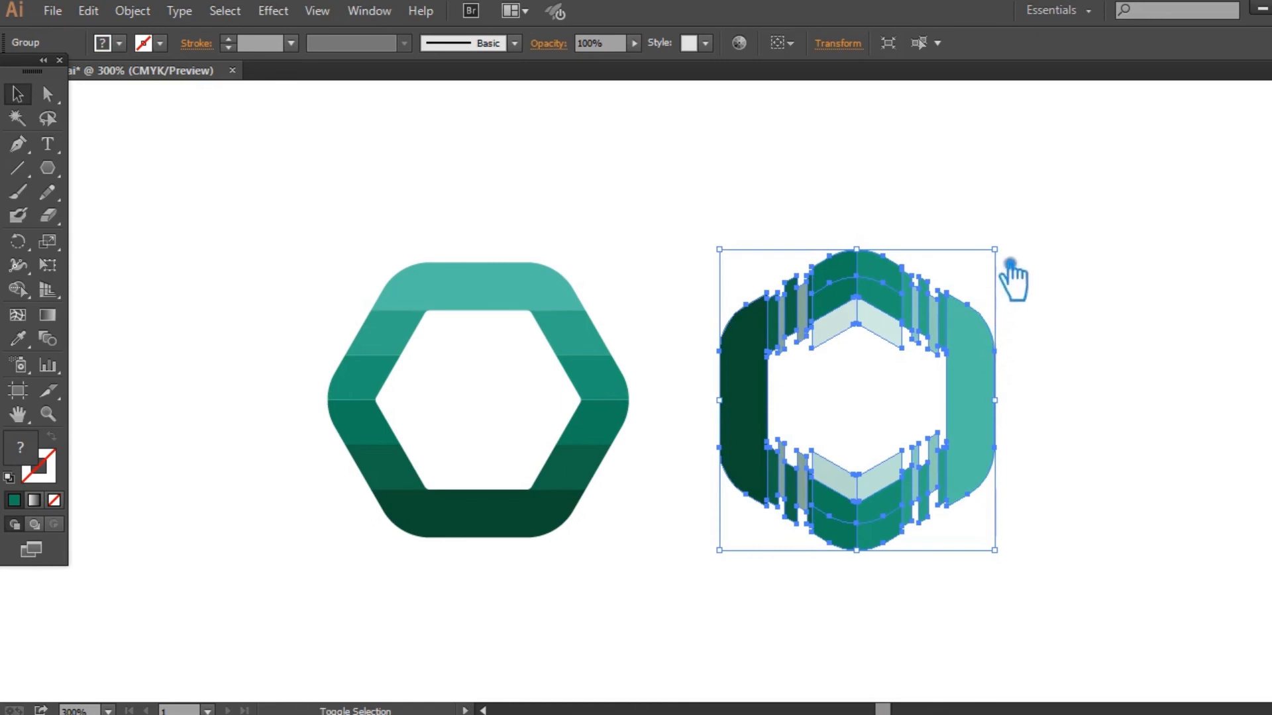
pyautogui.moveTo(1020, 252); pyautogui.dragTo(1113, 326)
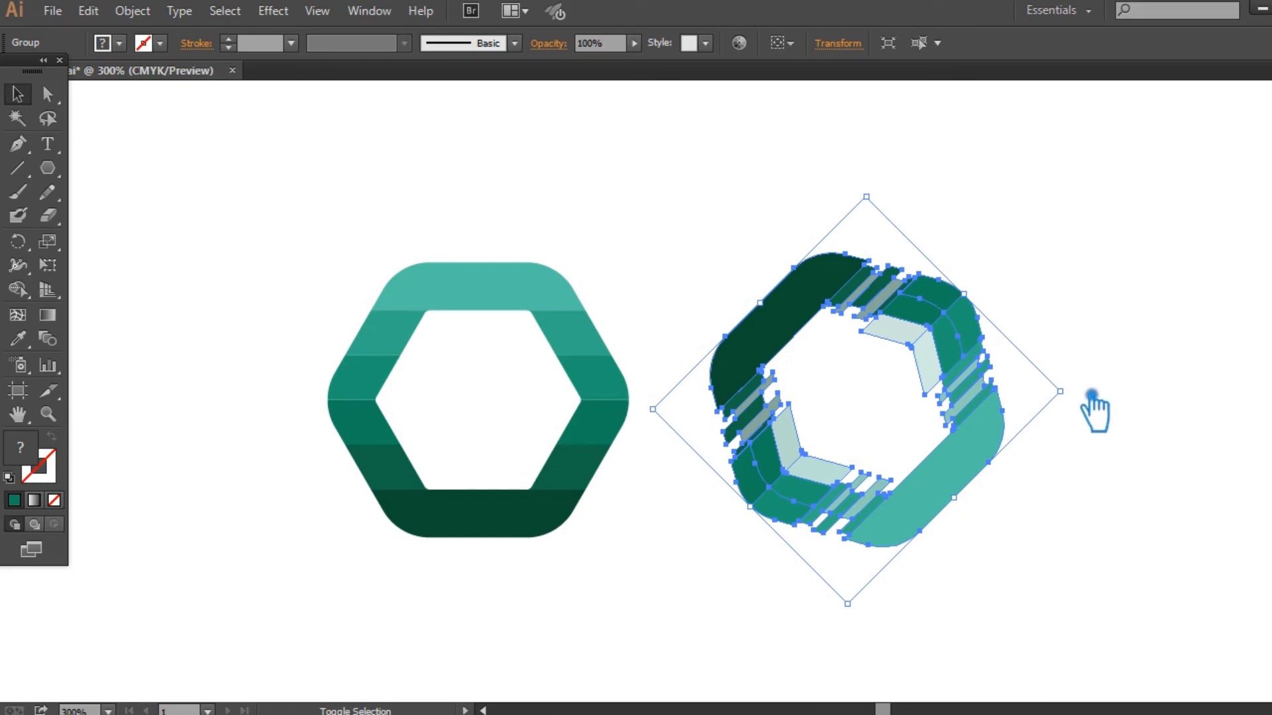
pyautogui.moveTo(1088, 395)
pyautogui.mouseDown()
pyautogui.moveTo(1093, 525)
pyautogui.moveTo(1092, 467)
pyautogui.mouseUp()
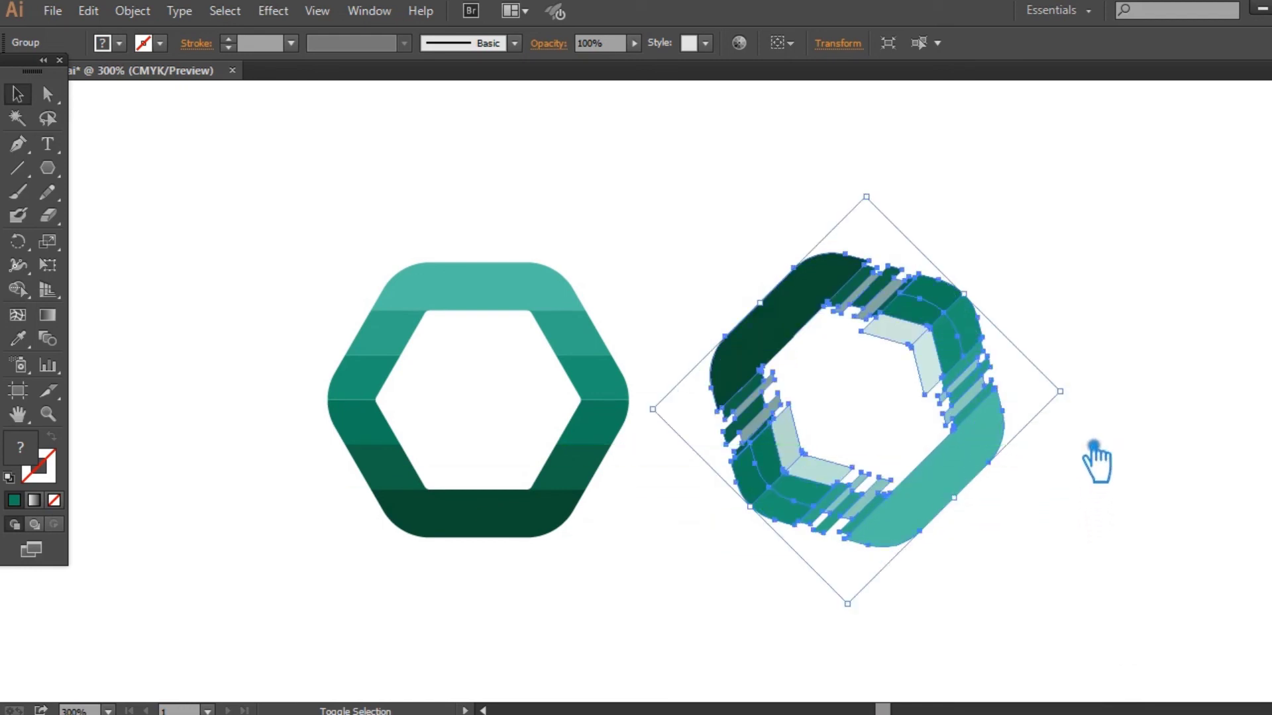
pyautogui.click(1182, 407)
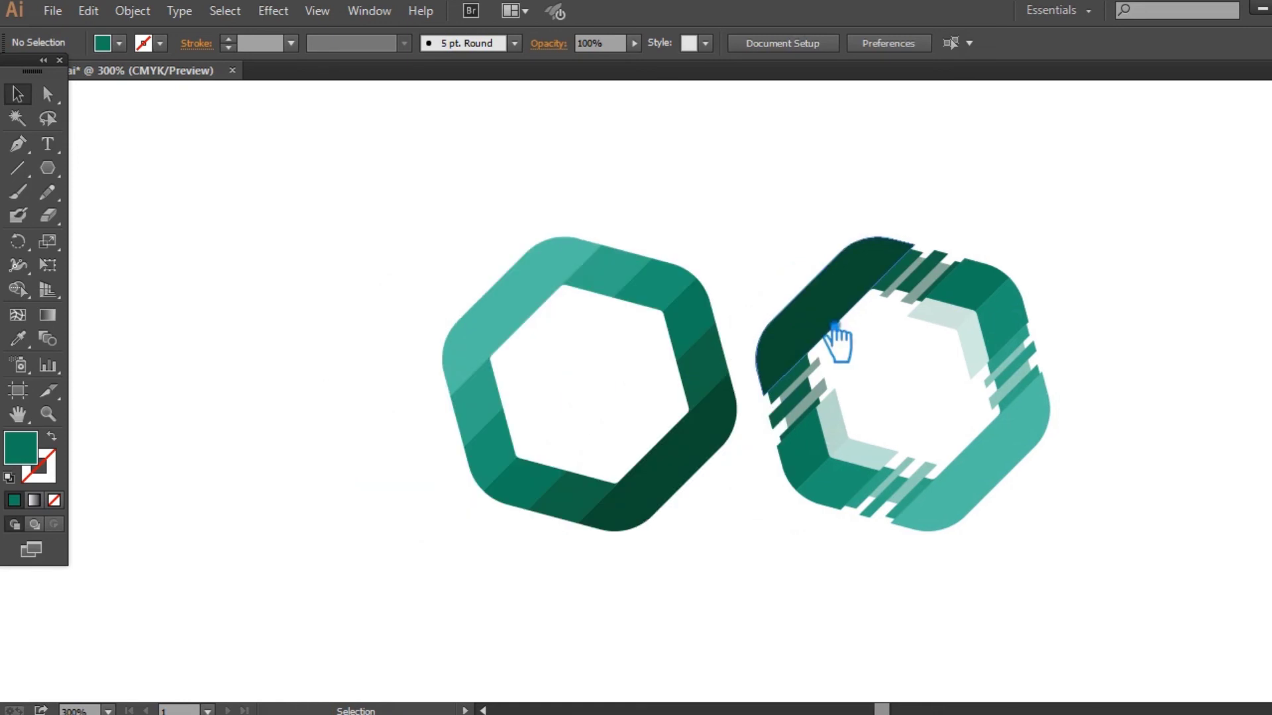
# Step: Alt-drag a copy of the tilted glitch ring to the left of the plain ring
pyautogui.click(836, 341)
pyautogui.press('a')
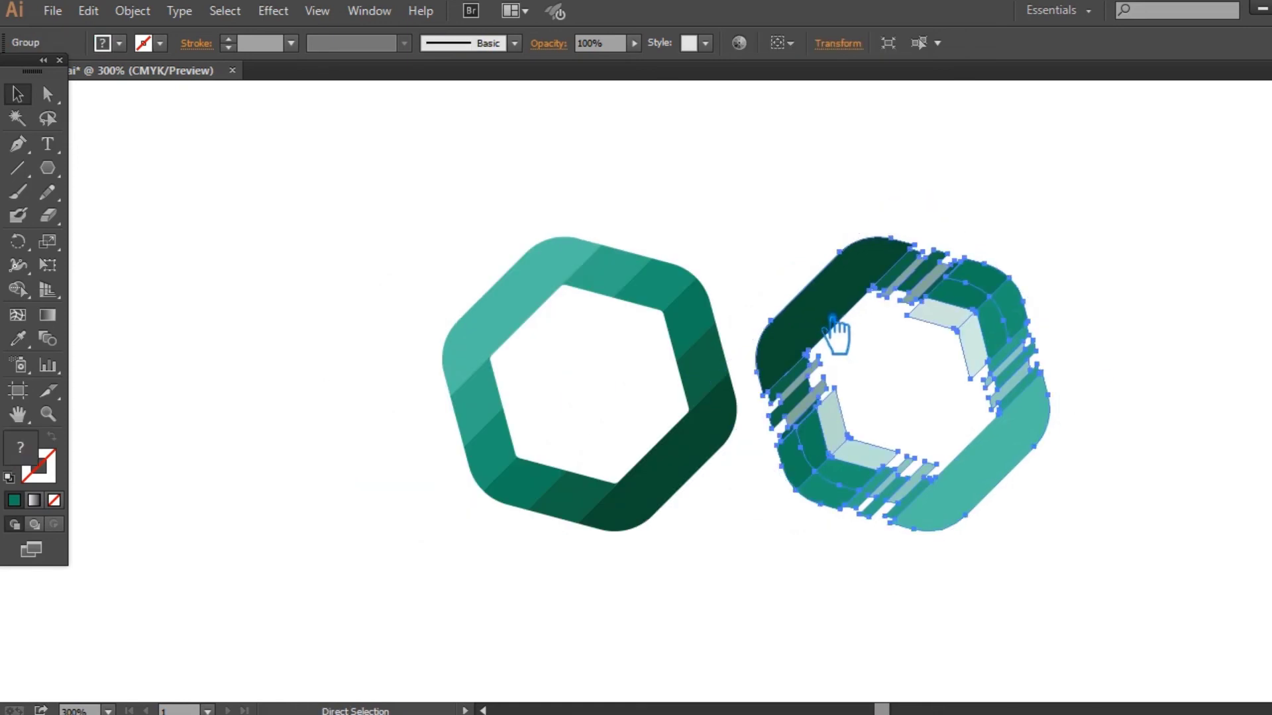
pyautogui.press('v')
pyautogui.click(1156, 583)
pyautogui.moveTo(1029, 488); pyautogui.dragTo(404, 489)
pyautogui.click(582, 596)
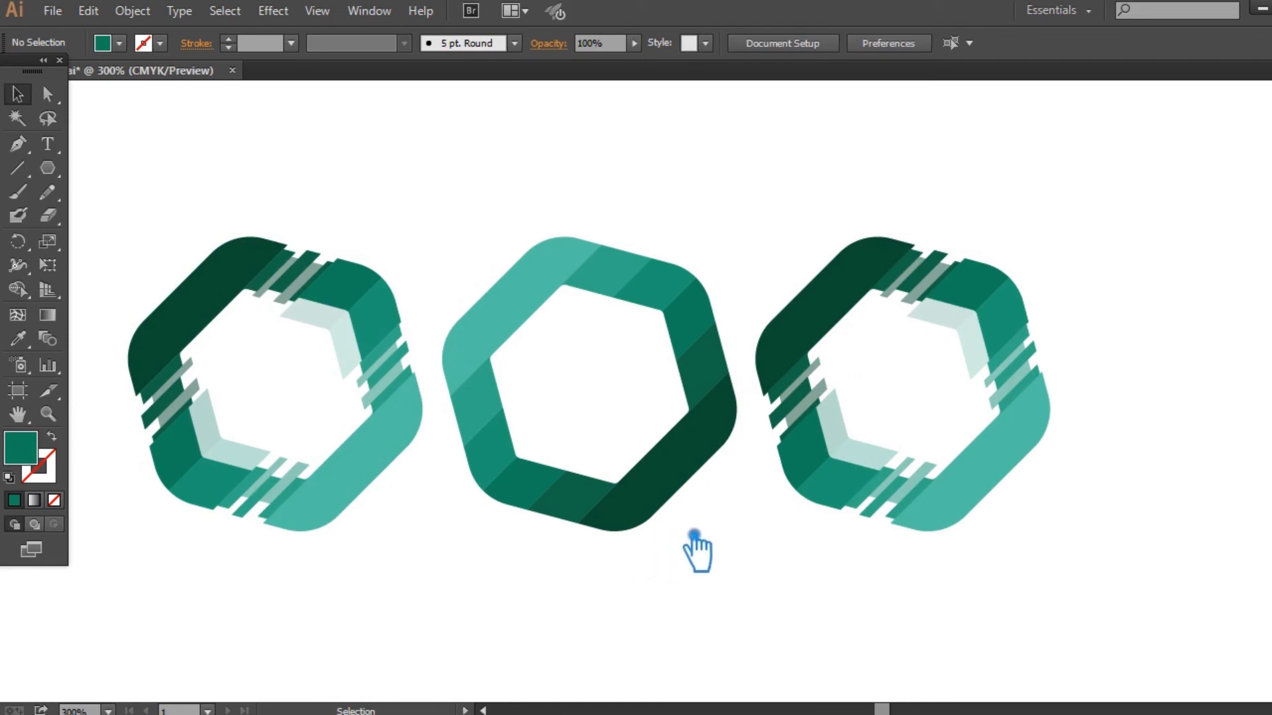
# Step: Select the plain ring and both glitch rings together, then recentre the view
pyautogui.click(615, 528)
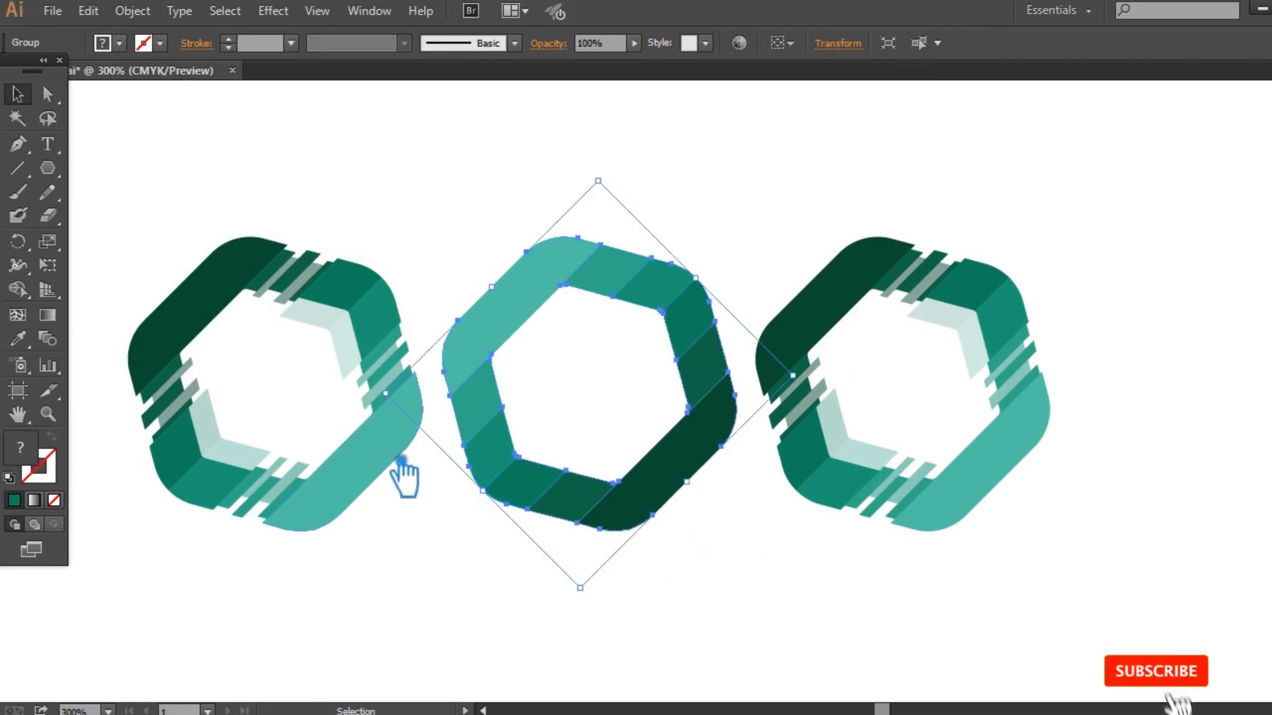
pyautogui.keyDown('shift'); pyautogui.click(402, 467); pyautogui.keyUp('shift')
pyautogui.keyDown('shift'); pyautogui.click(797, 407); pyautogui.keyUp('shift')
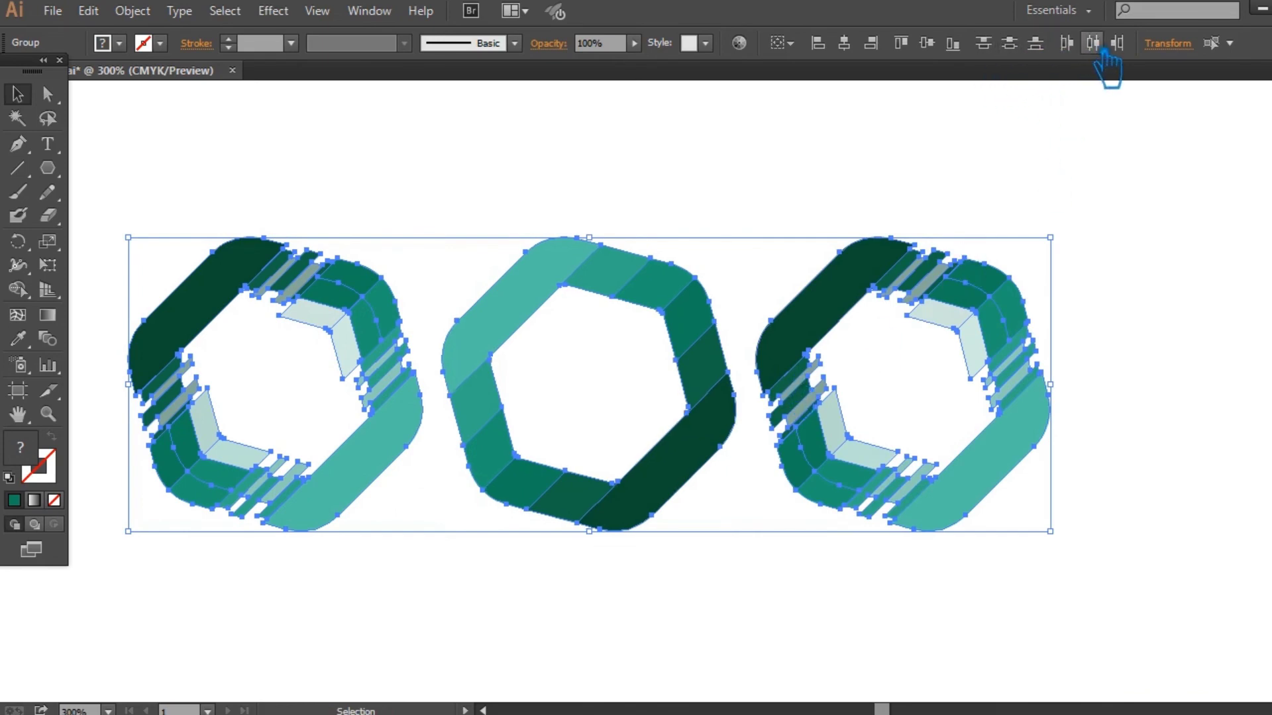
pyautogui.press('a')
pyautogui.click(1189, 361)
pyautogui.moveTo(1171, 510); pyautogui.dragTo(1210, 527)
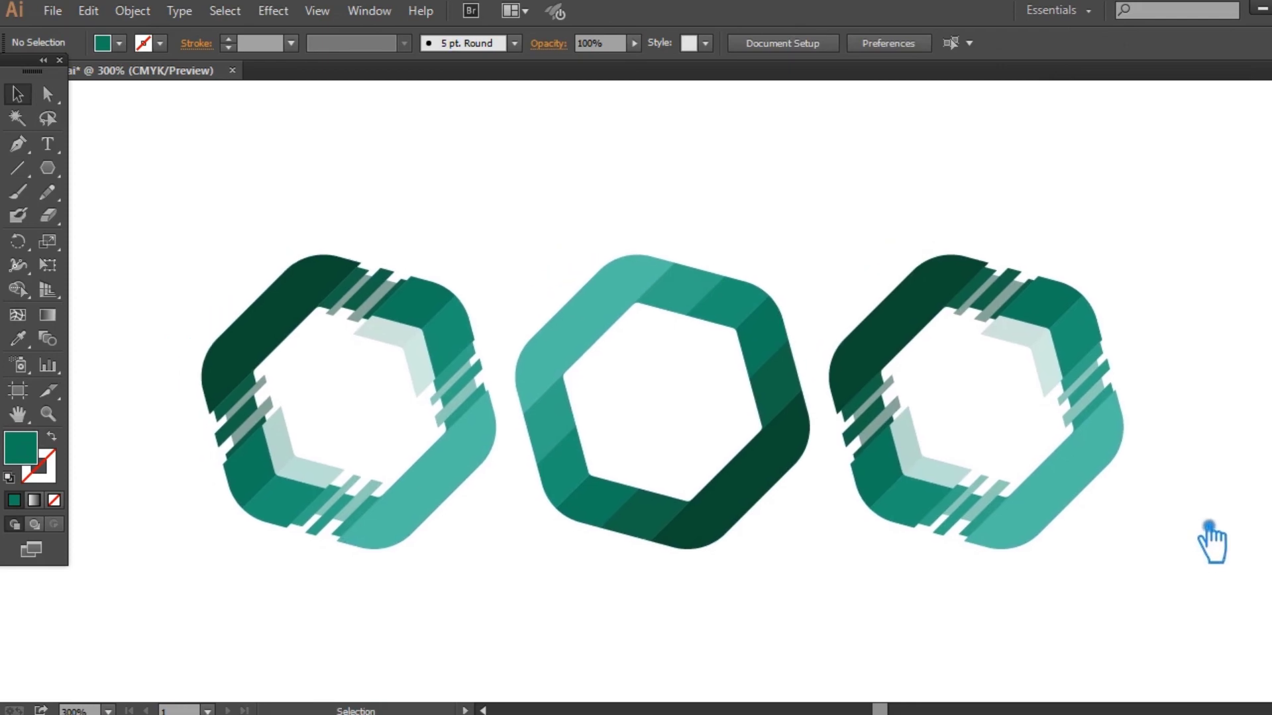